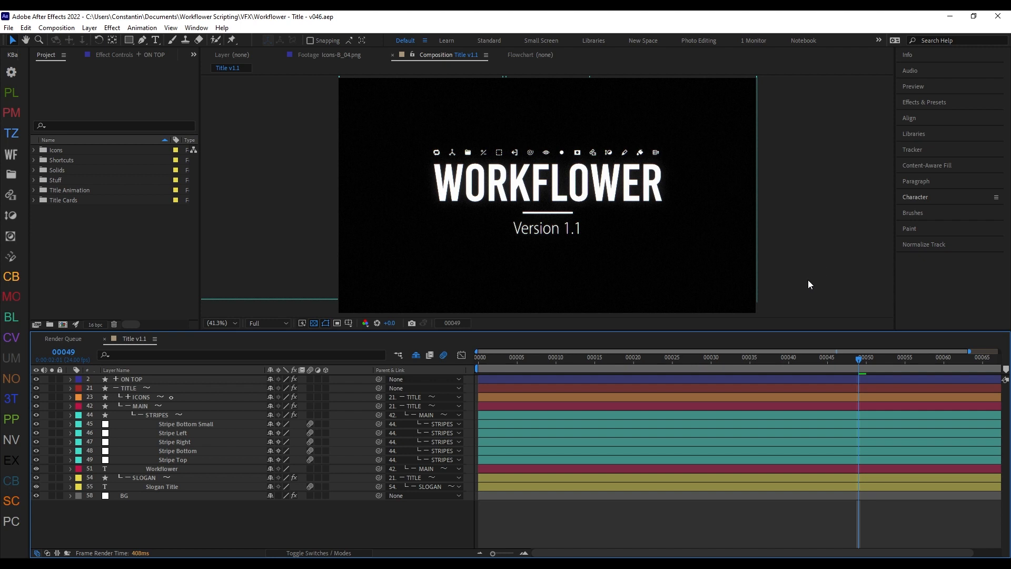
Step: Open the Workflower settings, view the options for converting the project to an older version, and dismiss them without converting
{"action": "key", "text": "ctrl+alt+x"}
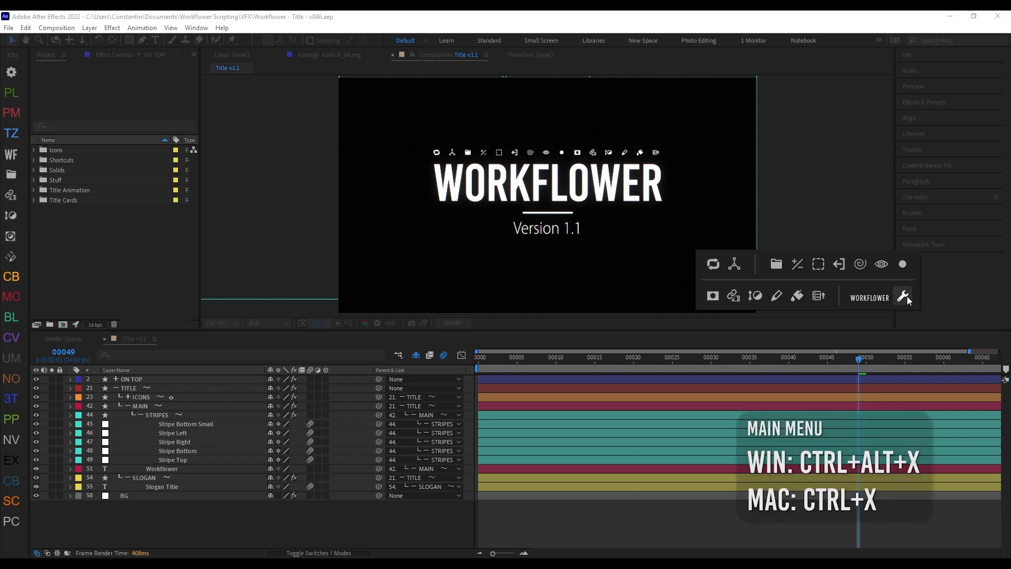
{"action": "left_click", "coordinate": [907, 297]}
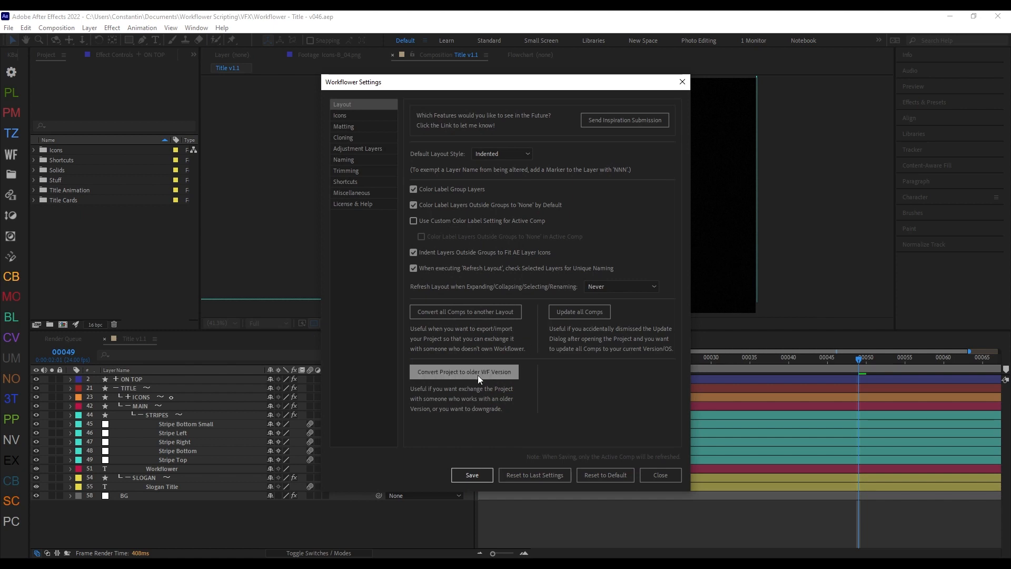
{"action": "left_click", "coordinate": [479, 377]}
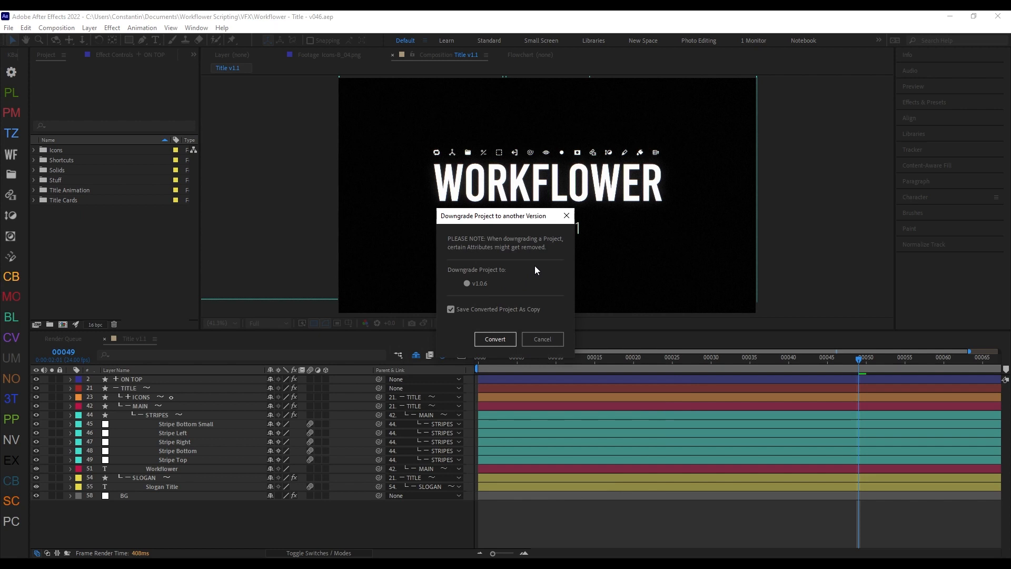
{"action": "left_click", "coordinate": [539, 340]}
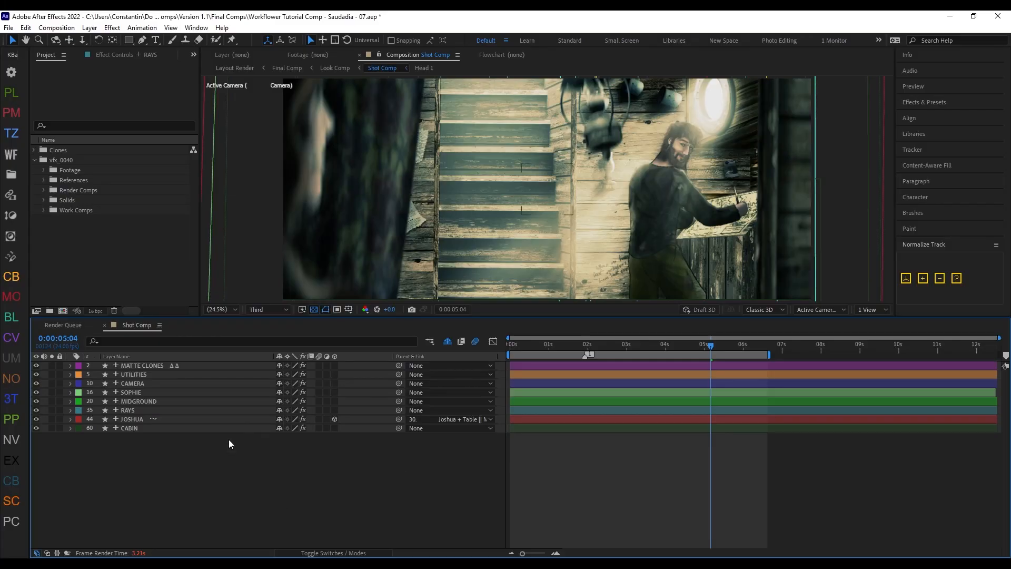
Step: Toggle the RAYS group's visibility off and on, and expand the three groups from RAYS through CABIN
{"action": "left_click", "coordinate": [186, 409]}
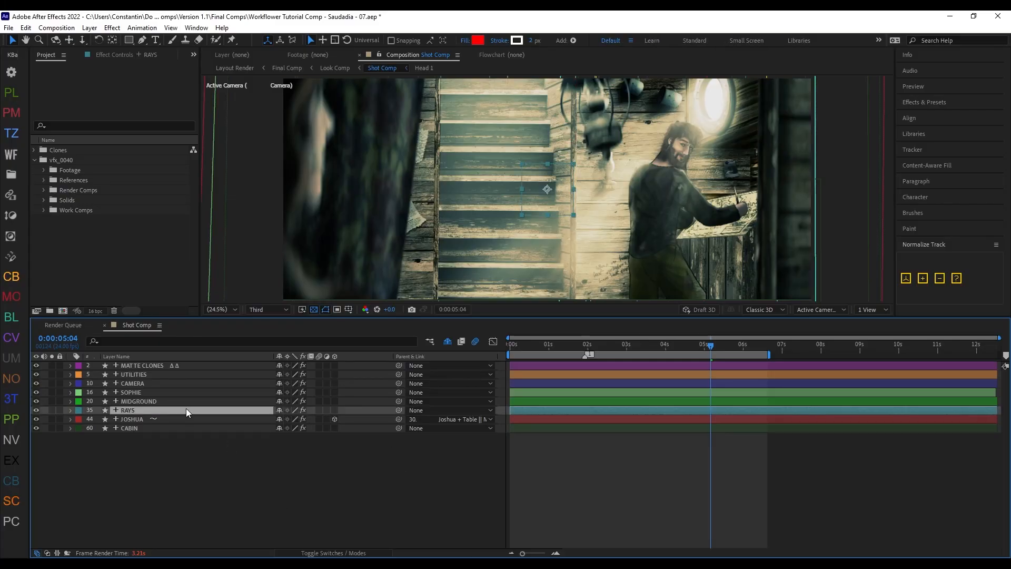
{"action": "key", "text": "shift+b"}
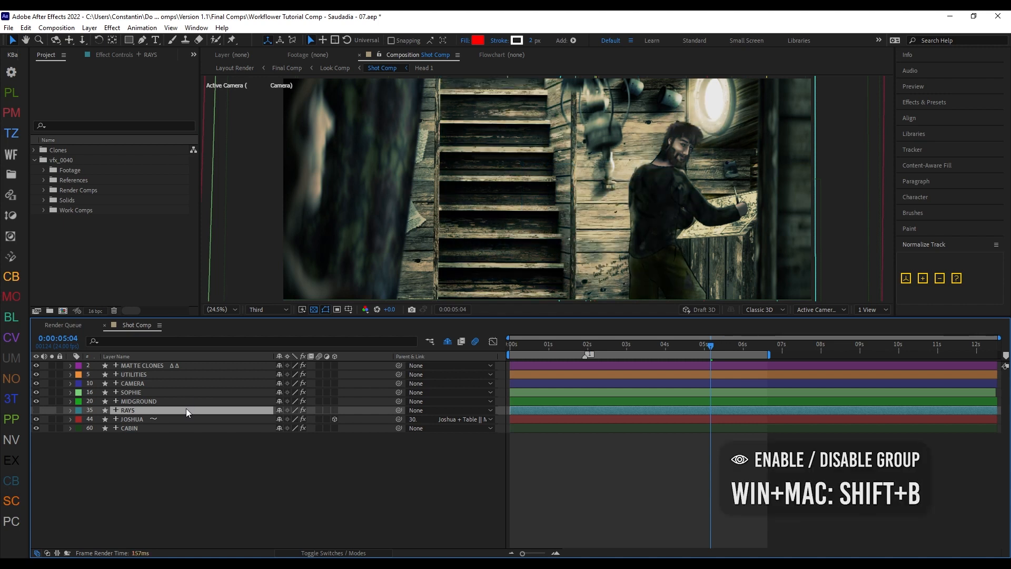
{"action": "left_click", "coordinate": [188, 428], "text": "shift"}
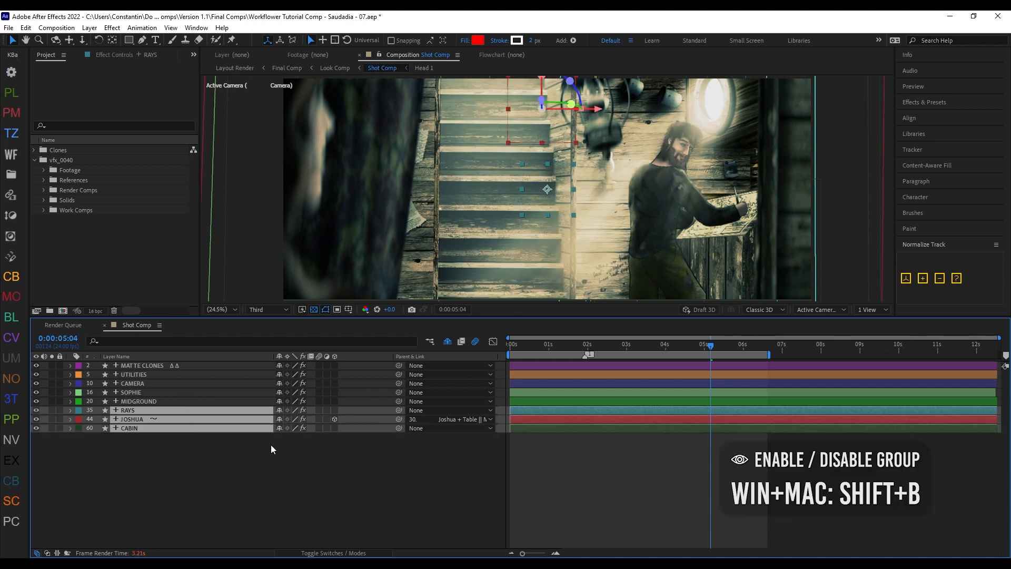
{"action": "key", "text": "shift+x"}
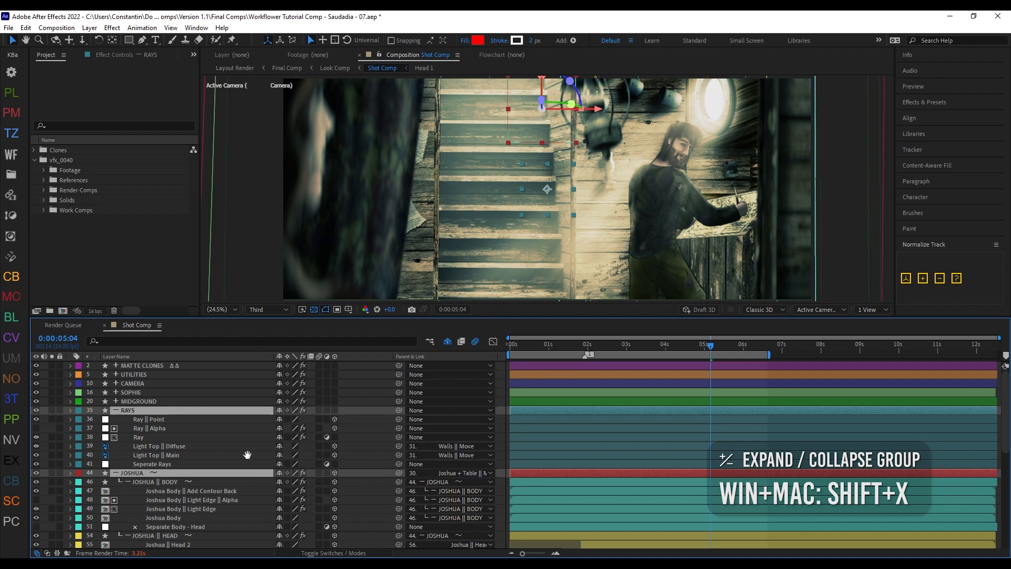
Step: Enable Use Group Opacity in the RAYS group's settings and refresh the Workflower layout
{"action": "scroll", "coordinate": [364, 432], "scroll_direction": "down", "scroll_amount": 1}
{"action": "left_click", "coordinate": [193, 394]}
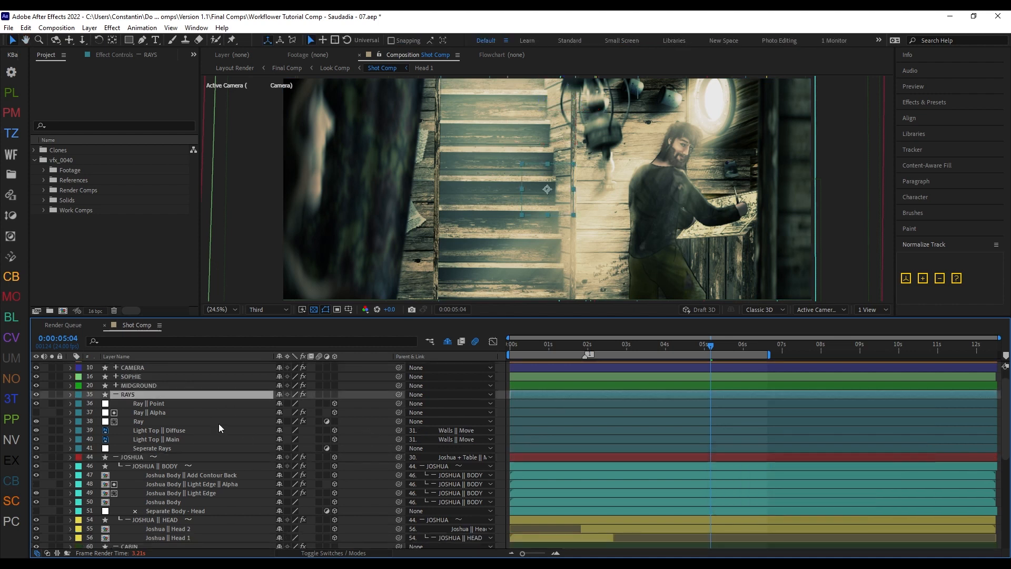
{"action": "left_click", "coordinate": [129, 56]}
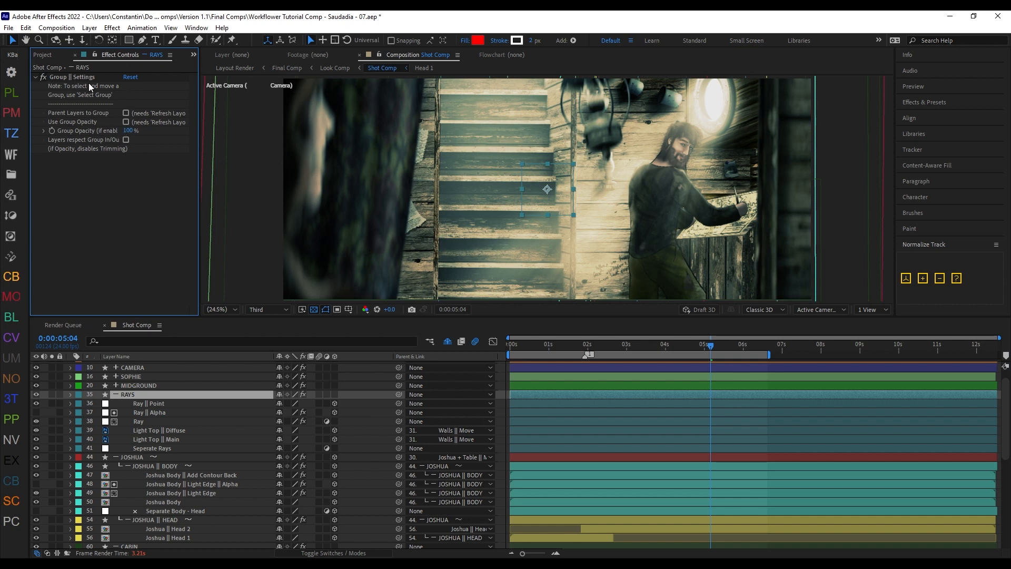
{"action": "left_click", "coordinate": [125, 122]}
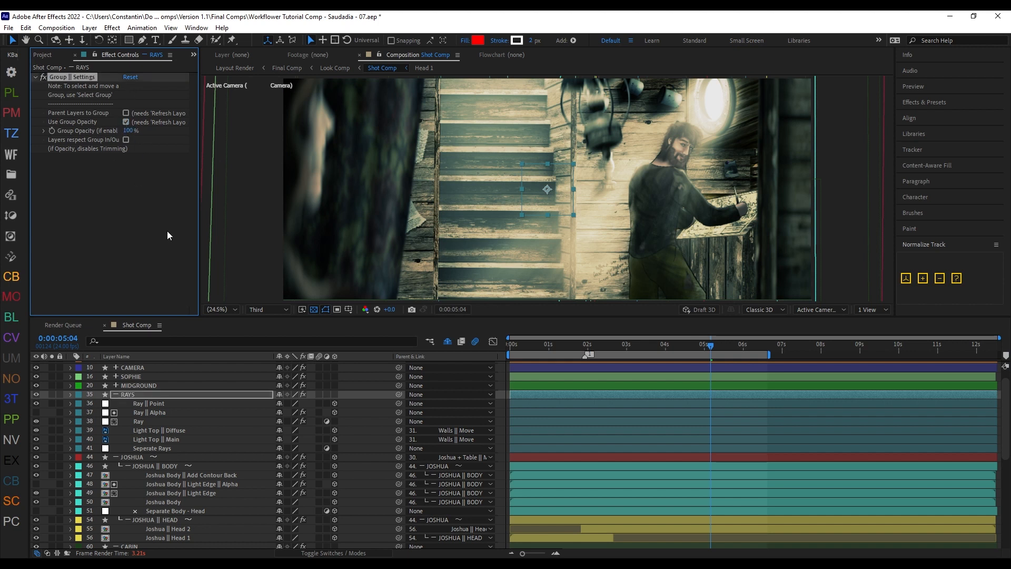
{"action": "key", "text": "shift+z"}
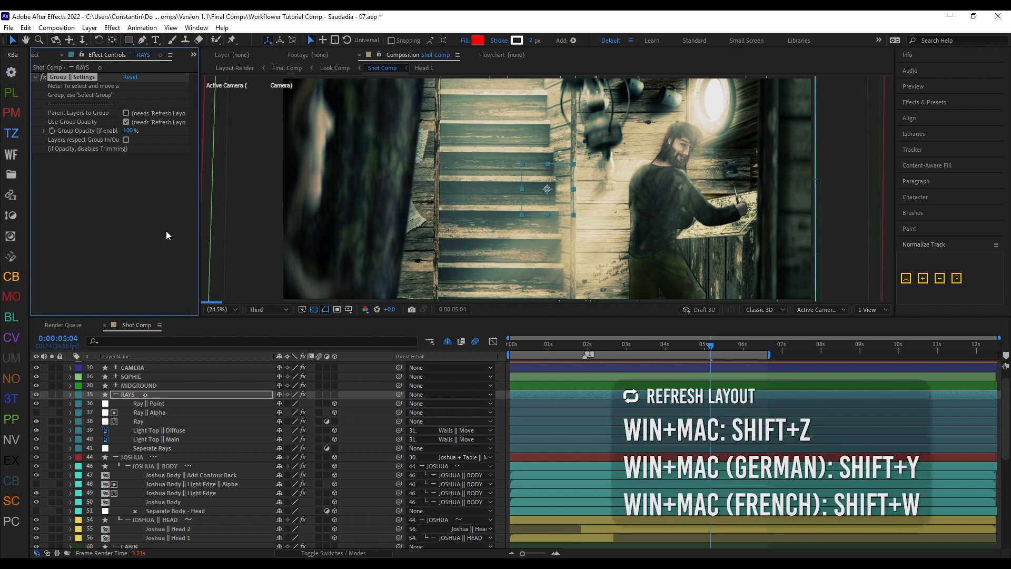
Step: Set the RAYS group's Group Opacity to 50%
{"action": "left_click", "coordinate": [149, 396]}
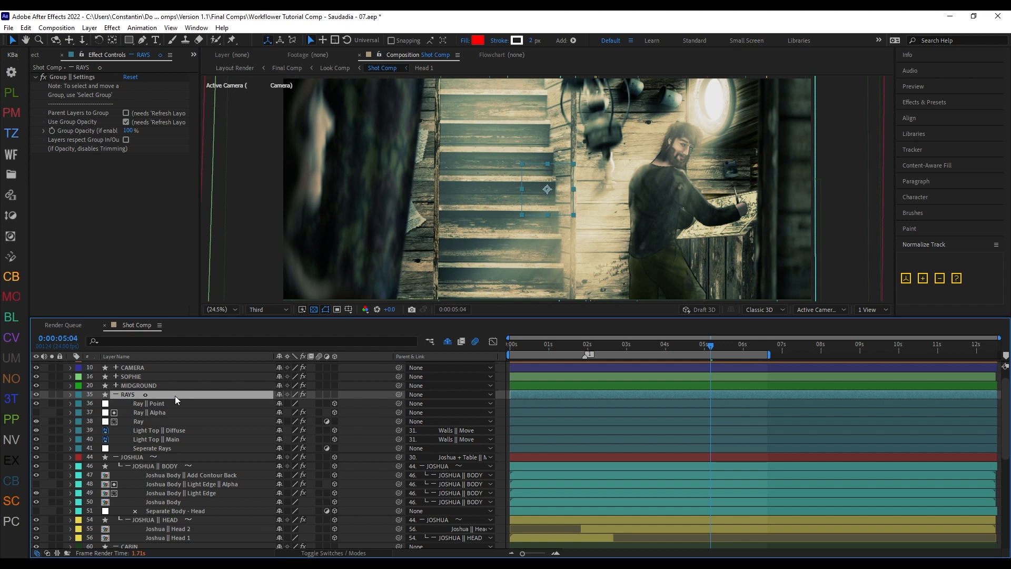
{"action": "scroll", "coordinate": [174, 396], "scroll_direction": "up", "scroll_amount": 1}
{"action": "left_click", "coordinate": [128, 131]}
{"action": "type", "text": "50"}
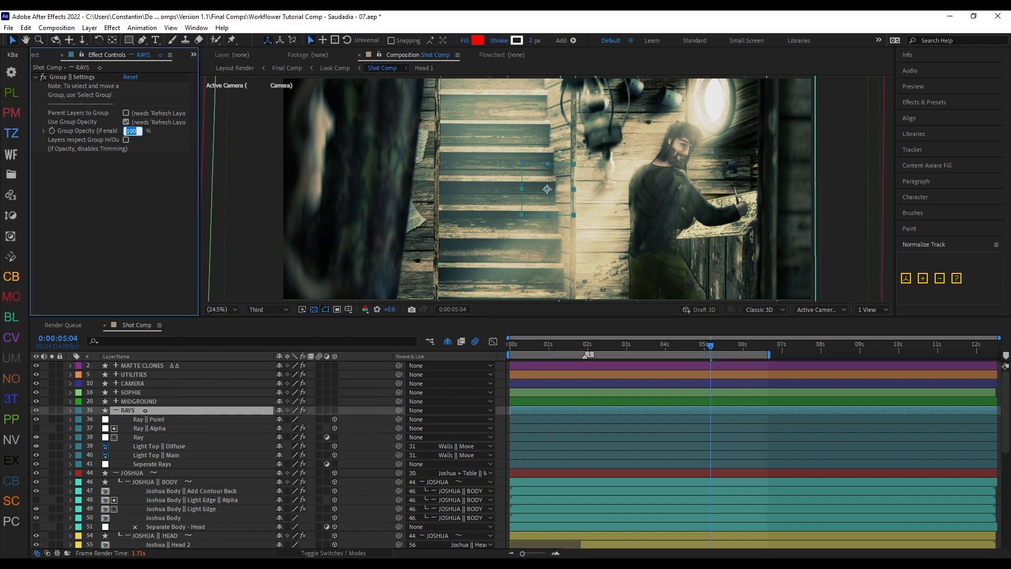
{"action": "key", "text": "Return"}
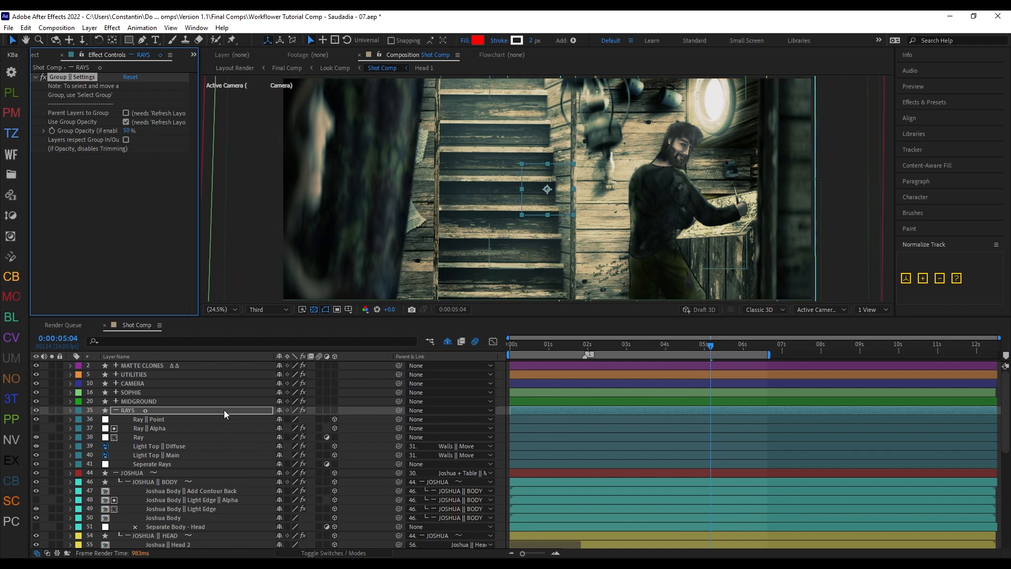
Step: Set the RAYS group's Group Opacity to 85%
{"action": "left_click", "coordinate": [222, 410]}
{"action": "left_click", "coordinate": [127, 130]}
{"action": "type", "text": "10"}
{"action": "key", "text": "Return"}
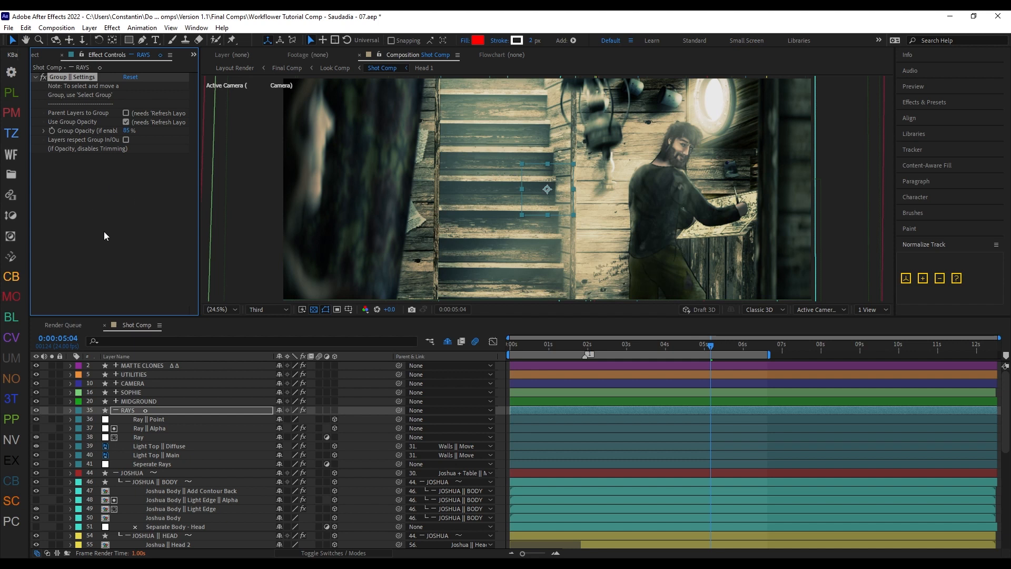
Step: Examine the opacity expression on the Light Top || Diffuse layer and collapse its properties
{"action": "scroll", "coordinate": [211, 416], "scroll_direction": "down", "scroll_amount": 1}
{"action": "left_click", "coordinate": [214, 435]}
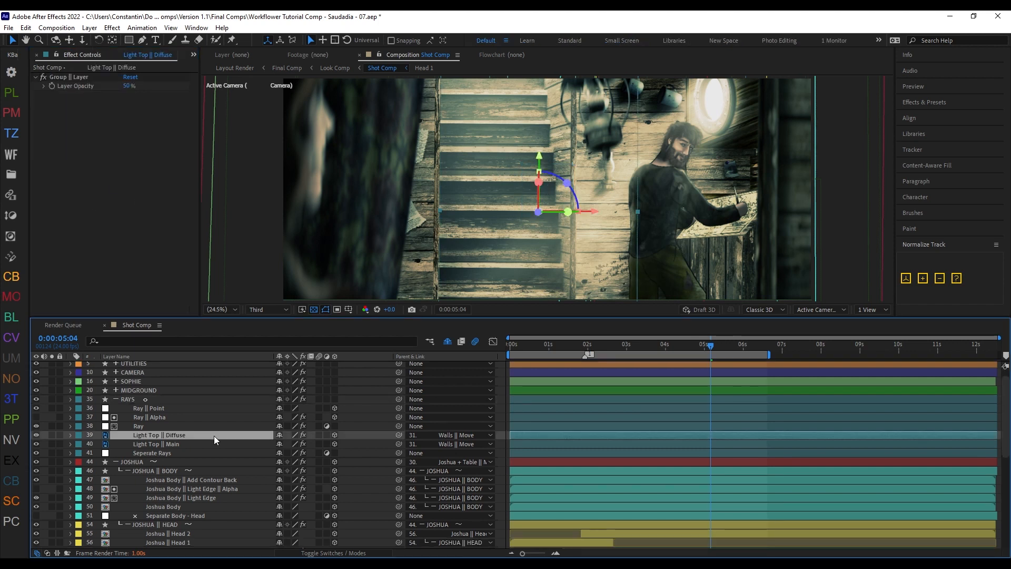
{"action": "key", "text": "t"}
{"action": "scroll", "coordinate": [221, 450], "scroll_direction": "down", "scroll_amount": 1}
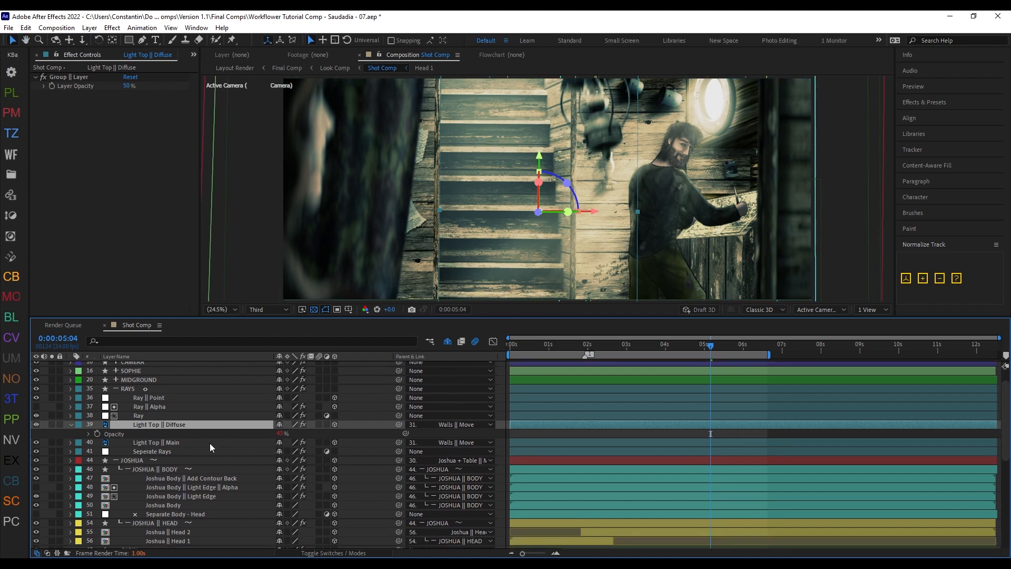
{"action": "left_click", "coordinate": [89, 434]}
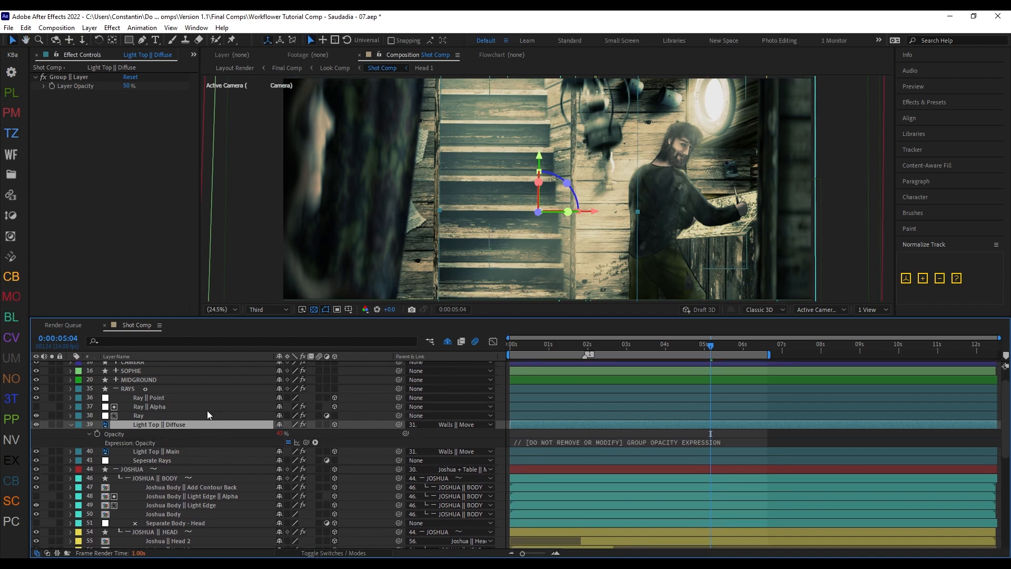
{"action": "left_click", "coordinate": [71, 425]}
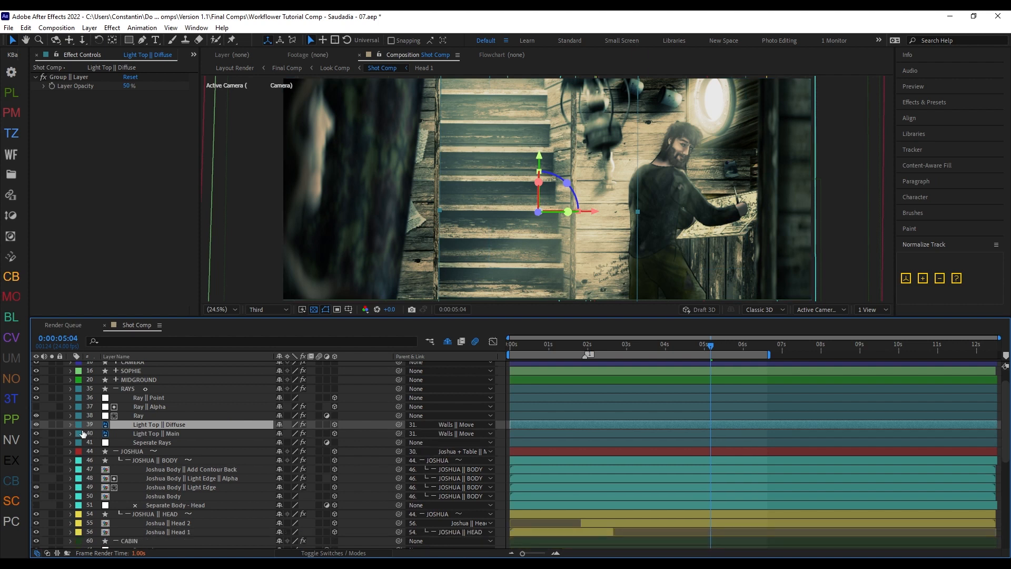
Step: Reveal the Layer Opacity of Light Top || Diffuse, try a value of 80%, undo the change and collapse the layer
{"action": "left_click", "coordinate": [59, 78]}
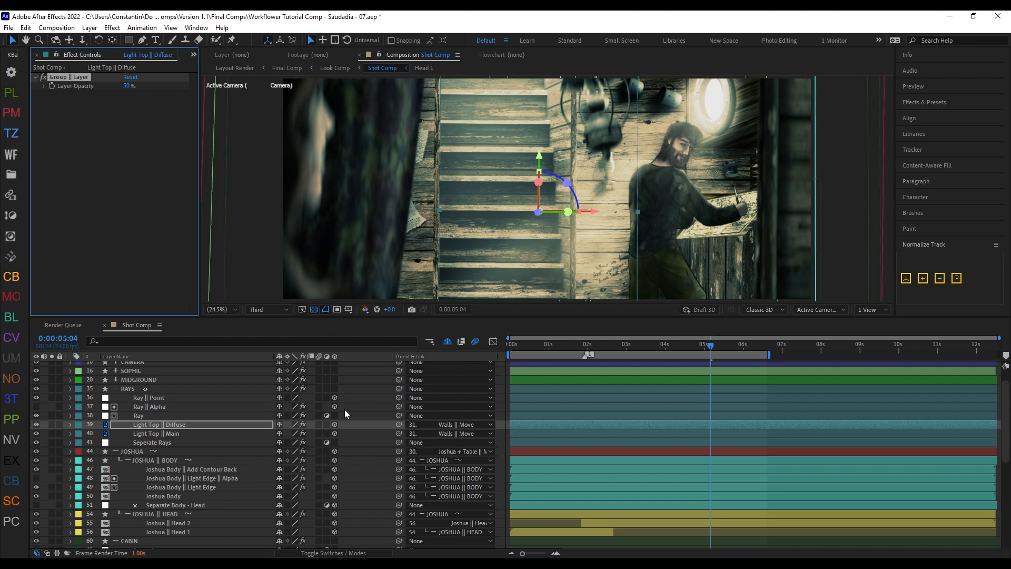
{"action": "left_click", "coordinate": [235, 423]}
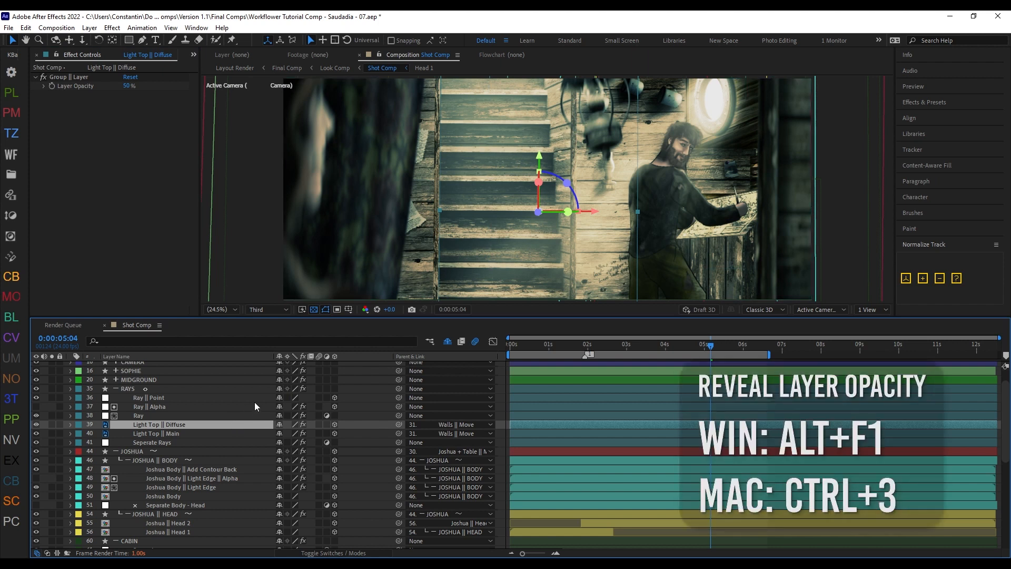
{"action": "key", "text": "alt+F1"}
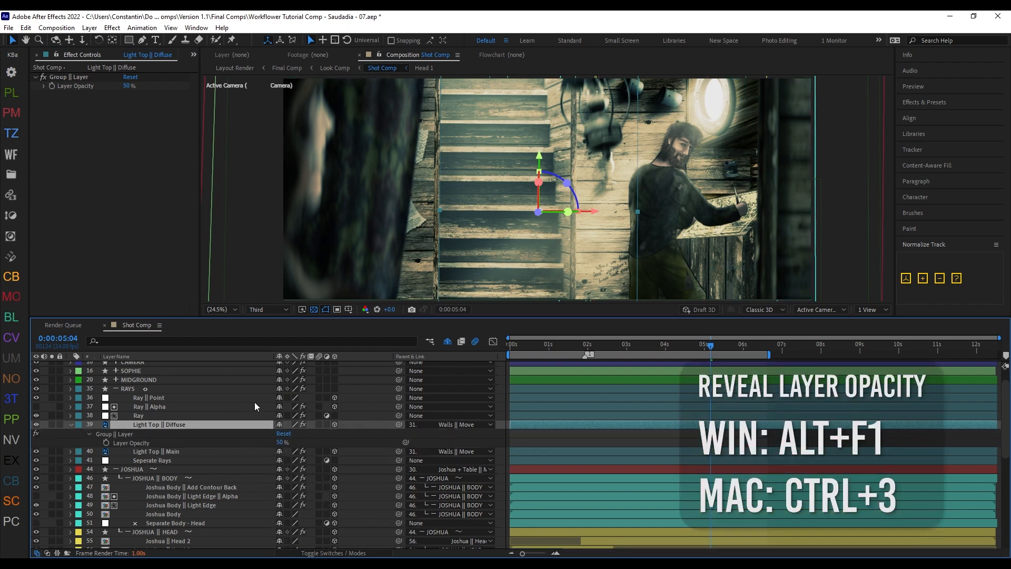
{"action": "left_click_drag", "start_coordinate": [278, 442], "coordinate": [304, 441]}
{"action": "type", "text": "80"}
{"action": "key", "text": "Return"}
{"action": "key", "text": "ctrl+z"}
{"action": "key", "text": "ctrl+z"}
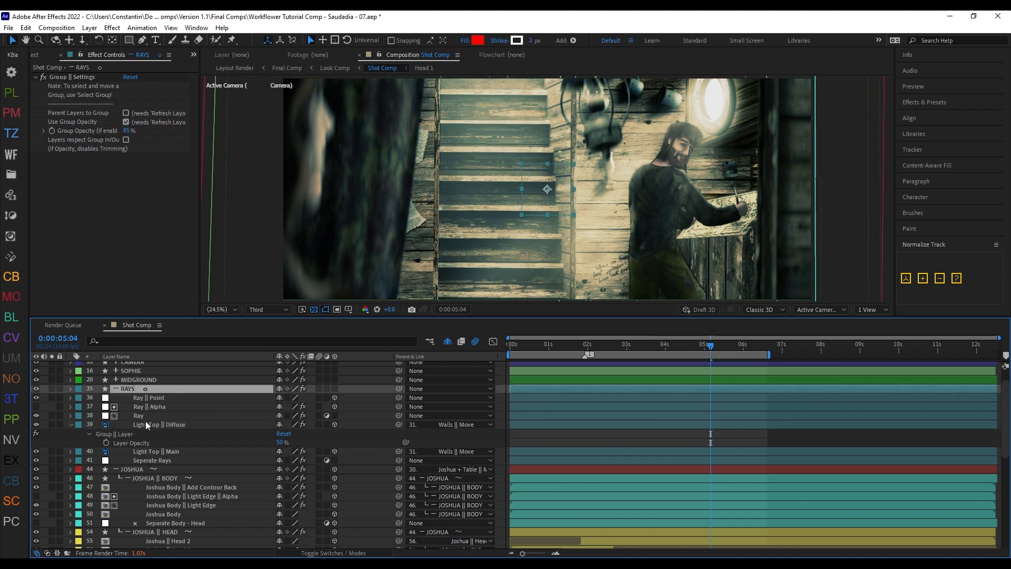
{"action": "left_click", "coordinate": [70, 425]}
{"action": "scroll", "coordinate": [217, 419], "scroll_direction": "up", "scroll_amount": 2}
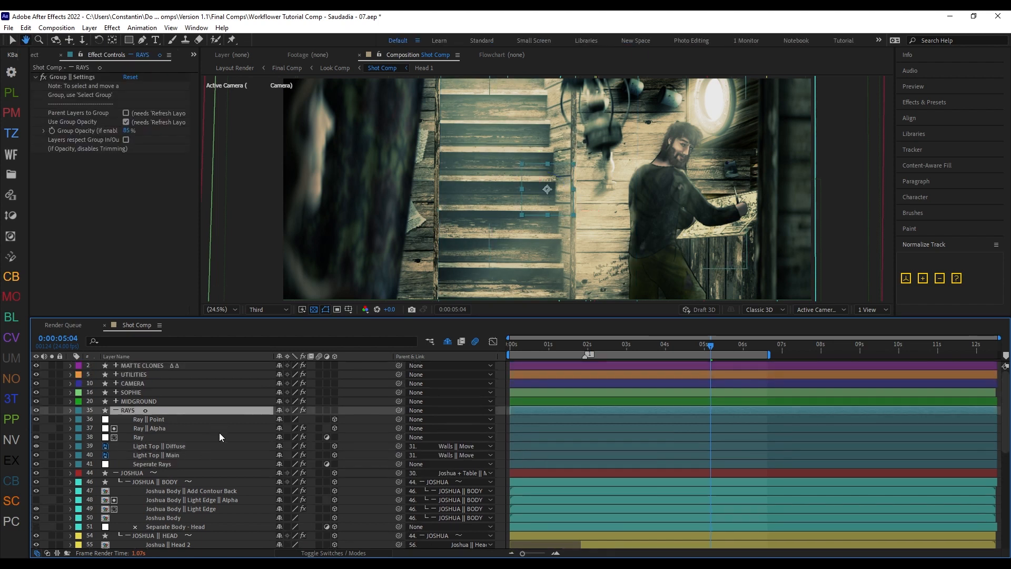
Step: Enable Layers respect Group In/Out for the RAYS group and trim the group layer's start to just before the playhead
{"action": "left_click_drag", "start_coordinate": [198, 157], "coordinate": [220, 157]}
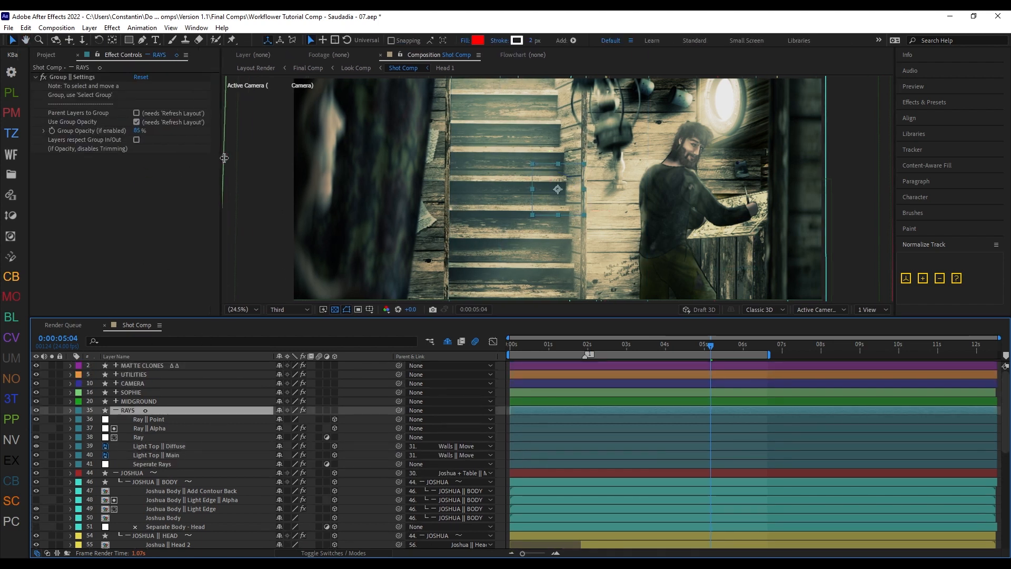
{"action": "left_click", "coordinate": [137, 140]}
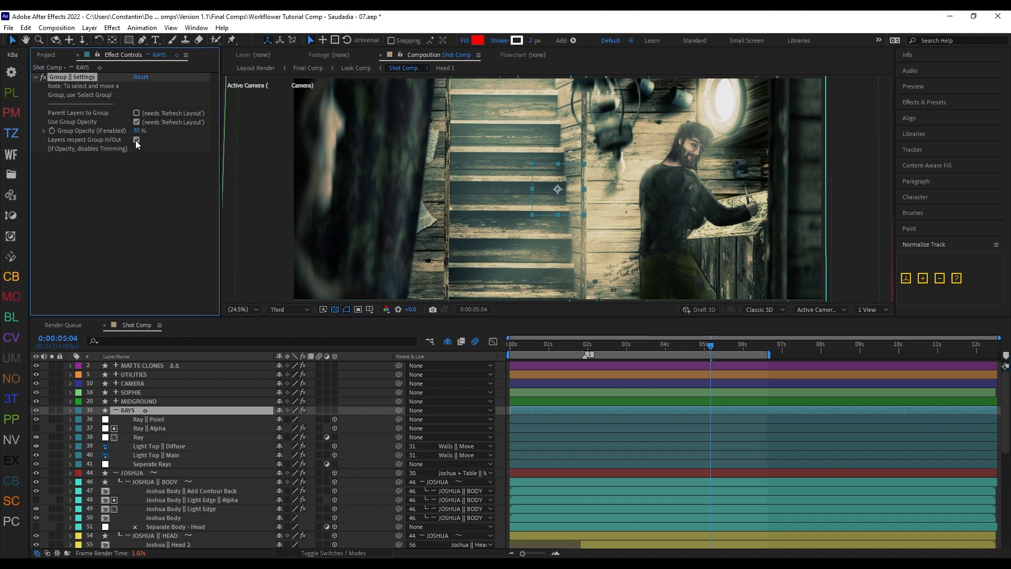
{"action": "left_click_drag", "start_coordinate": [510, 410], "coordinate": [699, 410]}
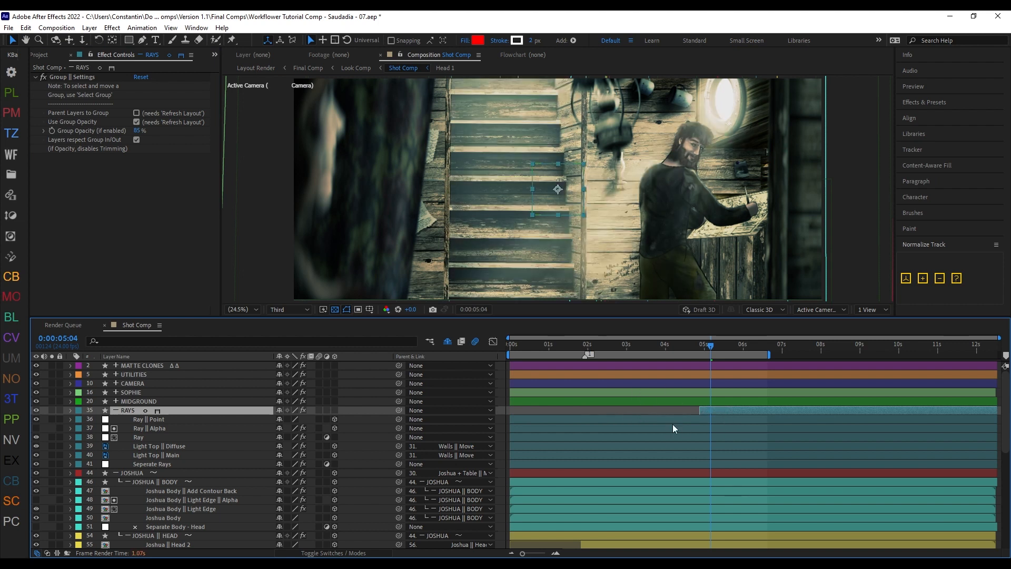
Step: Move the Light Top || Main layer out of the RAYS group to just above it, refresh the layout and reveal its opacity
{"action": "left_click_drag", "start_coordinate": [177, 454], "coordinate": [200, 407]}
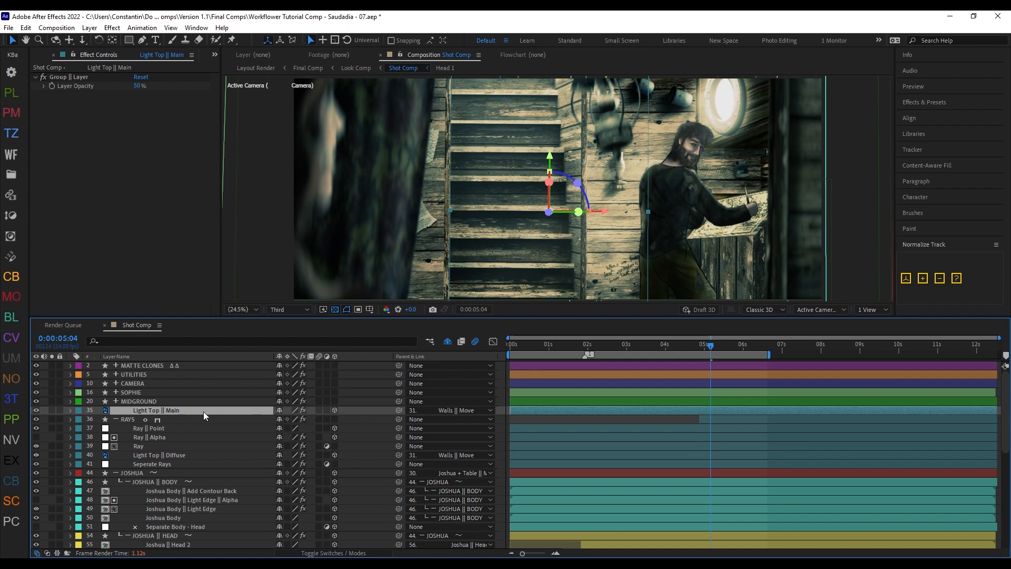
{"action": "key", "text": "shift+z"}
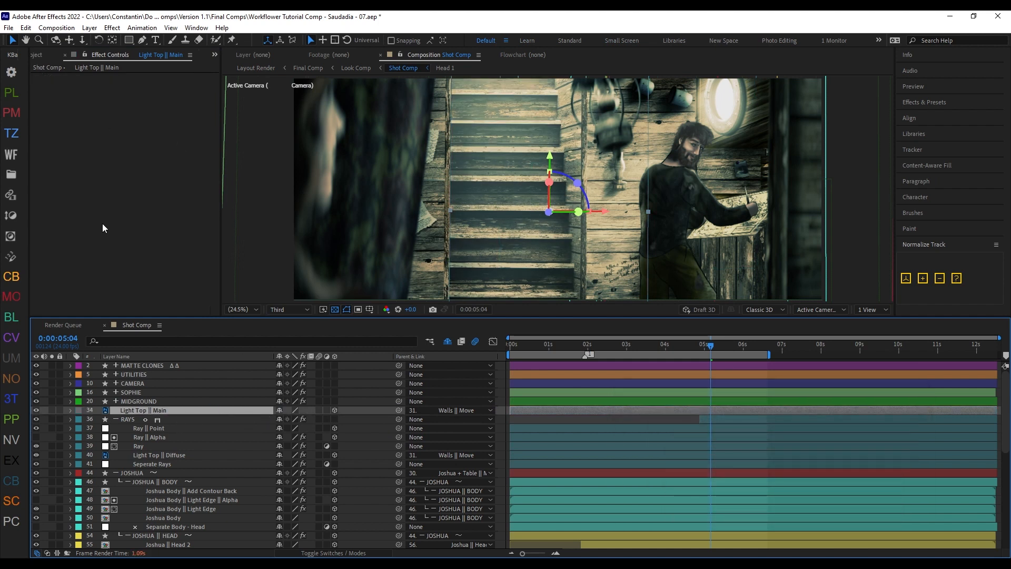
{"action": "key", "text": "t"}
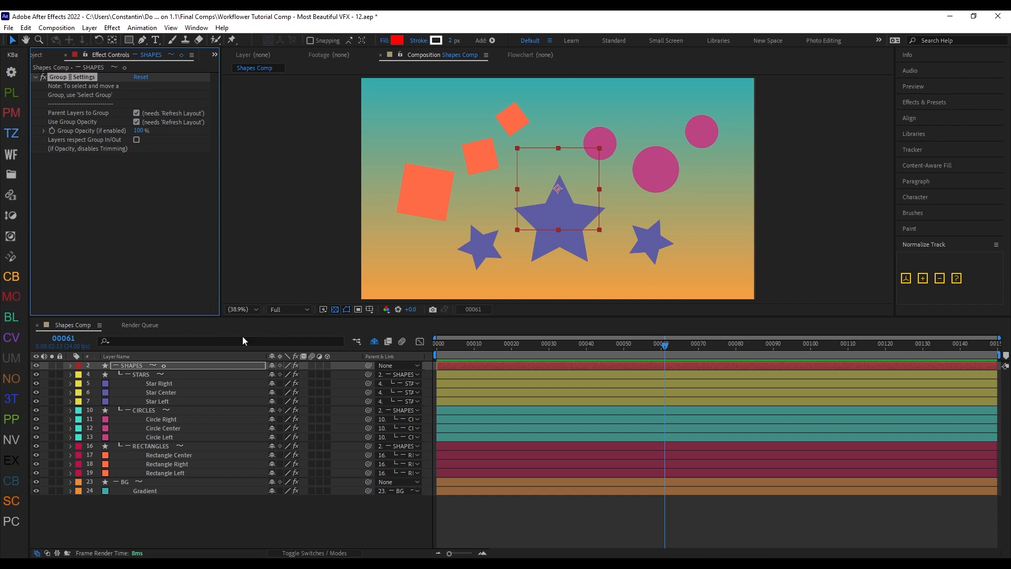
Step: Set the SHAPES group's Group Opacity to 50% in the Shapes Comp
{"action": "left_click", "coordinate": [141, 131]}
{"action": "type", "text": "50"}
{"action": "key", "text": "Return"}
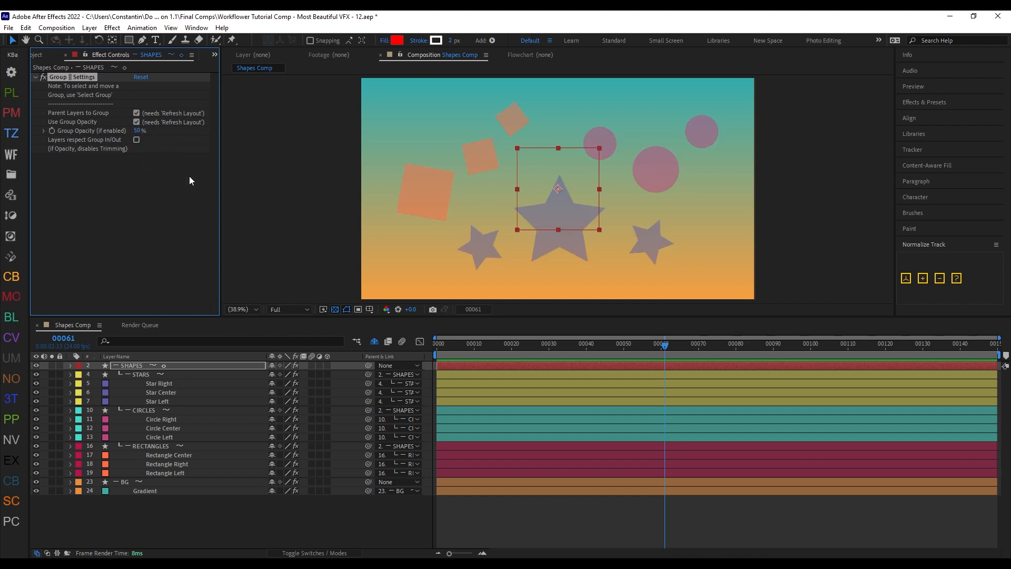
Step: Move the Circle Right layer so that it partly overlaps the upper-right edge of the large center circle
{"action": "scroll", "coordinate": [630, 222], "scroll_direction": "up", "scroll_amount": 3}
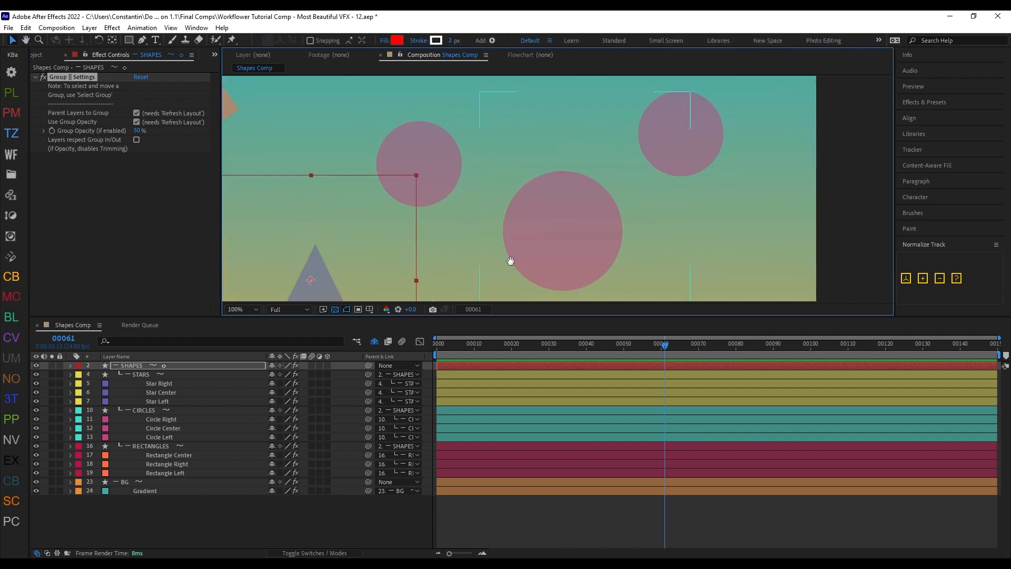
{"action": "scroll", "coordinate": [589, 199], "scroll_direction": "down", "scroll_amount": 2}
{"action": "left_click", "coordinate": [176, 419]}
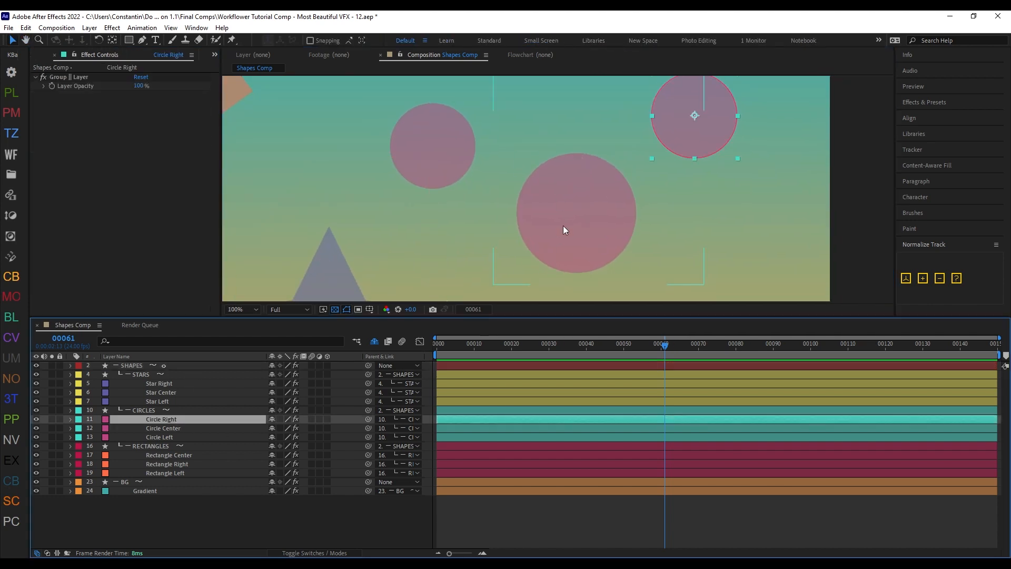
{"action": "left_click_drag", "start_coordinate": [563, 226], "coordinate": [534, 224]}
{"action": "left_click_drag", "start_coordinate": [652, 152], "coordinate": [584, 207]}
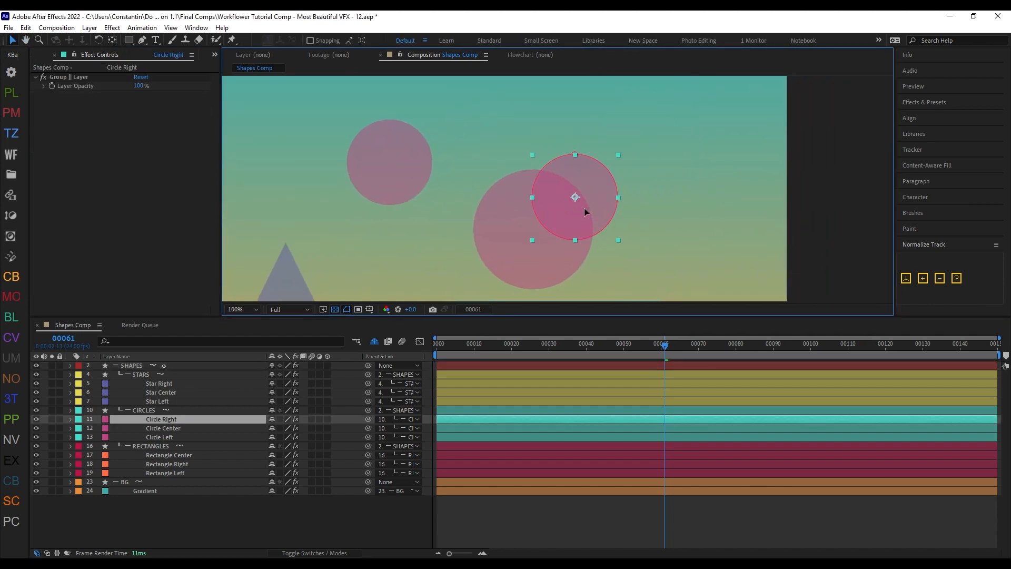
Step: Reveal the opacity property of the Circle Right and Circle Center layers and inspect their overlap in the composition
{"action": "left_click", "coordinate": [224, 419]}
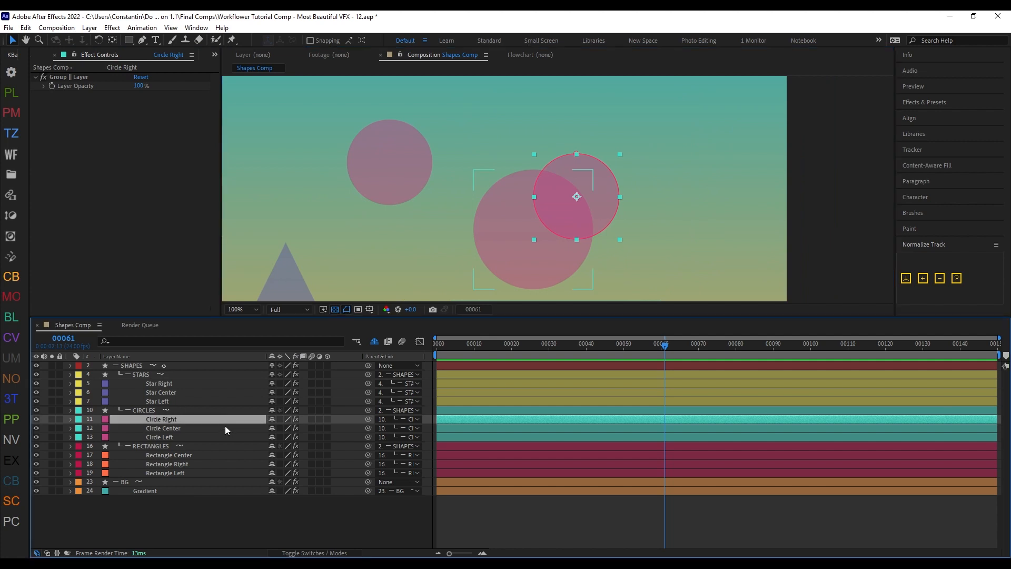
{"action": "left_click", "coordinate": [225, 425], "text": "ctrl"}
{"action": "key", "text": "t"}
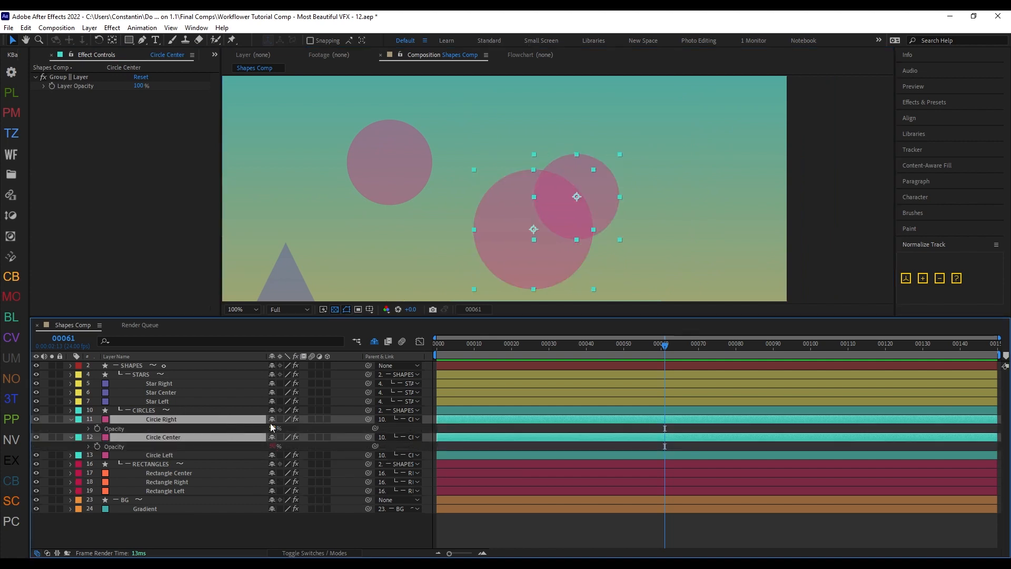
{"action": "scroll", "coordinate": [494, 261], "scroll_direction": "up", "scroll_amount": 2}
{"action": "left_click_drag", "start_coordinate": [494, 261], "coordinate": [529, 215]}
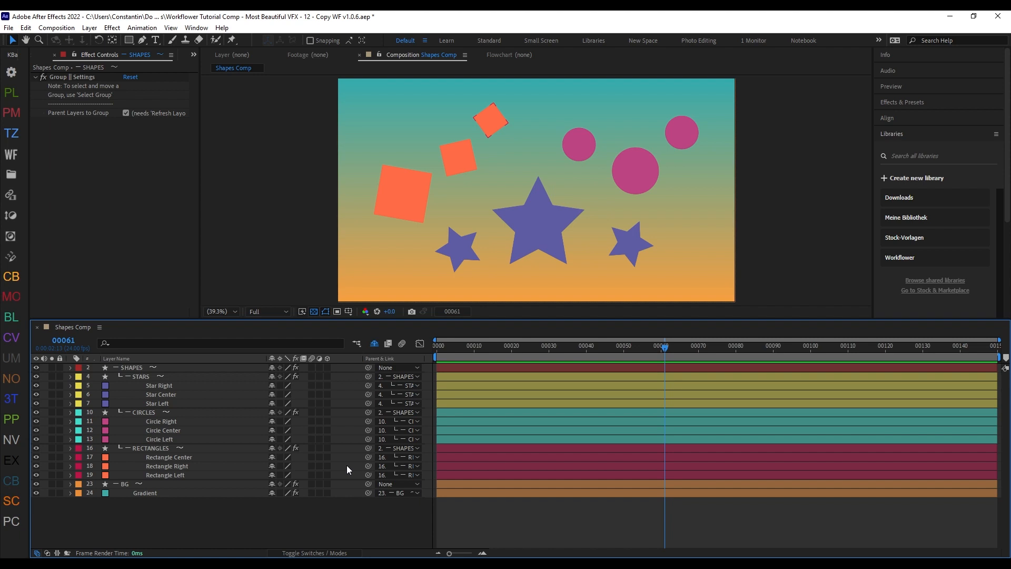
Step: Move the Star Right and Star Center layers out of the STARS group to just above it and refresh the layout
{"action": "left_click", "coordinate": [172, 385]}
{"action": "left_click", "coordinate": [183, 396], "text": "shift"}
{"action": "left_click_drag", "start_coordinate": [196, 394], "coordinate": [198, 375]}
{"action": "key", "text": "shift+z"}
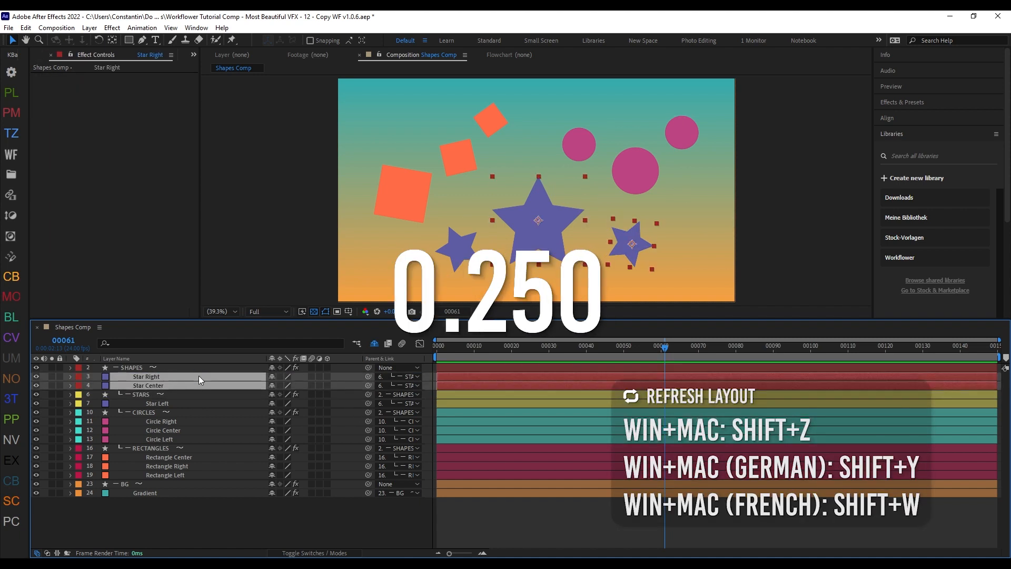
Step: Move Star Right and Star Center back into the STARS group above Star Left, refresh the layout and deselect the layers
{"action": "left_click_drag", "start_coordinate": [210, 382], "coordinate": [235, 397]}
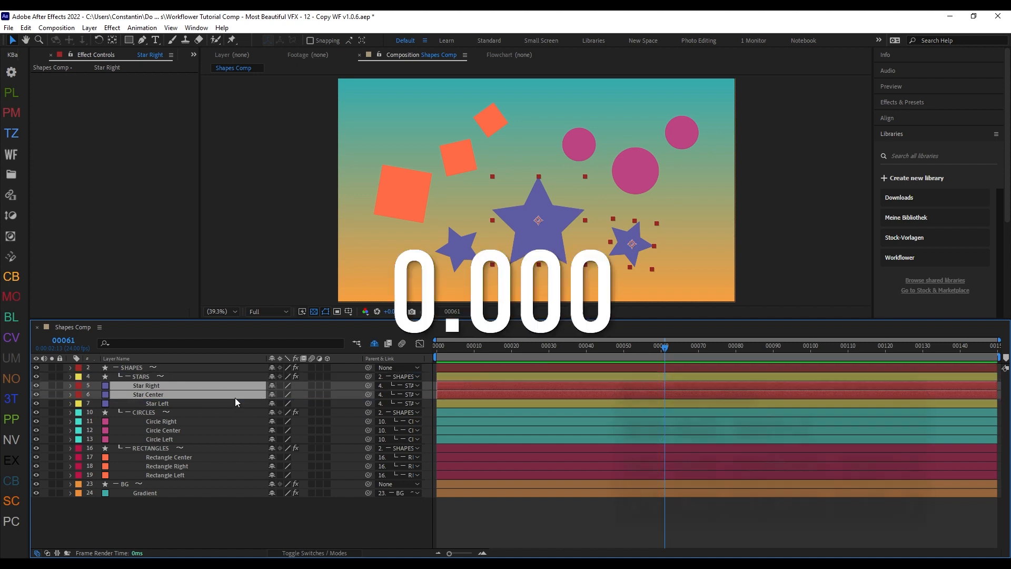
{"action": "key", "text": "shift+z"}
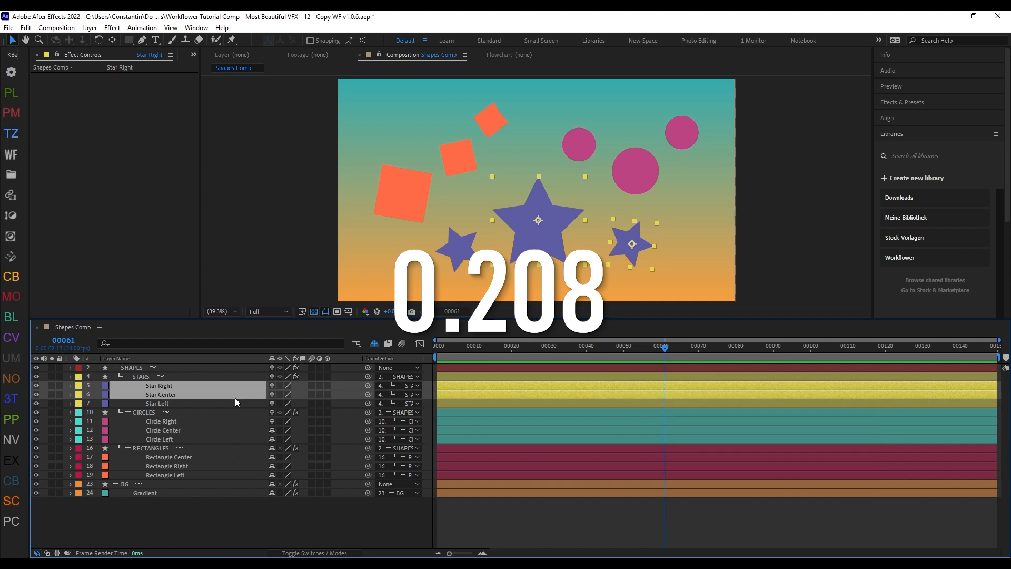
{"action": "left_click", "coordinate": [348, 396]}
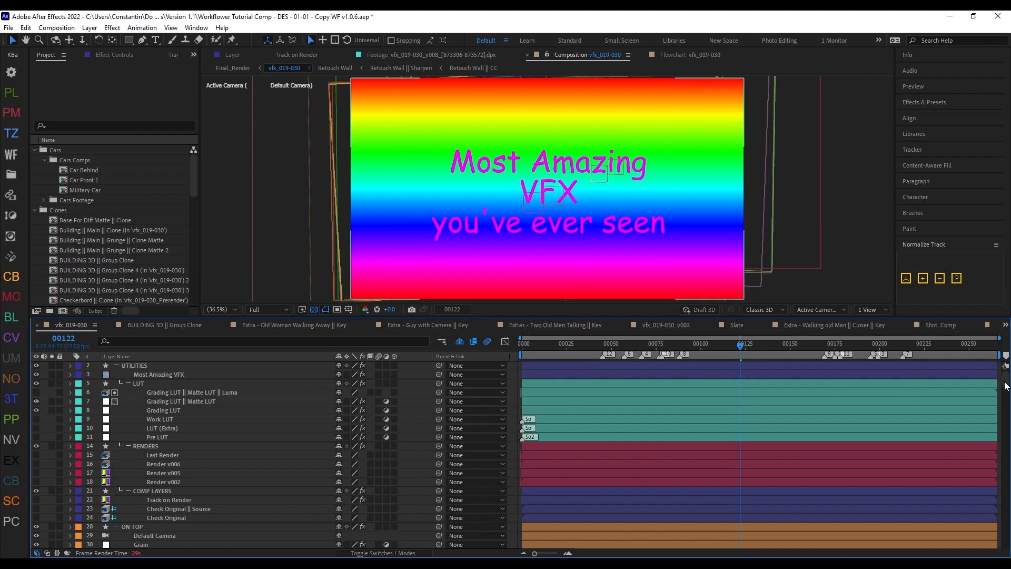
Step: In vfx_019-030, move the four Corner Pin Track || Main layers from Start [OLD] through End to just above TRACKS and refresh the layout
{"action": "mouse_move", "coordinate": [1006, 383]}
{"action": "left_mouse_down"}
{"action": "mouse_move", "coordinate": [1004, 540]}
{"action": "mouse_move", "coordinate": [1005, 376]}
{"action": "left_mouse_up"}
{"action": "key", "text": "space"}
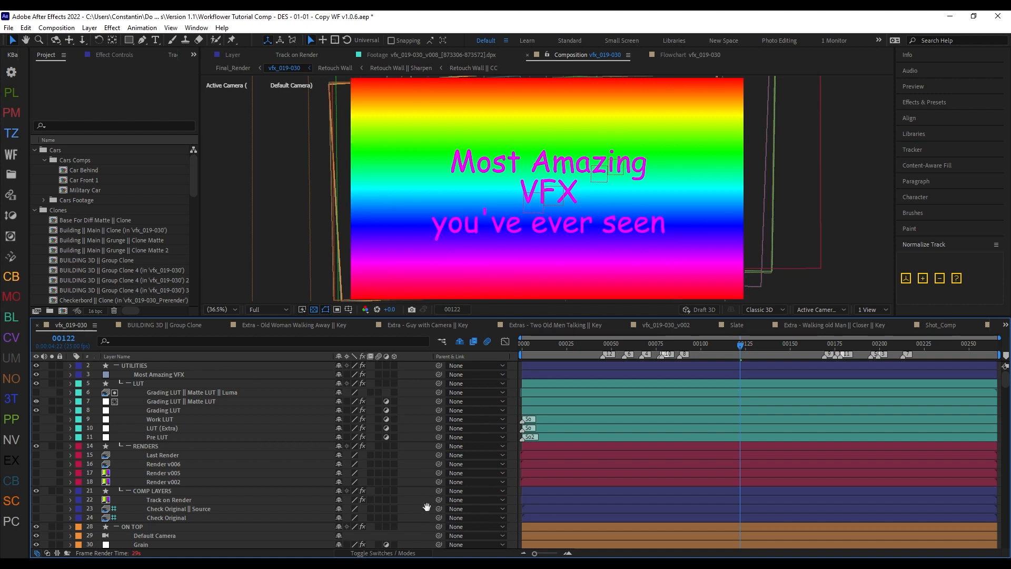
{"action": "left_click_drag", "start_coordinate": [427, 509], "coordinate": [426, 462]}
{"action": "scroll", "coordinate": [426, 461], "scroll_direction": "down", "scroll_amount": 3}
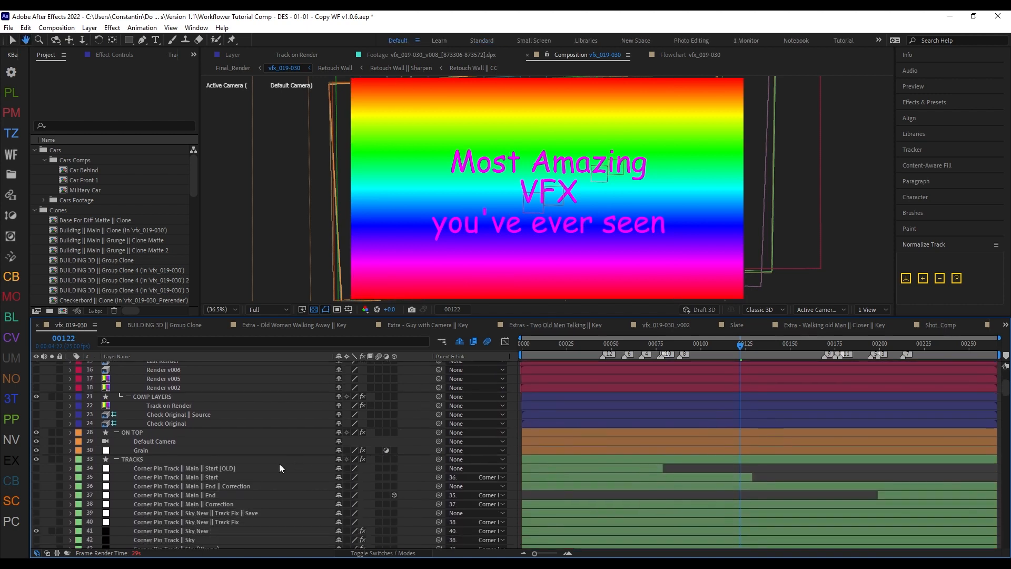
{"action": "left_click", "coordinate": [264, 466]}
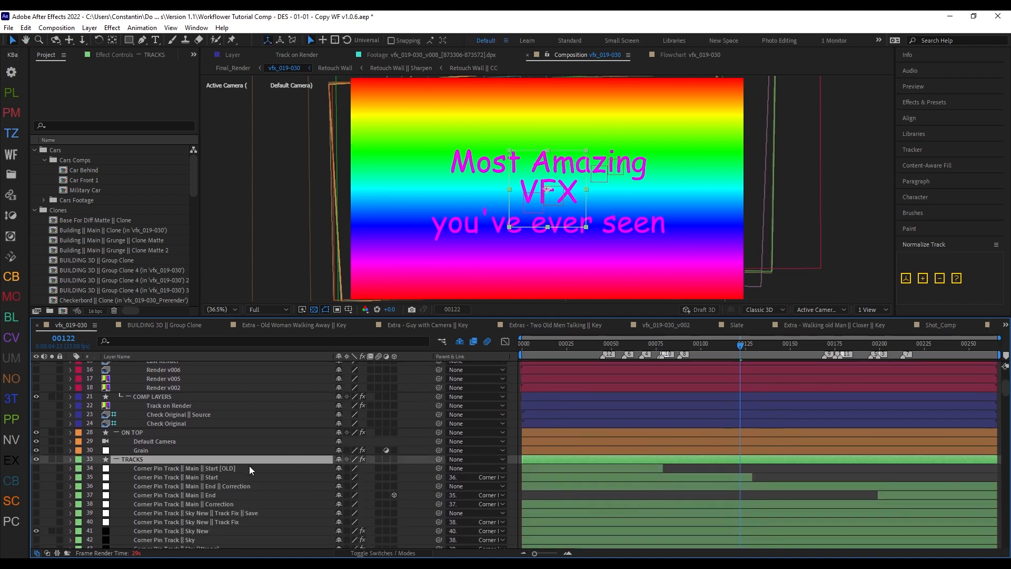
{"action": "left_click", "coordinate": [233, 494], "text": "shift"}
{"action": "left_click_drag", "start_coordinate": [194, 482], "coordinate": [216, 456]}
{"action": "key", "text": "shift+z"}
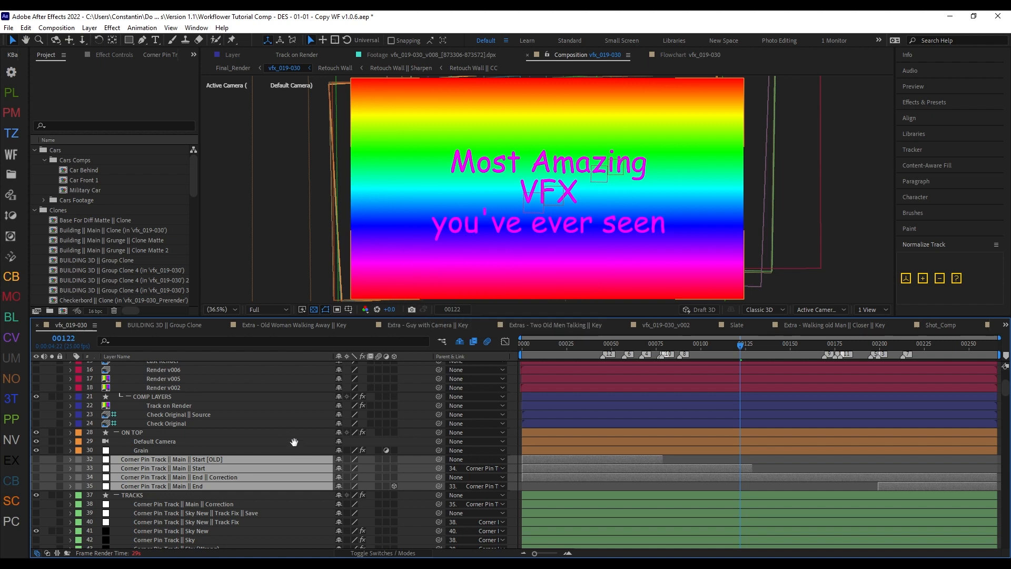
Step: Move the four selected Corner Pin Track || Main layers back into the TRACKS group and refresh the layout
{"action": "scroll", "coordinate": [226, 449], "scroll_direction": "down", "scroll_amount": 2}
{"action": "left_click_drag", "start_coordinate": [274, 460], "coordinate": [276, 478]}
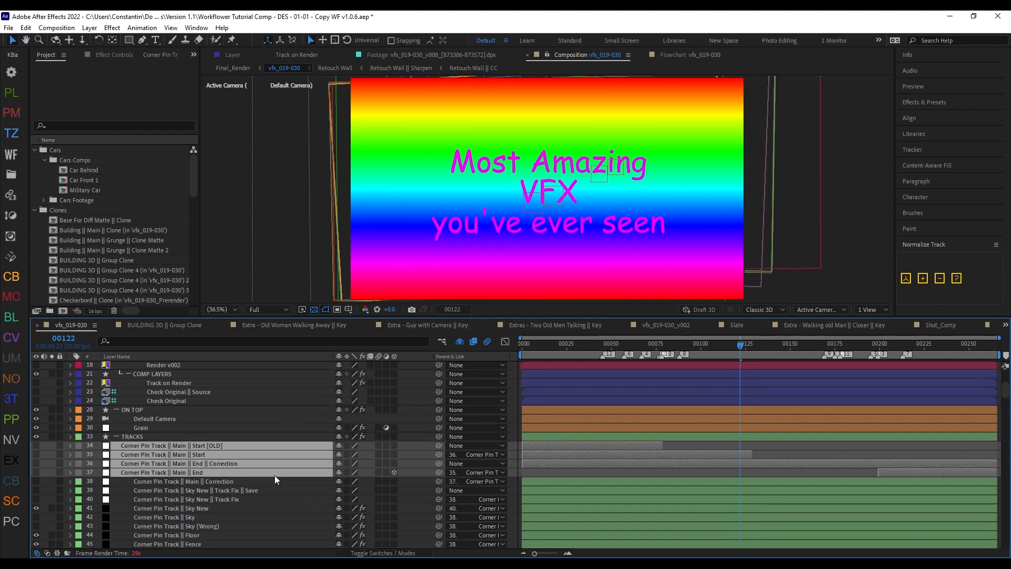
{"action": "key", "text": "shift+z"}
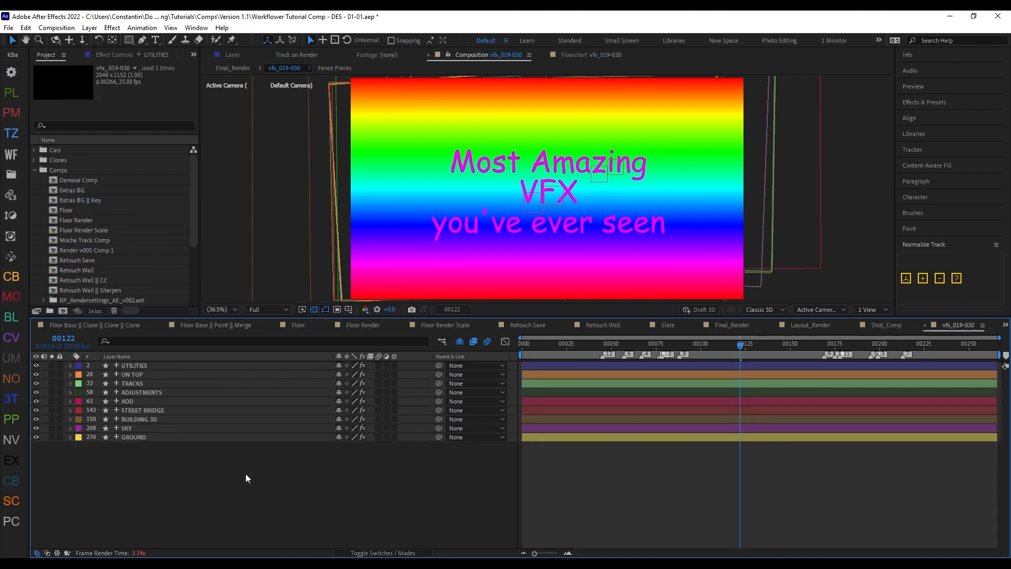
Step: Expand the UTILITIES, ON TOP and TRACKS groups together
{"action": "left_click", "coordinate": [162, 369]}
{"action": "left_click", "coordinate": [163, 385], "text": "shift"}
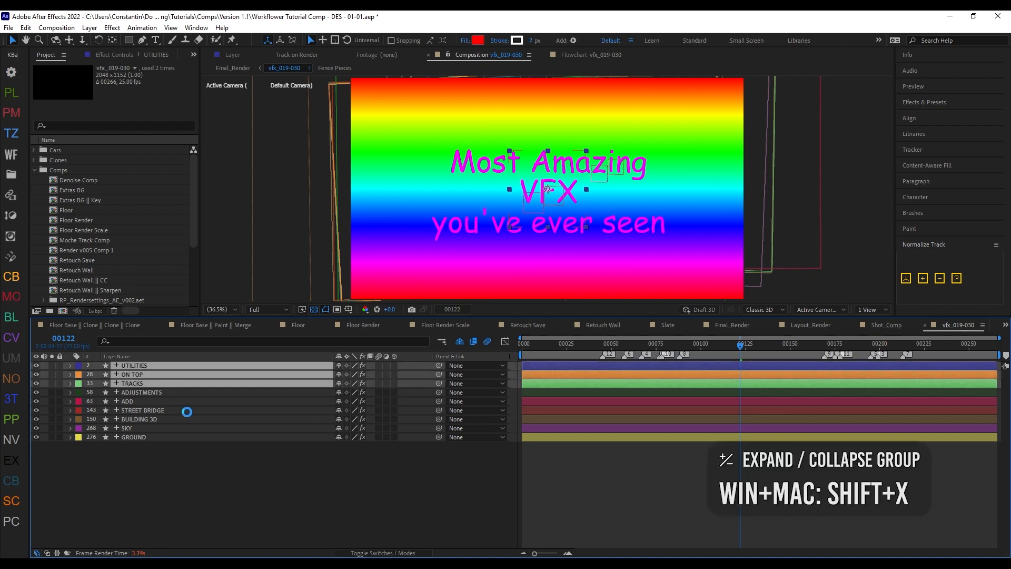
{"action": "key", "text": "shift+x"}
{"action": "scroll", "coordinate": [286, 412], "scroll_direction": "down", "scroll_amount": 5}
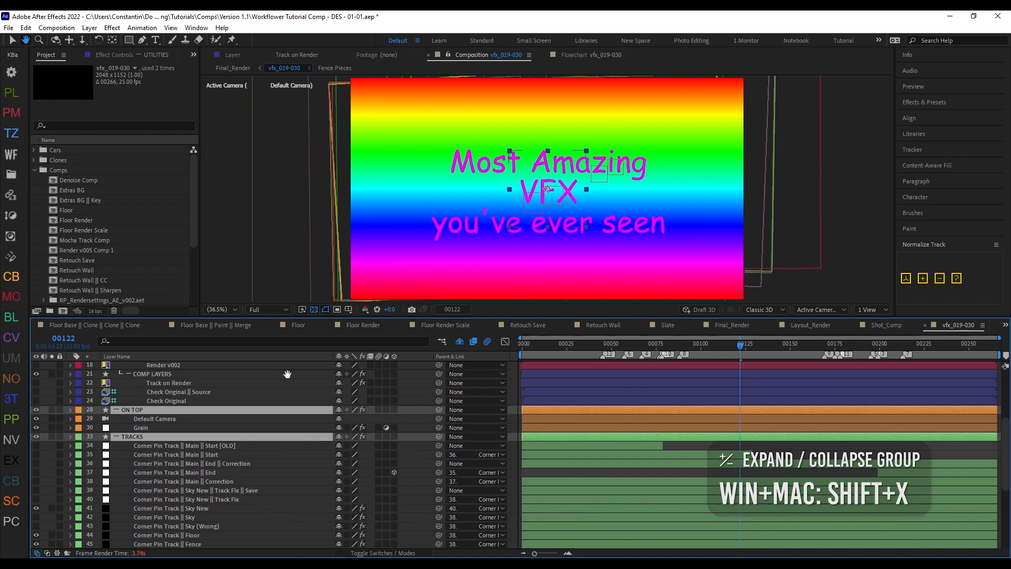
Step: Move the Corner Pin Track || Main layers from Start [OLD] through End out of TRACKS to just above it and refresh the layout
{"action": "left_click", "coordinate": [227, 445]}
{"action": "left_click", "coordinate": [232, 471], "text": "shift"}
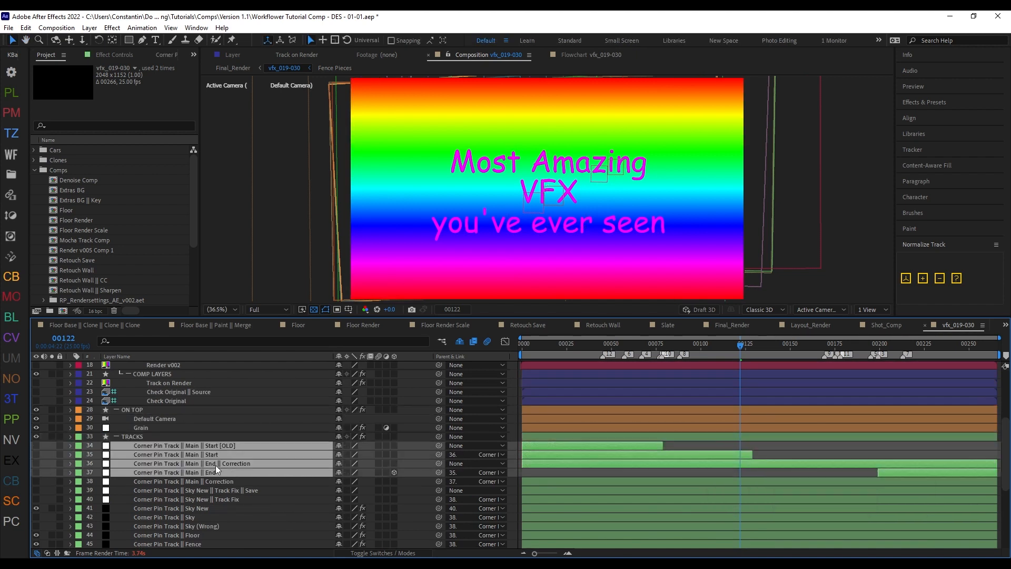
{"action": "left_click_drag", "start_coordinate": [234, 452], "coordinate": [246, 435]}
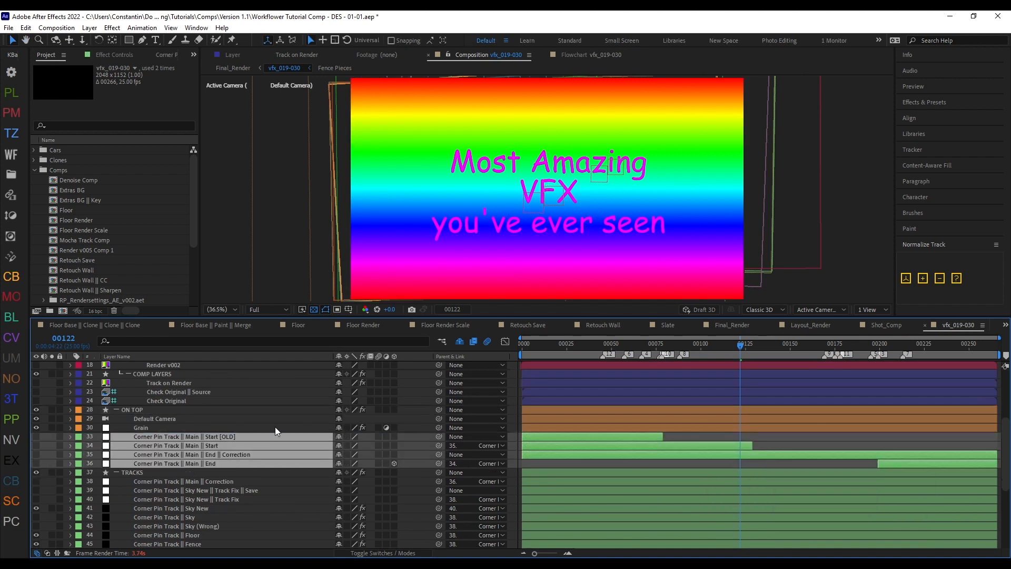
{"action": "key", "text": "shift+z"}
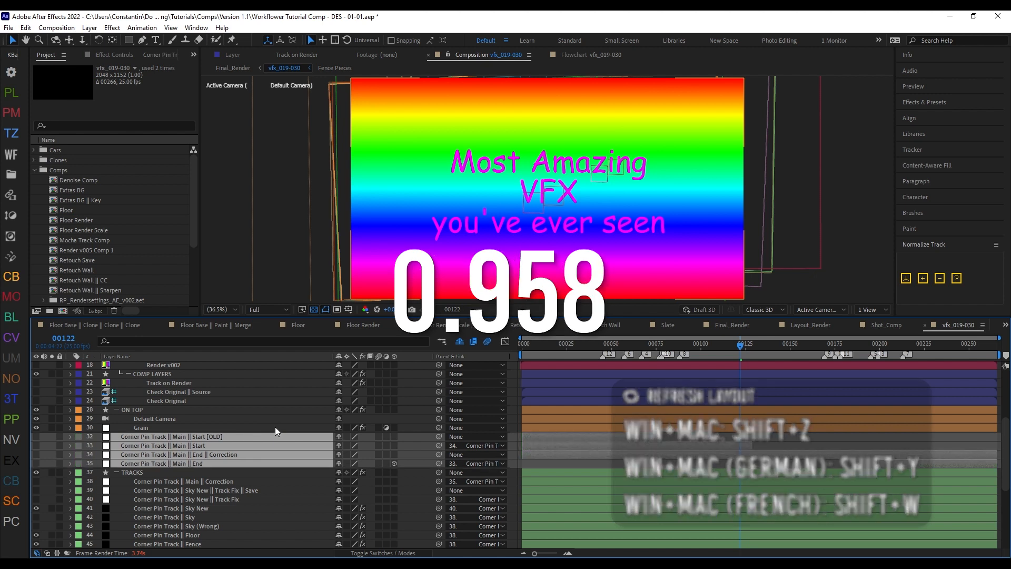
Step: Return the four Corner Pin Track || Main layers to the beginning of the TRACKS group, refresh the layout and clear the selection
{"action": "left_click_drag", "start_coordinate": [259, 448], "coordinate": [271, 477]}
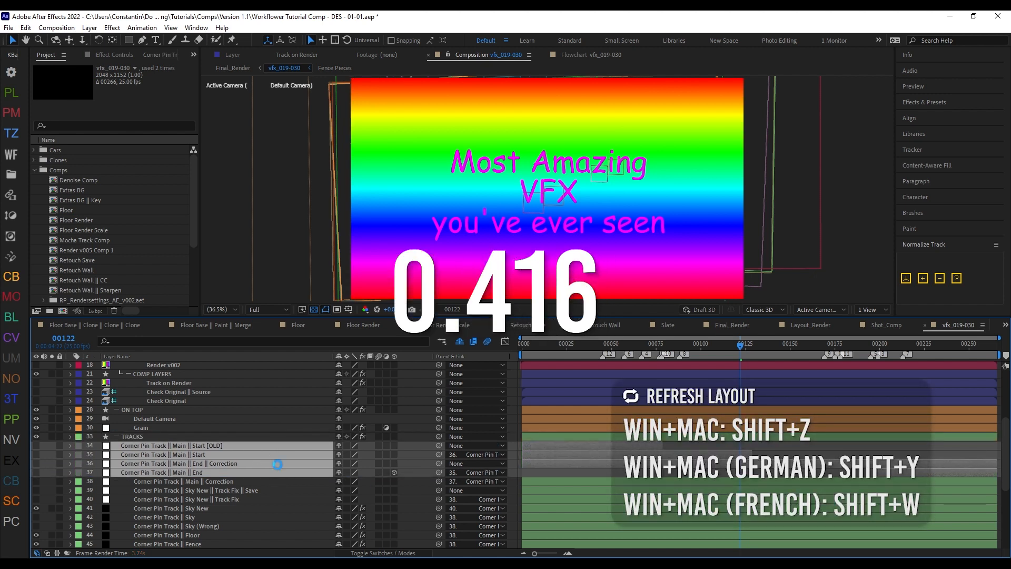
{"action": "key", "text": "shift+z"}
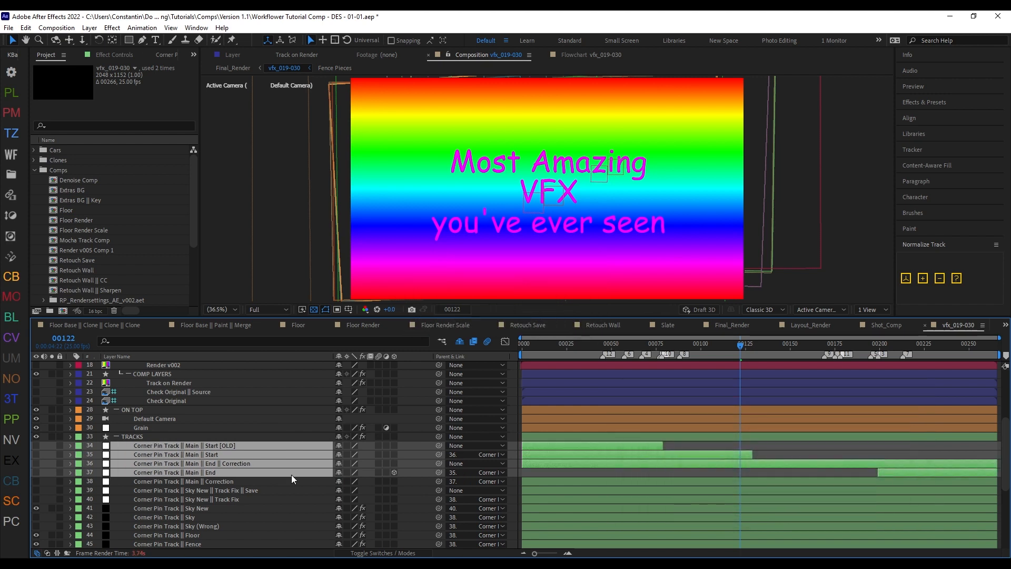
{"action": "key", "text": "F2"}
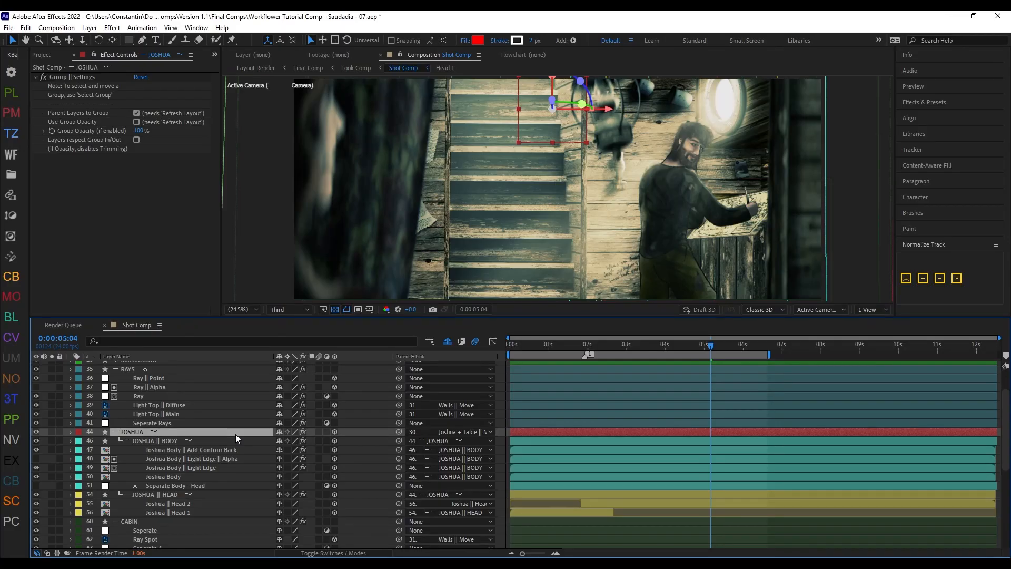
Step: Solo the JOSHUA group to view it alone, and turn its solo off again
{"action": "key", "text": "ctrl+alt+d"}
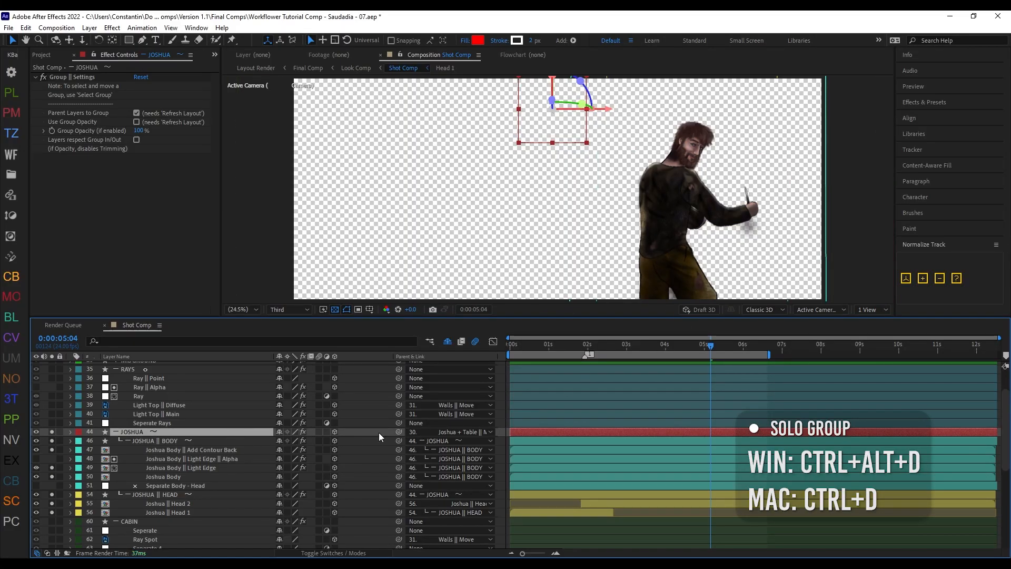
{"action": "key", "text": "ctrl+alt+d"}
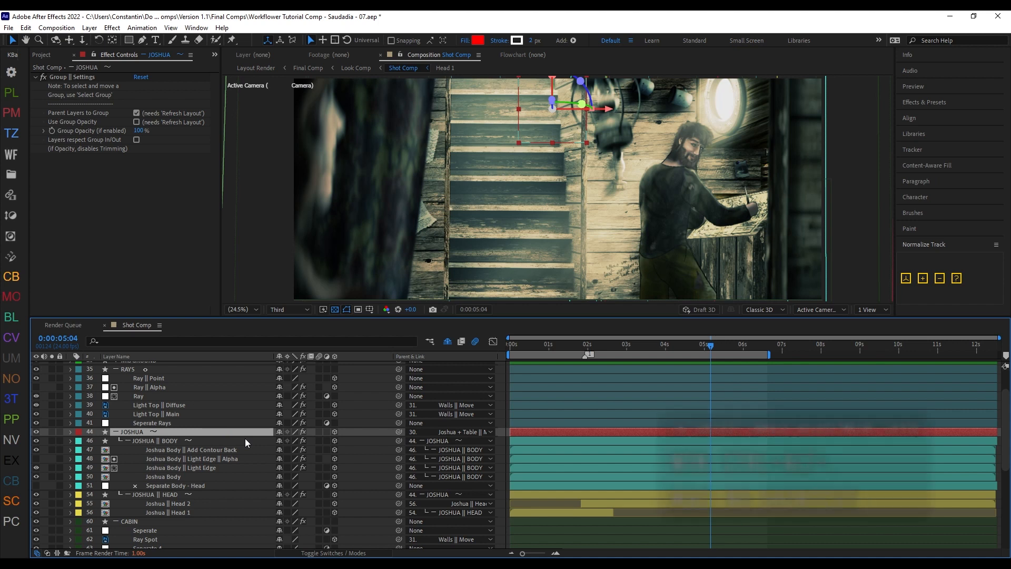
Step: Create a linked adjustment layer for the JOSHUA group and apply the Curves effect to it
{"action": "key", "text": "ctrl+alt+period"}
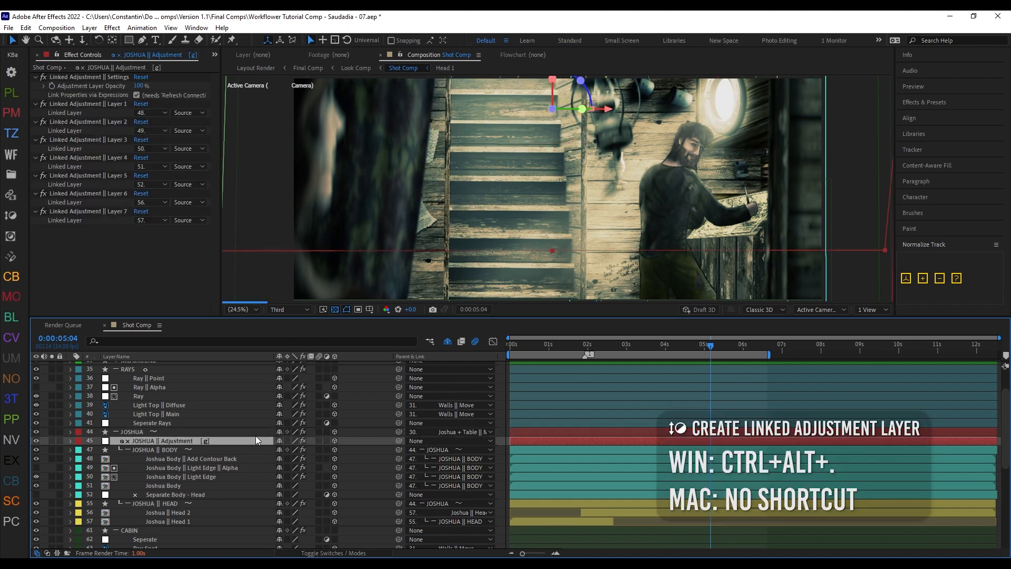
{"action": "key", "text": "ctrl+space"}
{"action": "type", "text": "curv"}
{"action": "key", "text": "Return"}
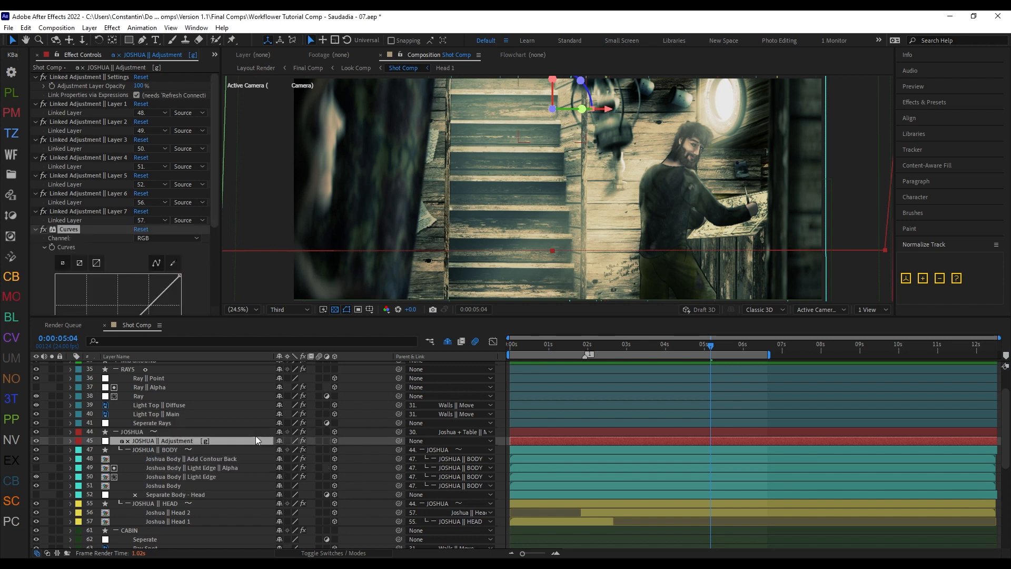
Step: Refresh the connections of the linked adjustment layer and raise the midpoint of its RGB curve slightly to brighten the character
{"action": "key", "text": "ctrl+alt+q"}
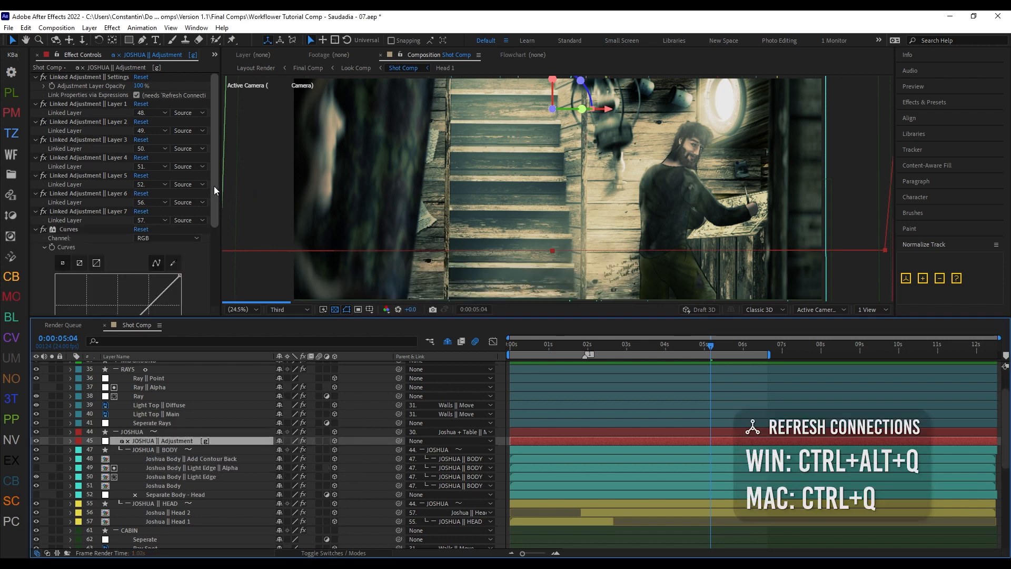
{"action": "scroll", "coordinate": [118, 236], "scroll_direction": "down", "scroll_amount": 3}
{"action": "left_click_drag", "start_coordinate": [120, 232], "coordinate": [116, 217]}
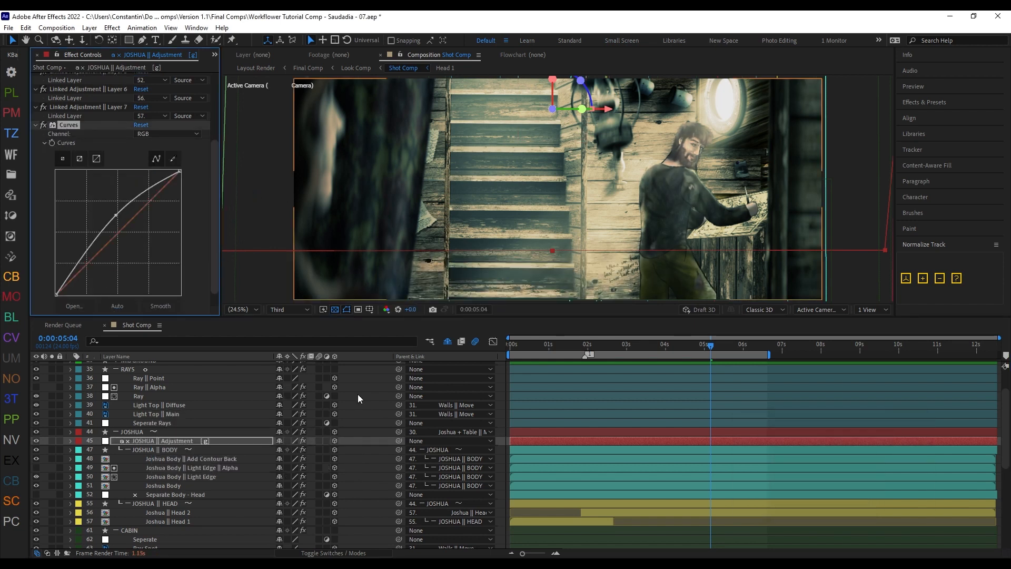
Step: Collapse the JOSHUA group and expand it again to look at its layers
{"action": "left_click", "coordinate": [243, 434]}
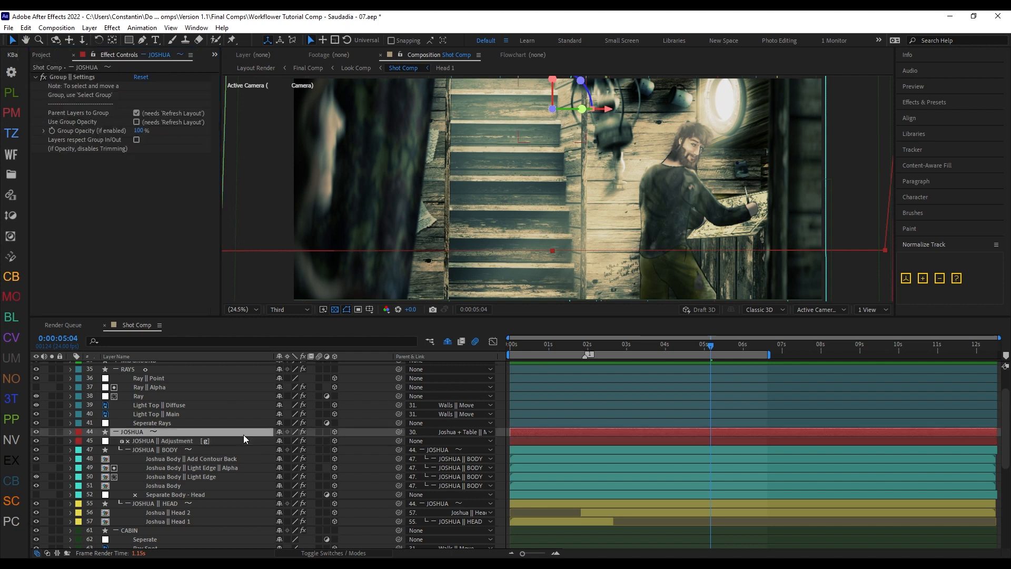
{"action": "key", "text": "shift+x"}
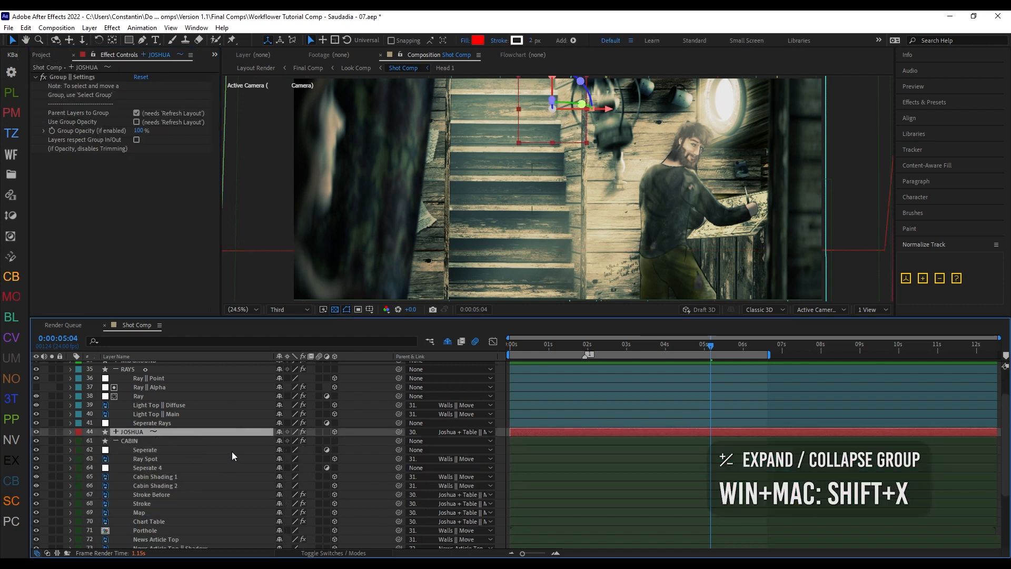
{"action": "scroll", "coordinate": [240, 466], "scroll_direction": "up", "scroll_amount": 1}
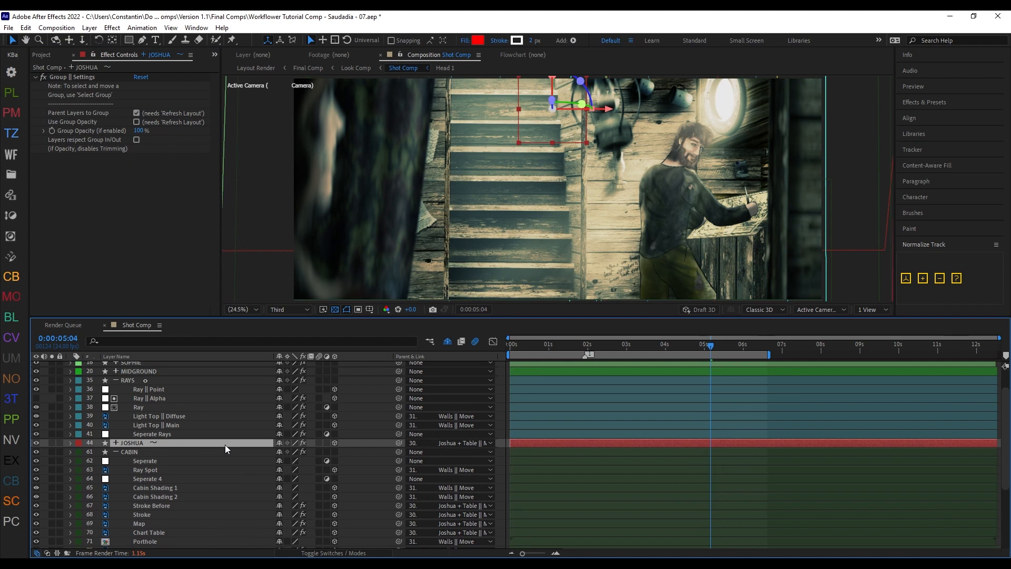
{"action": "key", "text": "shift+x"}
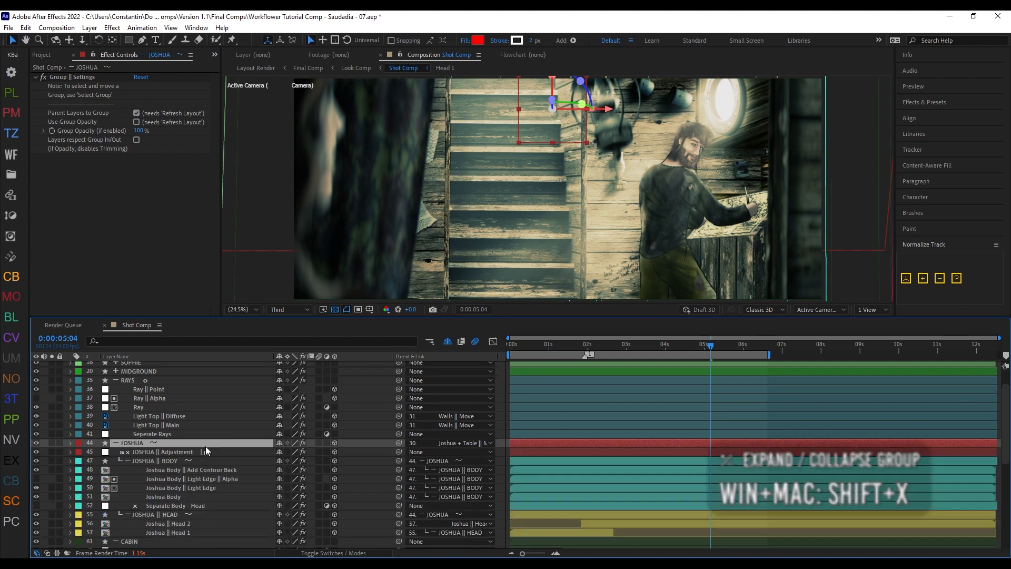
Step: Delete the JOSHUA || Adjustment layer together with its links
{"action": "left_click", "coordinate": [205, 452]}
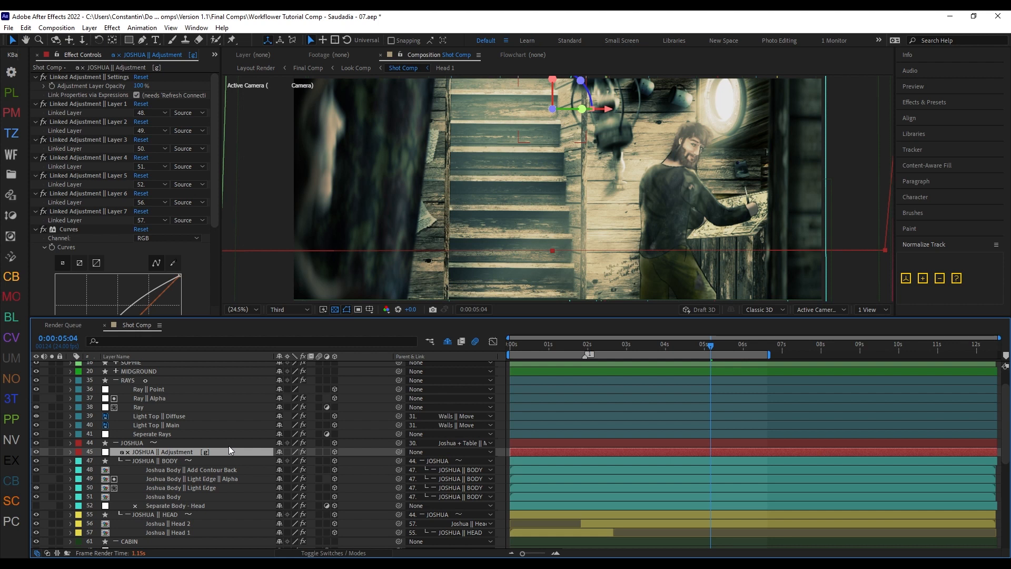
{"action": "key", "text": "shift+Delete"}
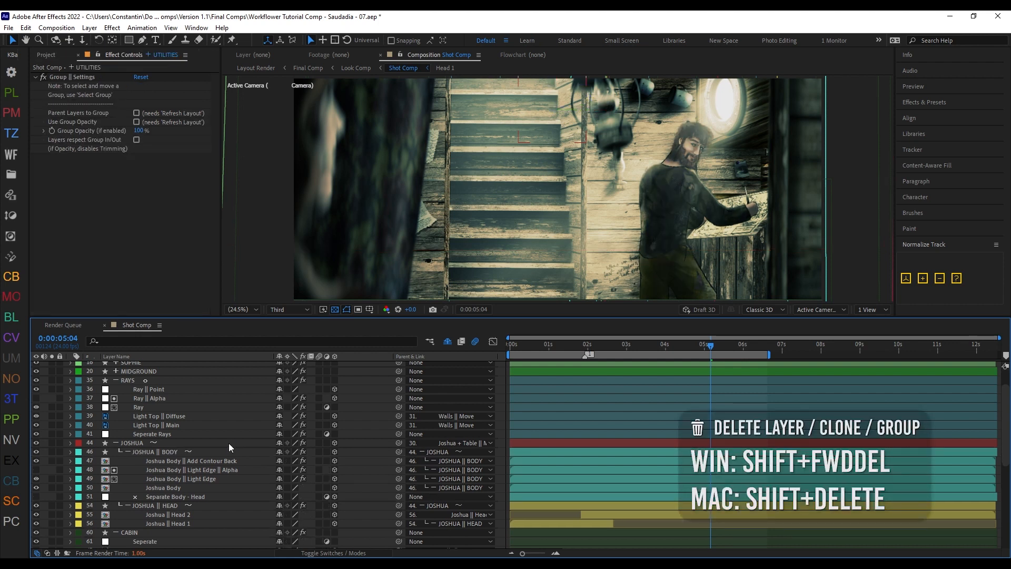
Step: Apply the Curves effect directly to the JOSHUA group layer
{"action": "left_click", "coordinate": [229, 443]}
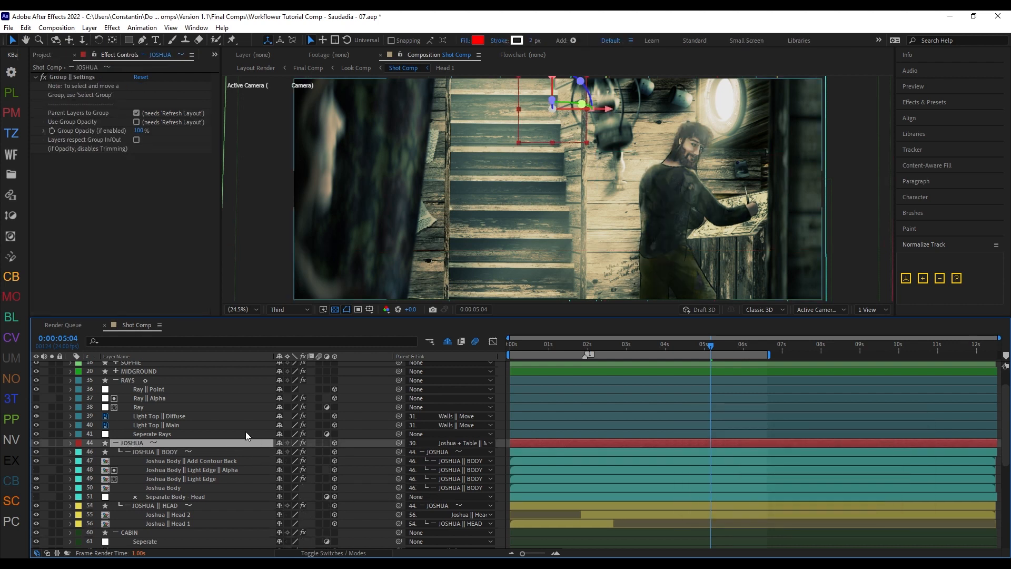
{"action": "key", "text": "ctrl+space"}
{"action": "type", "text": "cur"}
{"action": "key", "text": "Return"}
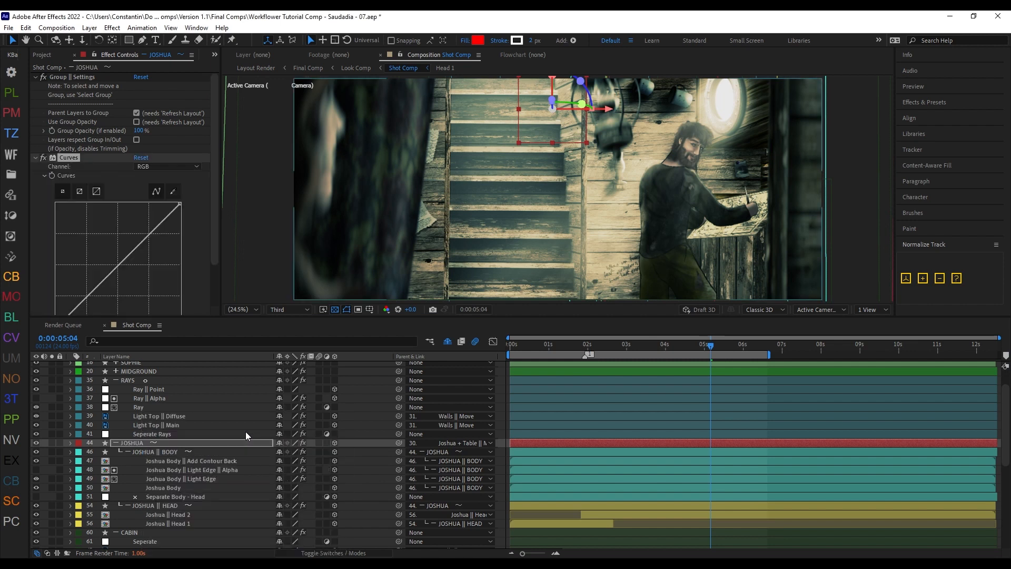
Step: Refresh the JOSHUA group's connections to turn its Curves effect into a linked adjustment layer, and inspect both layers' effect settings
{"action": "key", "text": "ctrl+alt+q"}
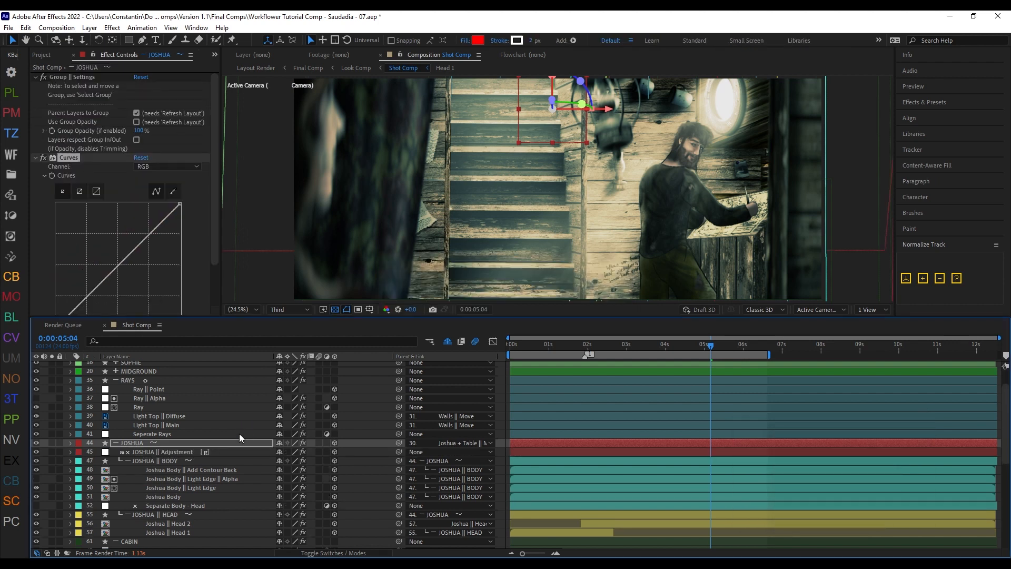
{"action": "left_click", "coordinate": [222, 451]}
{"action": "left_click", "coordinate": [188, 443]}
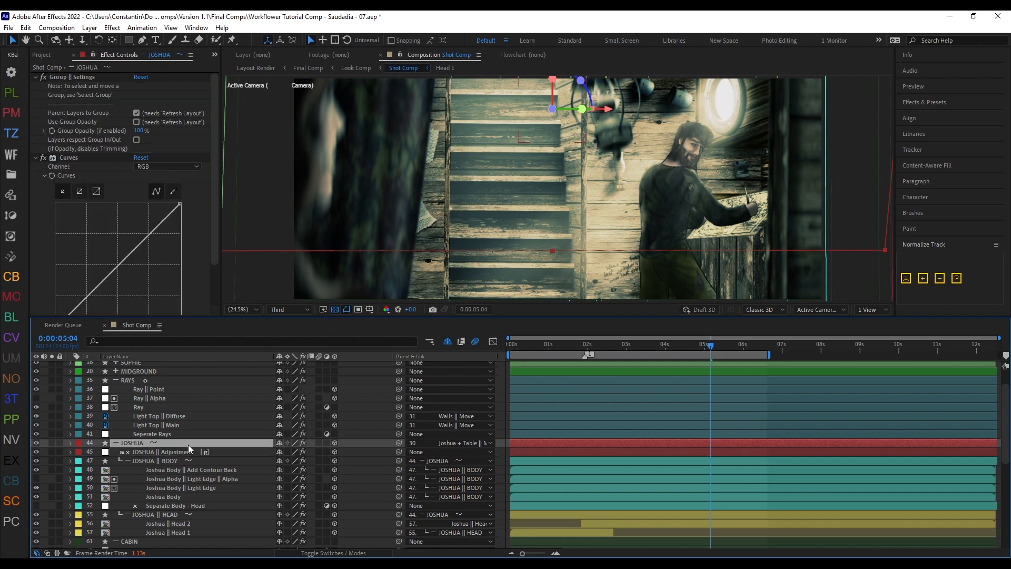
{"action": "left_click", "coordinate": [68, 158]}
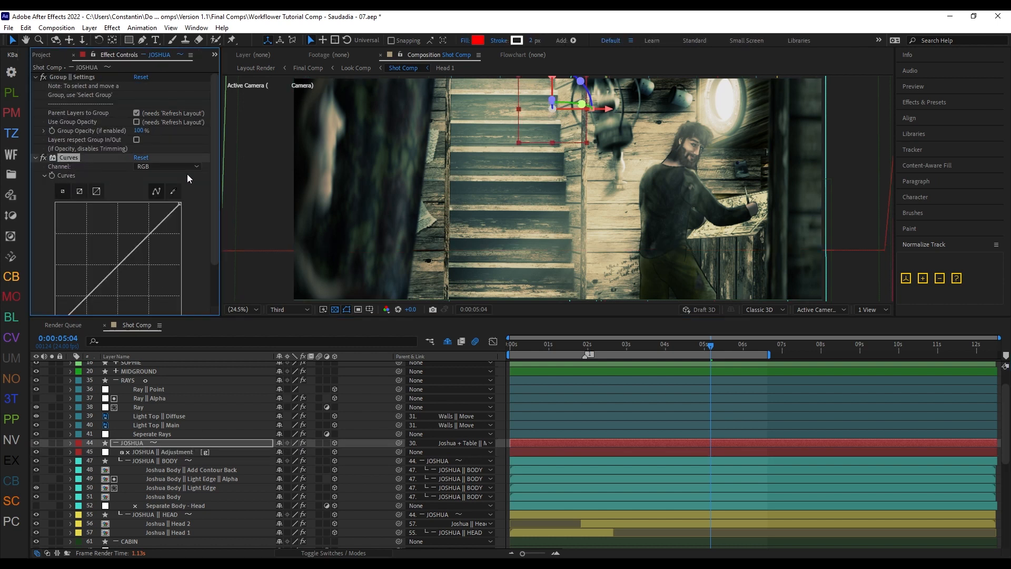
{"action": "left_click_drag", "start_coordinate": [214, 165], "coordinate": [210, 195]}
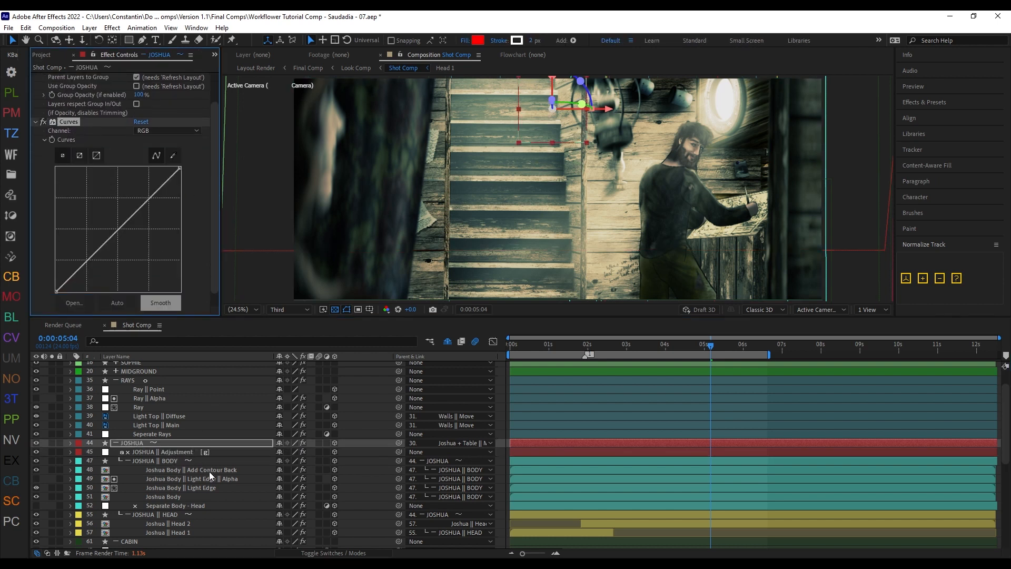
{"action": "left_click", "coordinate": [210, 451]}
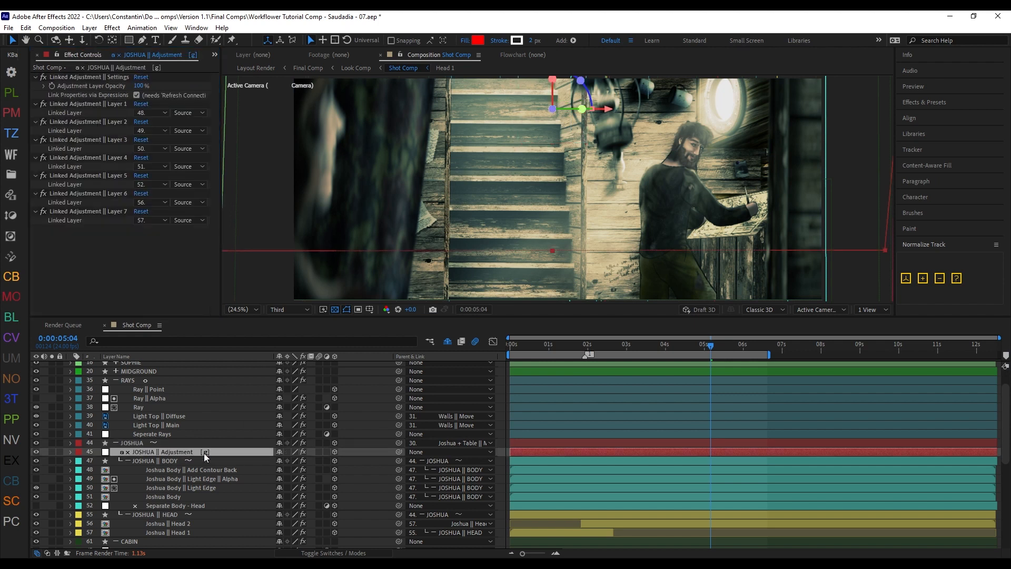
Step: Raise the RGB curve of the Curves effect on the JOSHUA group layer moderately to brighten the character
{"action": "left_click", "coordinate": [185, 444]}
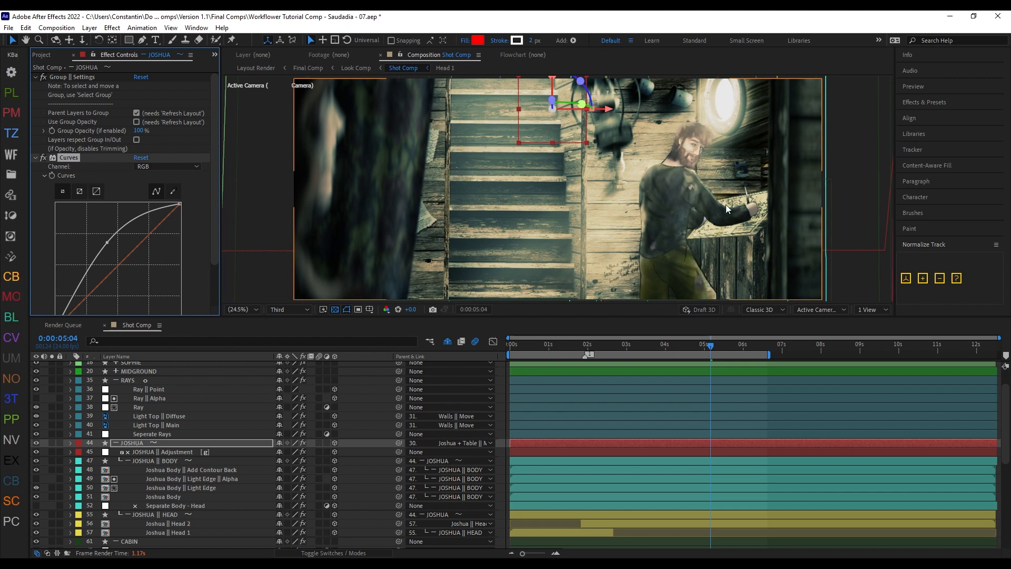
{"action": "key", "text": "ctrl+z"}
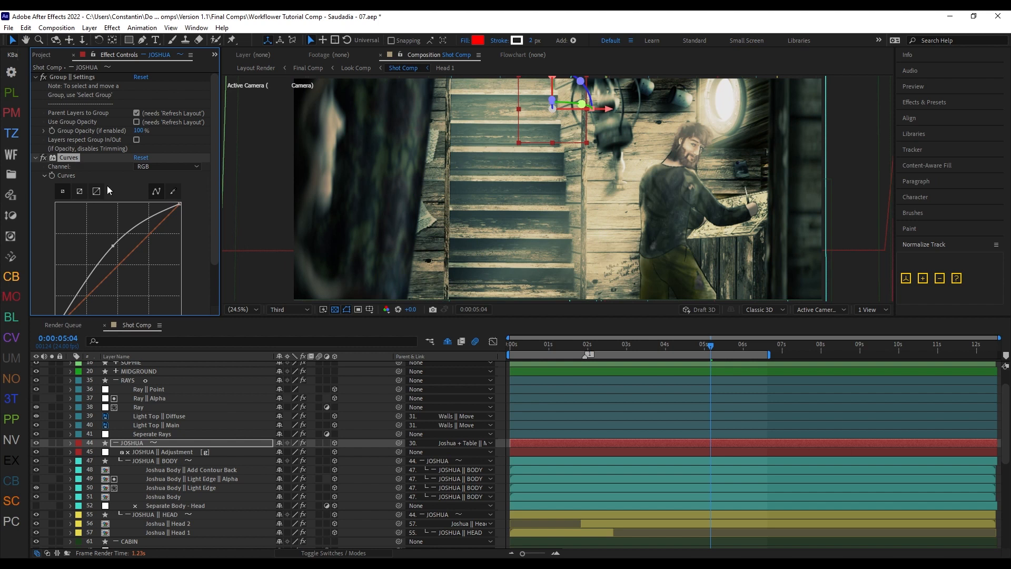
{"action": "left_click", "coordinate": [193, 453]}
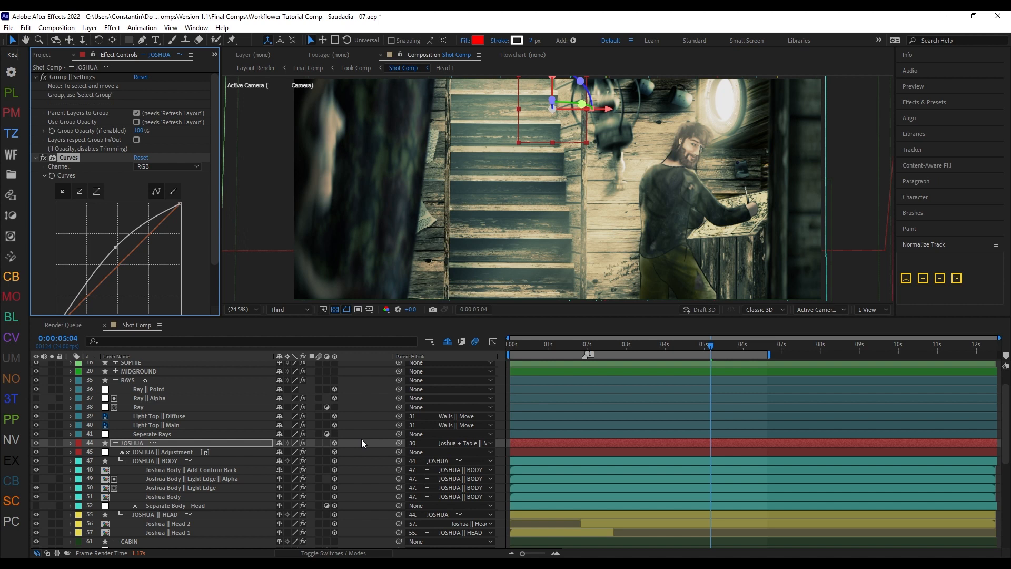
Step: Create a matte for the RAYS group with the Create Matte function
{"action": "left_click_drag", "start_coordinate": [186, 412], "coordinate": [187, 441]}
{"action": "left_click", "coordinate": [176, 412]}
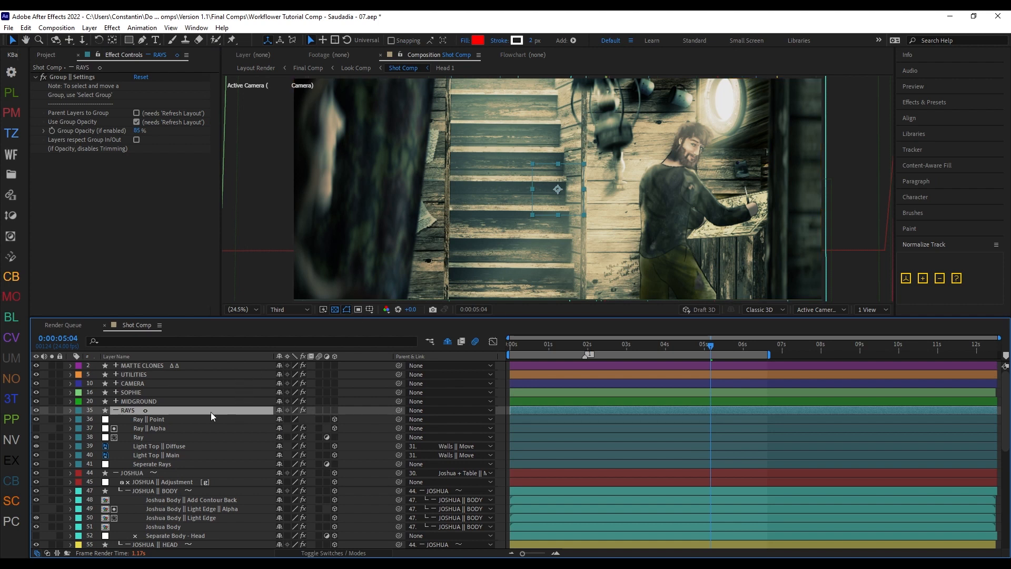
{"action": "key", "text": "ctrl+alt+z"}
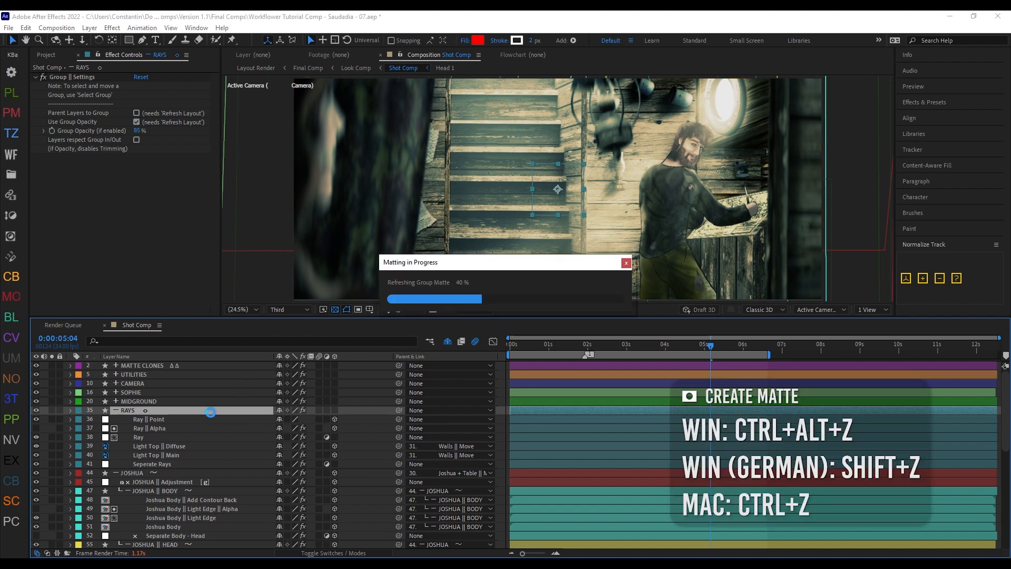
{"action": "scroll", "coordinate": [645, 230], "scroll_direction": "down", "scroll_amount": 1}
Step: Draw a closed curved mask on the RAYS || Matte layer, running diagonally down the stairs and enclosing the image area with the character
{"action": "key", "text": "g"}
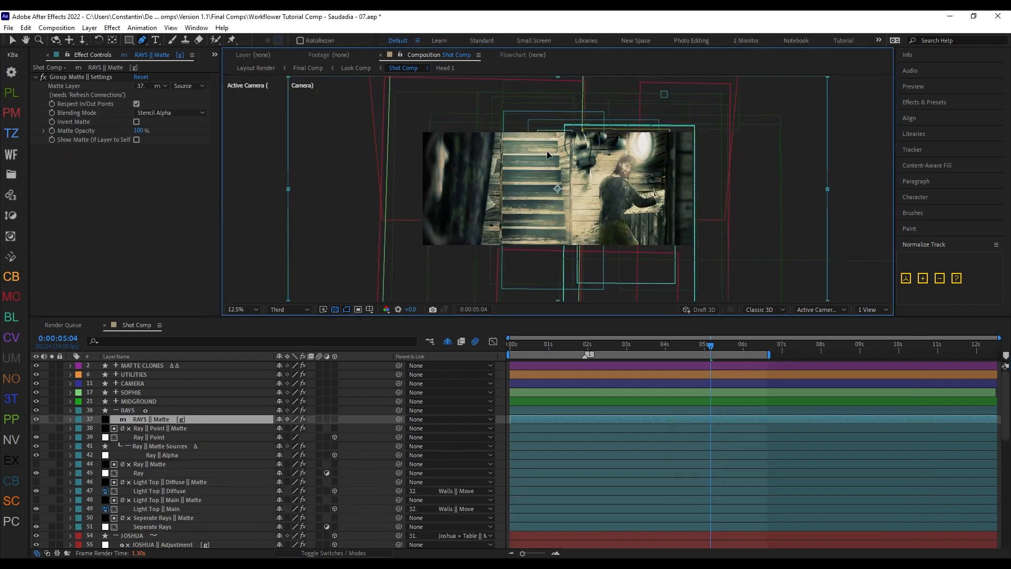
{"action": "left_click_drag", "start_coordinate": [544, 125], "coordinate": [548, 163]}
{"action": "left_click_drag", "start_coordinate": [574, 241], "coordinate": [593, 280]}
{"action": "left_click_drag", "start_coordinate": [738, 262], "coordinate": [750, 221]}
{"action": "left_click_drag", "start_coordinate": [716, 114], "coordinate": [623, 99]}
{"action": "left_click", "coordinate": [544, 125]}
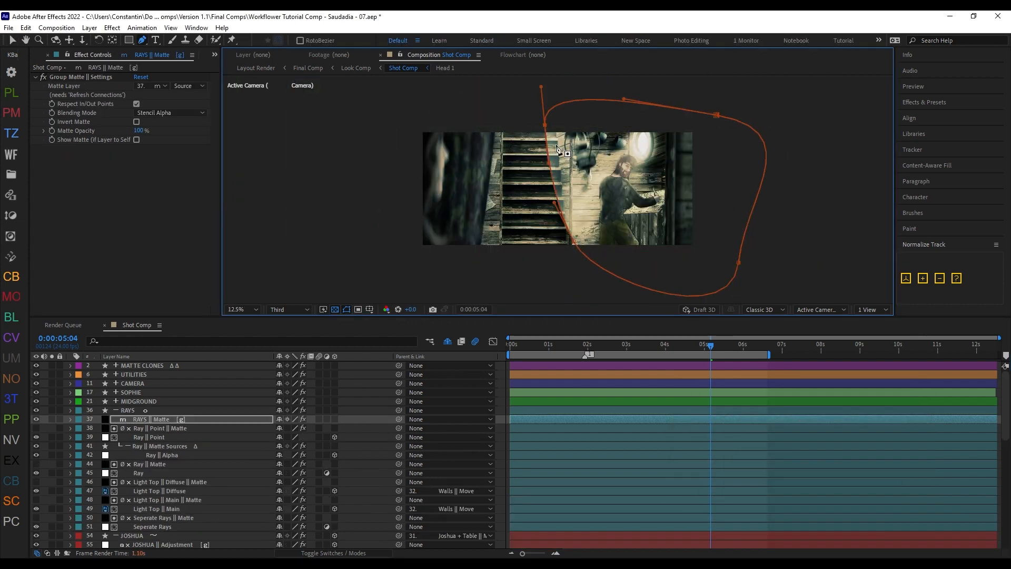
{"action": "key", "text": "shift+slash"}
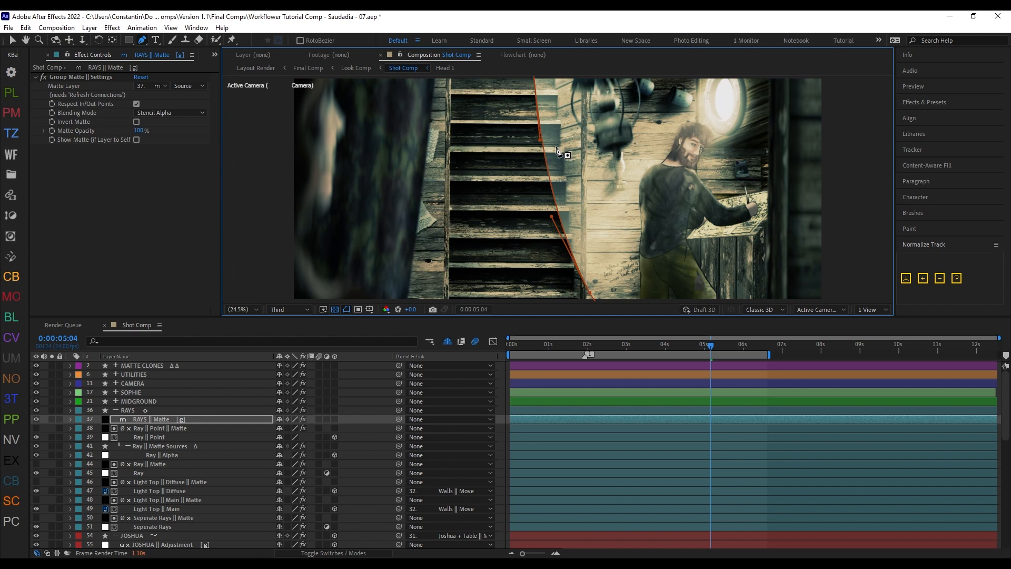
{"action": "left_click", "coordinate": [385, 443]}
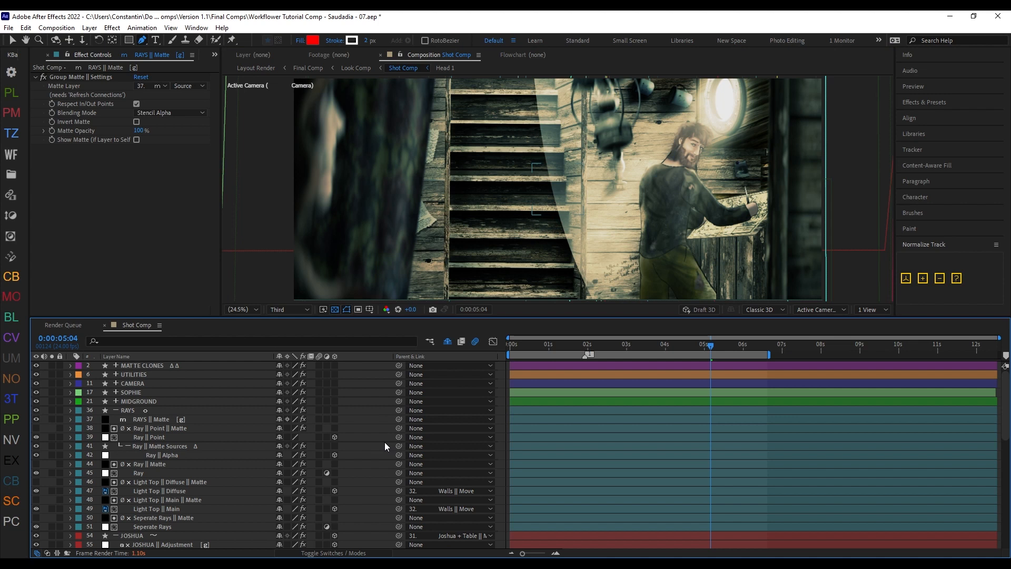
Step: Undo the mask and the matte creation on the RAYS group
{"action": "key", "text": "ctrl+z"}
{"action": "key", "text": "ctrl+z"}
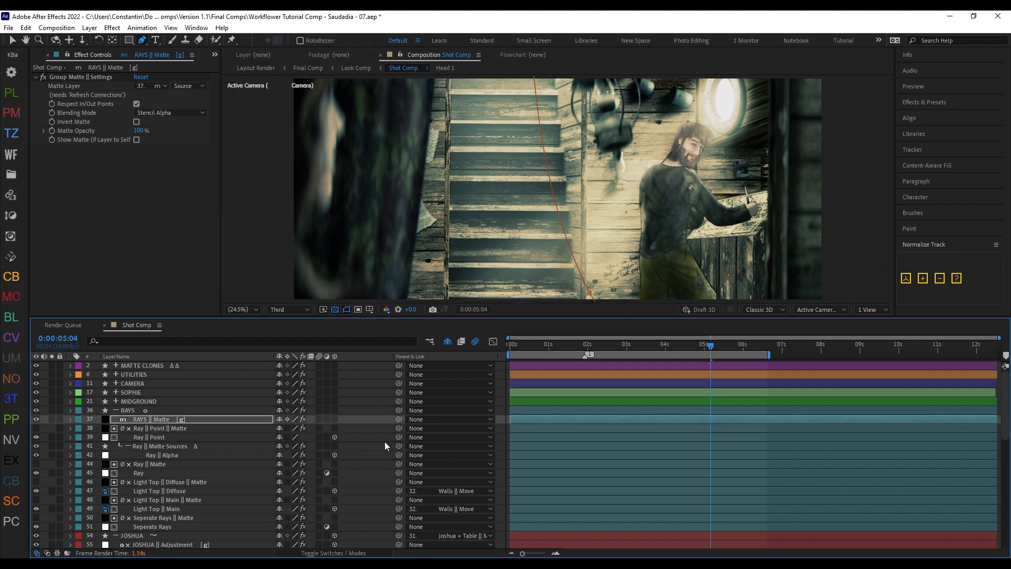
{"action": "key", "text": "ctrl+z"}
{"action": "key", "text": "ctrl+z"}
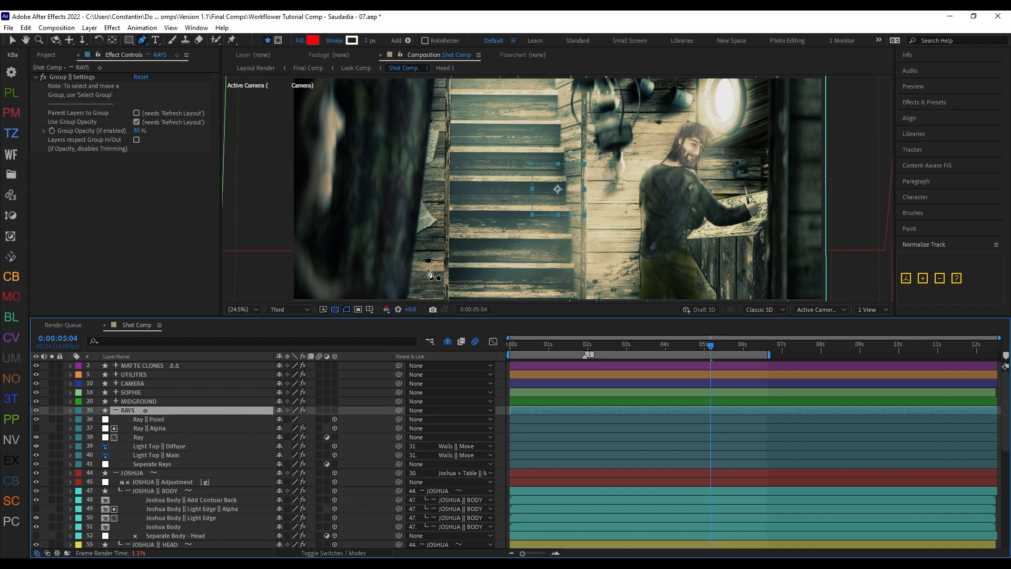
Step: Draw a closed curved shape directly on the RAYS group layer from the stairs around the character, and refresh connections to make it the group's matte
{"action": "key", "text": "comma"}
{"action": "left_click_drag", "start_coordinate": [509, 137], "coordinate": [515, 161]}
{"action": "left_click_drag", "start_coordinate": [577, 237], "coordinate": [601, 274]}
{"action": "left_click_drag", "start_coordinate": [773, 270], "coordinate": [784, 225]}
{"action": "left_click_drag", "start_coordinate": [724, 122], "coordinate": [630, 89]}
{"action": "left_click_drag", "start_coordinate": [562, 92], "coordinate": [531, 93]}
{"action": "left_click", "coordinate": [509, 136]}
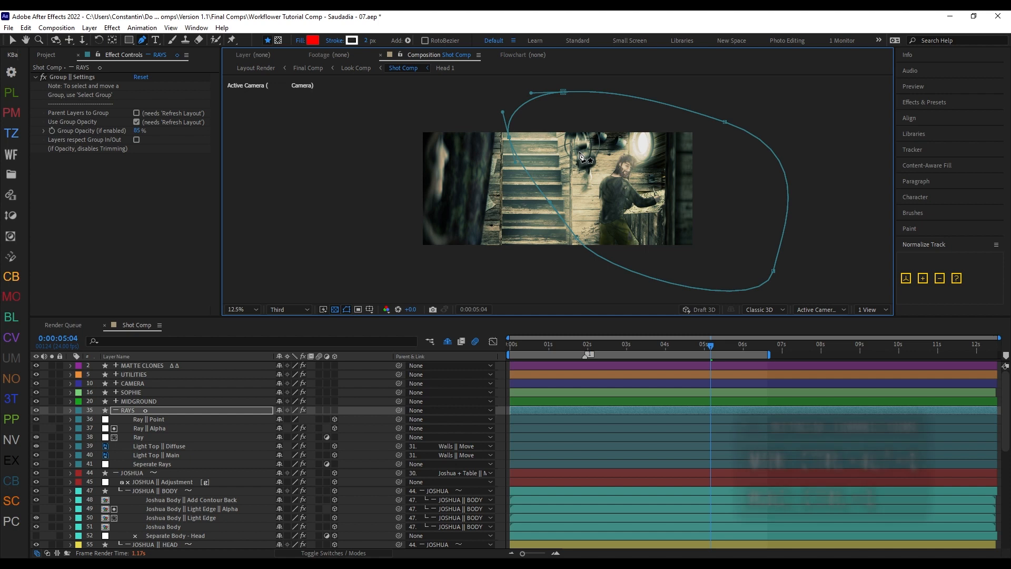
{"action": "key", "text": "ctrl+alt+q"}
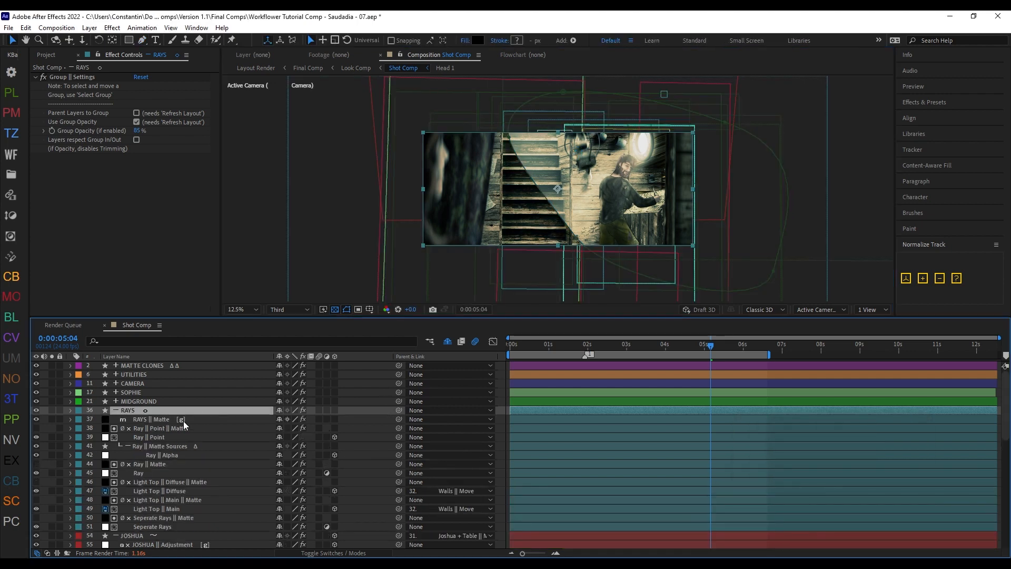
Step: Check which layer the RAYS || Matte layer uses as its Matte Layer, and return to the RAYS group
{"action": "left_click", "coordinate": [181, 419]}
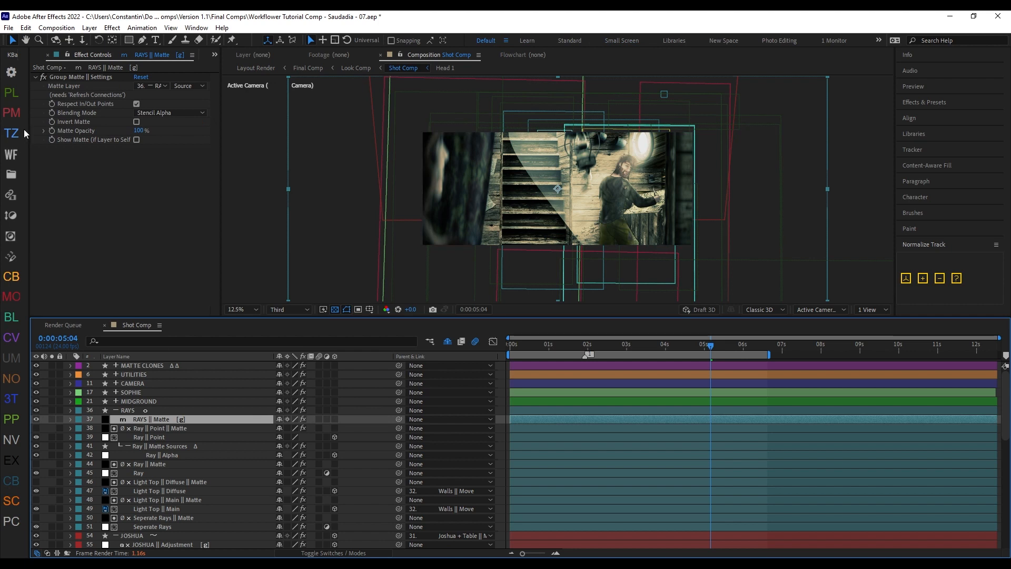
{"action": "left_click", "coordinate": [158, 86]}
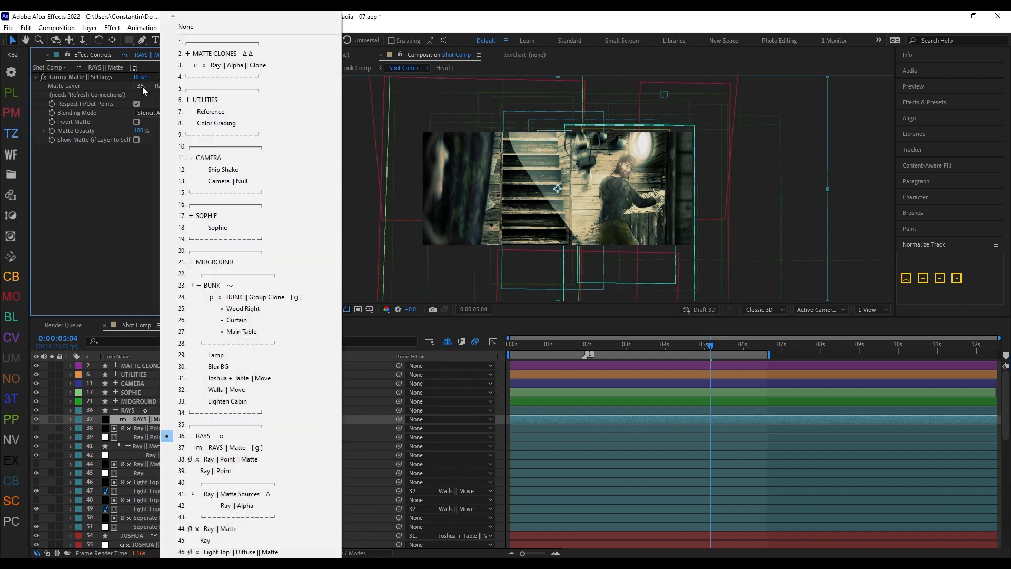
{"action": "left_click", "coordinate": [126, 411]}
Step: Set the Mask Feather of the RAYS group's Mask 1 to 638 pixels
{"action": "key", "text": "f"}
{"action": "left_click_drag", "start_coordinate": [308, 428], "coordinate": [463, 429]}
{"action": "left_click", "coordinate": [171, 411]}
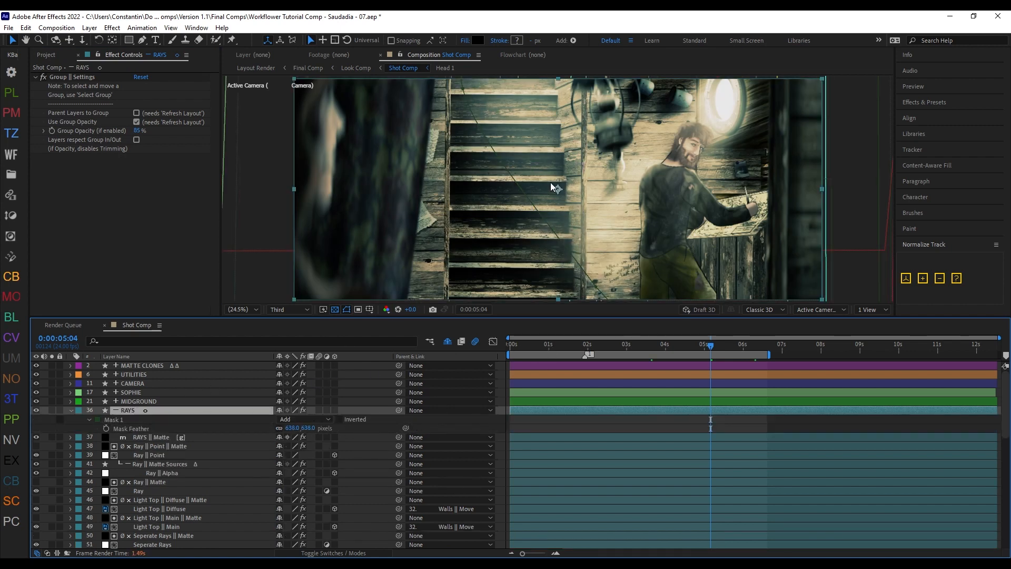
Step: Move the RAYS group layer down and to the right in the composition to shift its mask
{"action": "left_click_drag", "start_coordinate": [583, 147], "coordinate": [611, 194]}
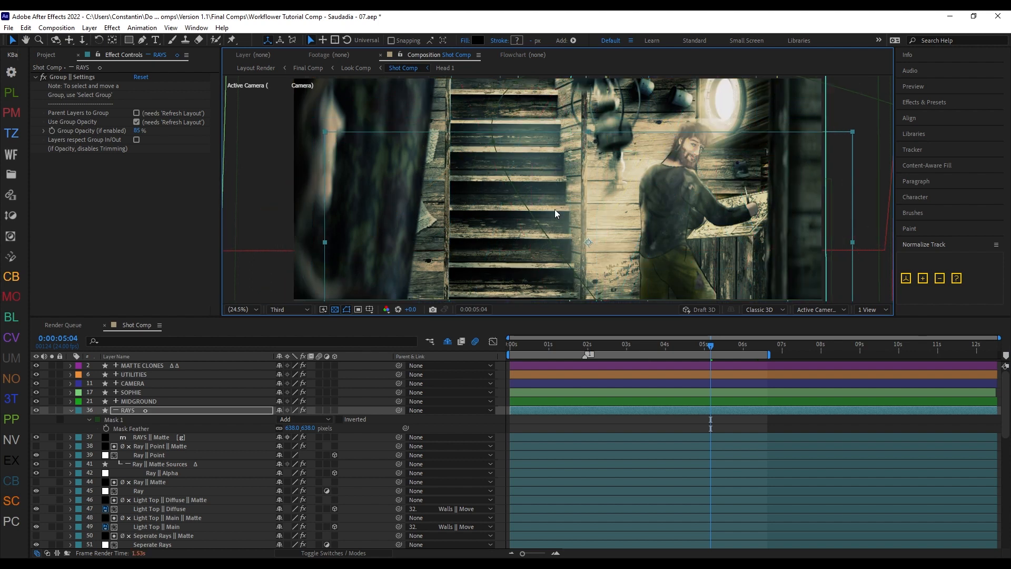
{"action": "left_click", "coordinate": [482, 420]}
{"action": "left_click", "coordinate": [193, 411]}
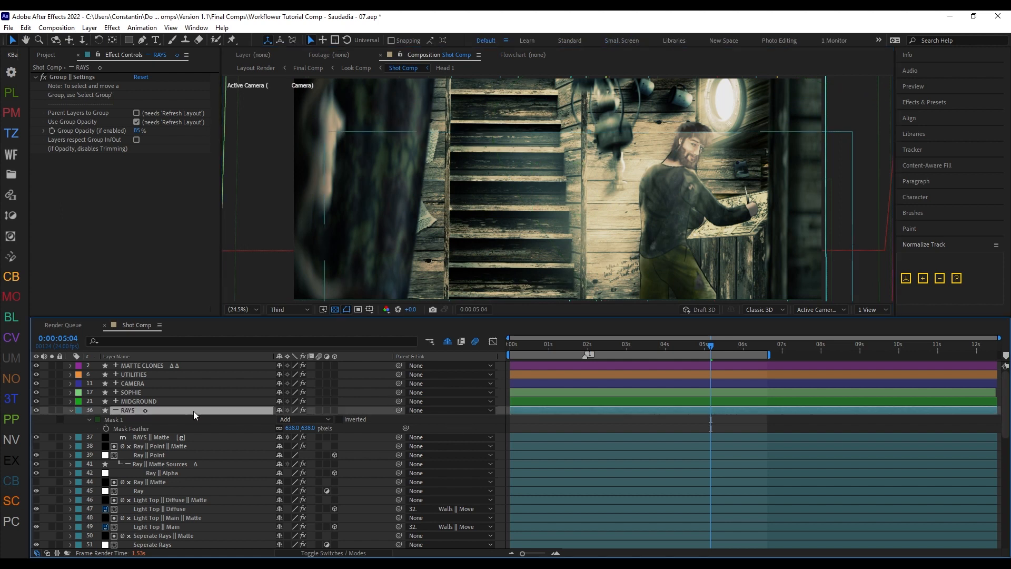
Step: Examine the RAYS layer's mask properties and the size and position settings of its Border shape under Contents
{"action": "left_click", "coordinate": [71, 411]}
{"action": "left_click", "coordinate": [71, 411]}
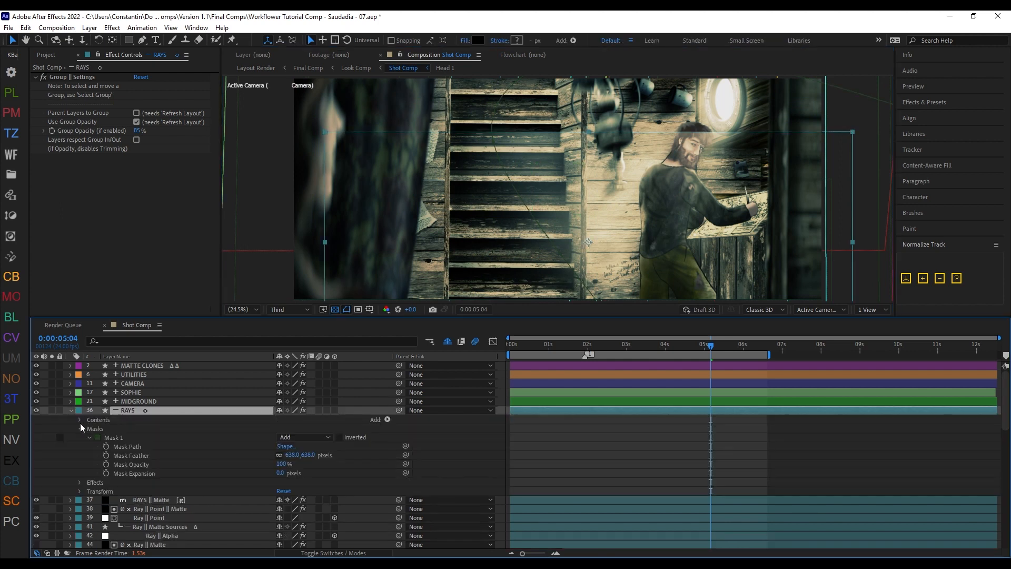
{"action": "left_click", "coordinate": [80, 420]}
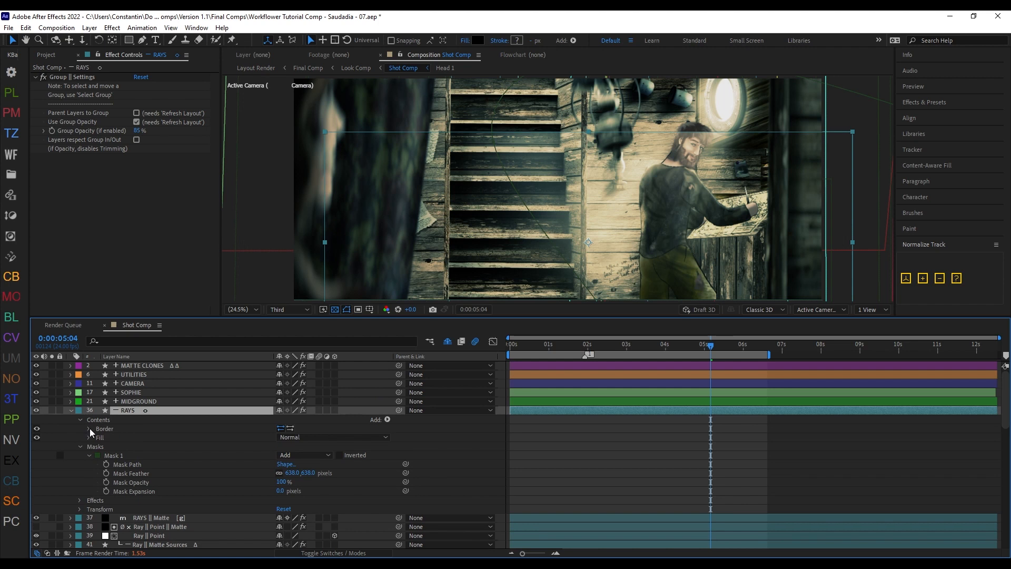
{"action": "left_click", "coordinate": [91, 421]}
{"action": "left_click", "coordinate": [89, 429]}
{"action": "left_click", "coordinate": [252, 437]}
{"action": "left_click_drag", "start_coordinate": [556, 434], "coordinate": [455, 445]}
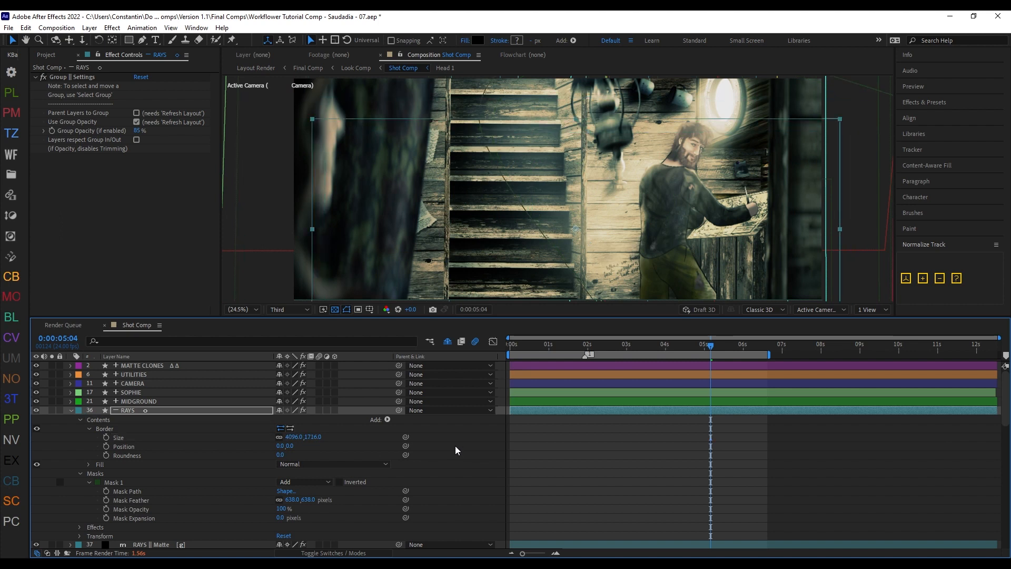
{"action": "left_click", "coordinate": [80, 419]}
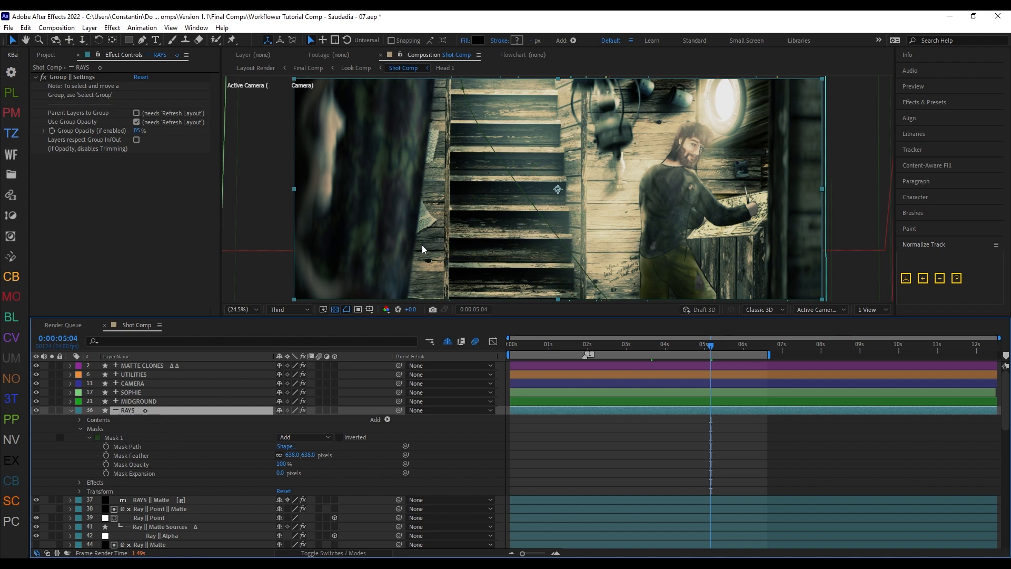
Step: Draw a second closed curved shape on the RAYS group over the stairs and lamp up to the character, and list it under Contents
{"action": "key", "text": "g"}
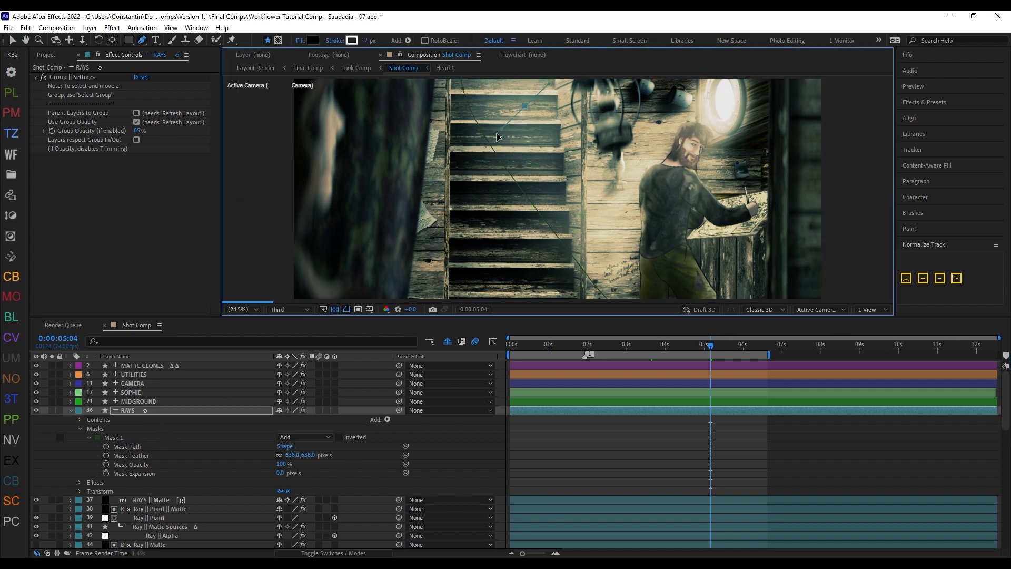
{"action": "left_click_drag", "start_coordinate": [618, 150], "coordinate": [613, 148]}
{"action": "left_click", "coordinate": [525, 106]}
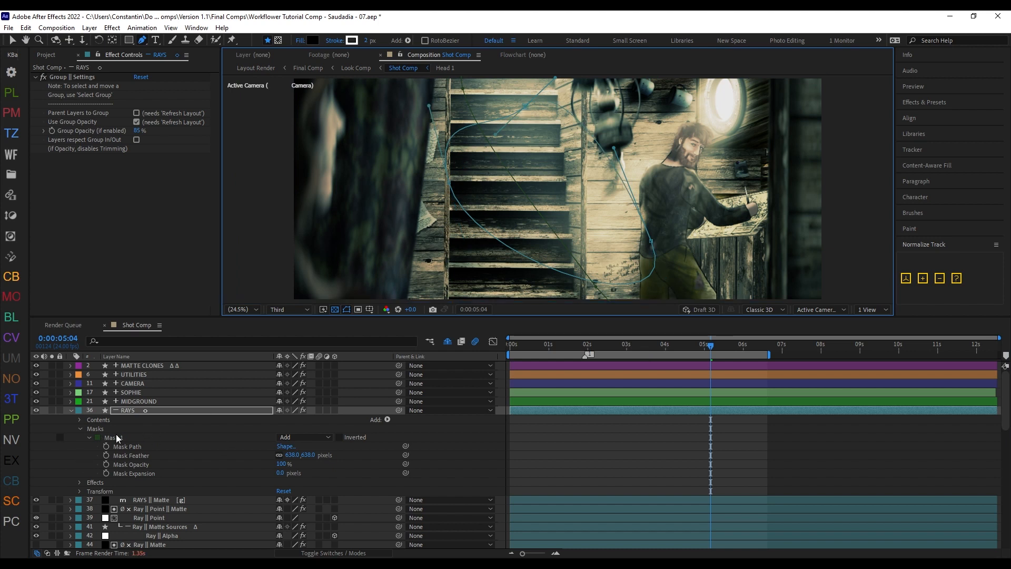
{"action": "left_click", "coordinate": [79, 420]}
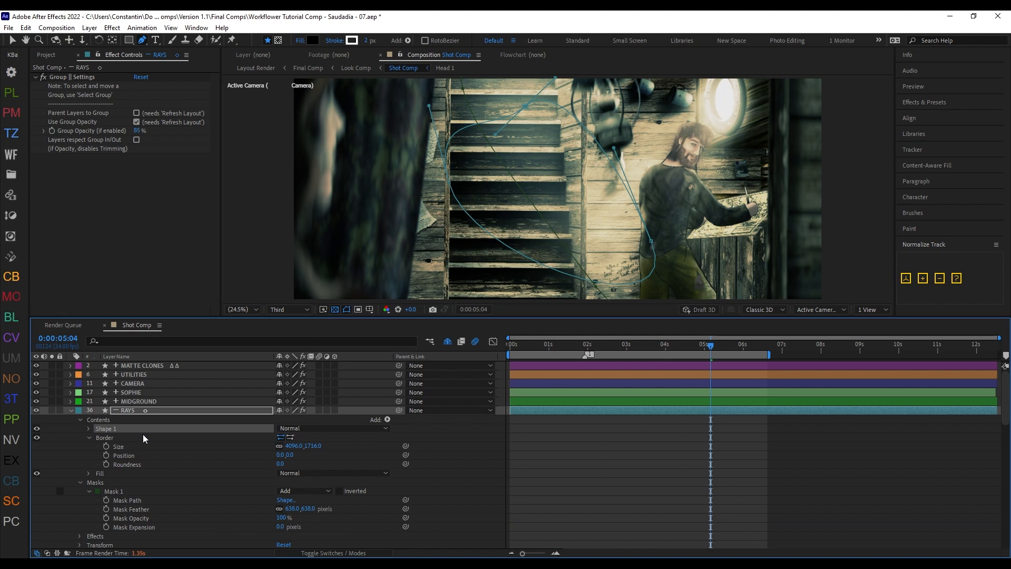
Step: Refresh the RAYS group's connections to convert Shape 1 into a second mask
{"action": "left_click", "coordinate": [176, 411]}
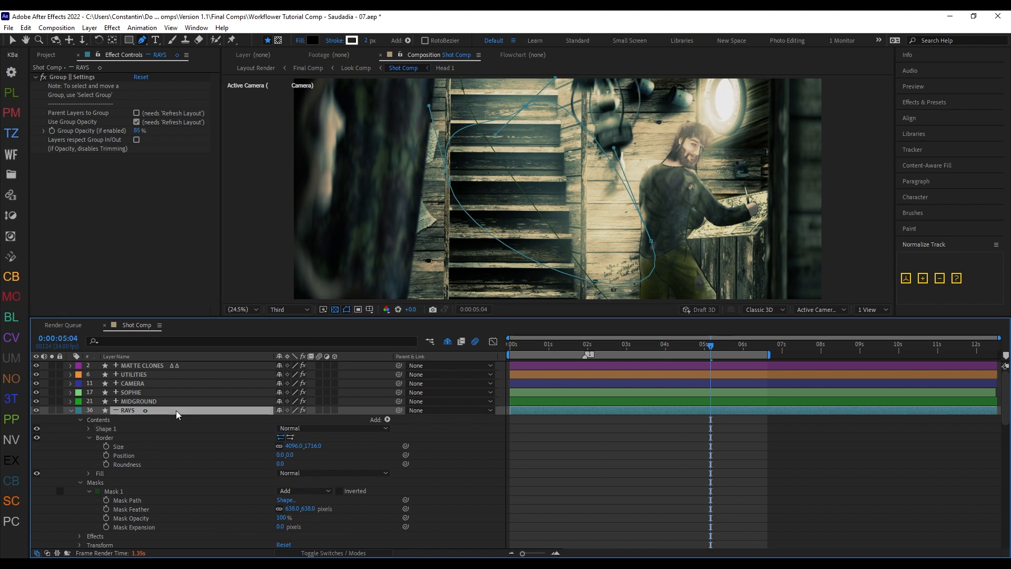
{"action": "key", "text": "ctrl+alt+q"}
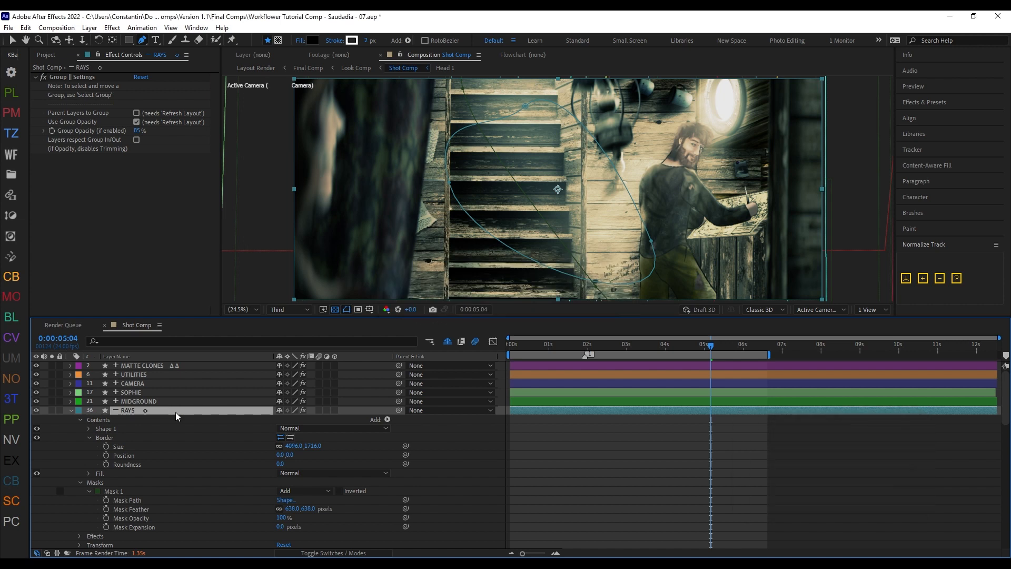
{"action": "middle_click", "coordinate": [149, 493]}
{"action": "scroll", "coordinate": [150, 493], "scroll_direction": "down", "scroll_amount": 1}
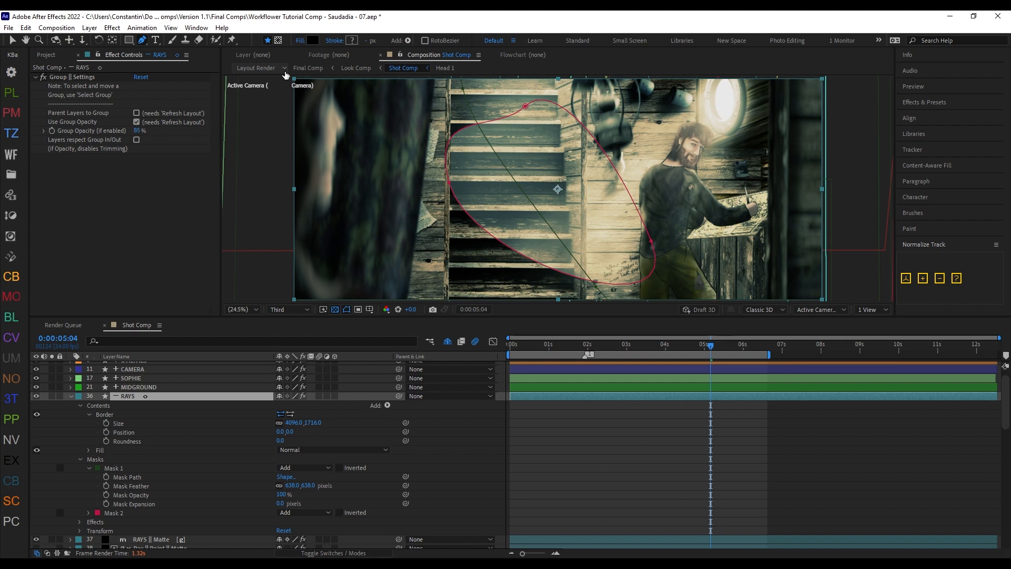
Step: Collapse the RAYS group's properties, set the RAYS || Matte layer's Matte Layer to RAYS || Matte itself and refresh the connections
{"action": "left_click", "coordinate": [73, 397]}
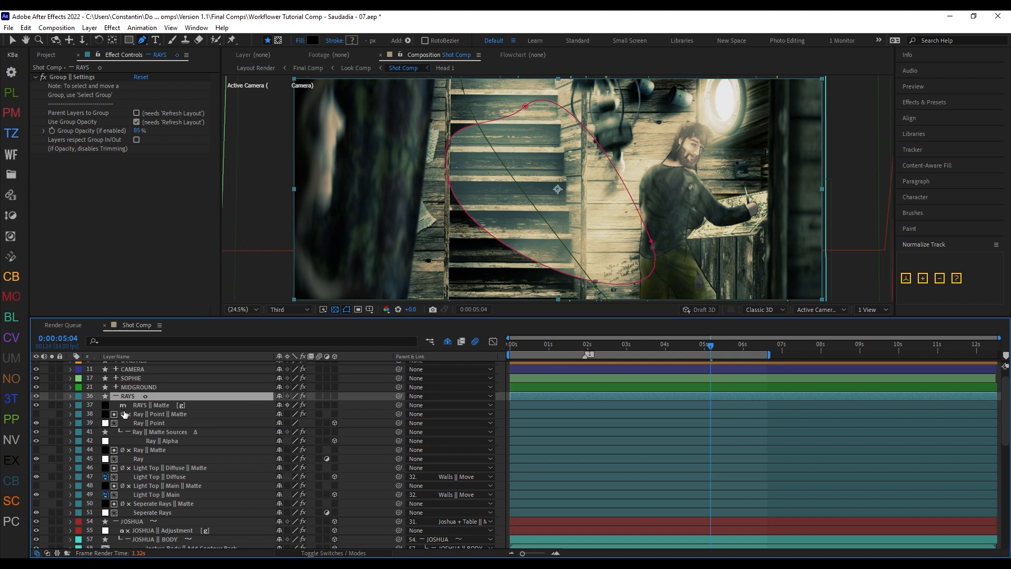
{"action": "left_click", "coordinate": [128, 409]}
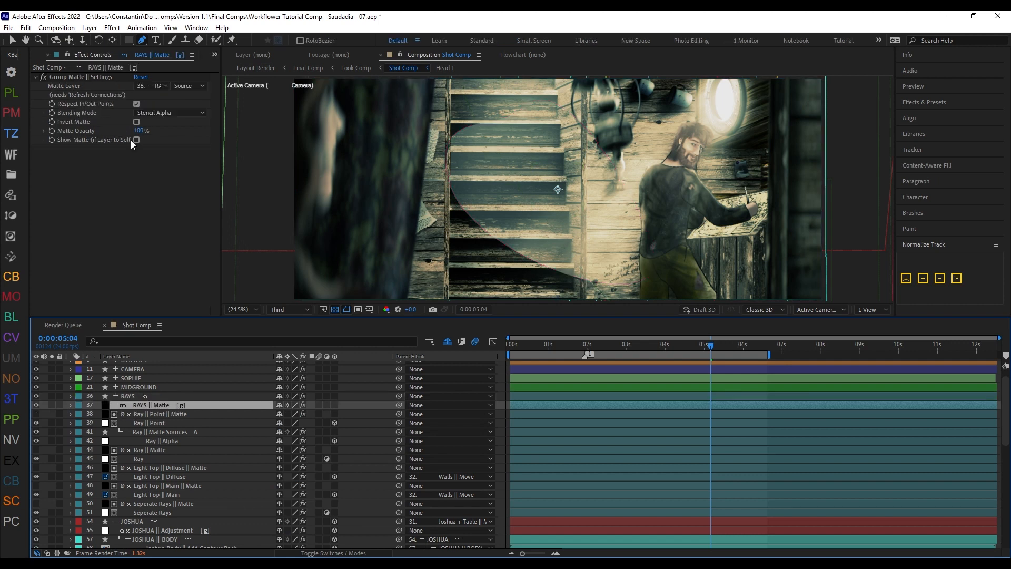
{"action": "left_click", "coordinate": [158, 87]}
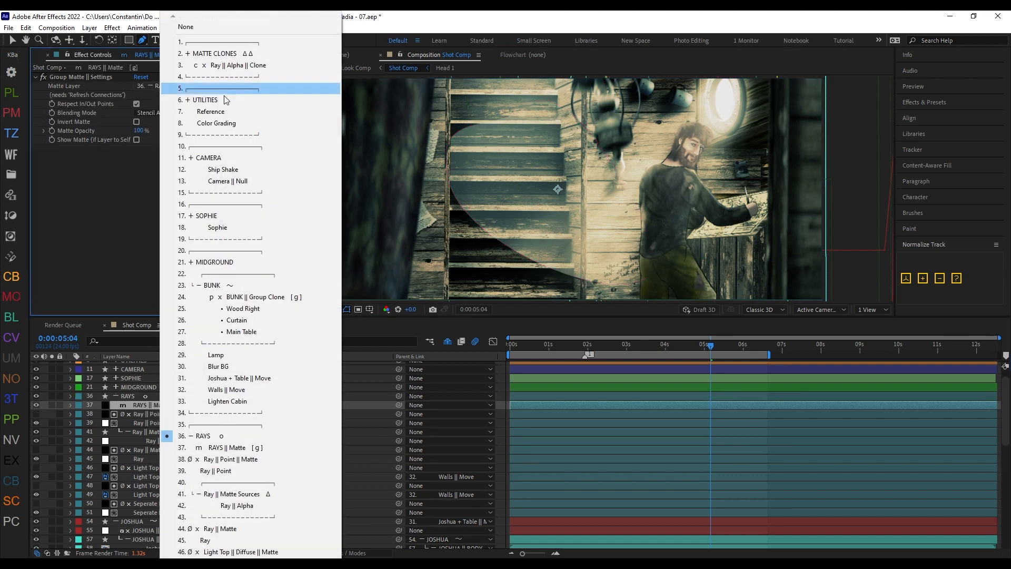
{"action": "left_click", "coordinate": [274, 447]}
{"action": "key", "text": "v"}
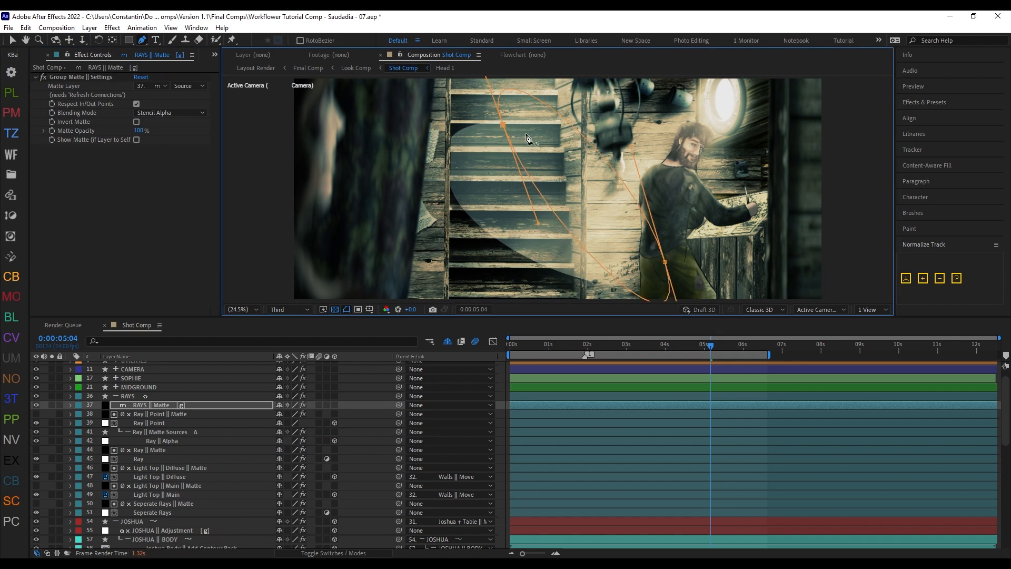
{"action": "key", "text": "ctrl+alt+q"}
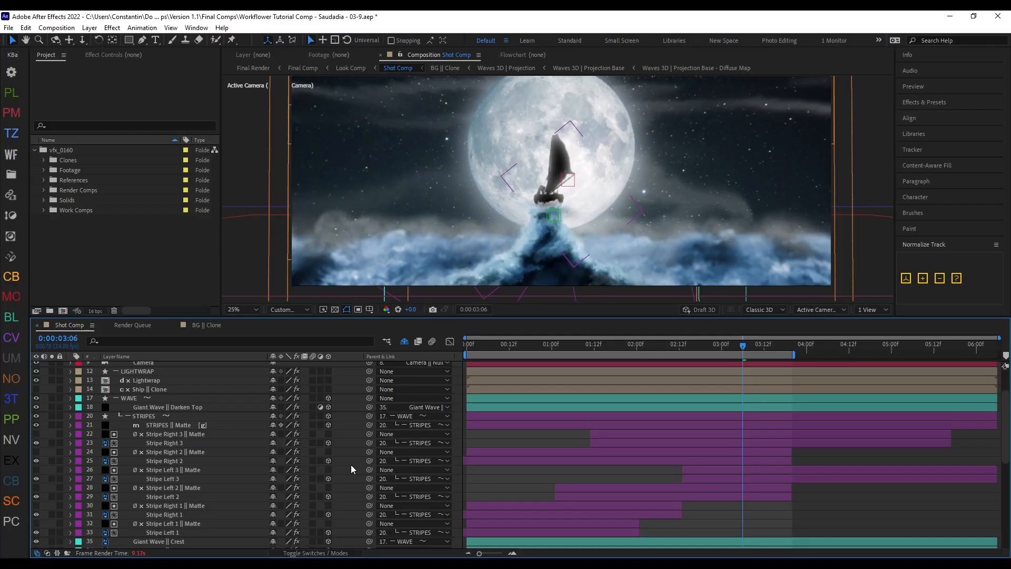
Step: Solo the STRIPES group inside WAVE and scrub the composition back to 0:00:03:02
{"action": "scroll", "coordinate": [288, 478], "scroll_direction": "down", "scroll_amount": 1}
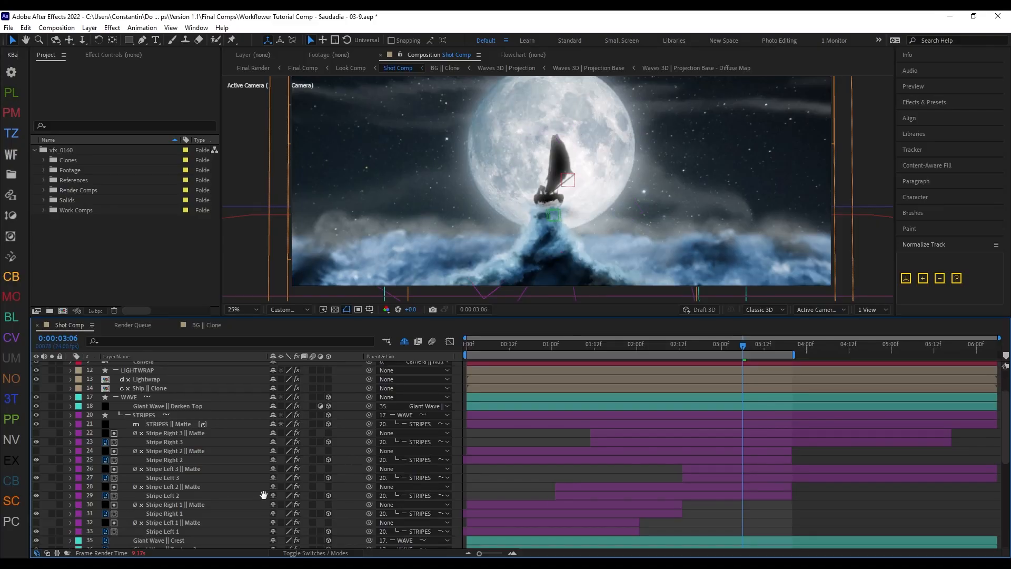
{"action": "left_click", "coordinate": [220, 409]}
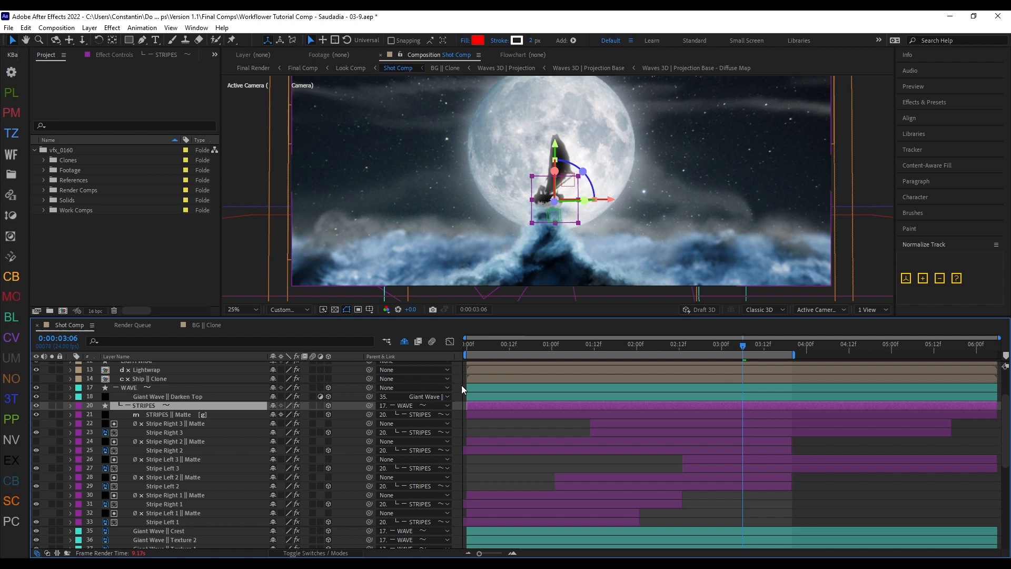
{"action": "key", "text": "ctrl+alt+d"}
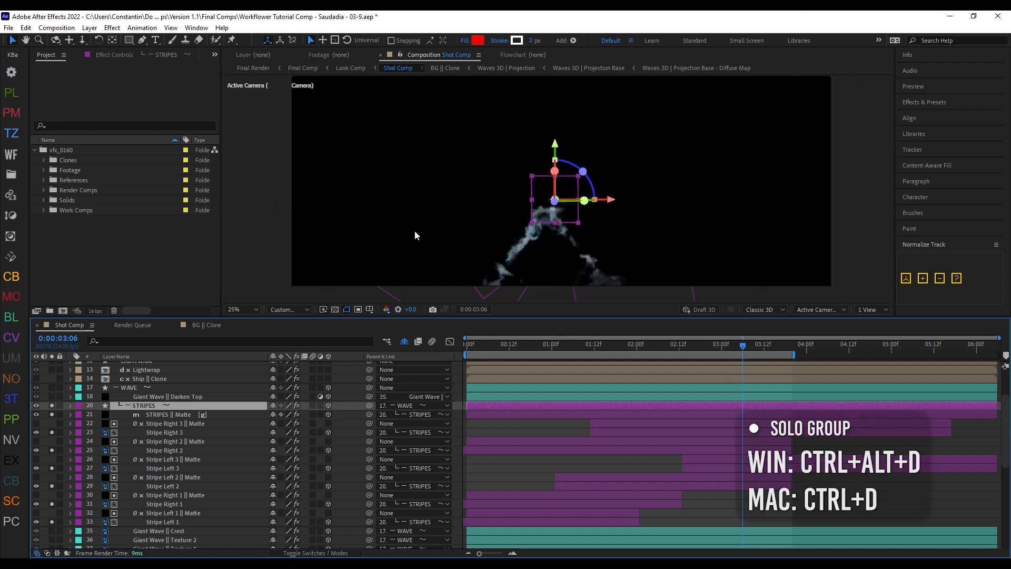
{"action": "left_click_drag", "start_coordinate": [753, 351], "coordinate": [727, 350]}
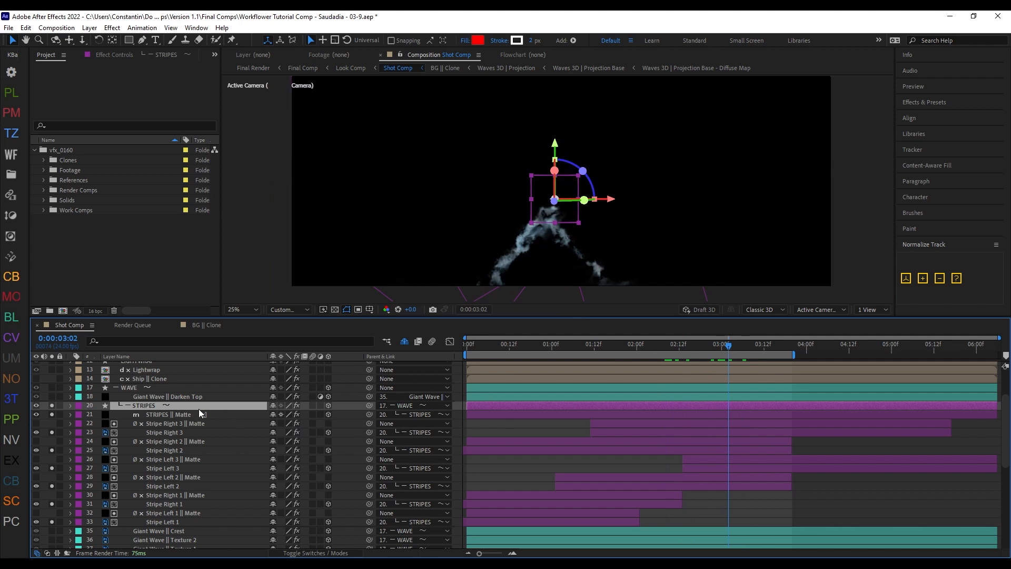
Step: Apply Curves and Gaussian Blur to the STRIPES group layer and refresh the connections to create its linked adjustment
{"action": "scroll", "coordinate": [226, 405], "scroll_direction": "down", "scroll_amount": 1}
{"action": "key", "text": "ctrl+space"}
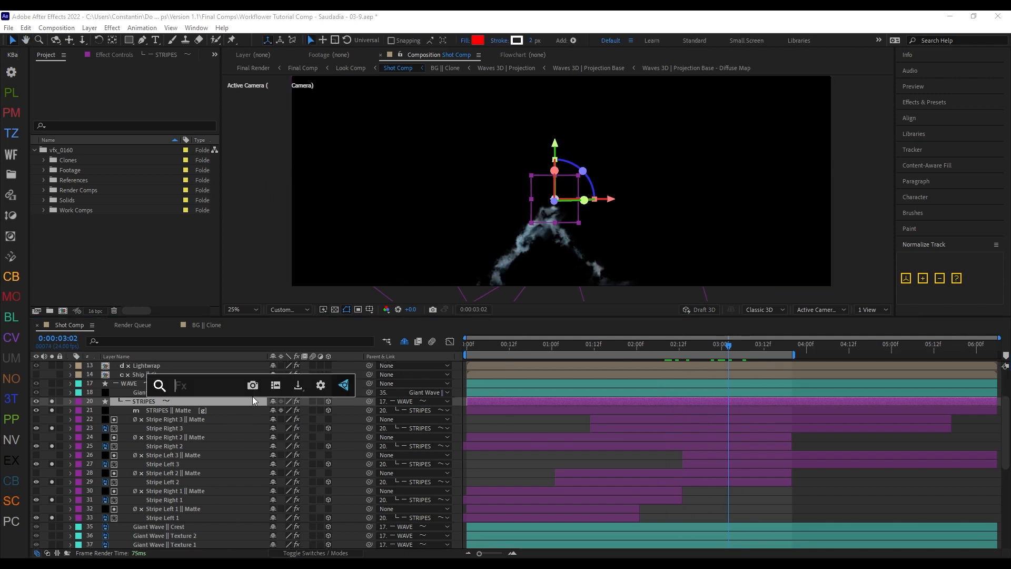
{"action": "type", "text": "cu"}
{"action": "key", "text": "Return"}
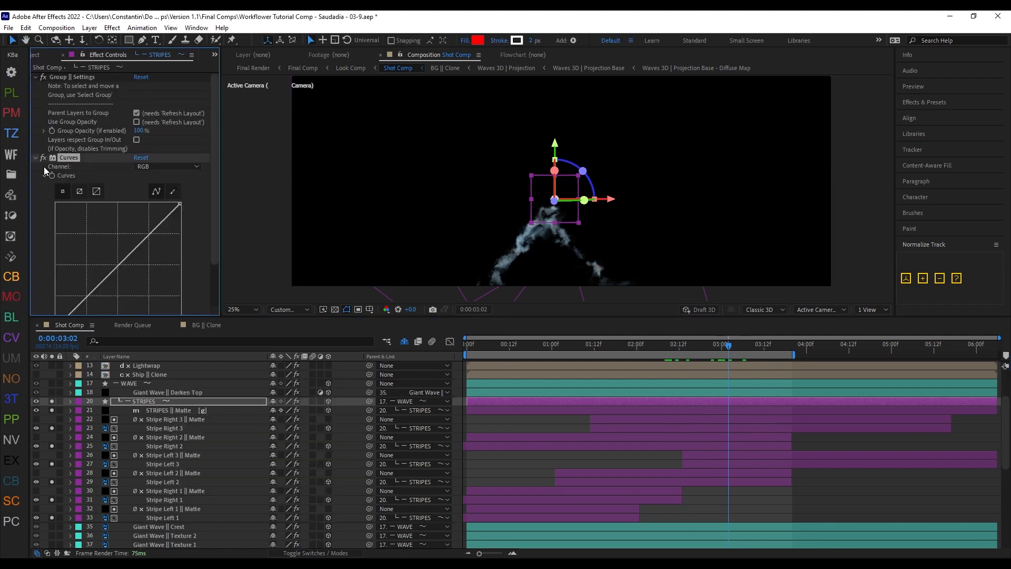
{"action": "key", "text": "ctrl+space"}
{"action": "type", "text": "gau"}
{"action": "key", "text": "Return"}
{"action": "key", "text": "ctrl+alt+q"}
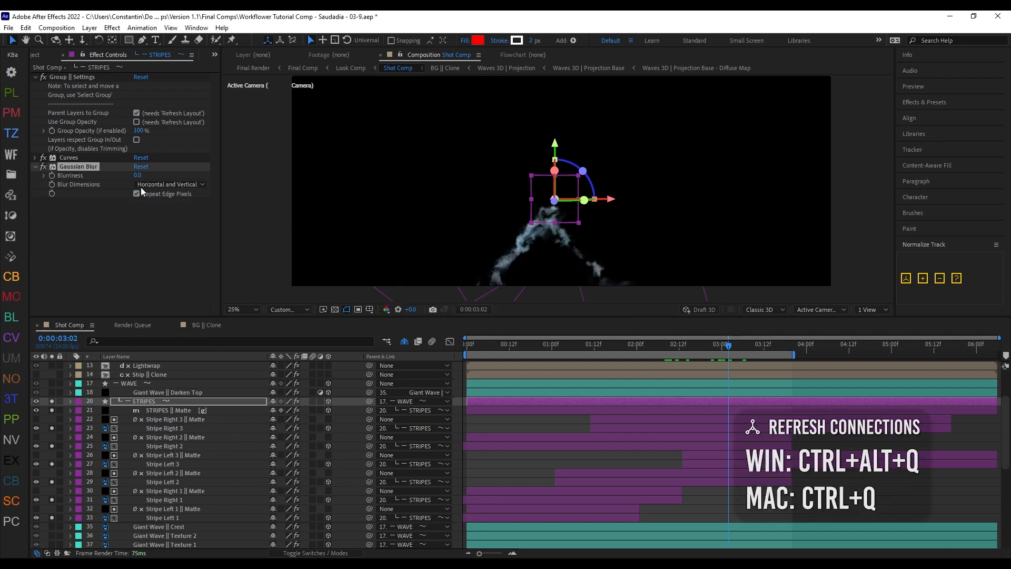
Step: Set the STRIPES group's Gaussian Blur blurriness to 4 and pull its RGB curve steeply upward to brighten the stripes
{"action": "left_click", "coordinate": [139, 176]}
{"action": "type", "text": "4"}
{"action": "key", "text": "Return"}
{"action": "left_click", "coordinate": [35, 158]}
{"action": "left_click_drag", "start_coordinate": [98, 232], "coordinate": [84, 176]}
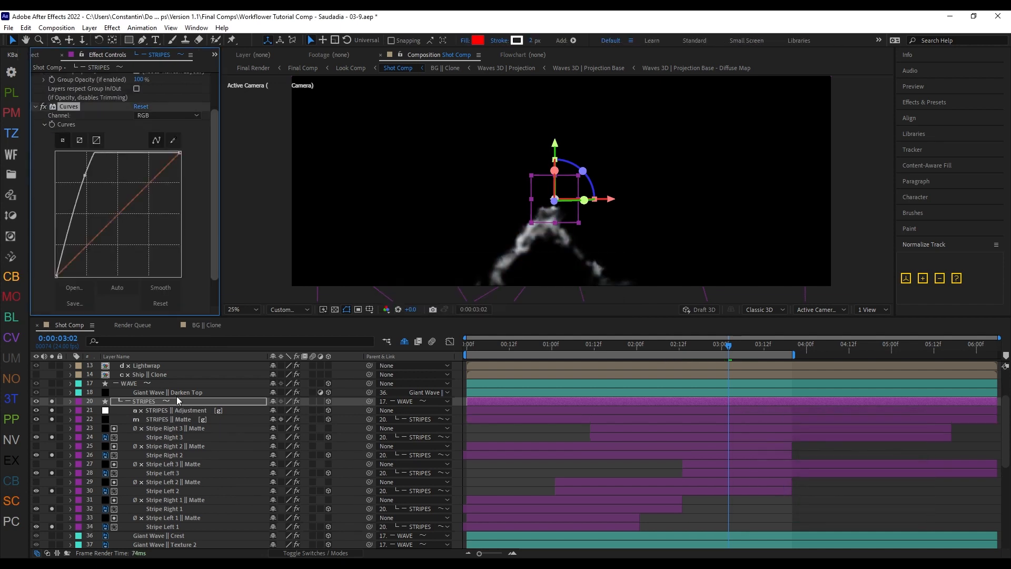
Step: Move Stripe Right 3 and Stripe Right 2 with their matte layers out of the STRIPES group, directly above it in WAVE
{"action": "left_click", "coordinate": [358, 422]}
{"action": "left_click", "coordinate": [182, 450]}
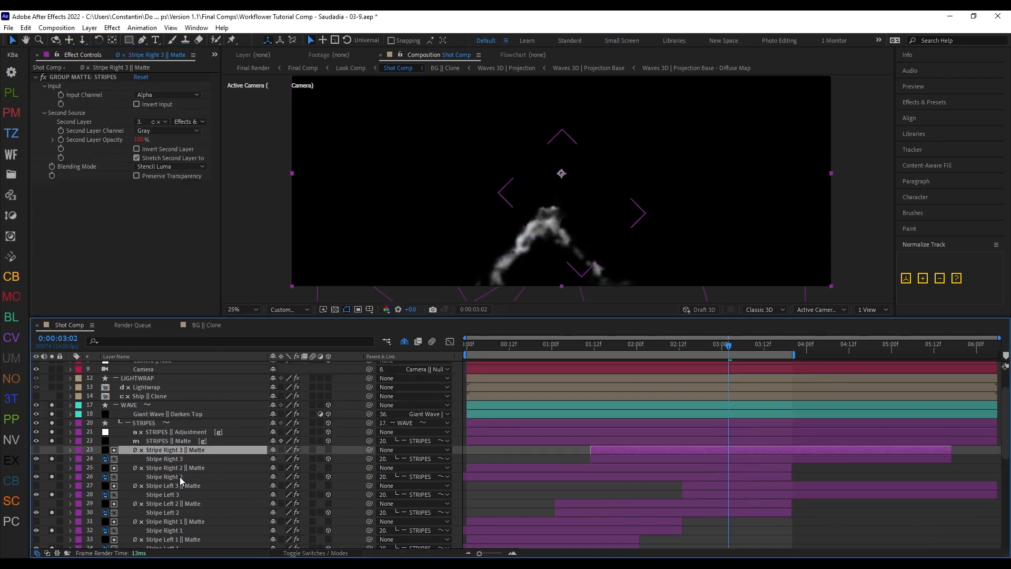
{"action": "left_click", "coordinate": [180, 477], "text": "shift"}
{"action": "left_click_drag", "start_coordinate": [720, 349], "coordinate": [736, 348]}
{"action": "left_click_drag", "start_coordinate": [156, 471], "coordinate": [196, 422]}
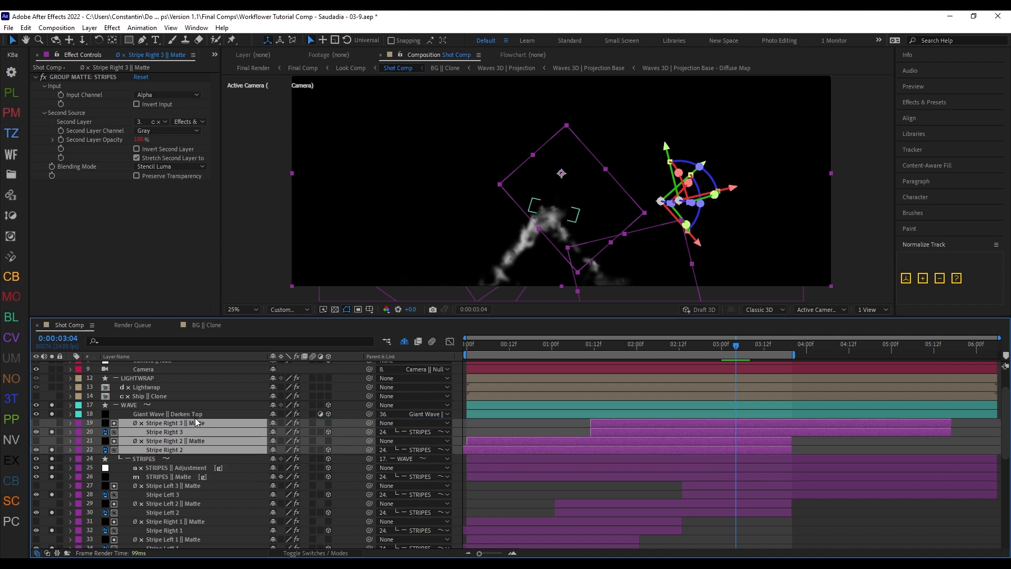
Step: Check the STRIPES adjustment and matte layers, and refresh the layout to release Stripe Right 3 and Stripe Right 2 from the group's effects
{"action": "left_click", "coordinate": [205, 473]}
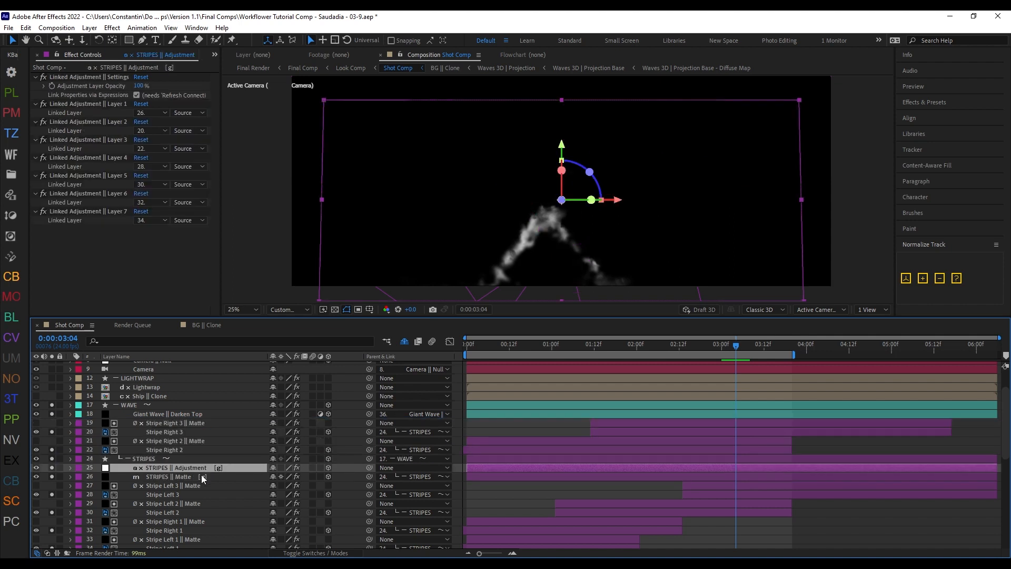
{"action": "left_click", "coordinate": [178, 476]}
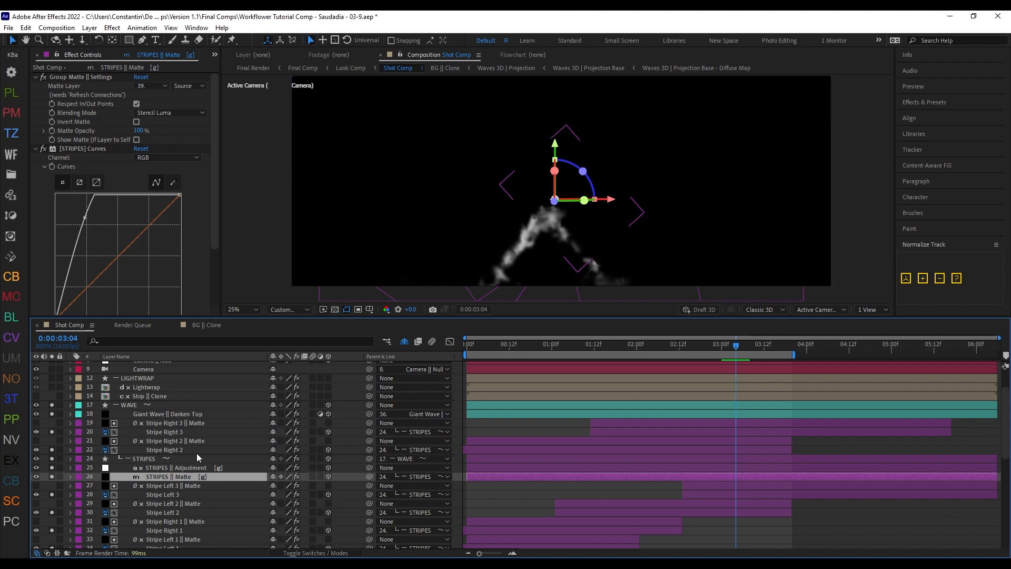
{"action": "left_click", "coordinate": [210, 449]}
{"action": "left_click", "coordinate": [213, 425], "text": "shift"}
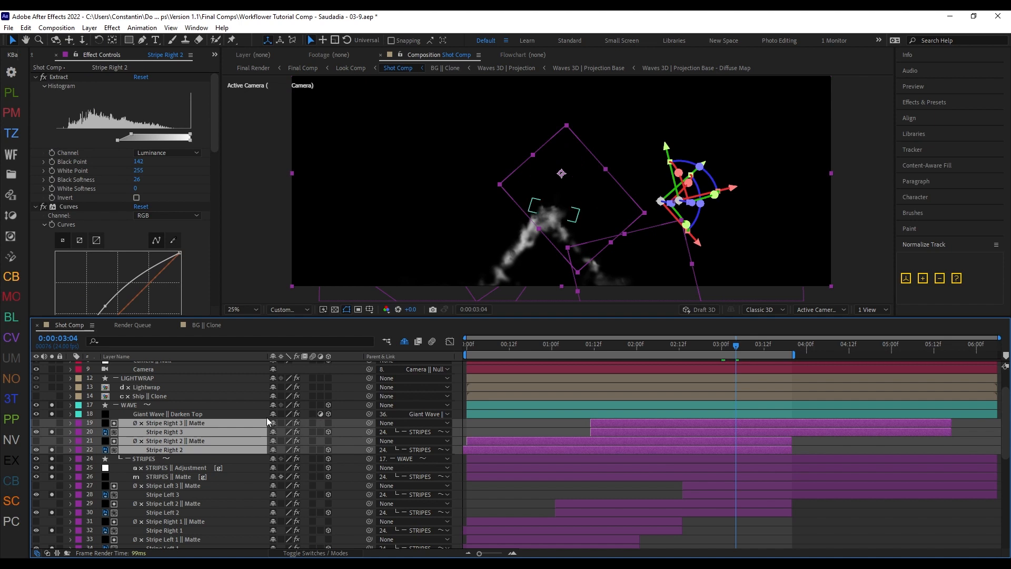
{"action": "key", "text": "shift+z"}
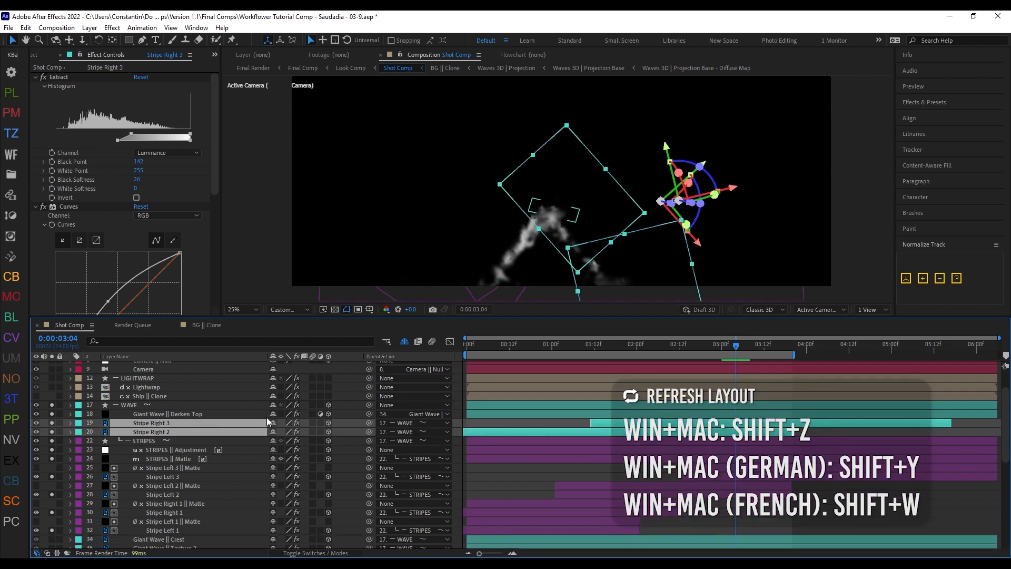
{"action": "left_click", "coordinate": [341, 425]}
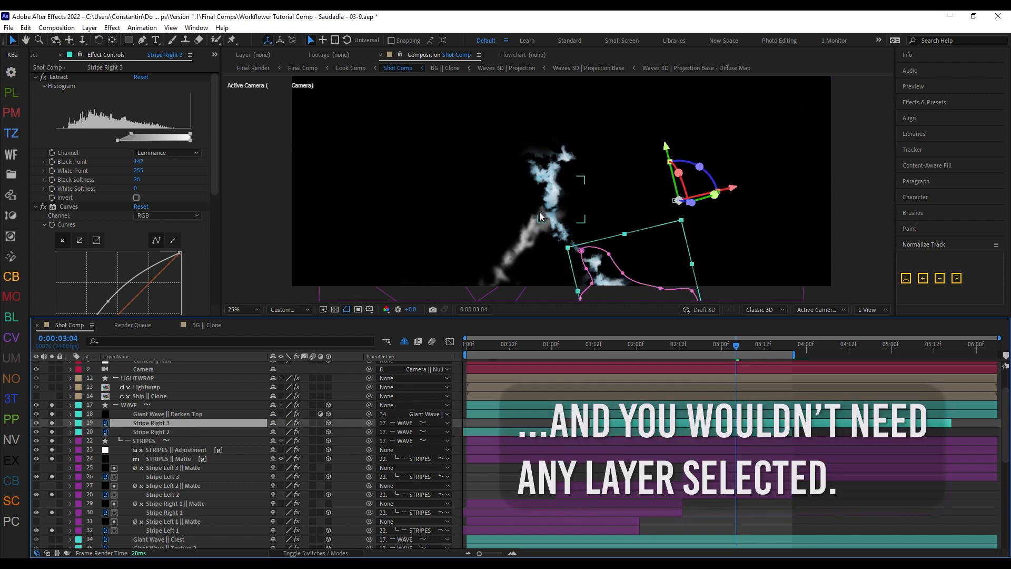
Step: Move Stripe Right 3 and Stripe Right 2 back into the STRIPES group below its matte layer and refresh the layout
{"action": "left_click", "coordinate": [163, 432], "text": "shift"}
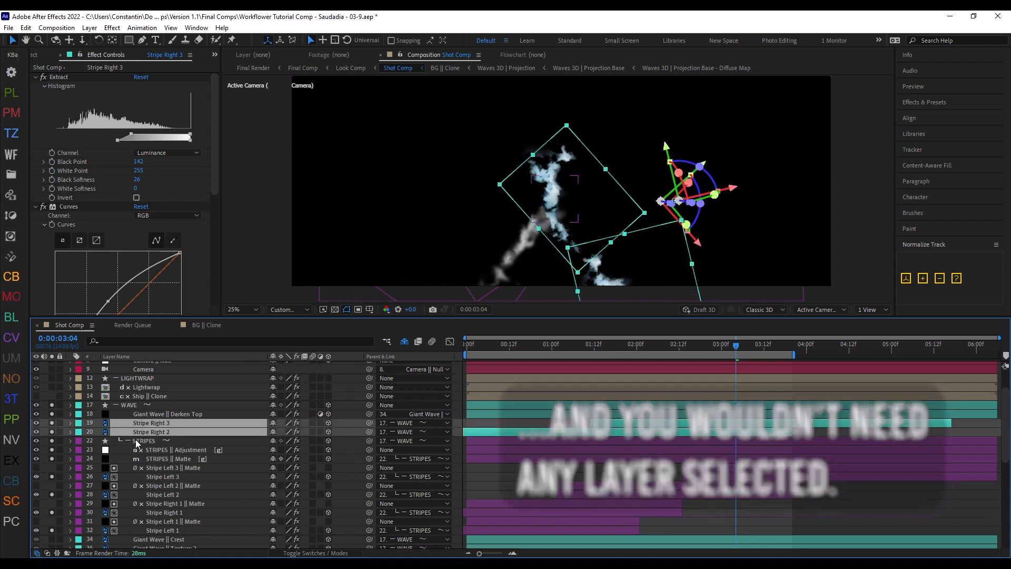
{"action": "left_click_drag", "start_coordinate": [160, 428], "coordinate": [202, 466]}
{"action": "key", "text": "shift+z"}
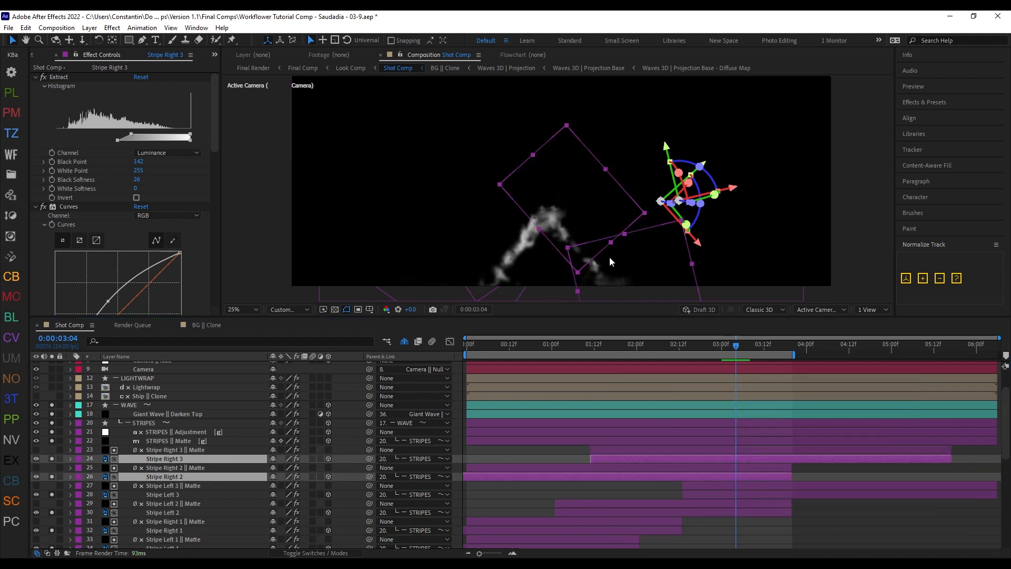
Step: Examine the Refresh Layout checks for group mattes and group linked adjustments in the Workflower Matting and Adjustment Layers settings
{"action": "scroll", "coordinate": [354, 462], "scroll_direction": "down", "scroll_amount": 1}
{"action": "left_click", "coordinate": [348, 466]}
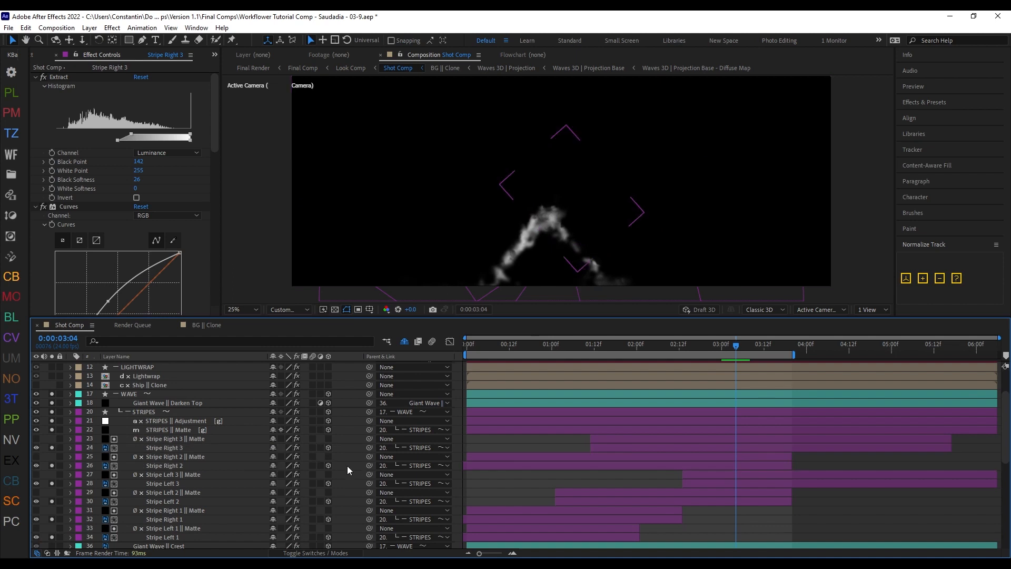
{"action": "left_click", "coordinate": [328, 447]}
{"action": "key", "text": "ctrl+alt+x"}
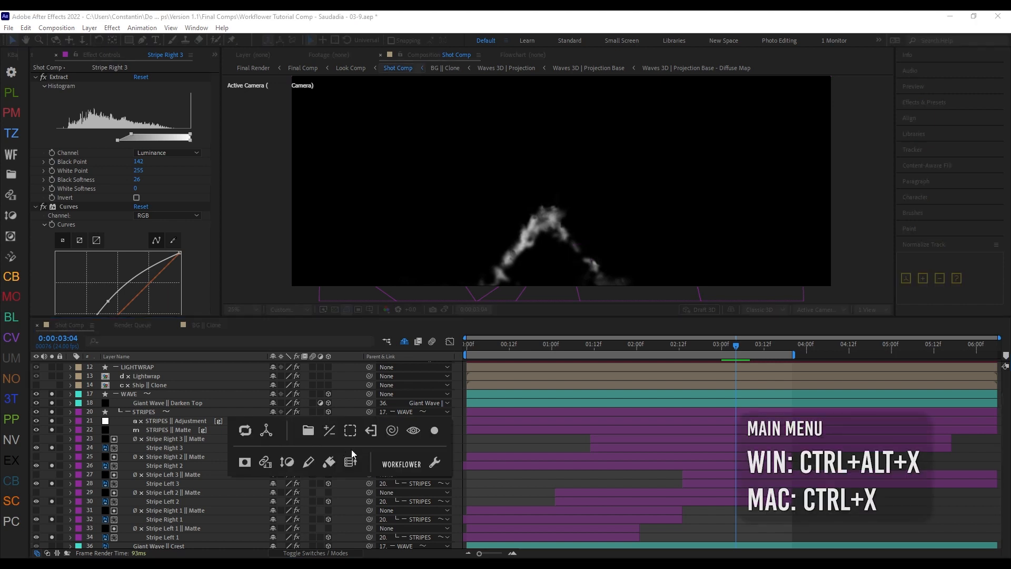
{"action": "left_click", "coordinate": [434, 462]}
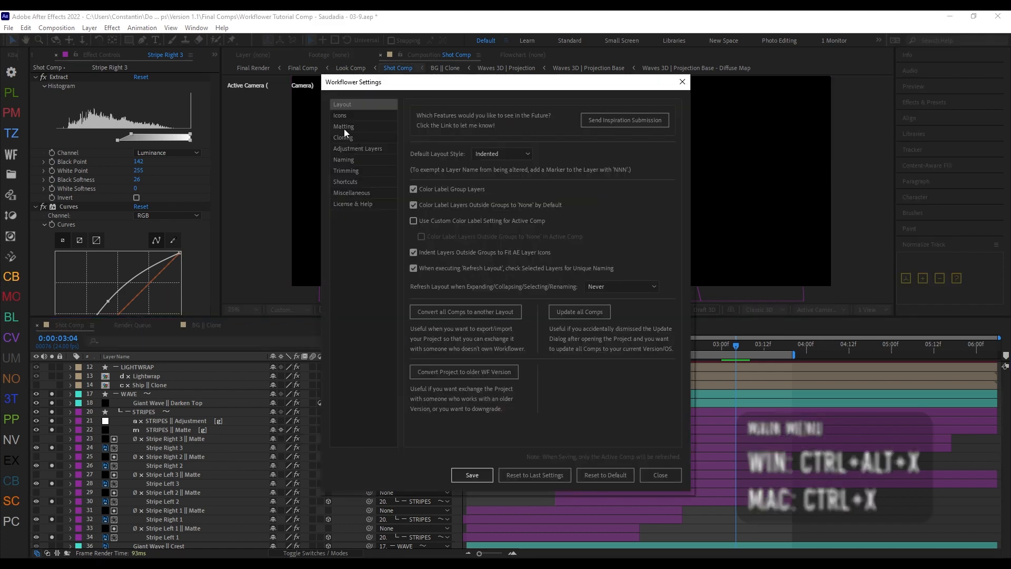
{"action": "left_click", "coordinate": [343, 127]}
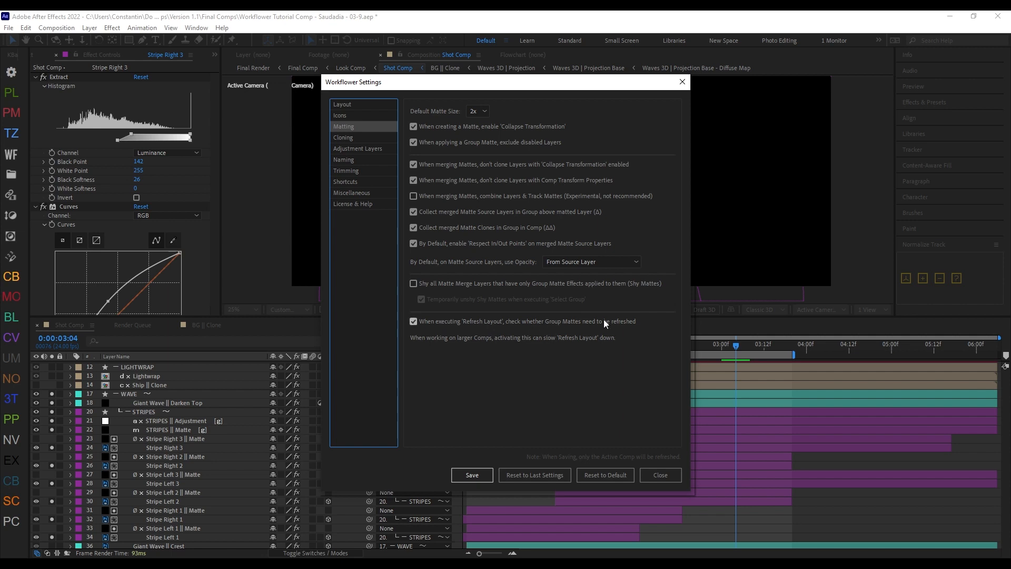
{"action": "left_click", "coordinate": [364, 149]}
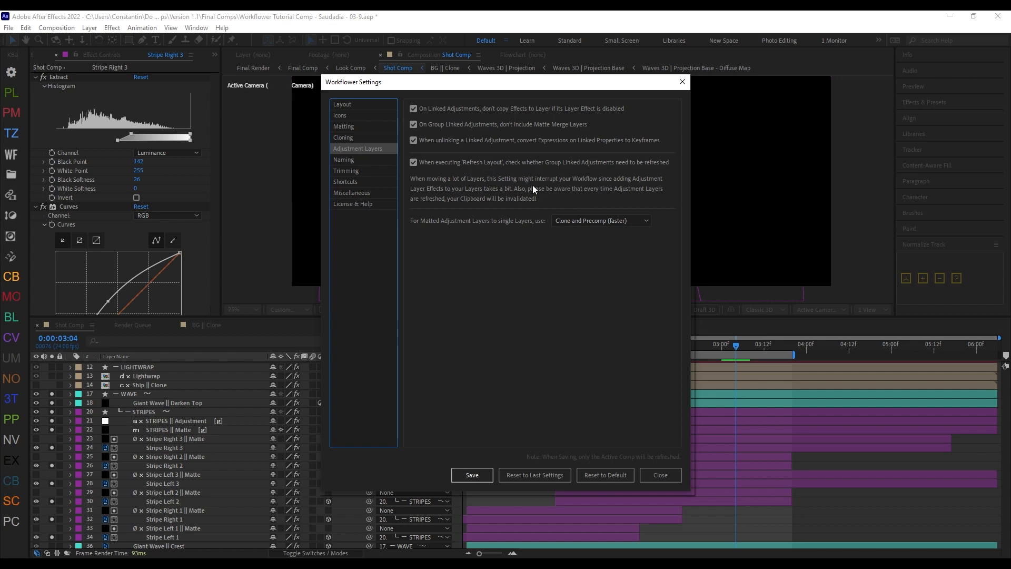
{"action": "left_click", "coordinate": [660, 475]}
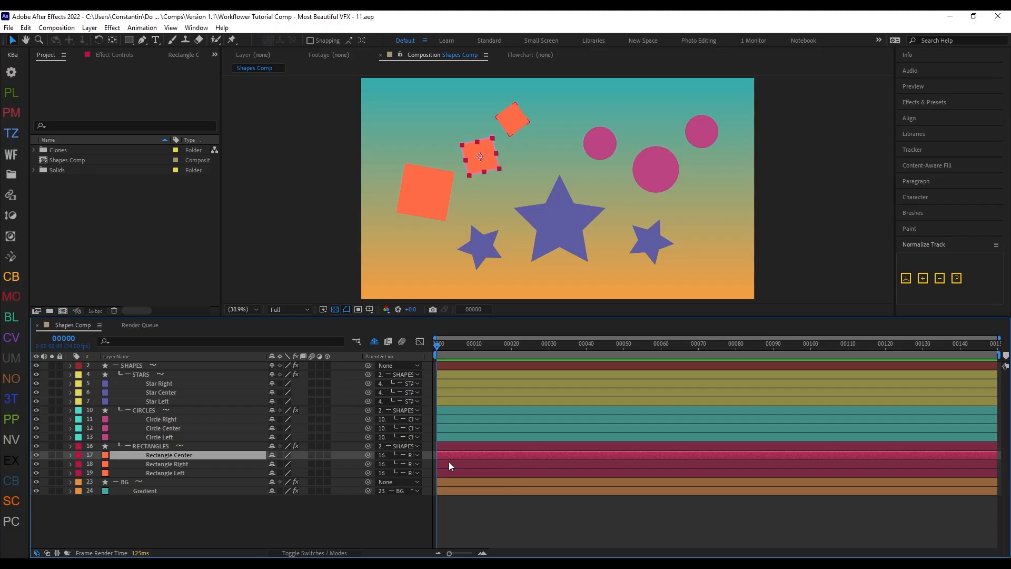
Step: Trim the three Rectangle layers to staggered spans between about frames 20 and 119, and refresh the layout to trim the RECTANGLES group
{"action": "left_click_drag", "start_coordinate": [450, 467], "coordinate": [536, 471]}
{"action": "left_click_drag", "start_coordinate": [434, 476], "coordinate": [617, 357]}
{"action": "left_click_drag", "start_coordinate": [996, 475], "coordinate": [883, 466]}
{"action": "left_click_drag", "start_coordinate": [996, 456], "coordinate": [762, 458]}
{"action": "left_click", "coordinate": [681, 510]}
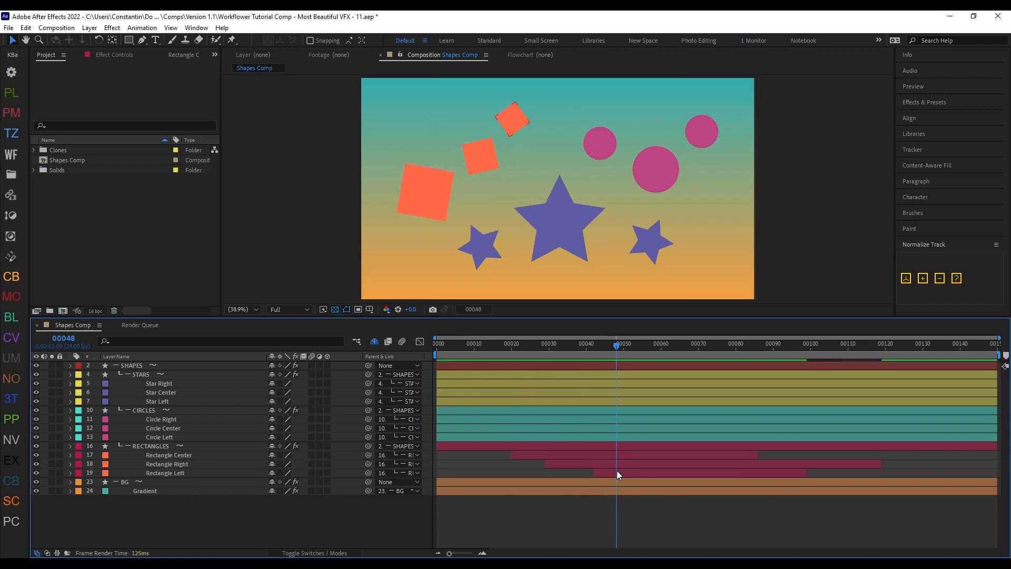
{"action": "key", "text": "shift+z"}
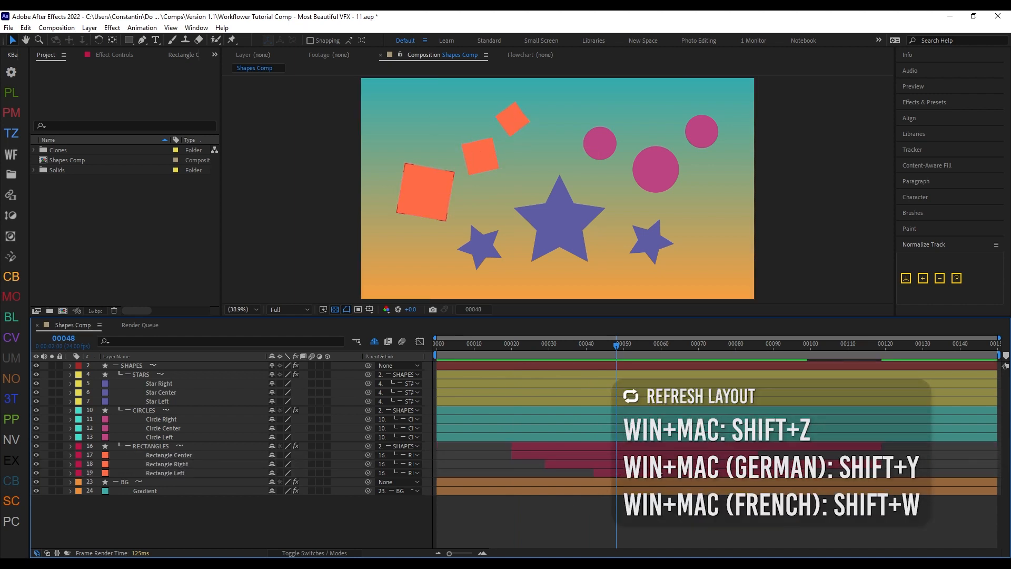
Step: Collapse the RECTANGLES group and select its group layer
{"action": "left_click", "coordinate": [635, 448]}
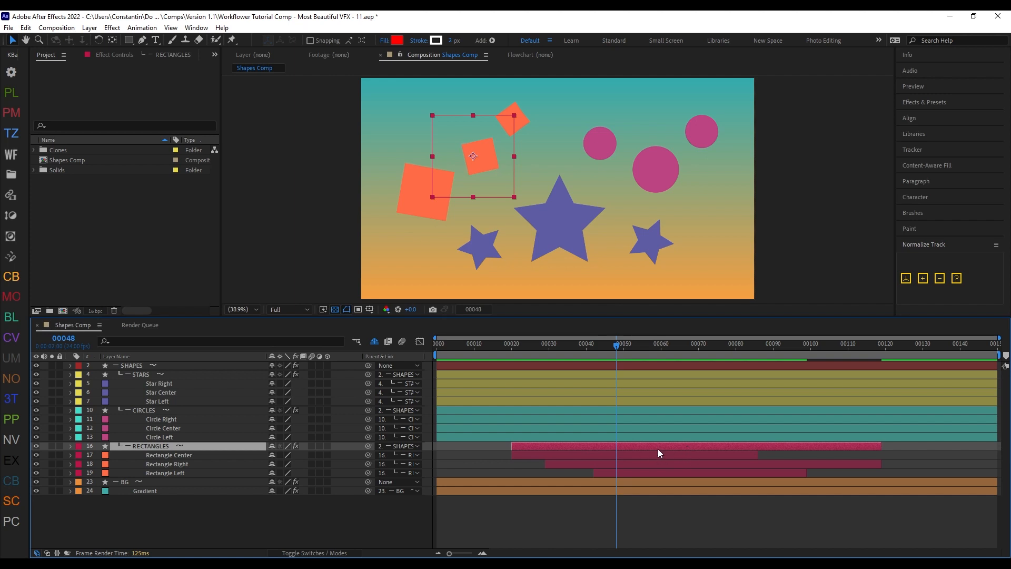
{"action": "key", "text": "shift+x"}
{"action": "left_click", "coordinate": [448, 499]}
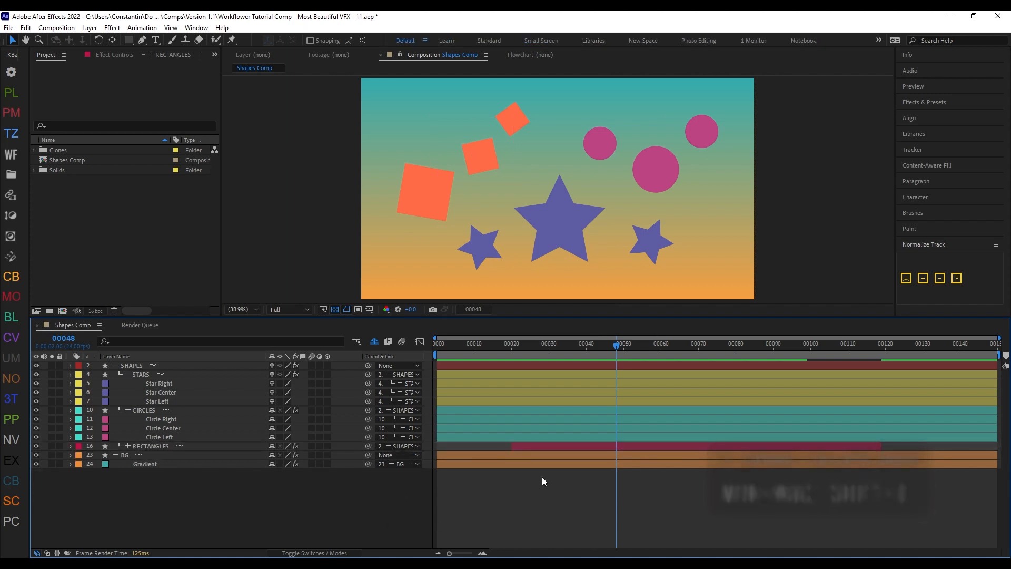
{"action": "left_click", "coordinate": [575, 445]}
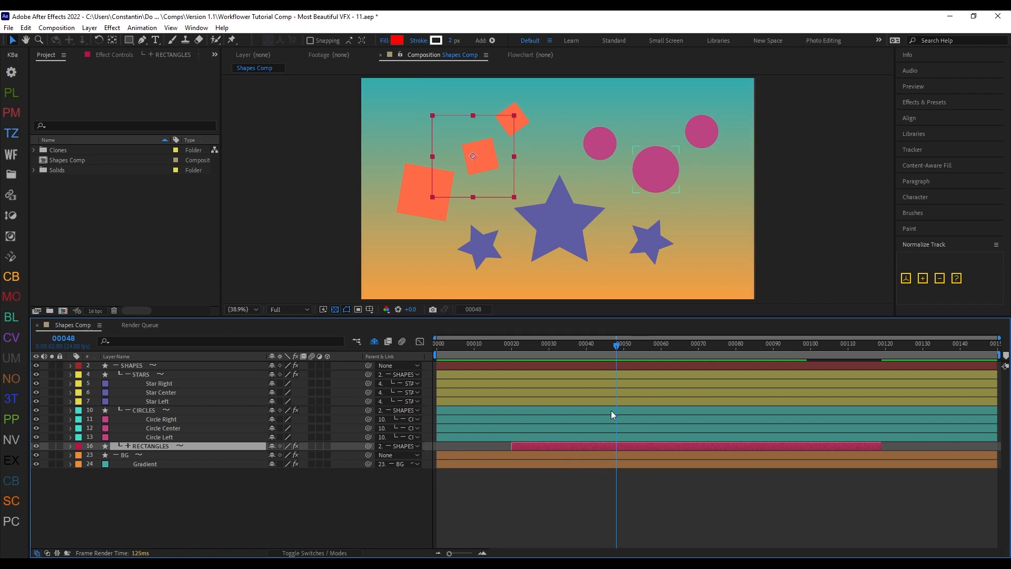
Step: Trim the Circle Right, Circle Center and Circle Left layers together to span about frames 26 to 100
{"action": "left_click", "coordinate": [554, 417]}
{"action": "left_click", "coordinate": [550, 436], "text": "shift"}
{"action": "left_click_drag", "start_coordinate": [437, 436], "coordinate": [534, 435]}
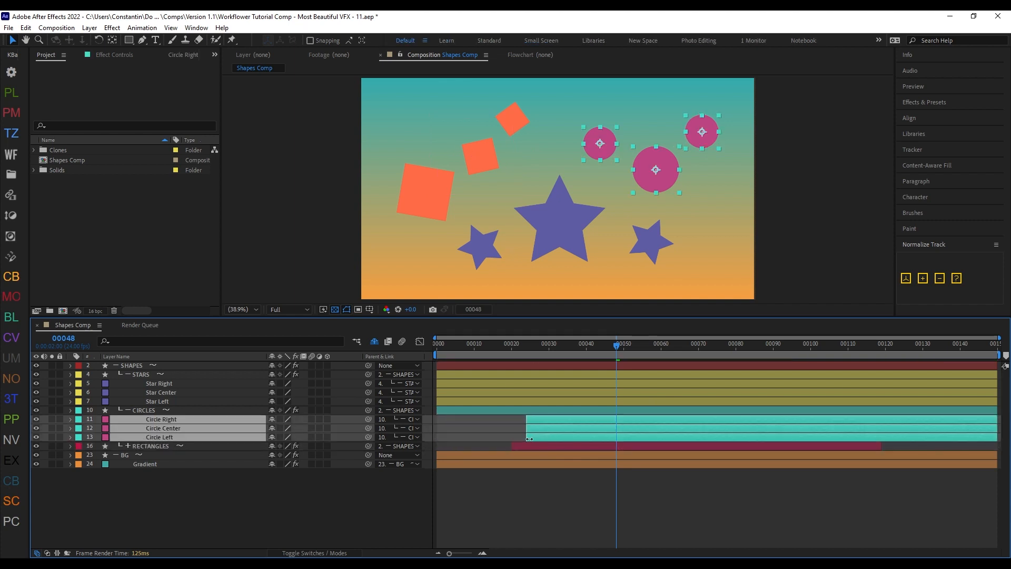
{"action": "left_click_drag", "start_coordinate": [997, 436], "coordinate": [810, 438]}
Step: Trim and shift the three Star layers to span about frames 7 to 93, and refresh the layout to trim the parent groups
{"action": "left_click", "coordinate": [850, 398]}
{"action": "left_click", "coordinate": [873, 383], "text": "shift"}
{"action": "left_click_drag", "start_coordinate": [997, 392], "coordinate": [912, 392]}
{"action": "left_click_drag", "start_coordinate": [437, 391], "coordinate": [590, 391]}
{"action": "left_click_drag", "start_coordinate": [659, 391], "coordinate": [563, 392]}
{"action": "left_click_drag", "start_coordinate": [728, 396], "coordinate": [698, 396]}
{"action": "key", "text": "shift+z"}
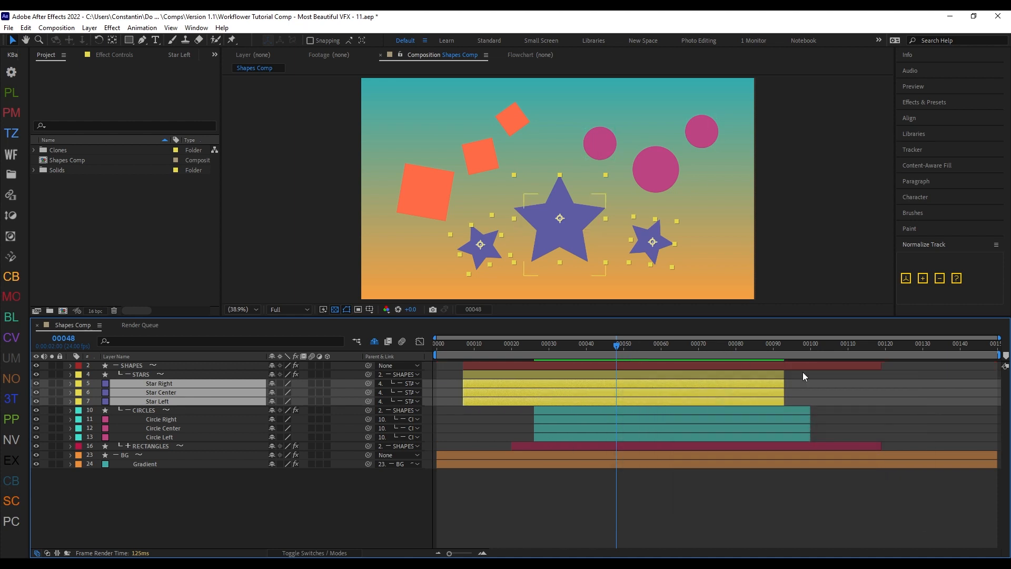
{"action": "left_click", "coordinate": [757, 365]}
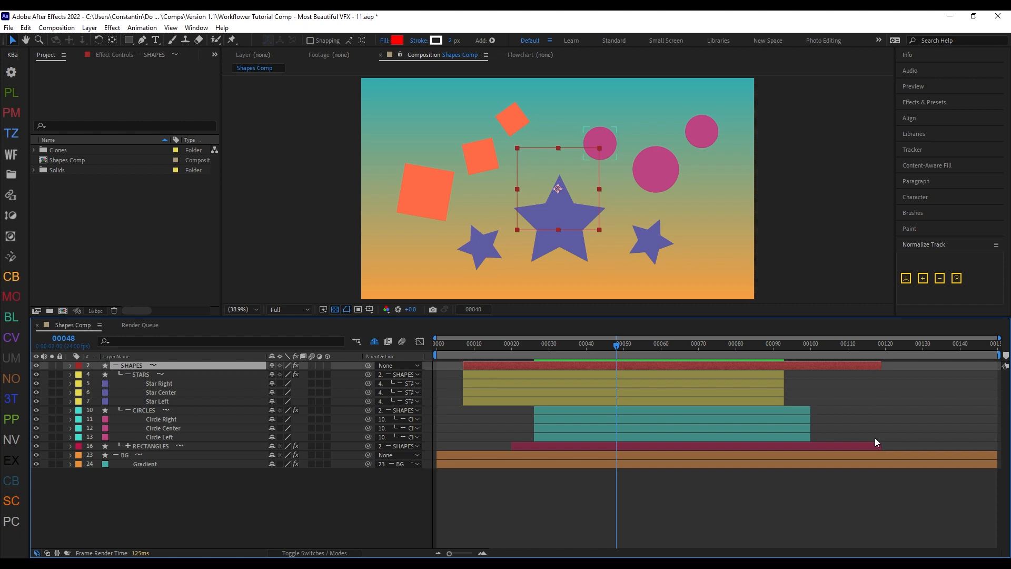
Step: Create a group matte for the SHAPES group with the current time at frame 61
{"action": "left_click", "coordinate": [664, 346]}
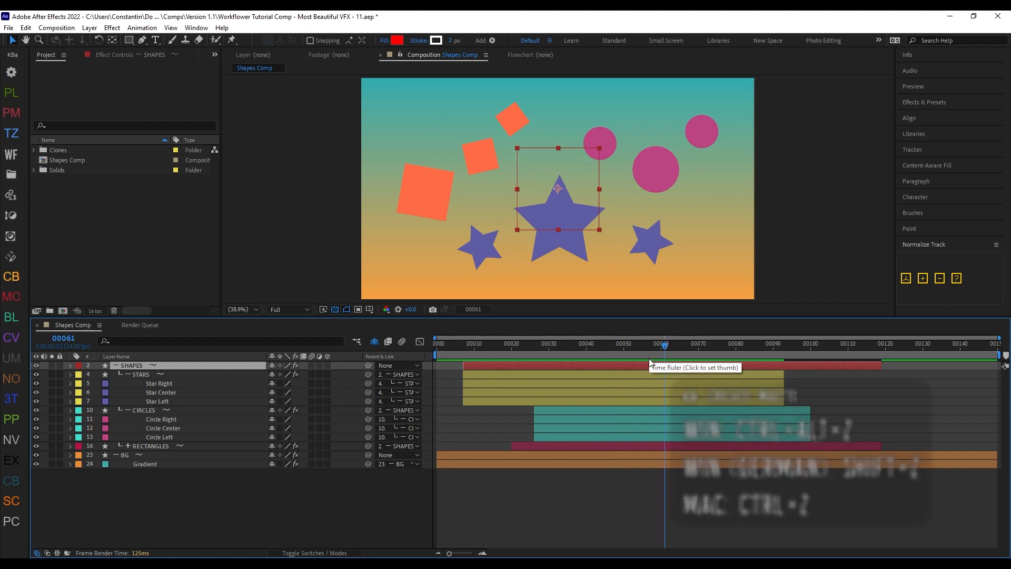
{"action": "key", "text": "ctrl+alt+z"}
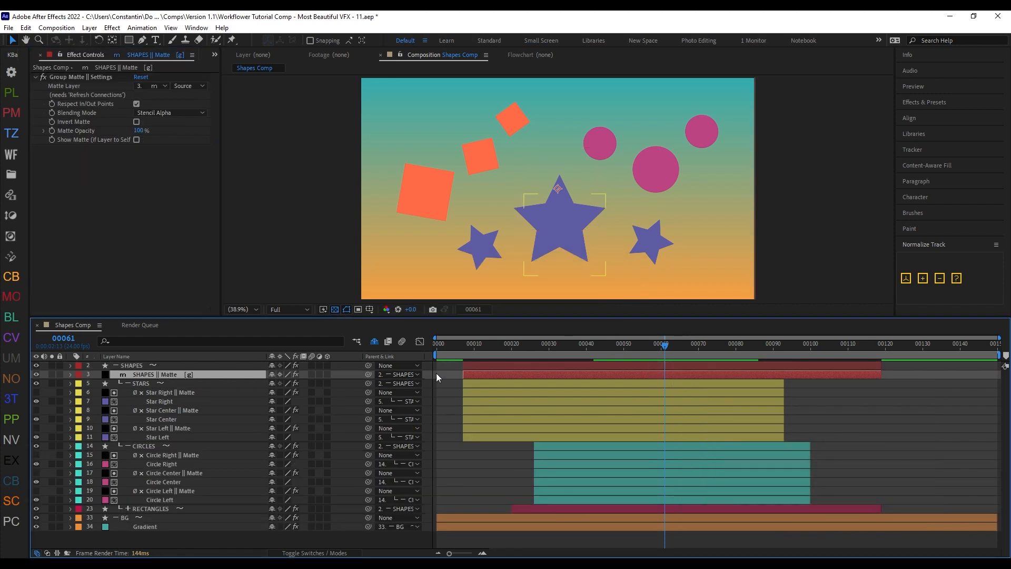
Step: Extend the Star Center layer's start to about frame 3, refresh the layout and check the SHAPES and Star Center matte layers
{"action": "left_click", "coordinate": [461, 419]}
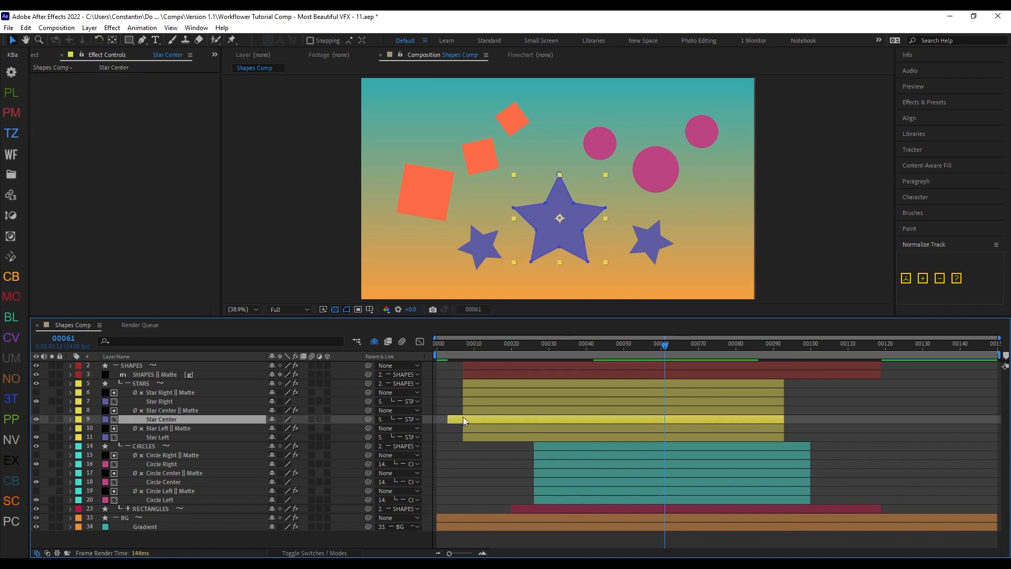
{"action": "key", "text": "shift+z"}
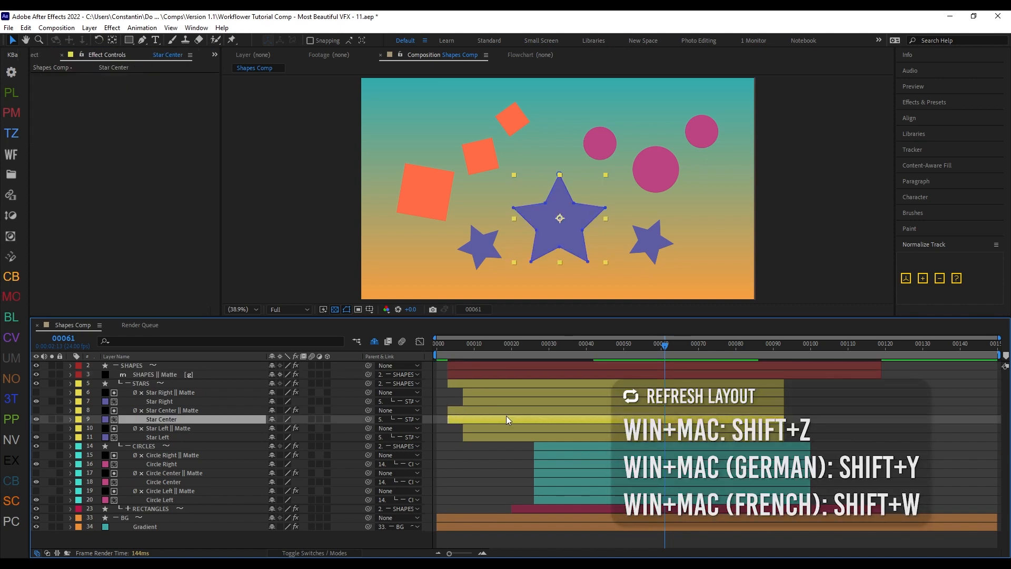
{"action": "left_click", "coordinate": [458, 373]}
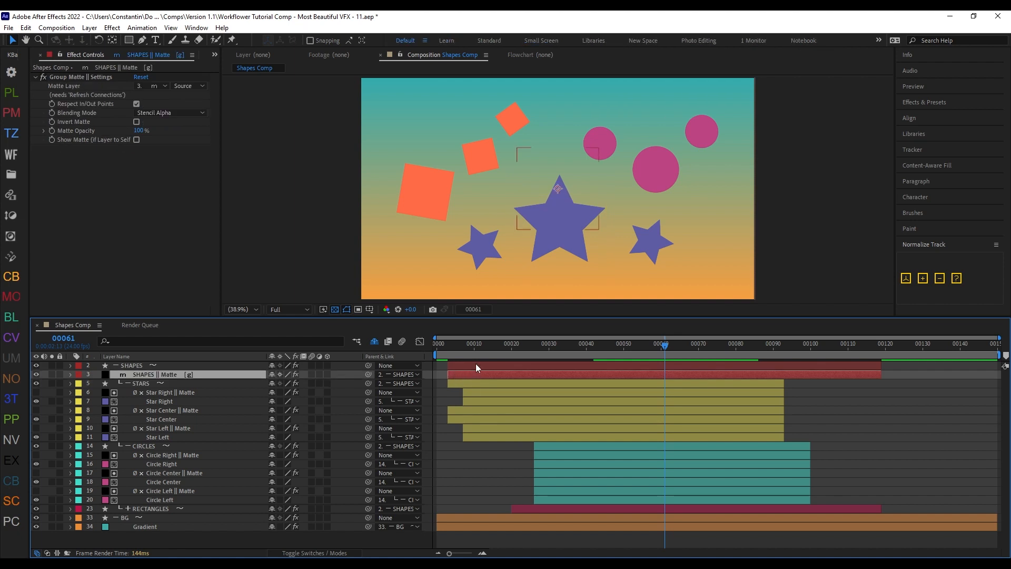
{"action": "left_click", "coordinate": [458, 419]}
{"action": "left_click", "coordinate": [461, 409]}
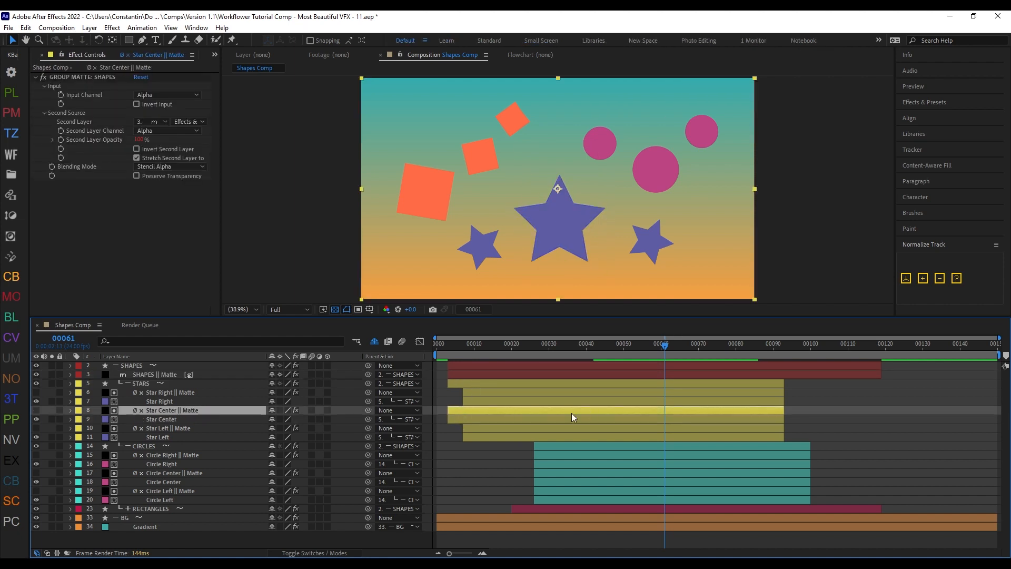
Step: Create an alpha matte for the Star Center layer in the STARS group
{"action": "left_click", "coordinate": [200, 366]}
{"action": "key", "text": "ctrl+alt+z"}
{"action": "left_click", "coordinate": [213, 391]}
{"action": "key", "text": "ctrl+alt+z"}
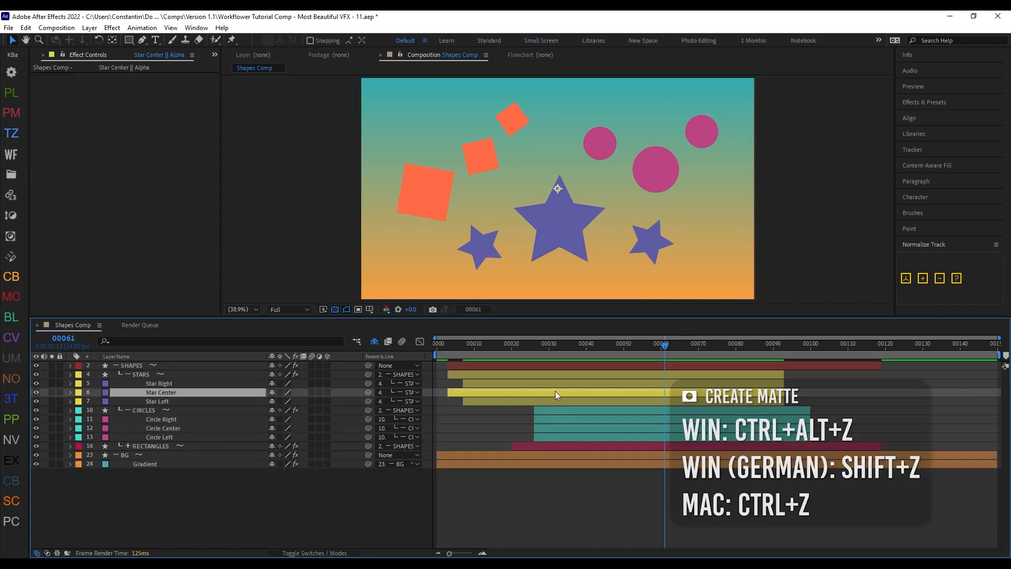
Step: Extend Star Center's end to about frame 111, shorten its alpha matte to about frame 102, and refresh the layout after each change
{"action": "left_click_drag", "start_coordinate": [784, 401], "coordinate": [851, 403]}
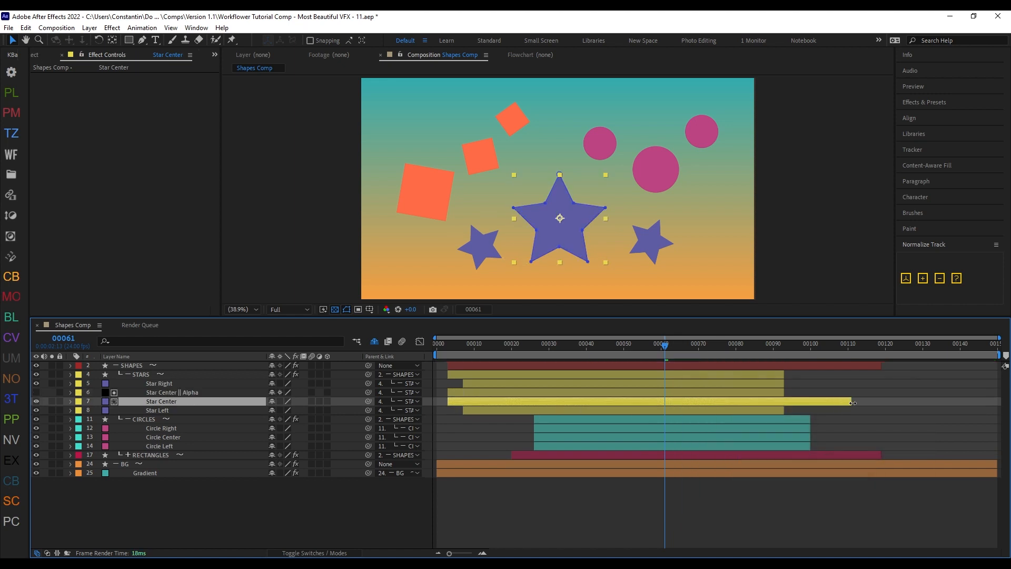
{"action": "key", "text": "shift+z"}
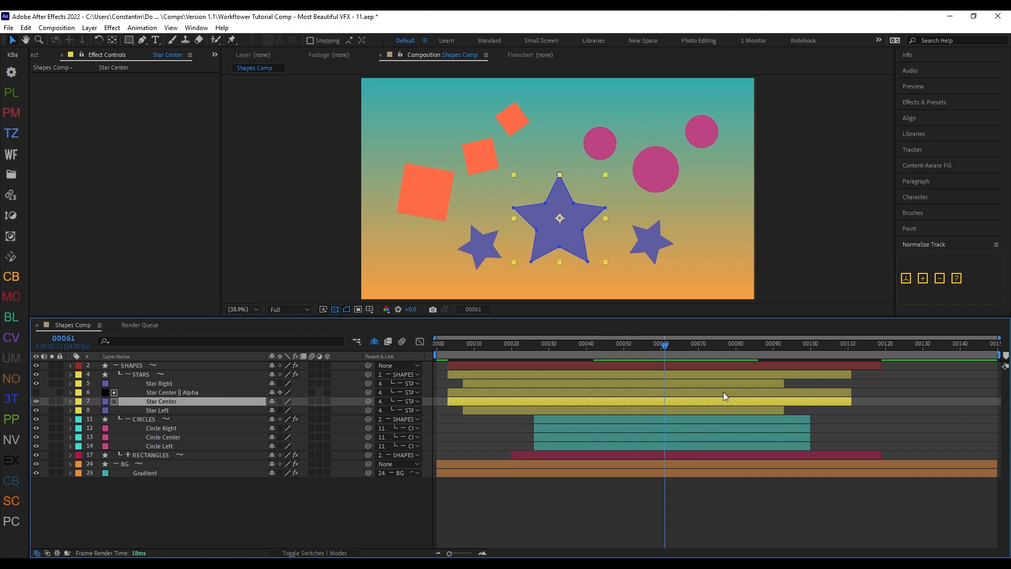
{"action": "left_click_drag", "start_coordinate": [850, 392], "coordinate": [817, 392]}
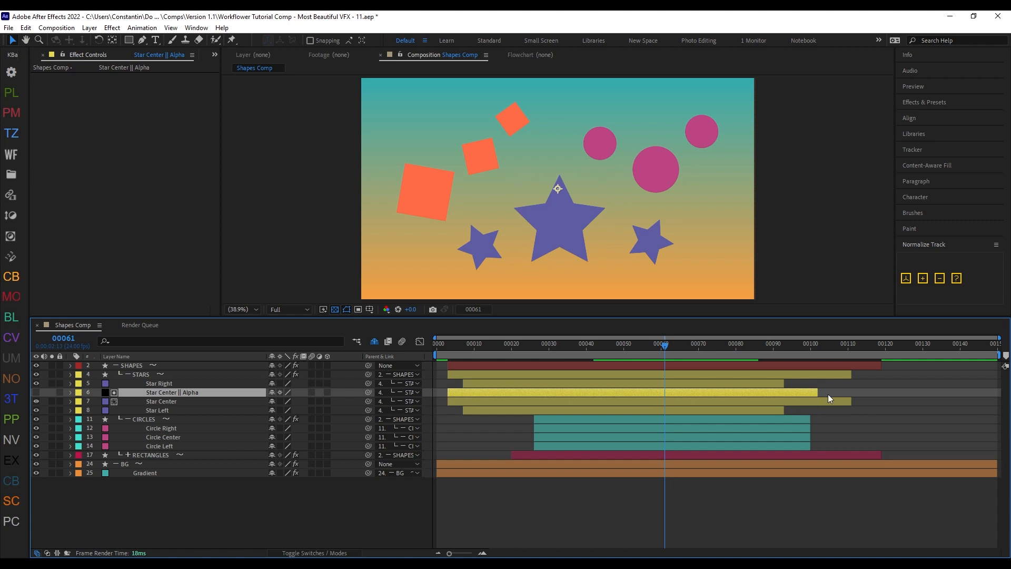
{"action": "key", "text": "shift+z"}
Step: Trim the Star Center alpha matte's end to about frame 99 and exempt it from automatic trimming with Workflower's TTT marker
{"action": "left_click_drag", "start_coordinate": [853, 393], "coordinate": [806, 393]}
{"action": "key", "text": "ctrl+alt+x"}
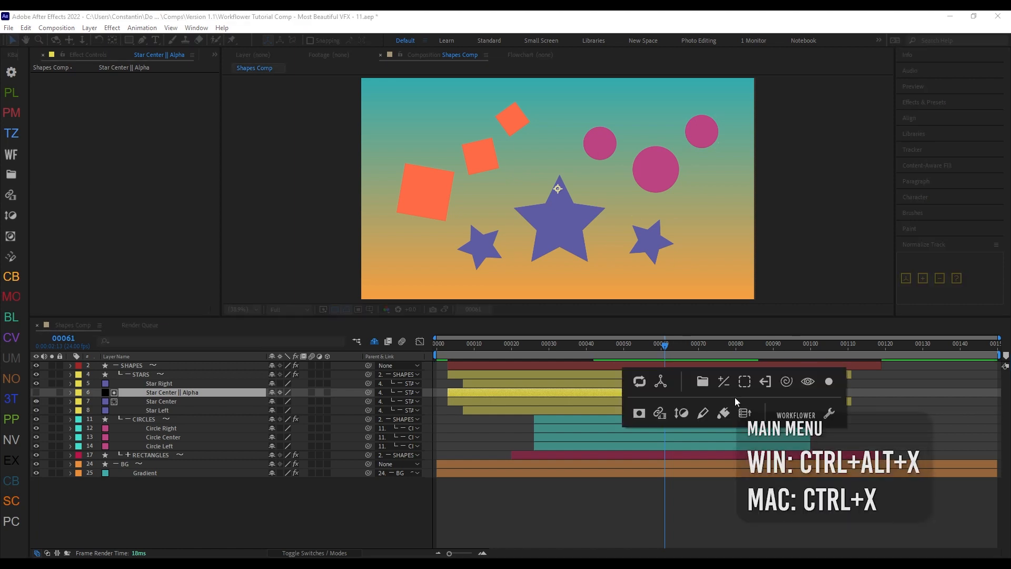
{"action": "key", "text": "alt"}
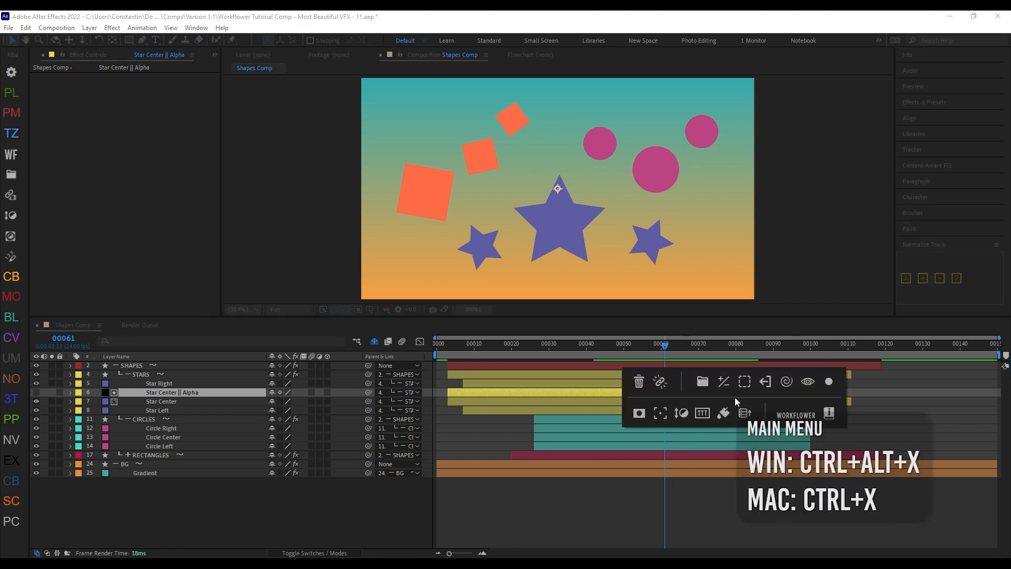
{"action": "left_click", "coordinate": [702, 414]}
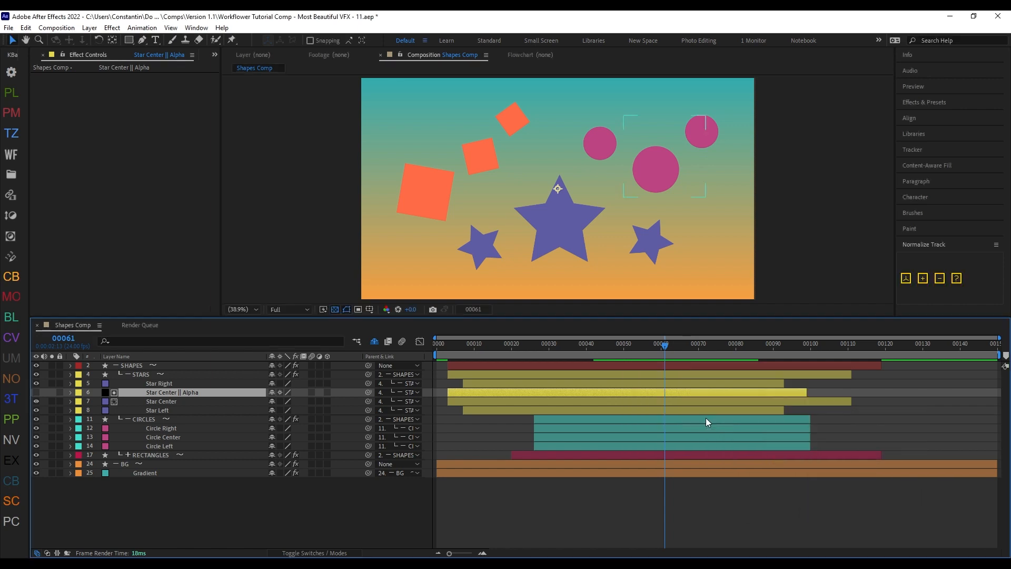
{"action": "left_click_drag", "start_coordinate": [440, 395], "coordinate": [574, 396]}
Step: Add a layer marker with the comment TTT to the Circle Center layer at frame 61
{"action": "left_click", "coordinate": [585, 437]}
{"action": "key", "text": "KP_Multiply"}
{"action": "double_click", "coordinate": [666, 439]}
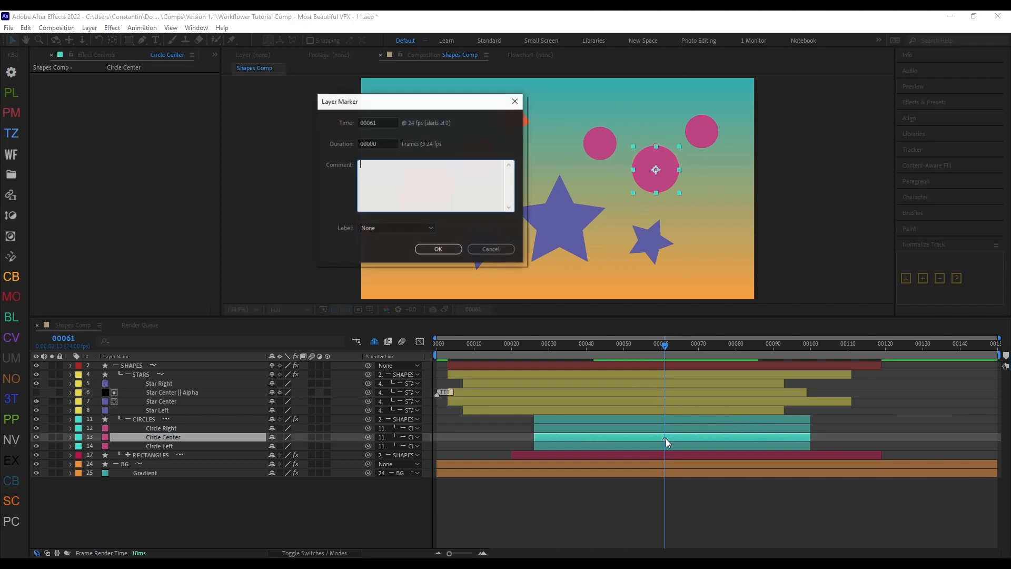
{"action": "type", "text": "TTT"}
{"action": "left_click", "coordinate": [457, 251]}
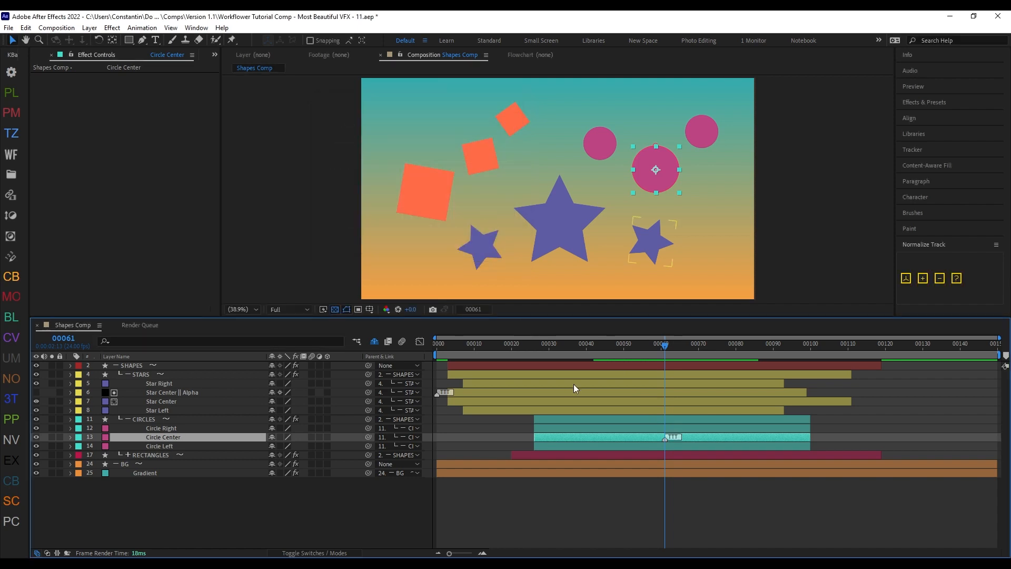
Step: Review the Trimming options in the Workflower settings and close them without changes
{"action": "left_click", "coordinate": [610, 419]}
{"action": "key", "text": "ctrl+alt+x"}
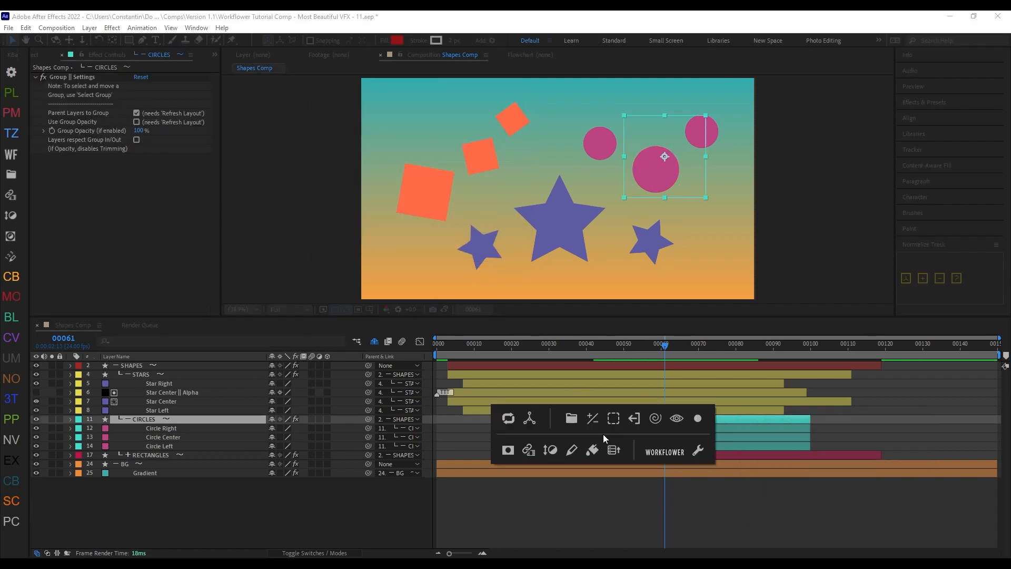
{"action": "left_click", "coordinate": [702, 455]}
{"action": "left_click", "coordinate": [348, 170]}
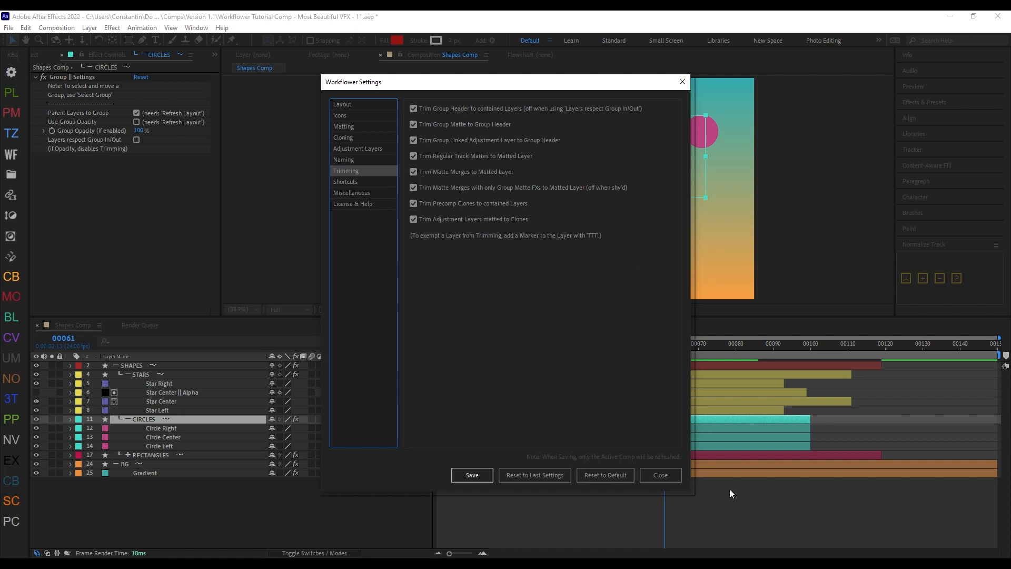
{"action": "left_click", "coordinate": [676, 474]}
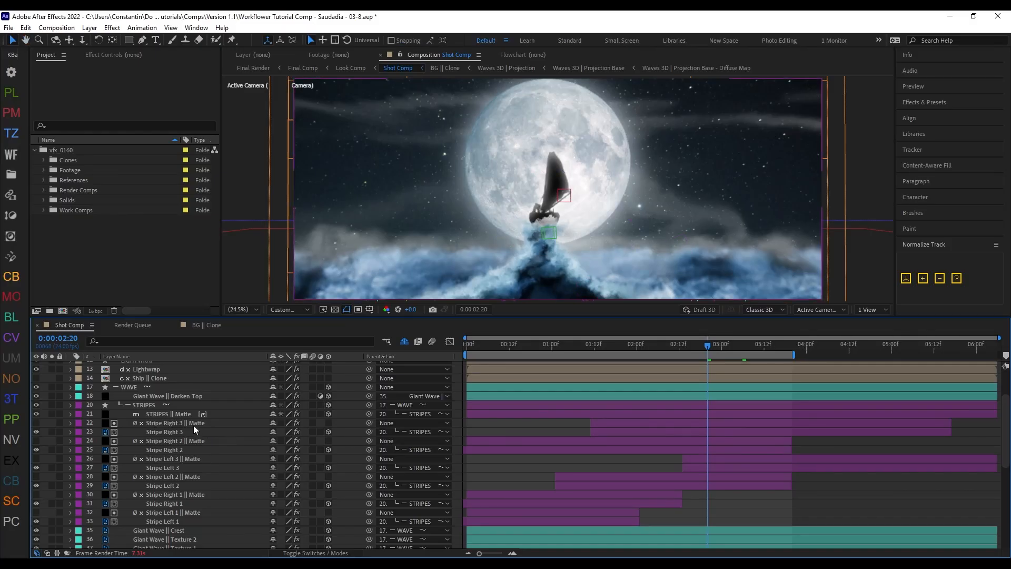
Step: Examine the matte layers of the individual stripes in the STRIPES group of the Shot Comp
{"action": "left_click", "coordinate": [185, 415]}
{"action": "left_click", "coordinate": [238, 432]}
{"action": "left_click", "coordinate": [224, 449]}
{"action": "left_click", "coordinate": [204, 469]}
{"action": "left_click", "coordinate": [197, 478]}
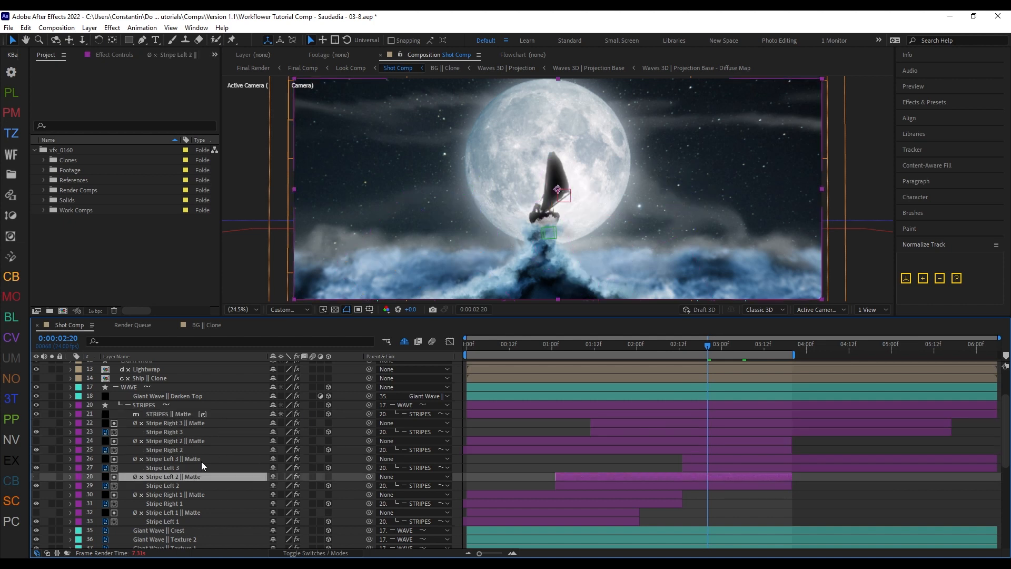
{"action": "left_click", "coordinate": [201, 461]}
{"action": "left_click", "coordinate": [204, 442]}
{"action": "left_click", "coordinate": [205, 423]}
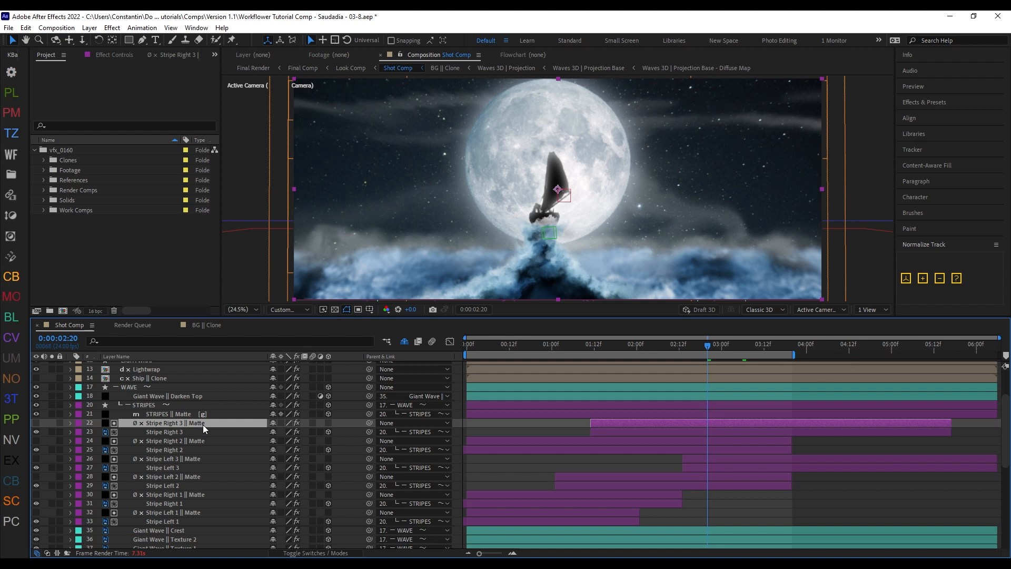
Step: Enable shying of all matte merge layers that have only group matte effects in Workflower's Matting settings, and save
{"action": "left_click", "coordinate": [469, 423]}
{"action": "key", "text": "ctrl+alt+x"}
{"action": "left_click", "coordinate": [445, 466]}
{"action": "left_click", "coordinate": [363, 127]}
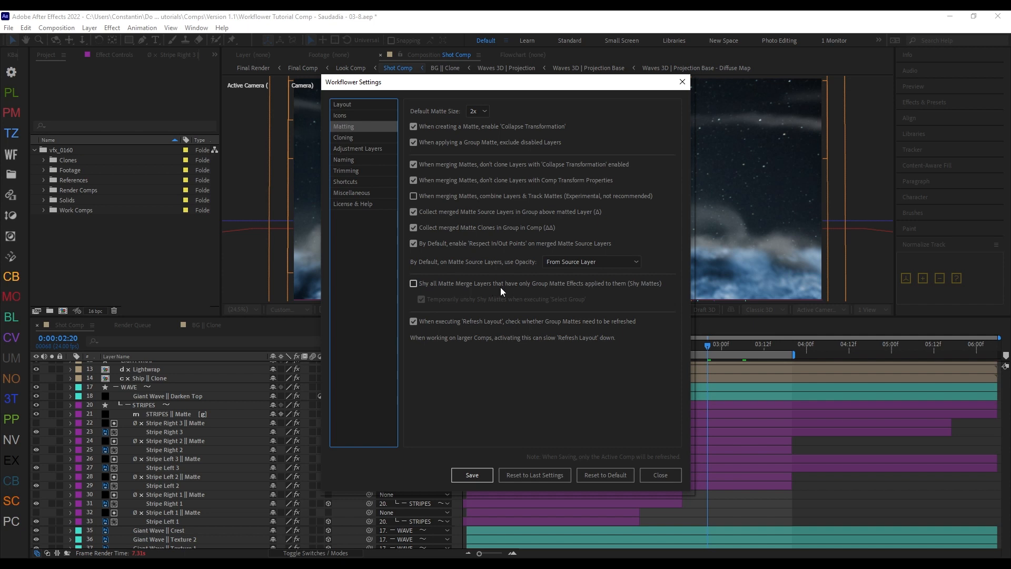
{"action": "left_click", "coordinate": [567, 285]}
{"action": "left_click", "coordinate": [471, 474]}
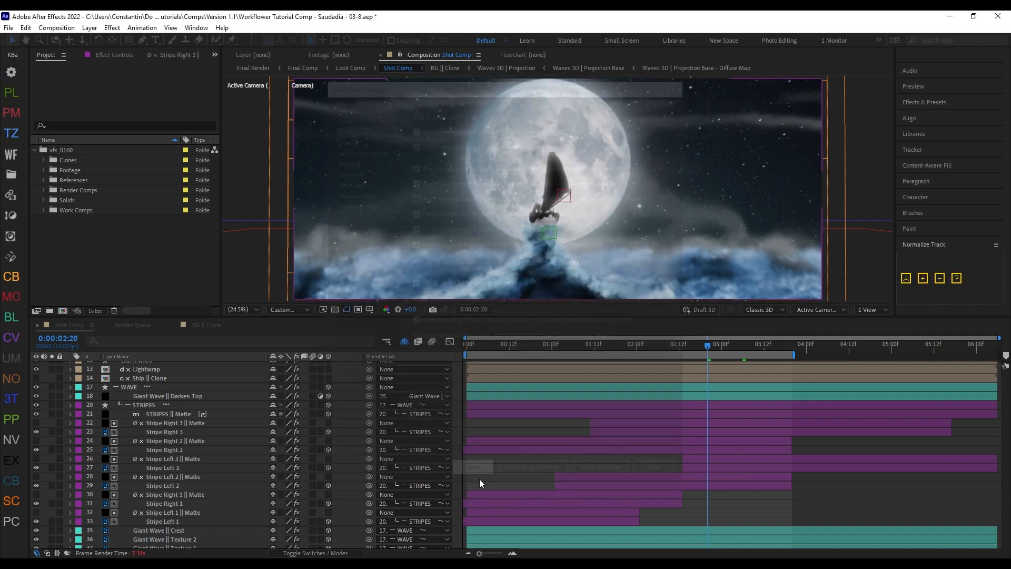
Step: Try to move Stripe Right 2 alone above Stripe Right 3 in the STRIPES group, and undo the move
{"action": "left_click_drag", "start_coordinate": [202, 439], "coordinate": [199, 455]}
{"action": "left_click_drag", "start_coordinate": [162, 485], "coordinate": [165, 479]}
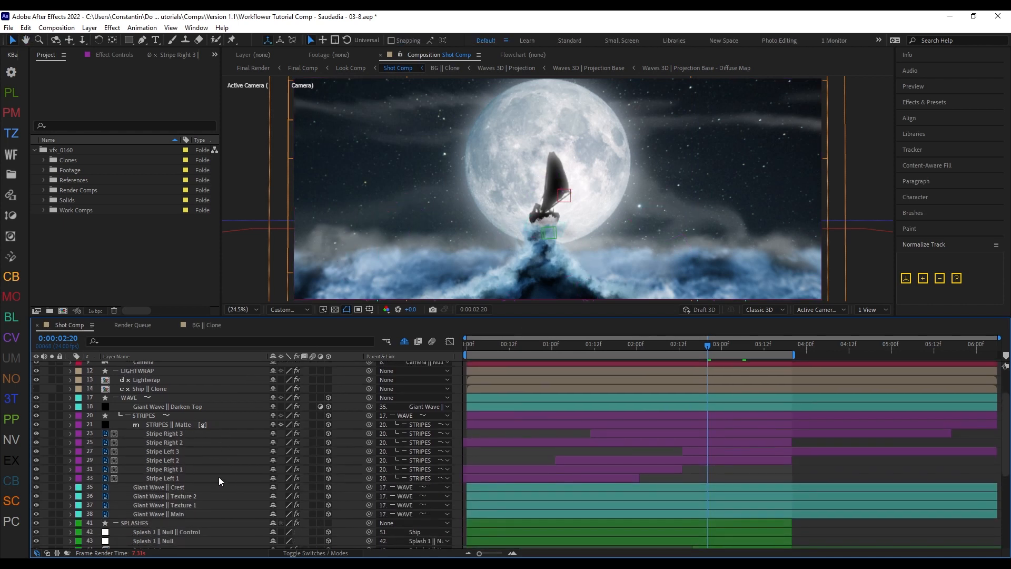
{"action": "left_click_drag", "start_coordinate": [188, 444], "coordinate": [194, 430]}
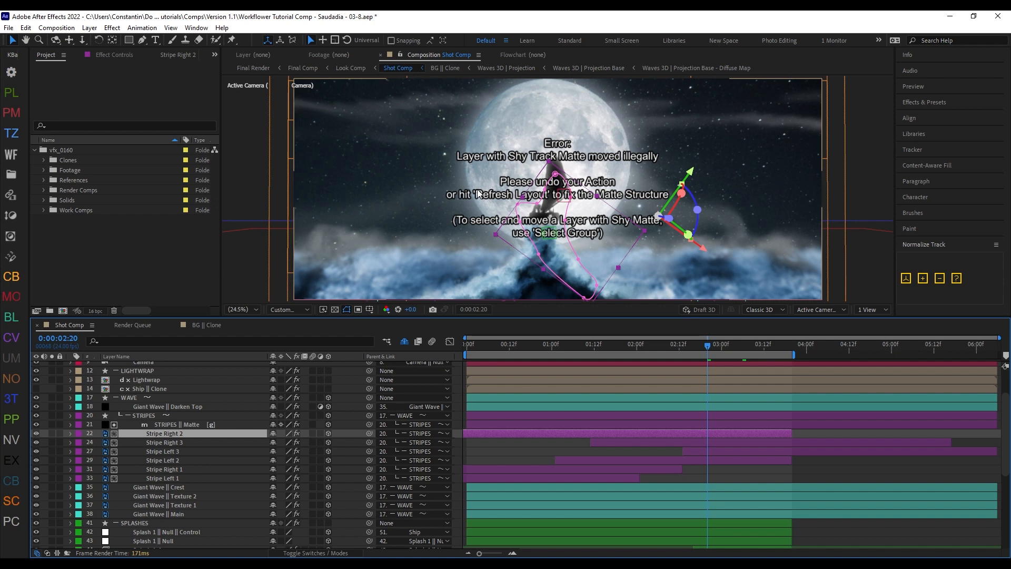
{"action": "key", "text": "ctrl+z"}
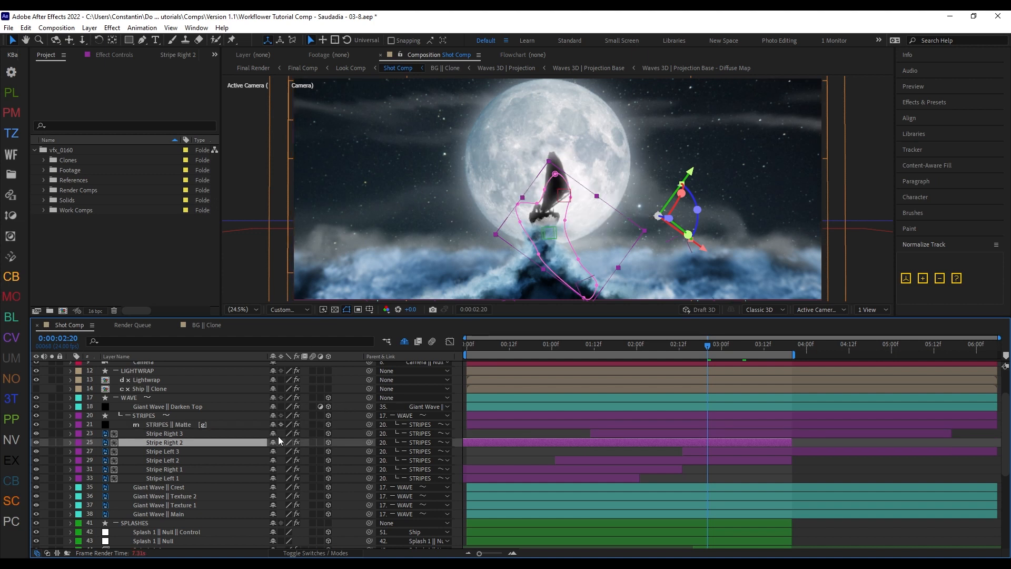
Step: Use Select Group to move Stripe Left 3 with its shy matte above Stripe Right 3, and refresh the layout
{"action": "left_click", "coordinate": [216, 454]}
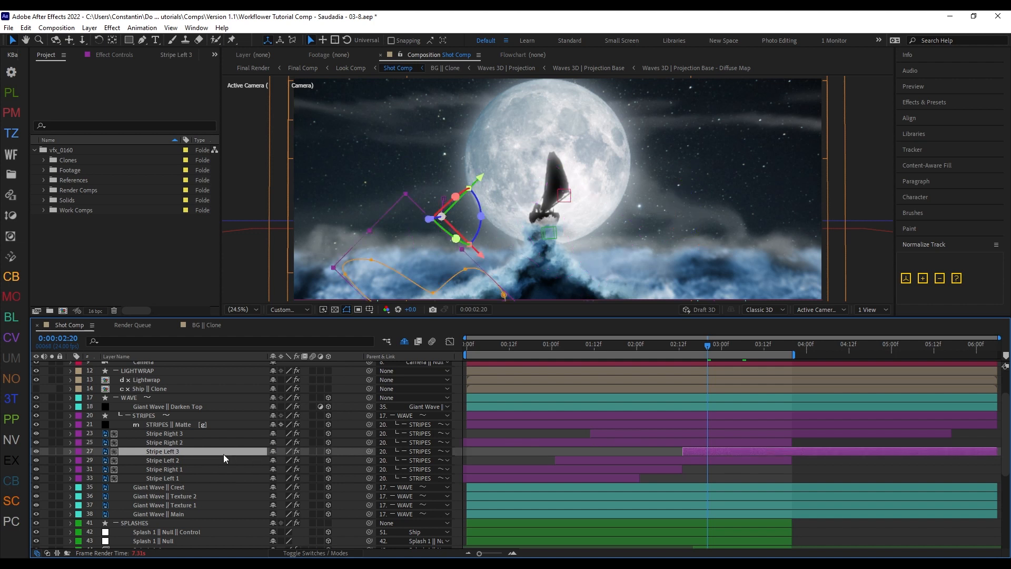
{"action": "key", "text": "shift+d"}
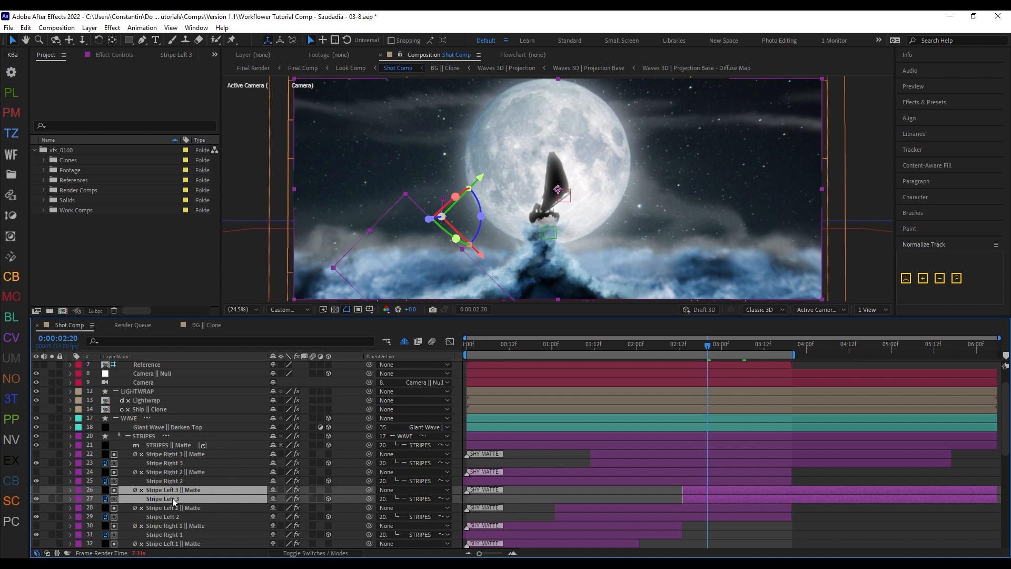
{"action": "left_click_drag", "start_coordinate": [162, 494], "coordinate": [219, 452]}
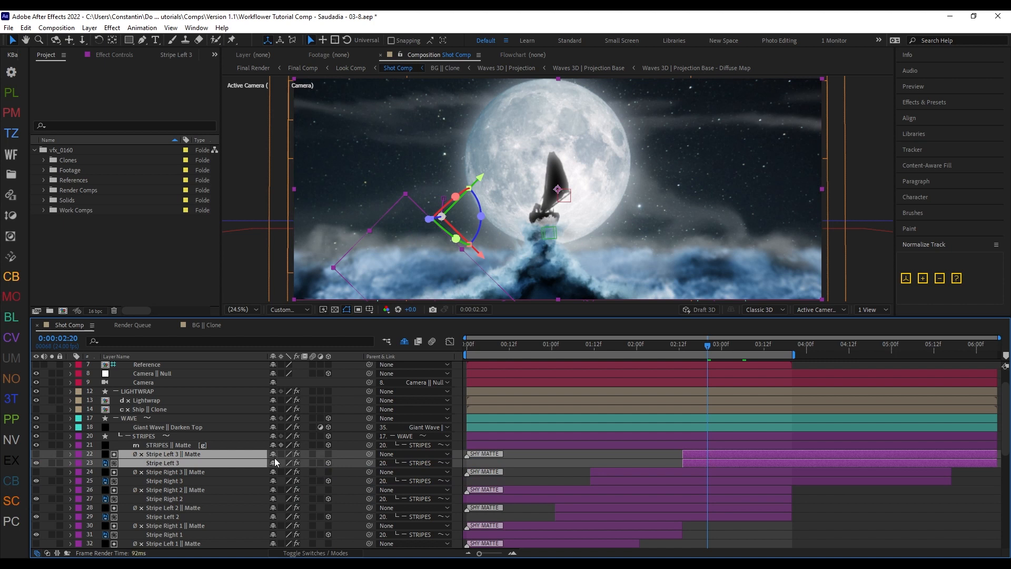
{"action": "key", "text": "shift+z"}
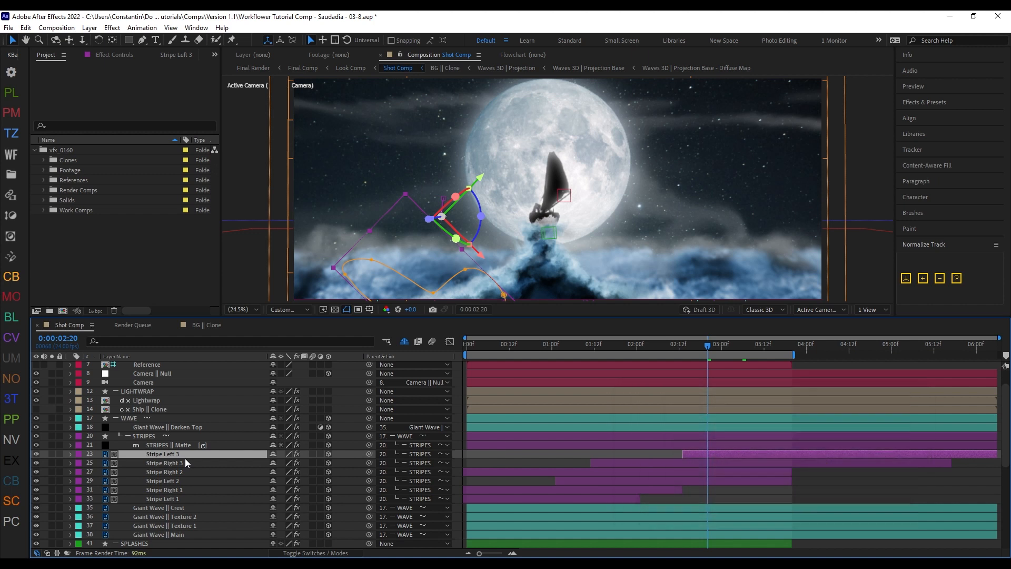
Step: Duplicate Stripe Left 3 as Stripe Left 4 above the STRIPES group, and unshy the hidden matte layers
{"action": "key", "text": "ctrl+d"}
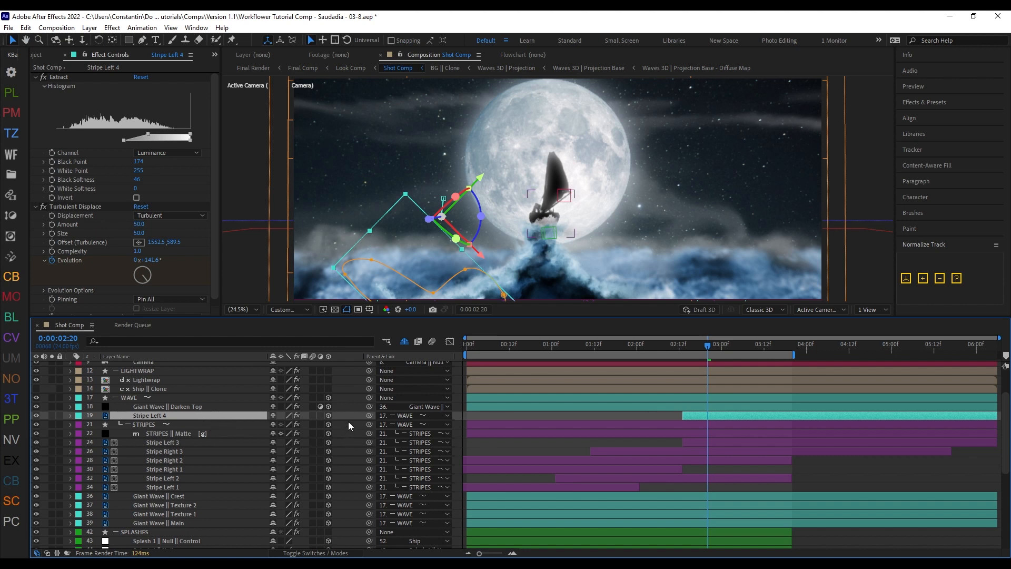
{"action": "key", "text": "ctrl+alt+x"}
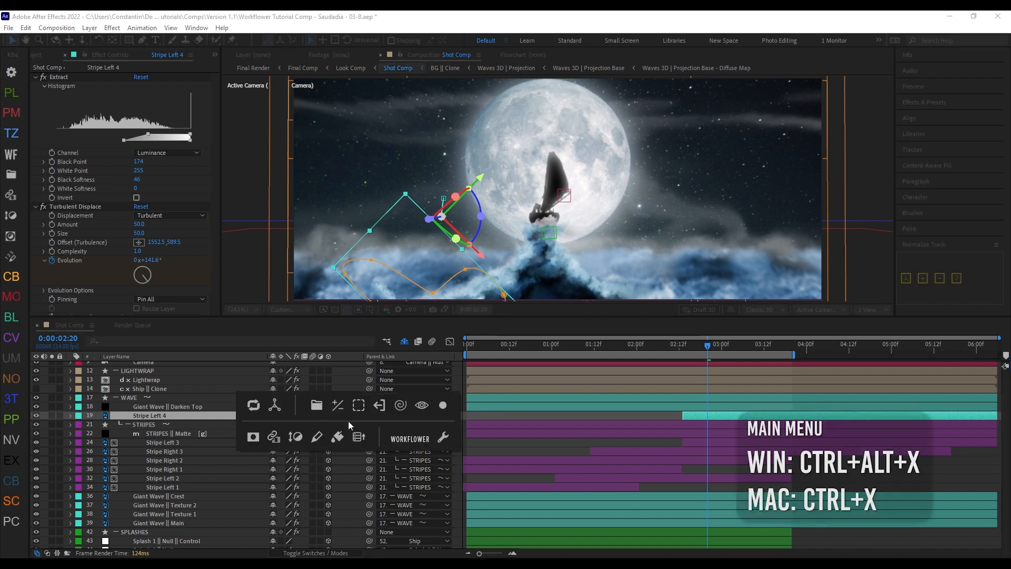
{"action": "key", "text": "alt"}
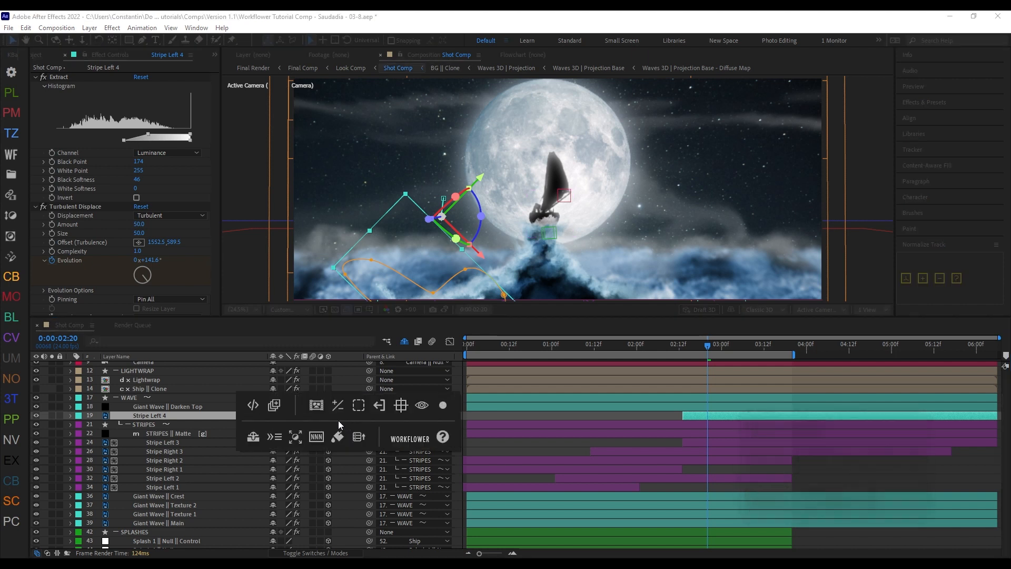
{"action": "left_click", "coordinate": [250, 442], "text": "ctrl"}
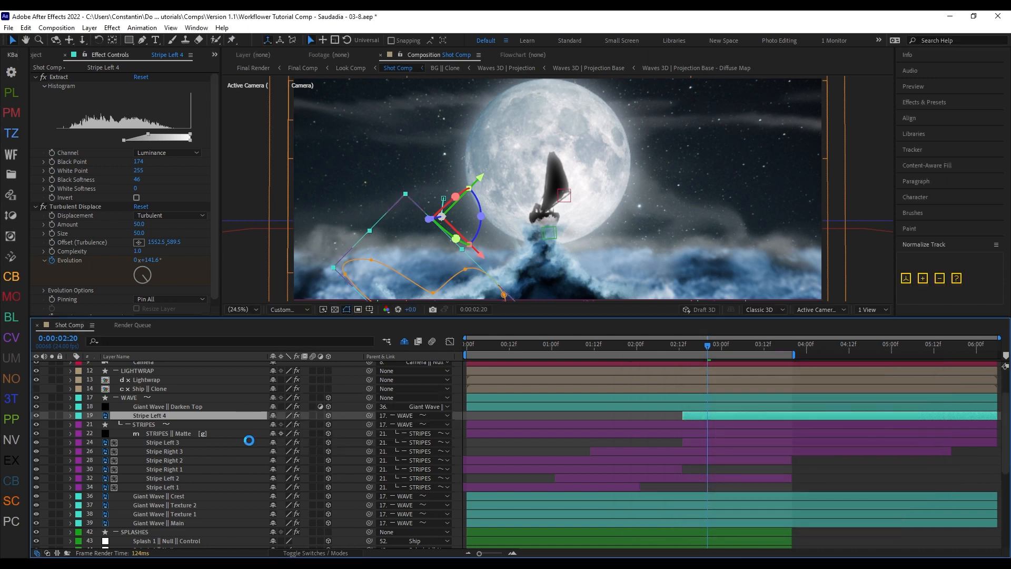
Step: Move Stripe Left 4 into the STRIPES group, directly below the STRIPES group matte layer
{"action": "scroll", "coordinate": [231, 448], "scroll_direction": "down", "scroll_amount": 1}
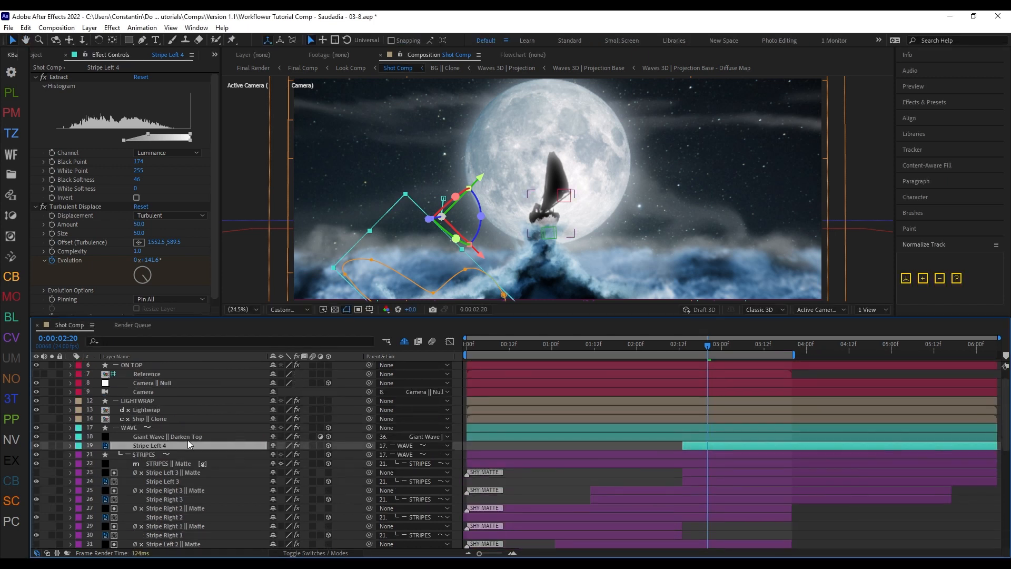
{"action": "left_click_drag", "start_coordinate": [173, 445], "coordinate": [198, 449]}
{"action": "left_click_drag", "start_coordinate": [213, 467], "coordinate": [210, 468]}
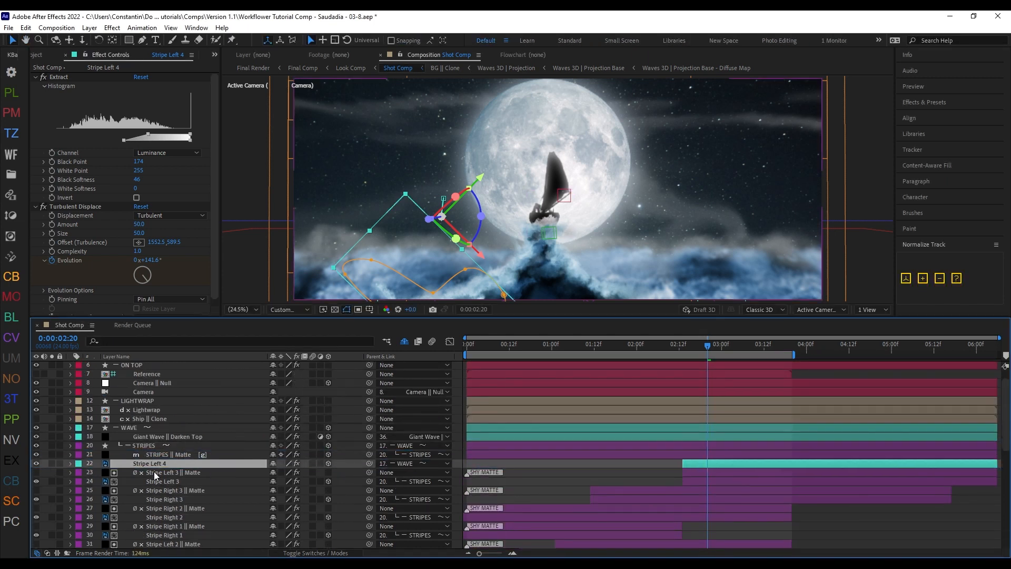
Step: Refresh the layout, and delete Stripe Left 4 together with its shy matte using Workflower's Delete command
{"action": "key", "text": "shift+z"}
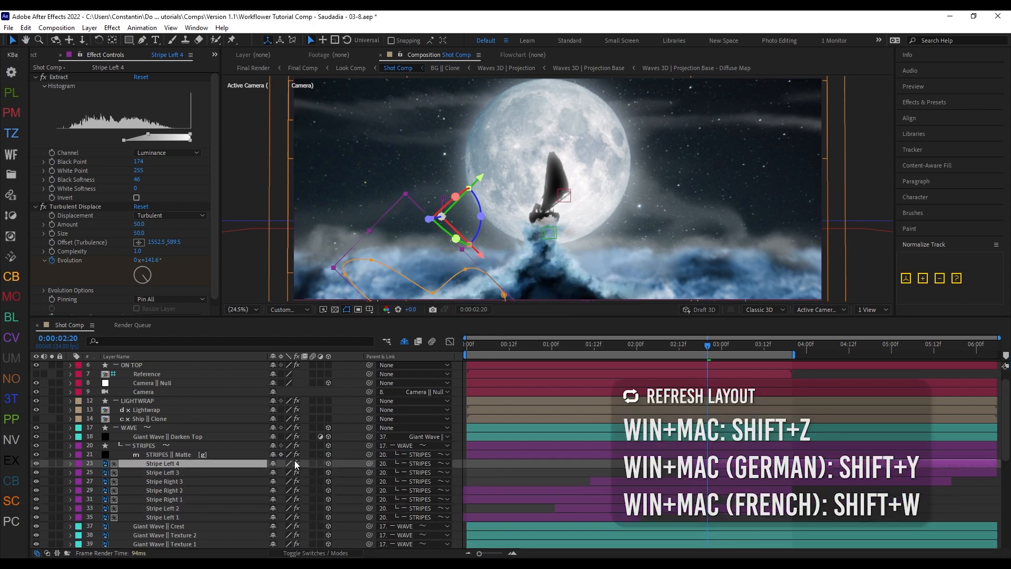
{"action": "scroll", "coordinate": [205, 465], "scroll_direction": "down", "scroll_amount": 1}
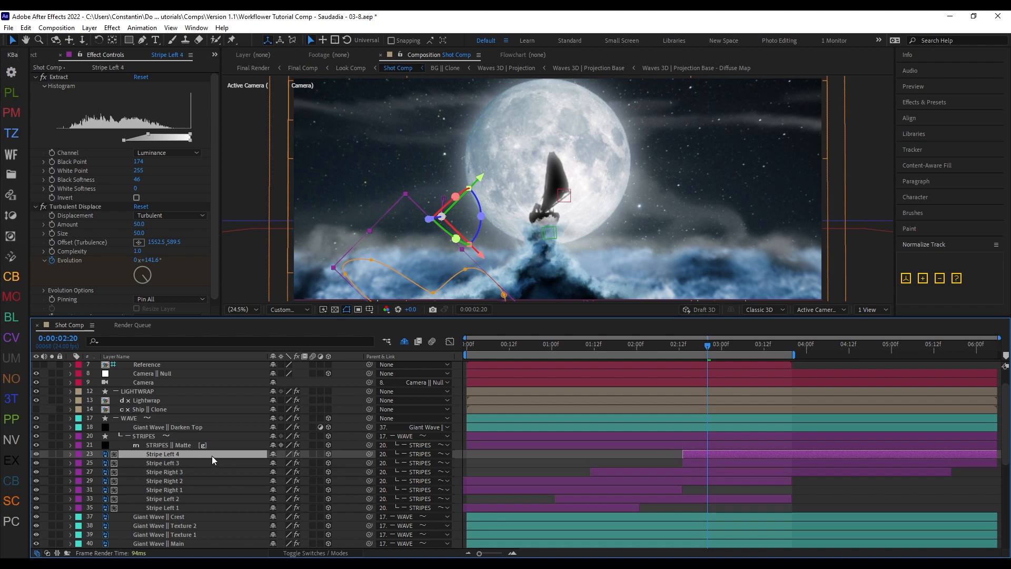
{"action": "key", "text": "shift+Delete"}
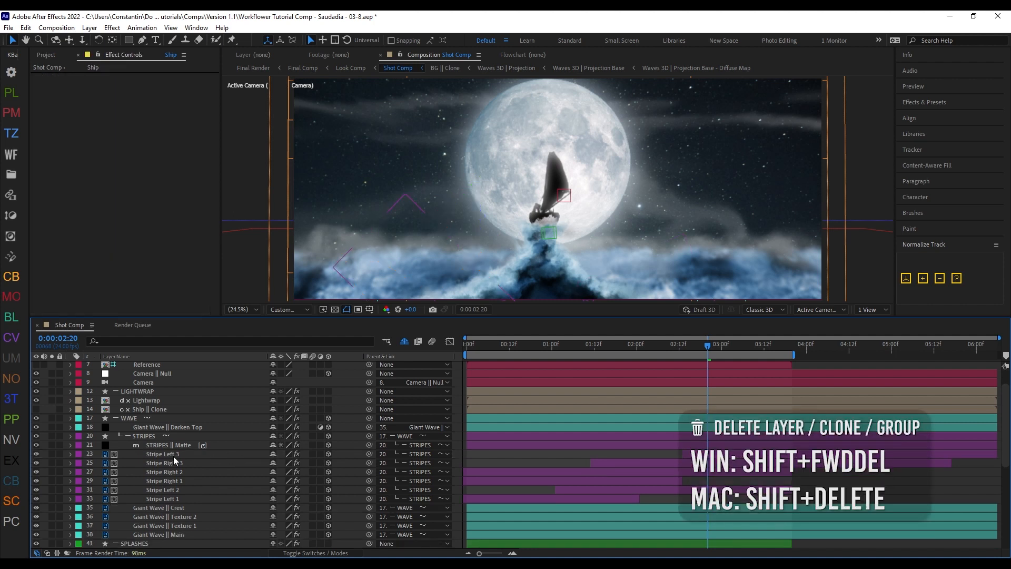
Step: Try a regular duplicate of Stripe Left 3 and Stripe Right 3, unshy the hidden layers, and undo both changes
{"action": "left_click", "coordinate": [210, 455]}
{"action": "left_click", "coordinate": [211, 463], "text": "ctrl"}
{"action": "scroll", "coordinate": [223, 463], "scroll_direction": "down", "scroll_amount": 1}
{"action": "key", "text": "ctrl+d"}
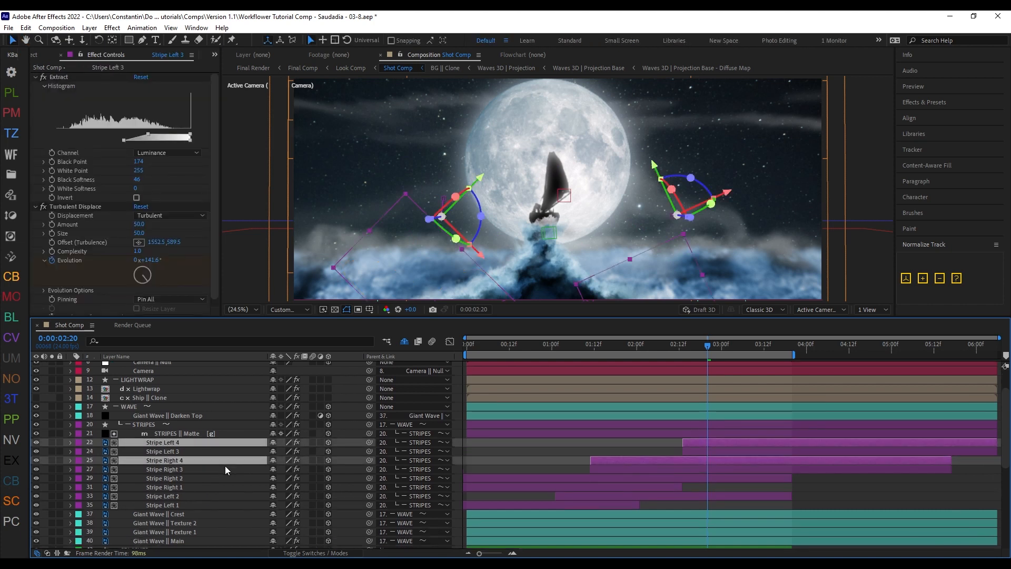
{"action": "left_click", "coordinate": [405, 341]}
{"action": "left_click_drag", "start_coordinate": [213, 459], "coordinate": [213, 457]}
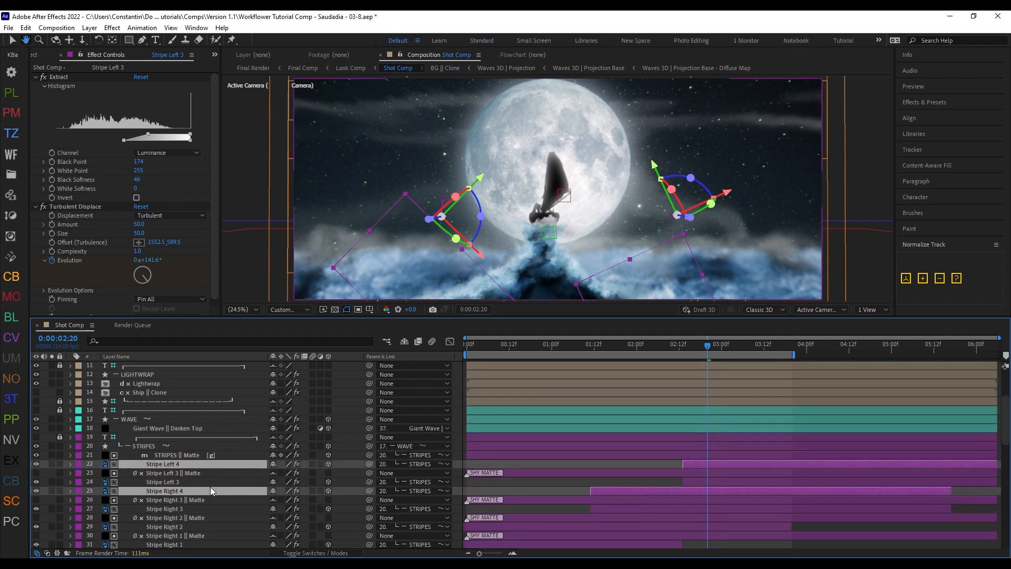
{"action": "key", "text": "ctrl+z"}
{"action": "key", "text": "ctrl+z"}
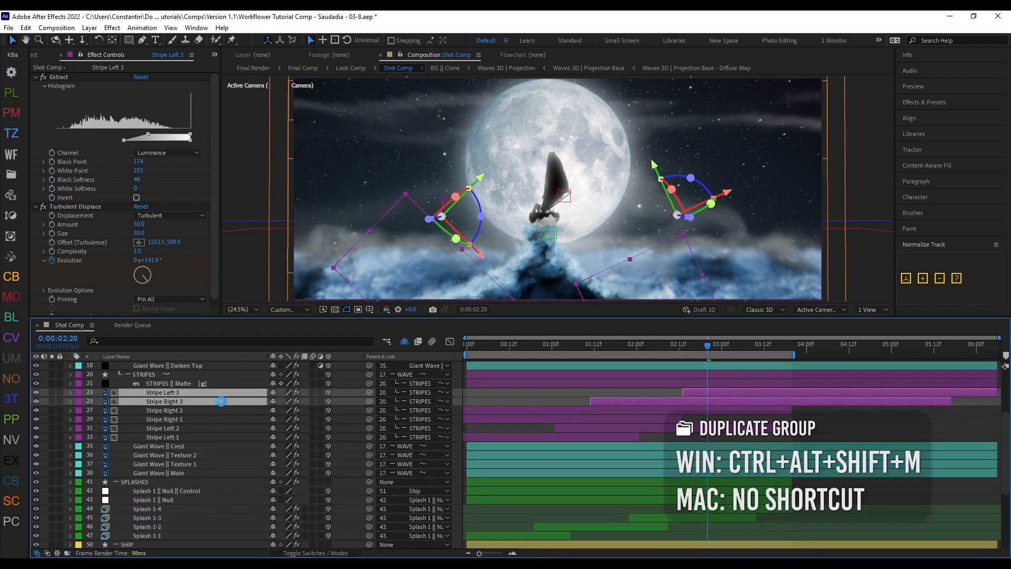
Step: Duplicate Stripe Left 3 and Stripe Right 3 with their shy mattes using Duplicate Group, and undo the duplication
{"action": "key", "text": "ctrl+alt+shift+m"}
{"action": "scroll", "coordinate": [221, 474], "scroll_direction": "down", "scroll_amount": 1}
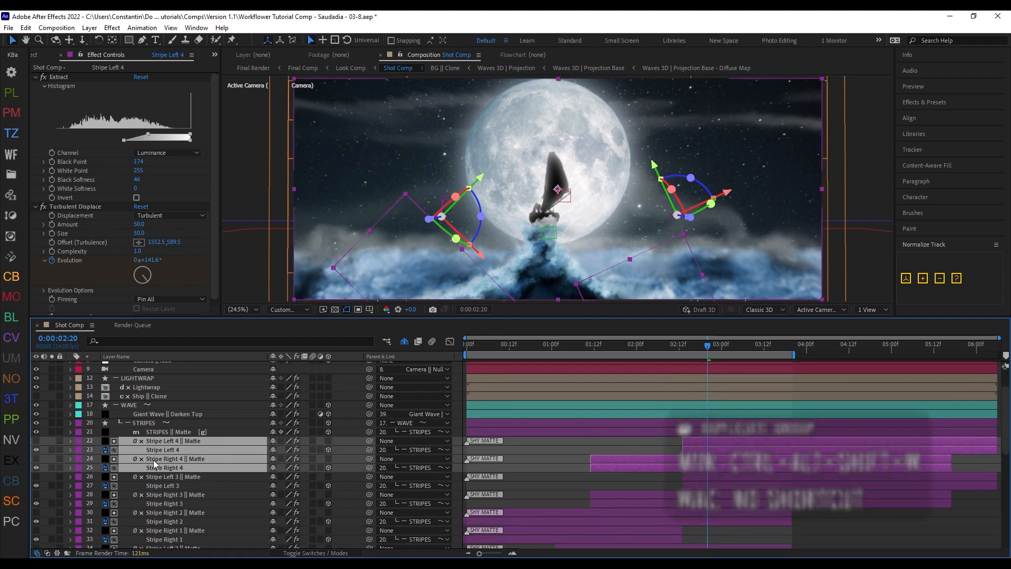
{"action": "key", "text": "ctrl+z"}
Step: Try Create Group on Stripe Right 2 and Stripe Right 1 inside STRIPES, keeping the default group name
{"action": "left_click", "coordinate": [213, 458], "text": "shift"}
{"action": "key", "text": "shift+F1"}
{"action": "key", "text": "Return"}
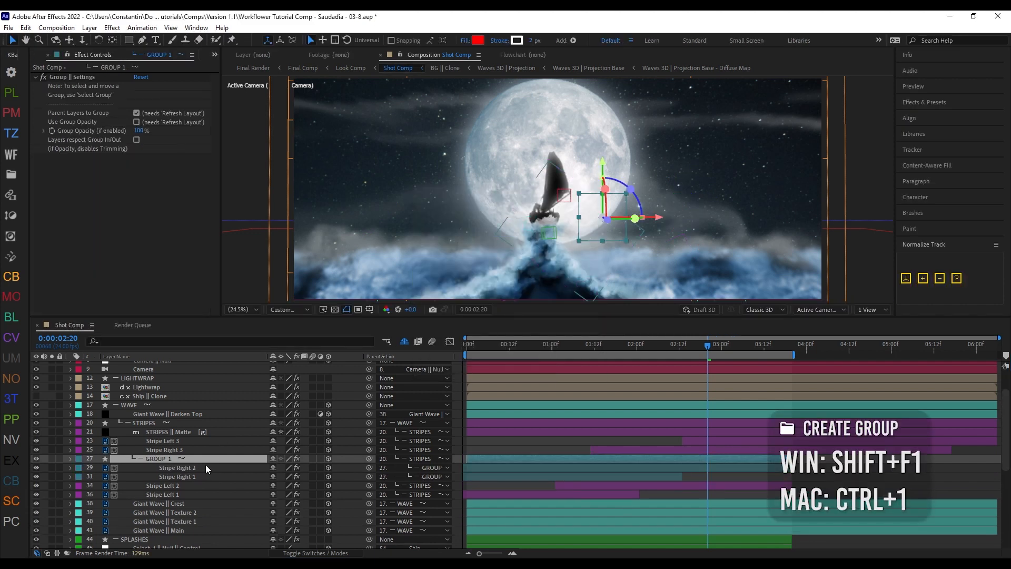
{"action": "left_click", "coordinate": [404, 341]}
{"action": "scroll", "coordinate": [221, 481], "scroll_direction": "down", "scroll_amount": 5}
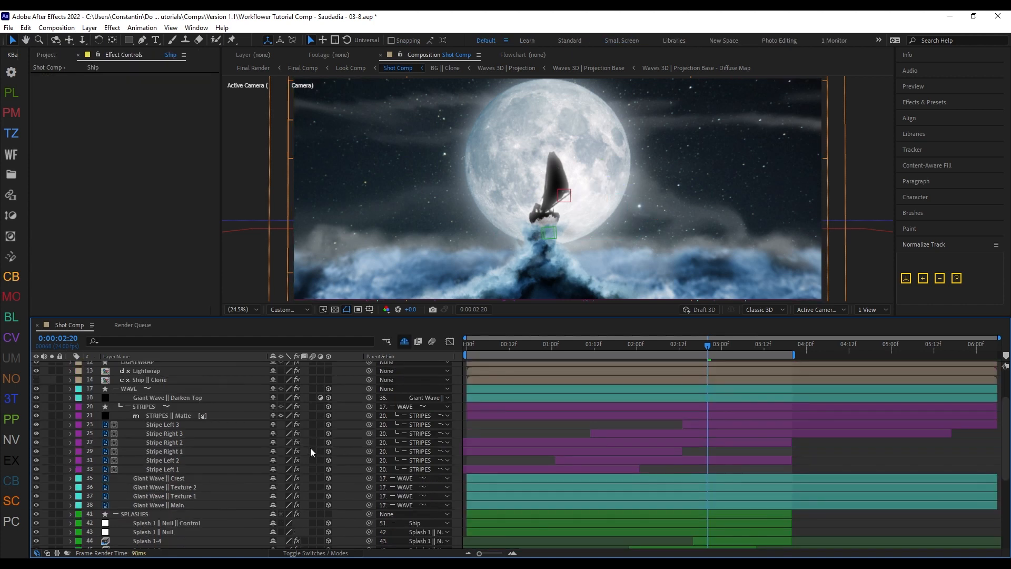
Step: Reveal the shy mattes by executing Select Group on Stripe Right 2, and hide them again with Refresh Layout
{"action": "left_click", "coordinate": [216, 442]}
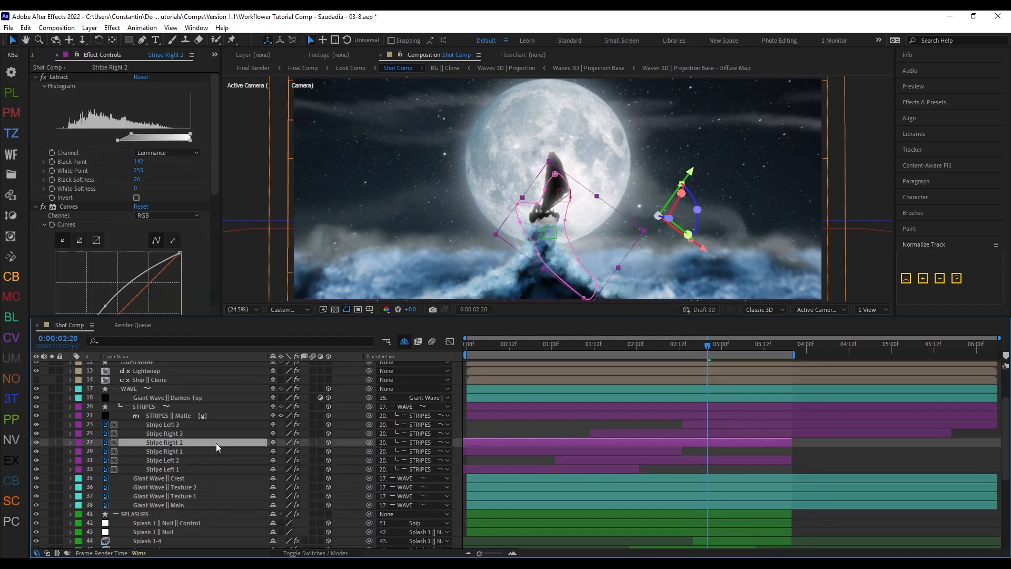
{"action": "key", "text": "shift+d"}
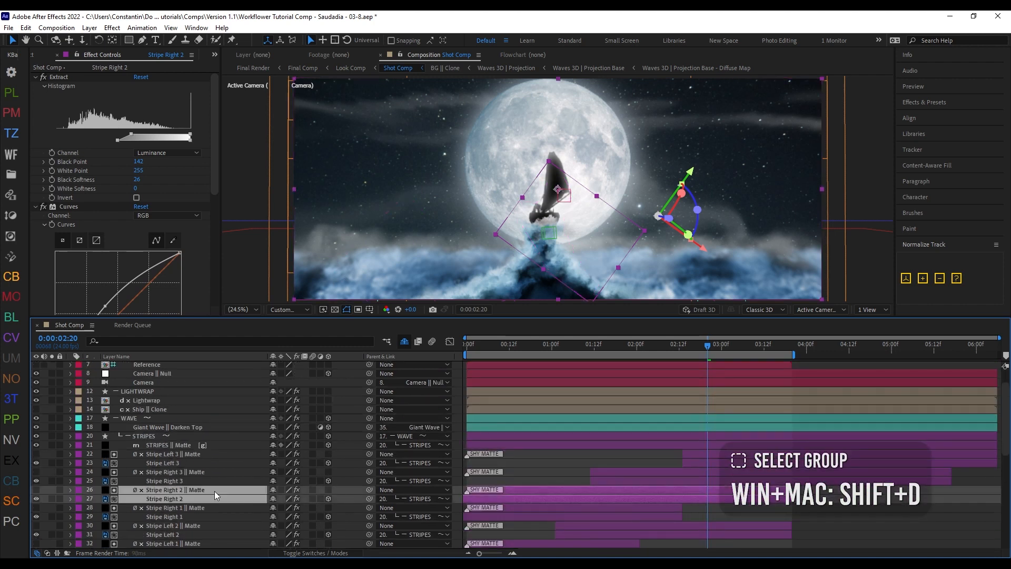
{"action": "scroll", "coordinate": [206, 489], "scroll_direction": "down", "scroll_amount": 1}
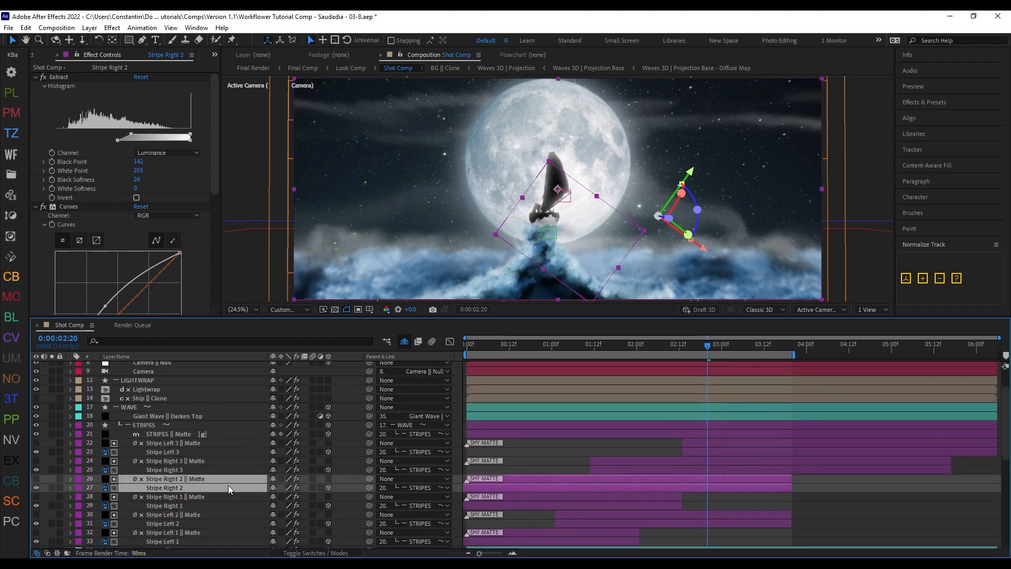
{"action": "key", "text": "shift+z"}
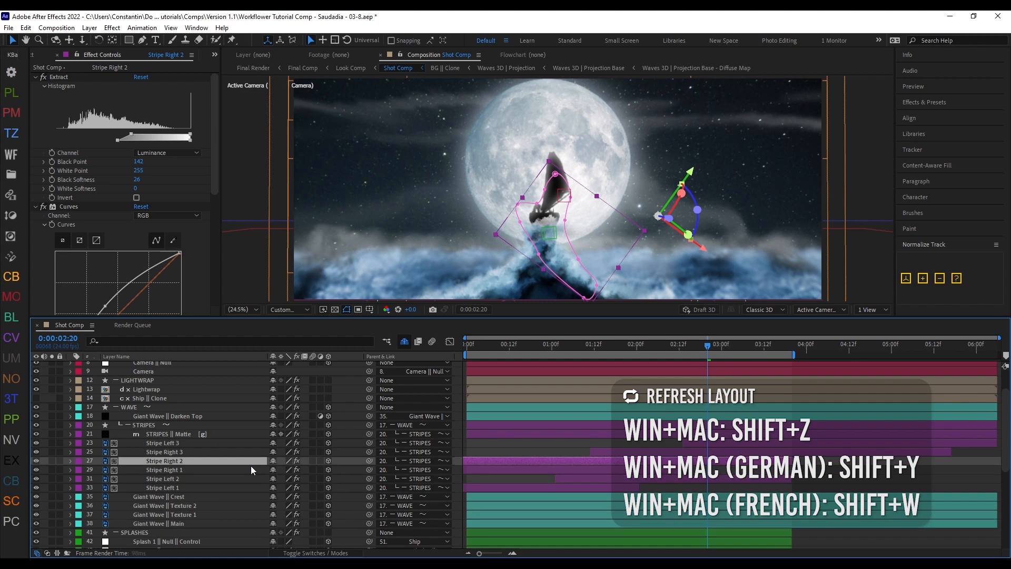
Step: Disable "Temporarily unshy Shy Mattes when executing 'Select Group'" in Workflower's Matting settings, and save
{"action": "left_click", "coordinate": [344, 480]}
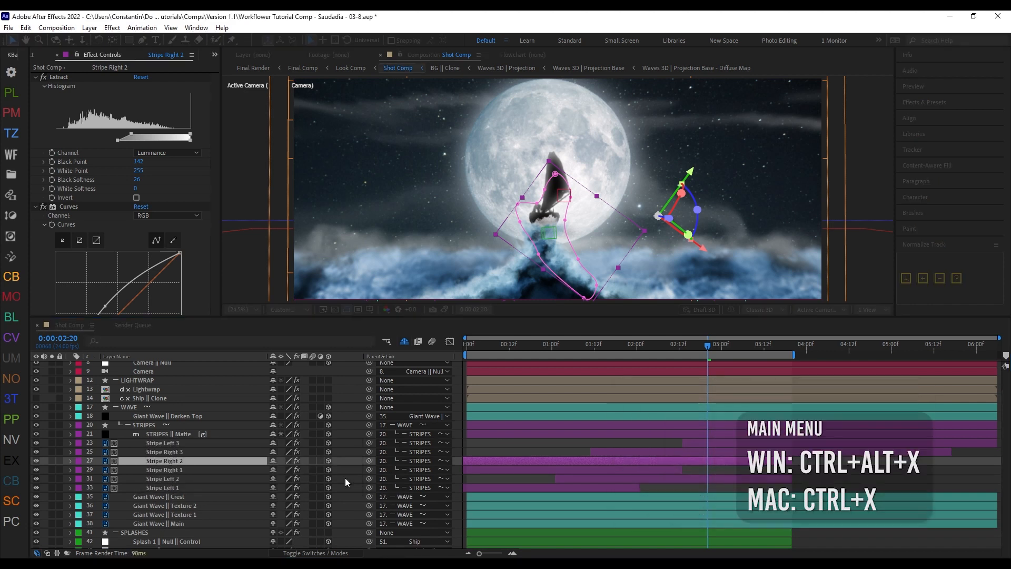
{"action": "left_click", "coordinate": [351, 126]}
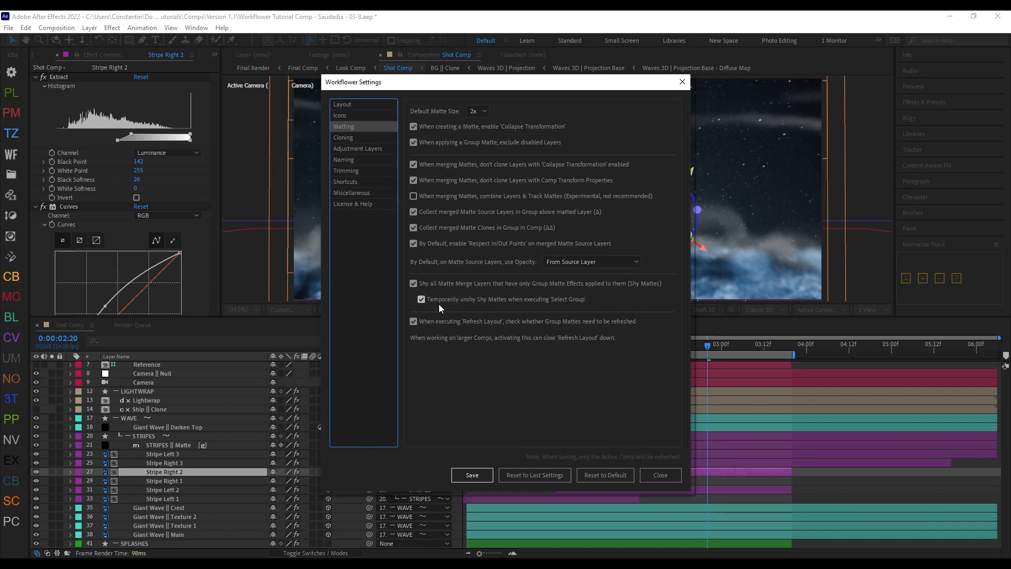
{"action": "left_click", "coordinate": [482, 302]}
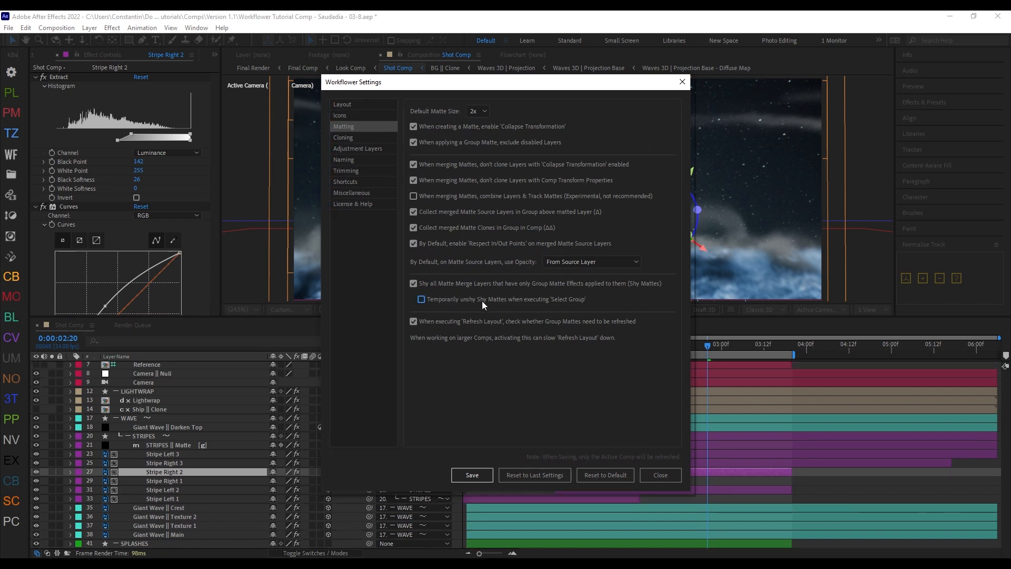
{"action": "left_click", "coordinate": [472, 473]}
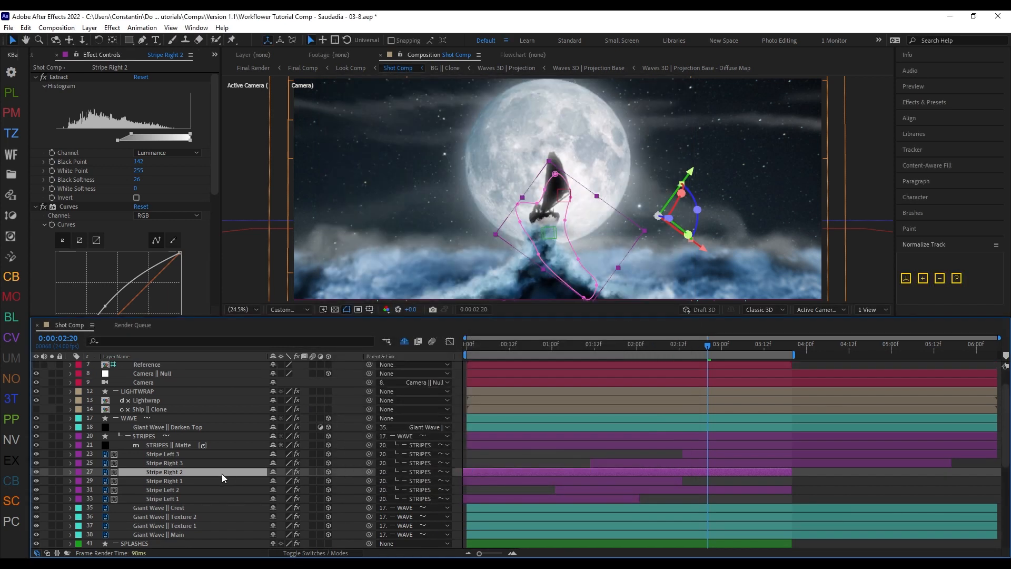
Step: Use Select Group to move Stripe Right 2 with its hidden matte above the STRIPES group, refresh the layout, and return it to its group
{"action": "key", "text": "shift+d"}
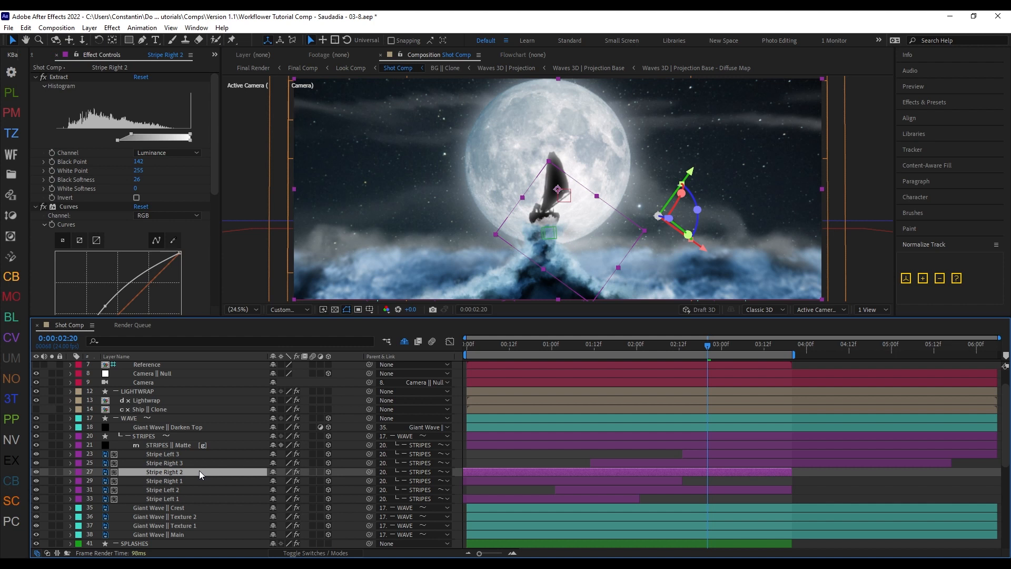
{"action": "left_click_drag", "start_coordinate": [200, 472], "coordinate": [215, 431]}
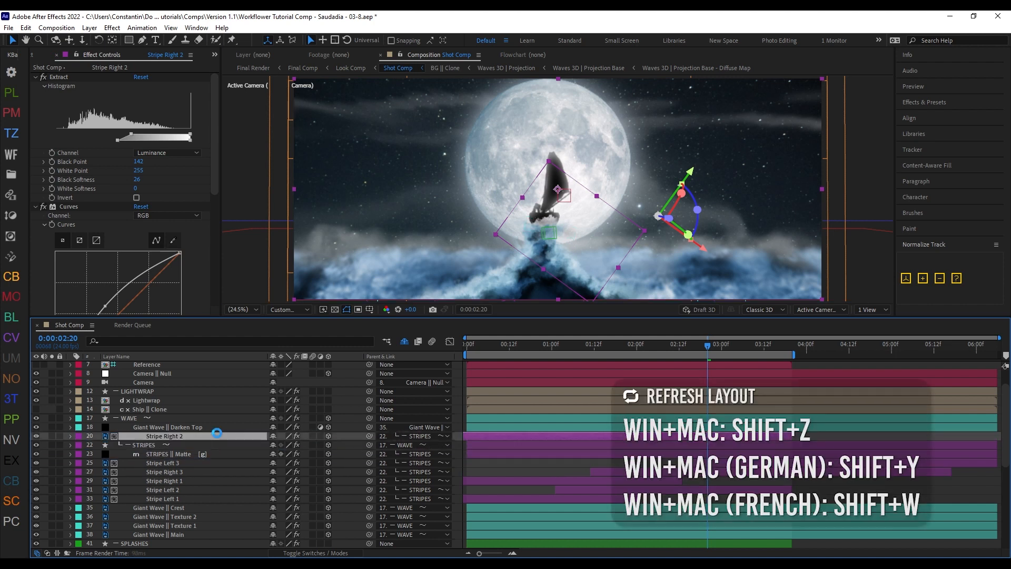
{"action": "key", "text": "shift+z"}
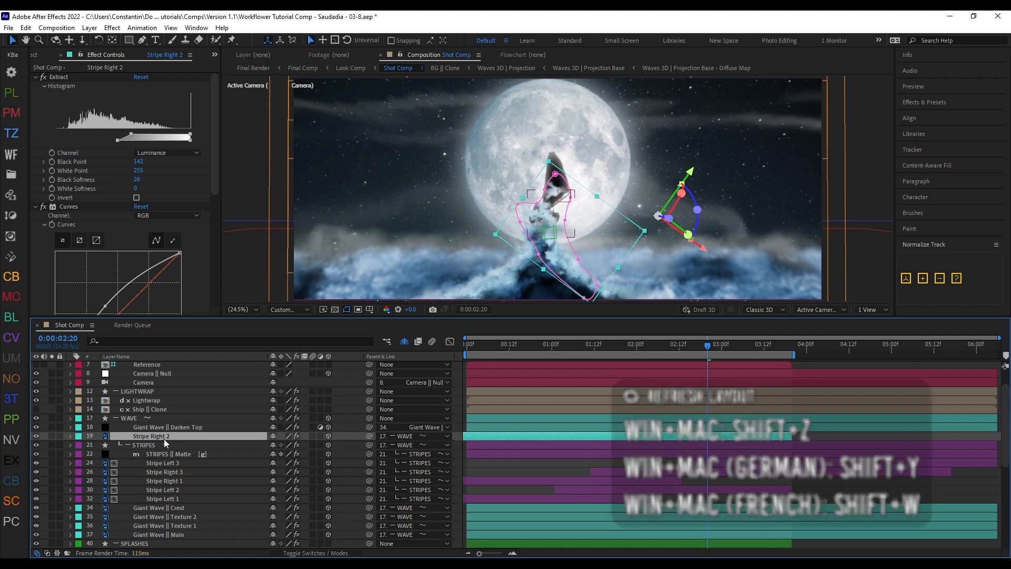
{"action": "left_click_drag", "start_coordinate": [166, 438], "coordinate": [198, 460]}
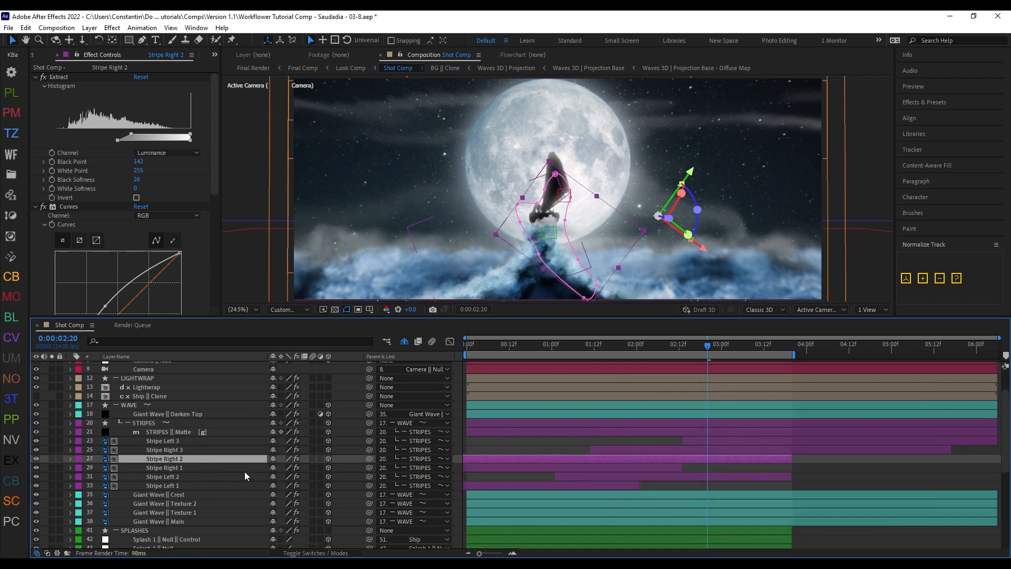
Step: Try to move Stripe Right 2 without its shy matte above Stripe Right 3, undo it, and attempt the same move again
{"action": "left_click_drag", "start_coordinate": [229, 459], "coordinate": [197, 447]}
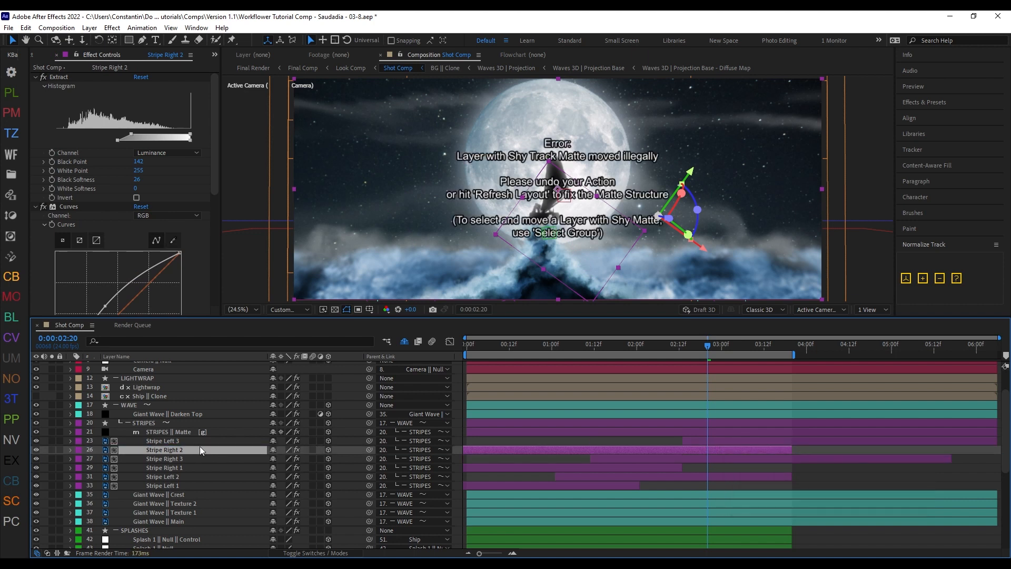
{"action": "key", "text": "ctrl+z"}
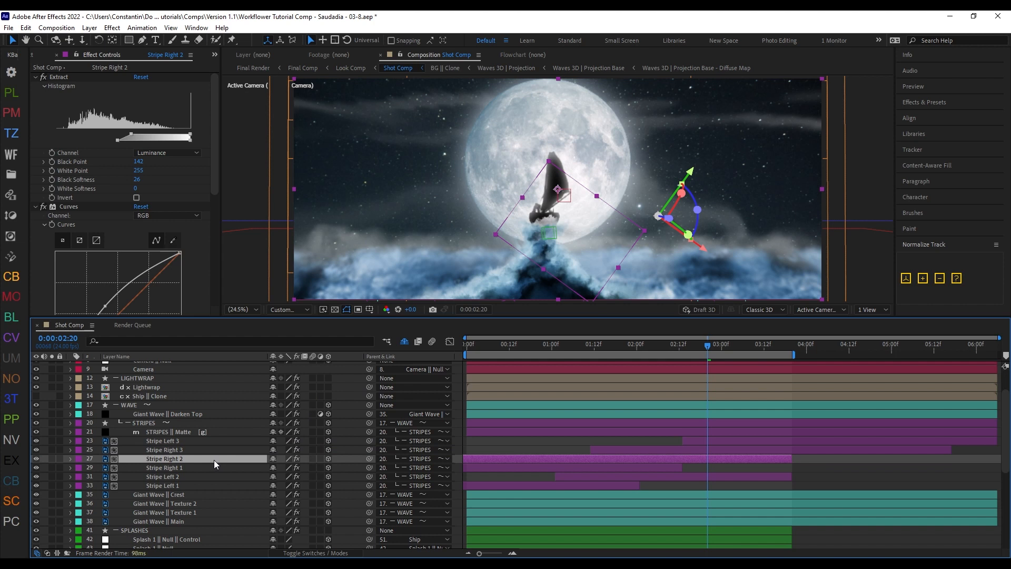
{"action": "left_click_drag", "start_coordinate": [214, 460], "coordinate": [220, 448]}
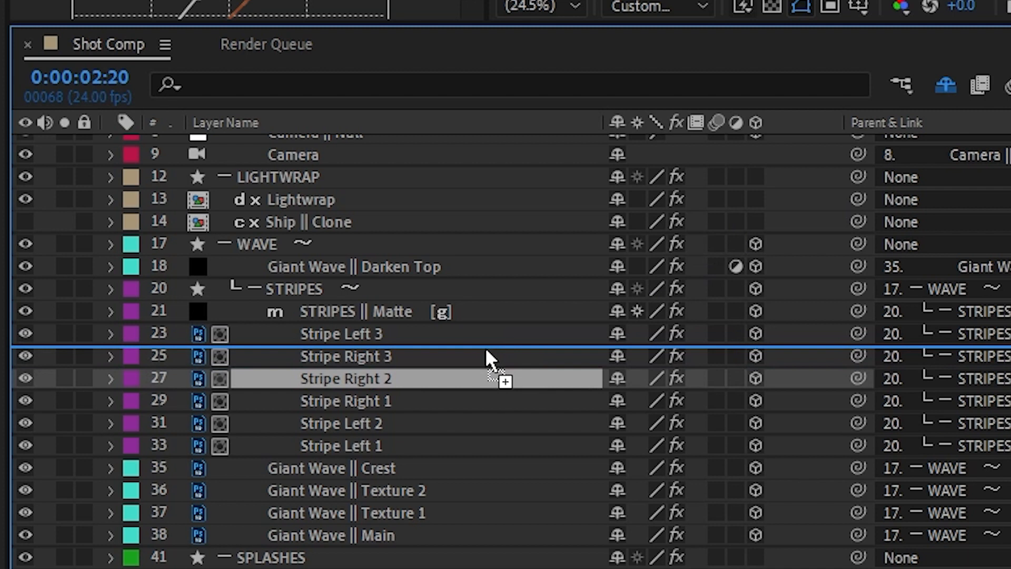
{"action": "mouse_move", "coordinate": [487, 352]}
{"action": "left_mouse_down"}
{"action": "mouse_move", "coordinate": [480, 342]}
{"action": "mouse_move", "coordinate": [491, 348]}
{"action": "left_mouse_up"}
{"action": "left_click_drag", "start_coordinate": [491, 348], "coordinate": [485, 341]}
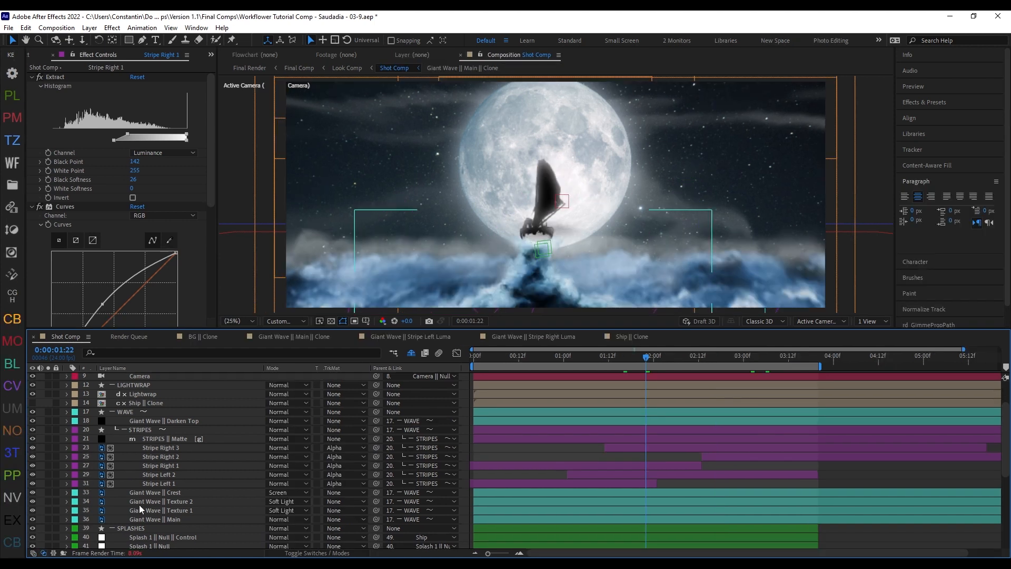
Step: Move Stripe Right 1 alone above Stripe Right 2, and repair the matte structure with Refresh Layout
{"action": "left_click", "coordinate": [191, 467]}
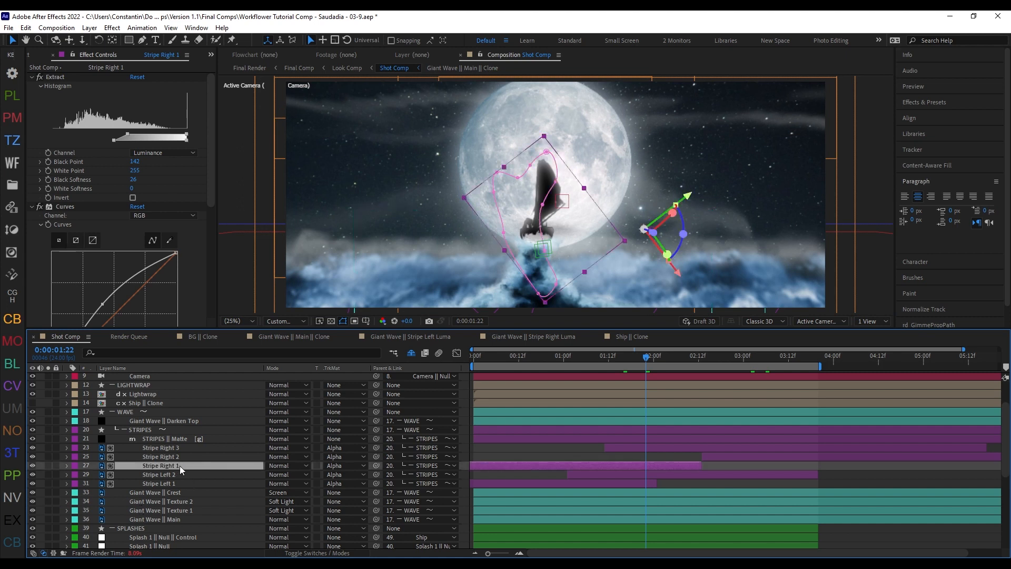
{"action": "left_click_drag", "start_coordinate": [188, 466], "coordinate": [194, 458]}
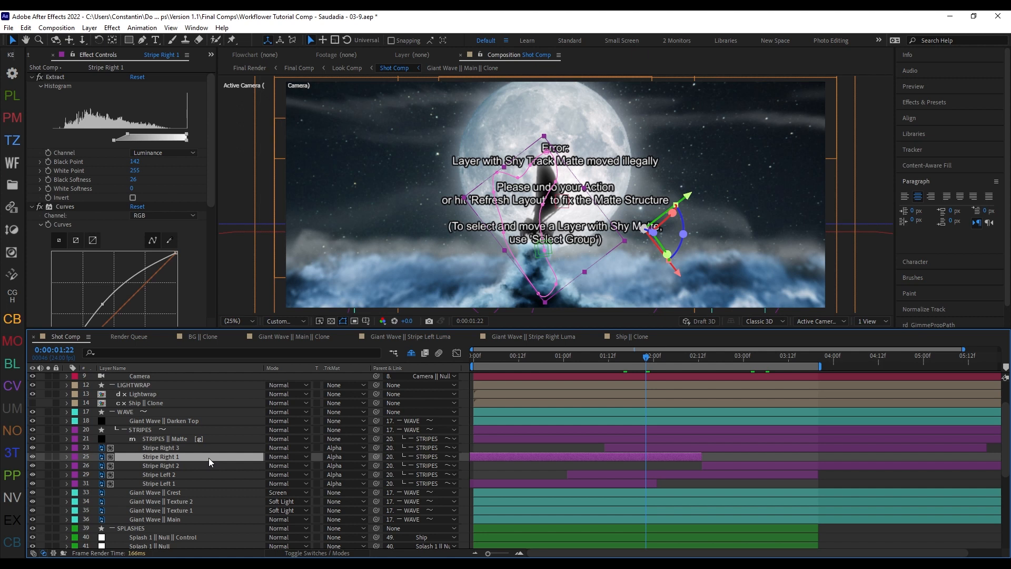
{"action": "key", "text": "shift+z"}
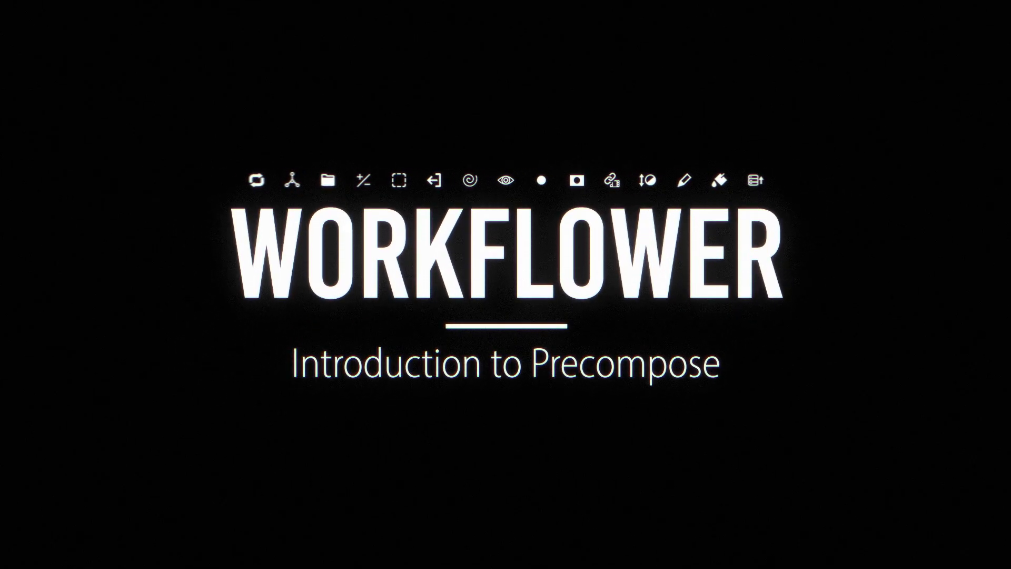
Step: Pre-compose the Circle Center layer as "Circle Center Comp", moving all attributes and adjusting the duration to the layer's time span
{"action": "left_click", "coordinate": [216, 429]}
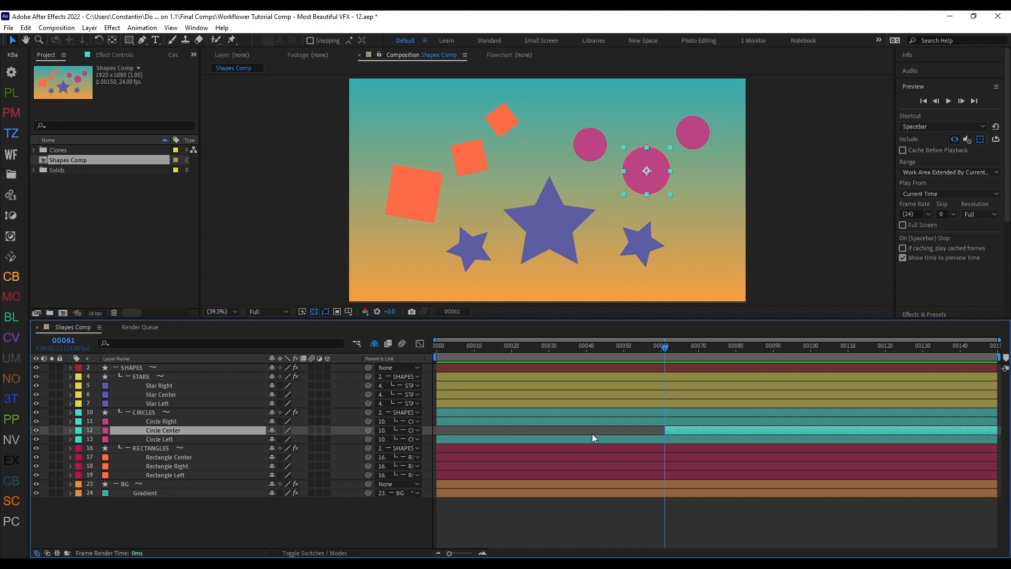
{"action": "key", "text": "ctrl+shift+c"}
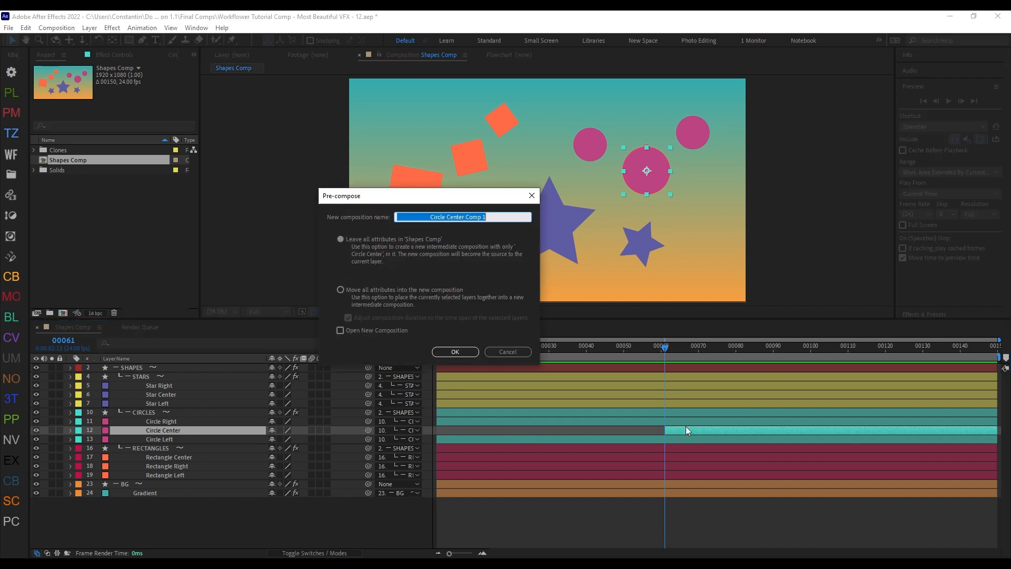
{"action": "left_click", "coordinate": [396, 288]}
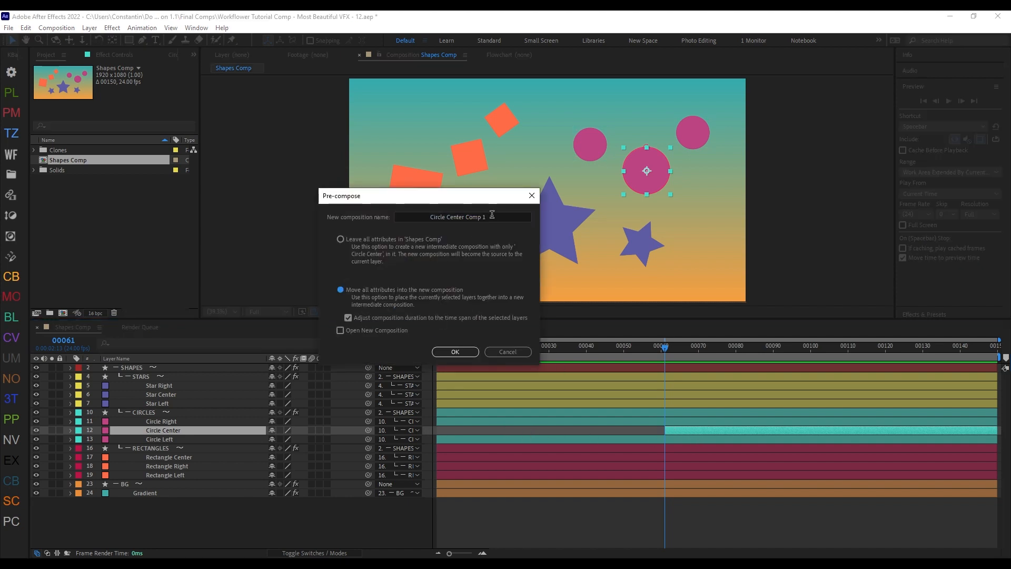
{"action": "type", "text": "Circle Center Comp"}
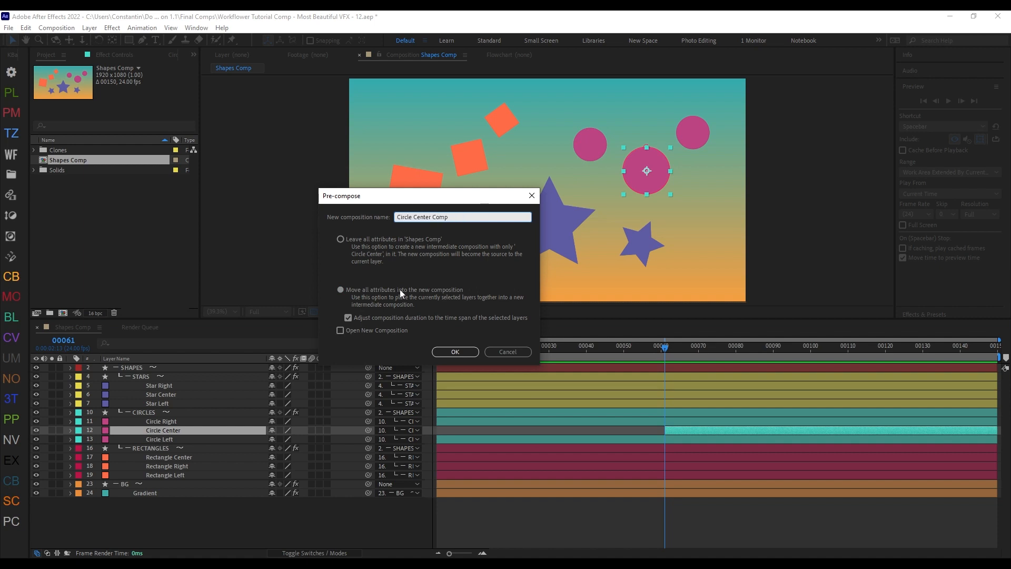
{"action": "left_click", "coordinate": [454, 352]}
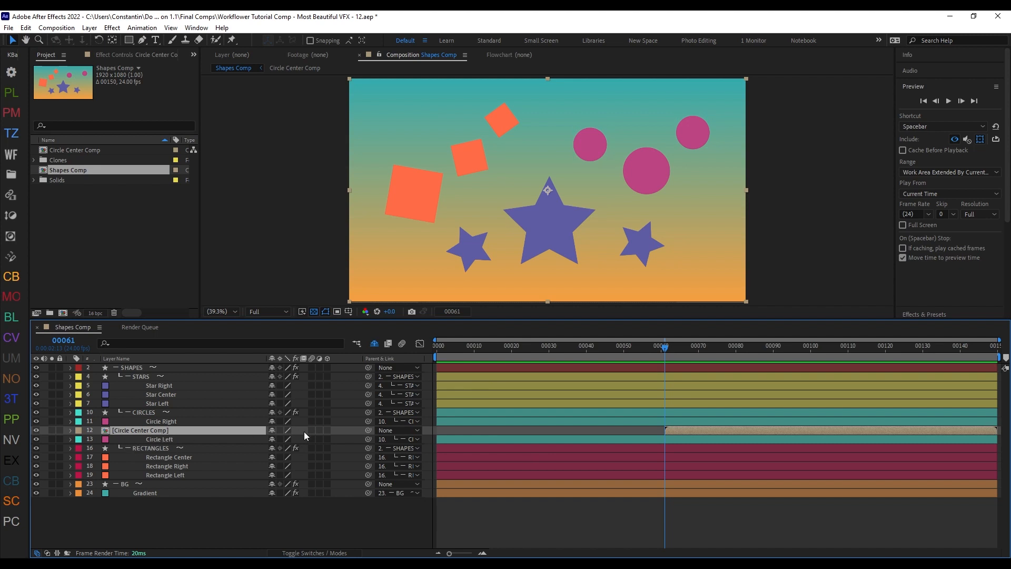
Step: Refresh the layout of Shapes Comp, open Circle Center Comp, and refresh its layout too
{"action": "key", "text": "shift+z"}
{"action": "double_click", "coordinate": [291, 431]}
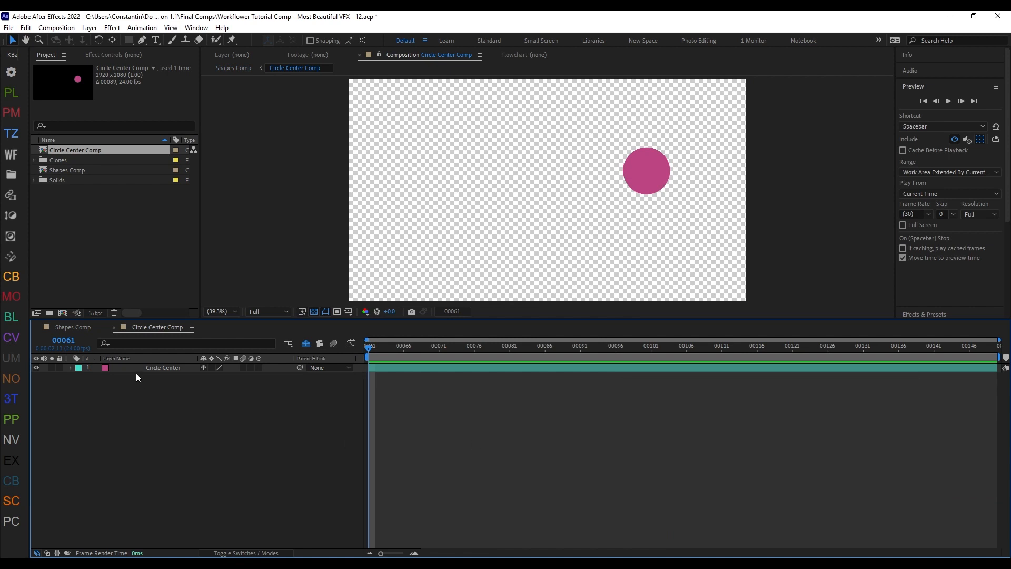
{"action": "key", "text": "shift+z"}
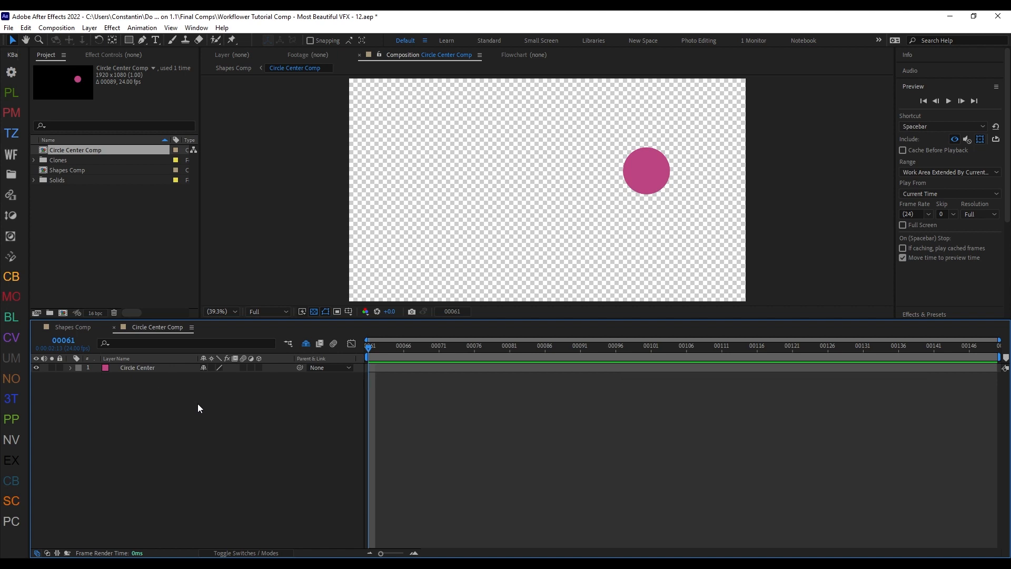
Step: Undo the layout refresh in Circle Center Comp and refresh it with the custom color label setting enabled
{"action": "key", "text": "ctrl+z"}
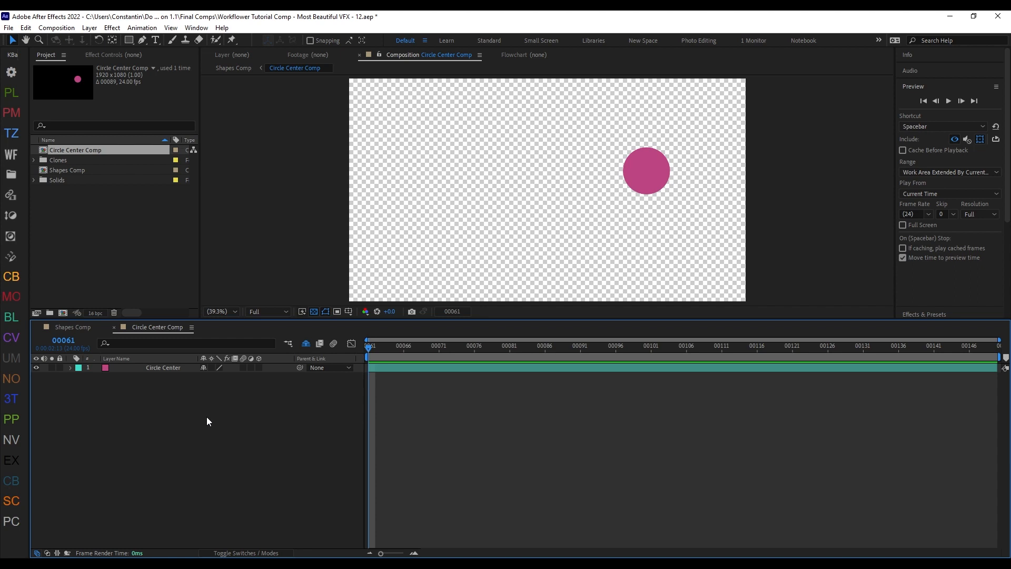
{"action": "key", "text": "ctrl+shift+space"}
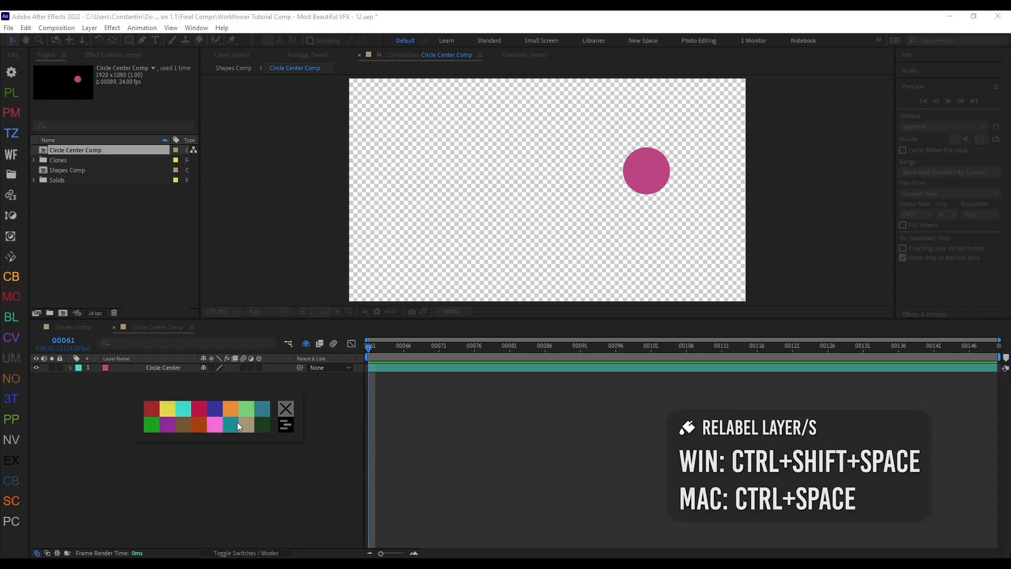
{"action": "left_click", "coordinate": [283, 428]}
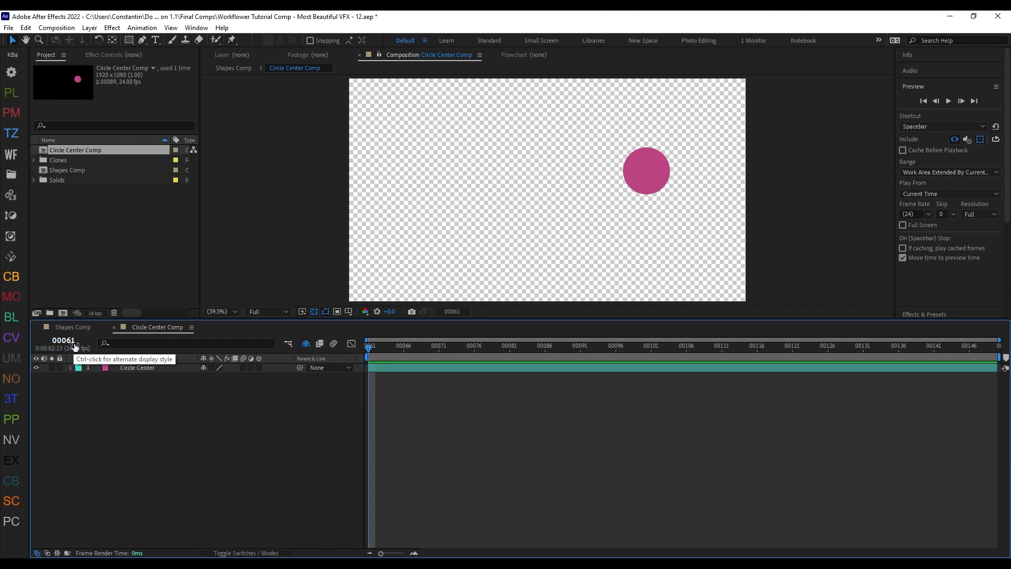
Step: Reopen Circle Center Comp from Shapes Comp and set its start frame to 0 in the composition settings
{"action": "key", "text": "Tab"}
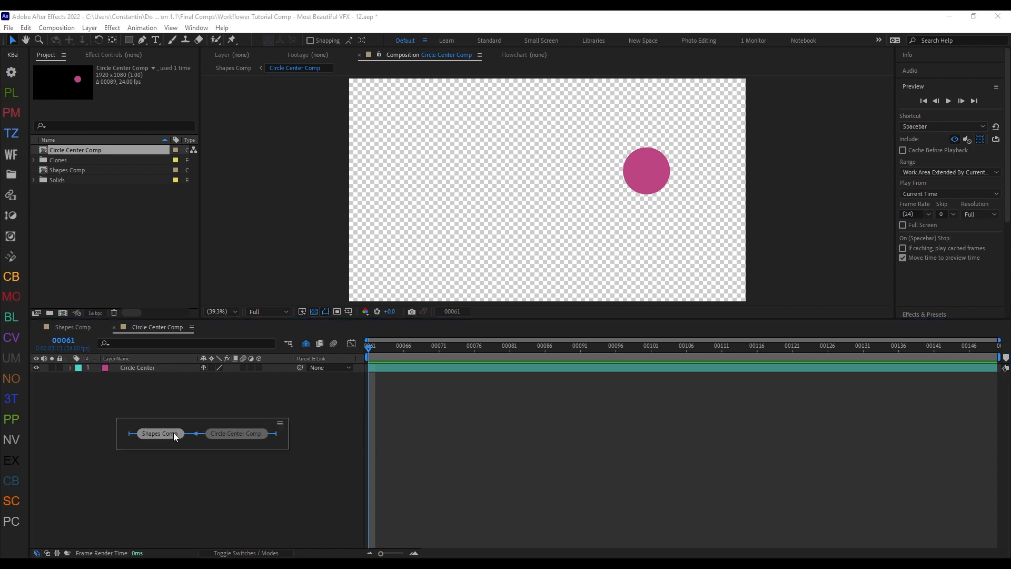
{"action": "left_click", "coordinate": [172, 432]}
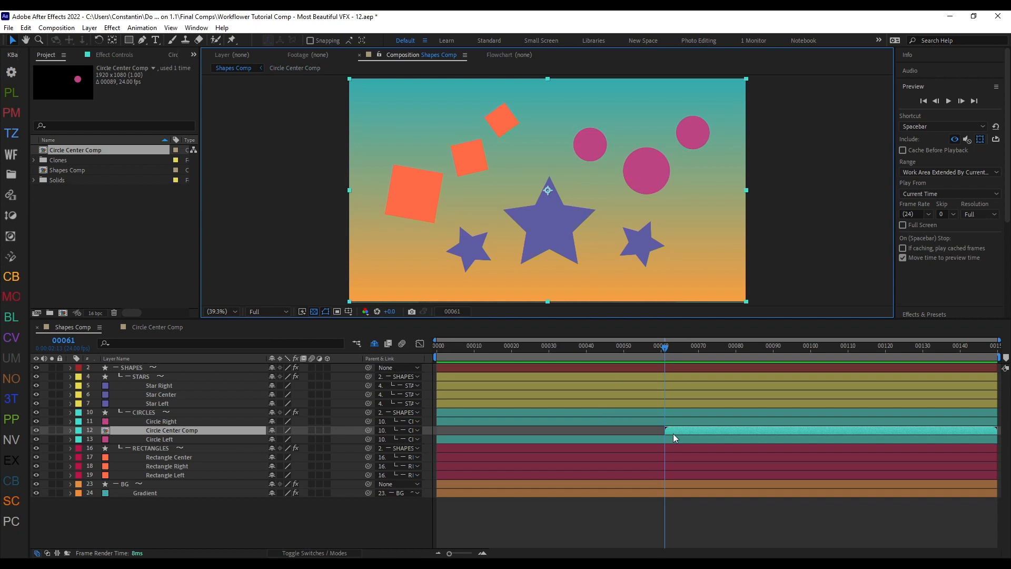
{"action": "double_click", "coordinate": [673, 434]}
{"action": "key", "text": "ctrl+k"}
{"action": "left_click", "coordinate": [377, 298]}
{"action": "type", "text": "0"}
{"action": "key", "text": "Return"}
Step: Crop Circle Center Comp to a region of interest about 334 x 316 px around the circle, and return to Shapes Comp
{"action": "left_click", "coordinate": [390, 368]}
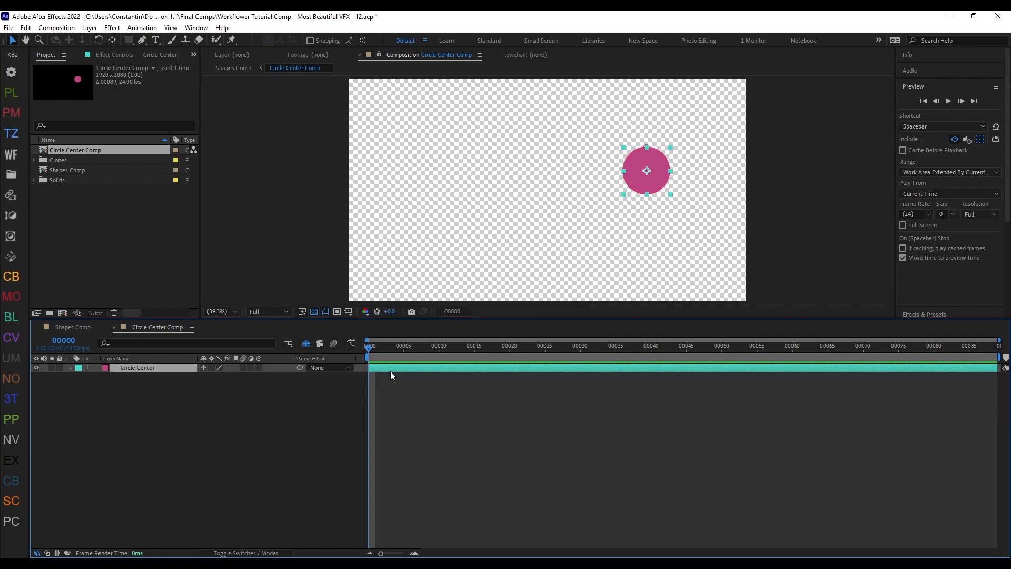
{"action": "left_click", "coordinate": [337, 311]}
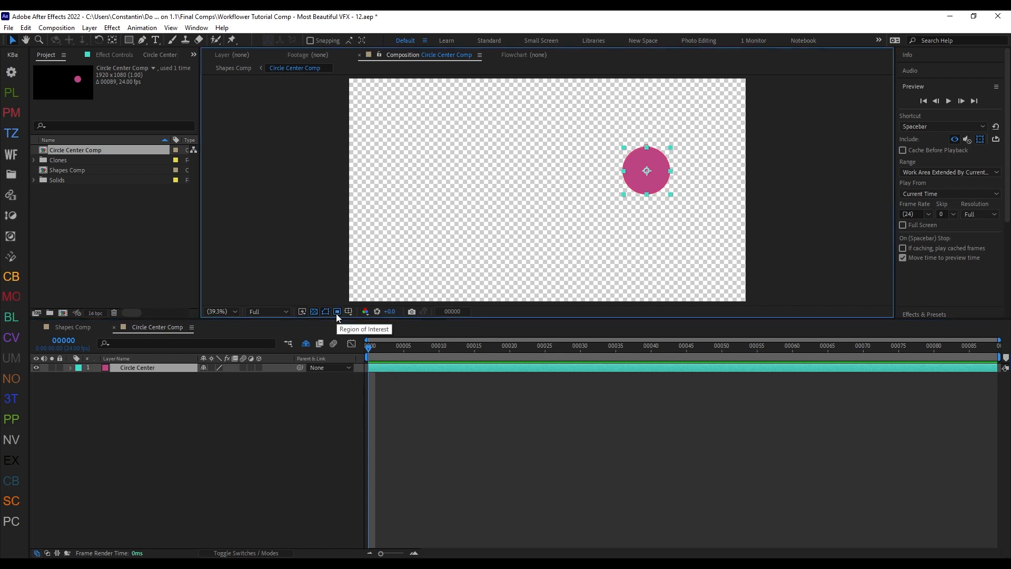
{"action": "left_click_drag", "start_coordinate": [611, 138], "coordinate": [686, 207]}
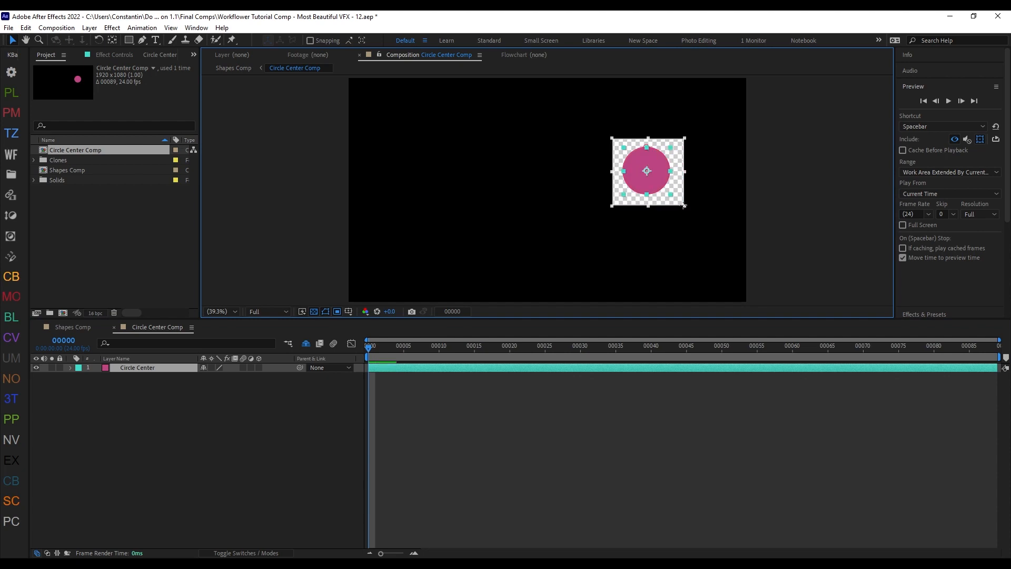
{"action": "left_click", "coordinate": [56, 27]}
{"action": "left_click", "coordinate": [99, 90]}
{"action": "key", "text": "Tab"}
{"action": "left_click", "coordinate": [271, 427]}
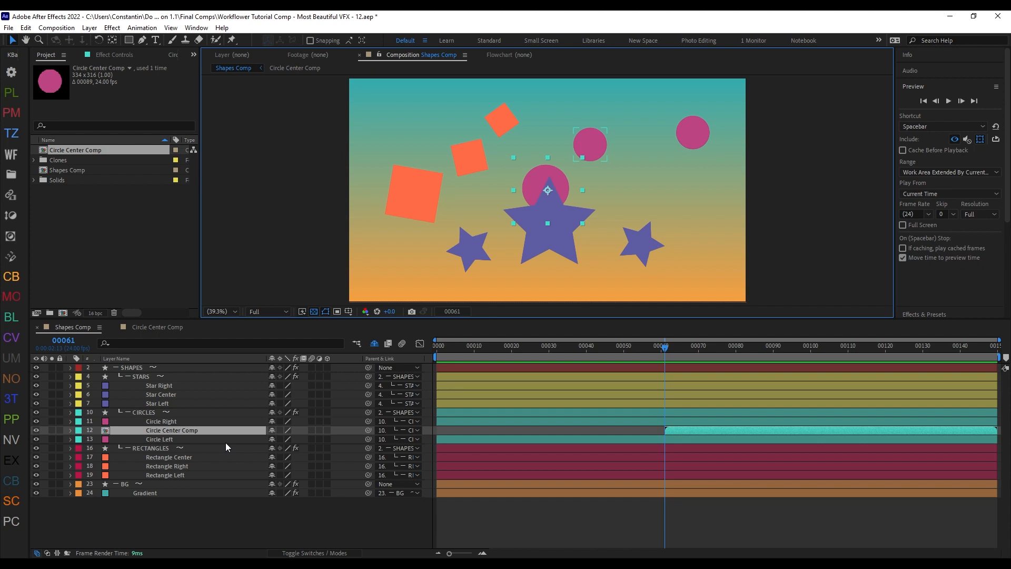
Step: Undo the pre-composition of Circle Center, and trim the start of the layer to frame 61
{"action": "key", "text": "ctrl+z"}
{"action": "key", "text": "ctrl+z"}
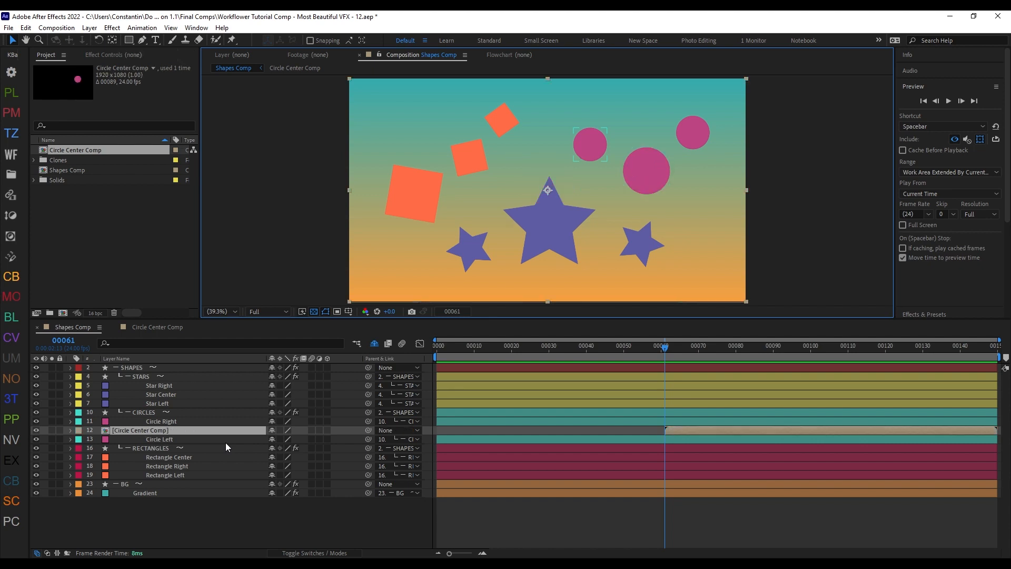
{"action": "key", "text": "ctrl+z"}
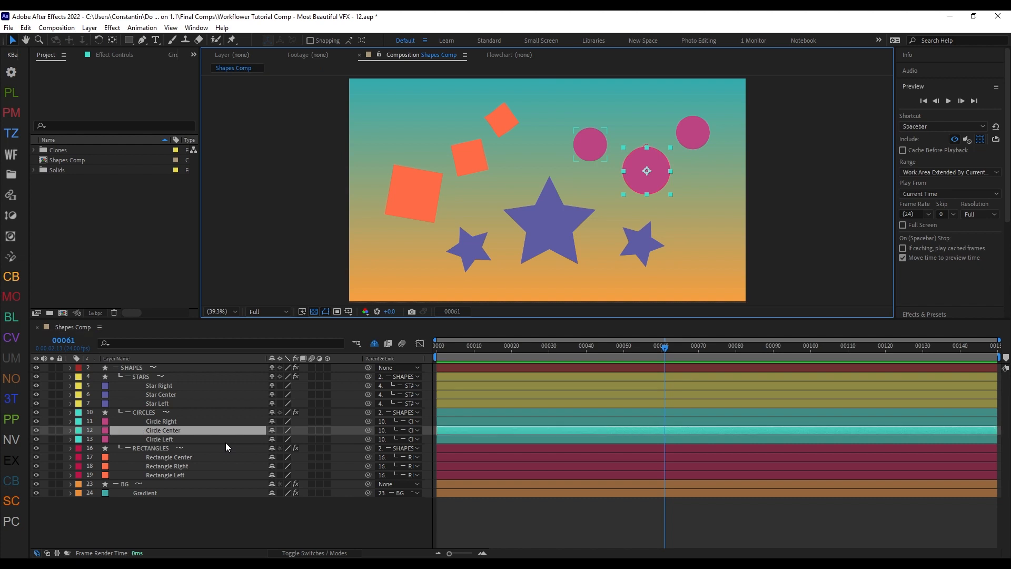
{"action": "key", "text": "alt+bracketleft"}
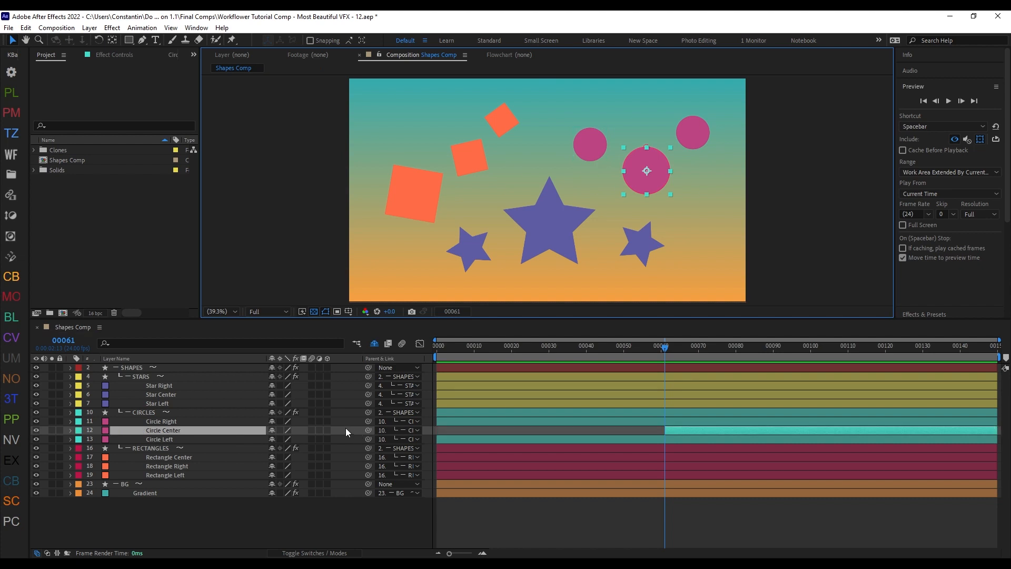
Step: Start Workflower's Precompose on Circle Center and try Comp Size with a 100 px margin on and off
{"action": "key", "text": "ctrl+alt+x"}
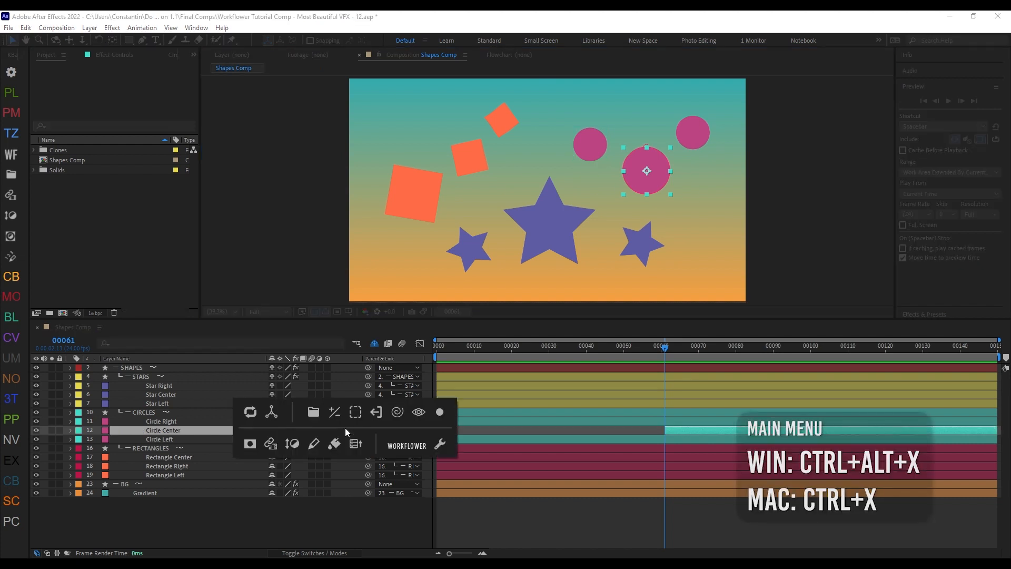
{"action": "key", "text": "alt"}
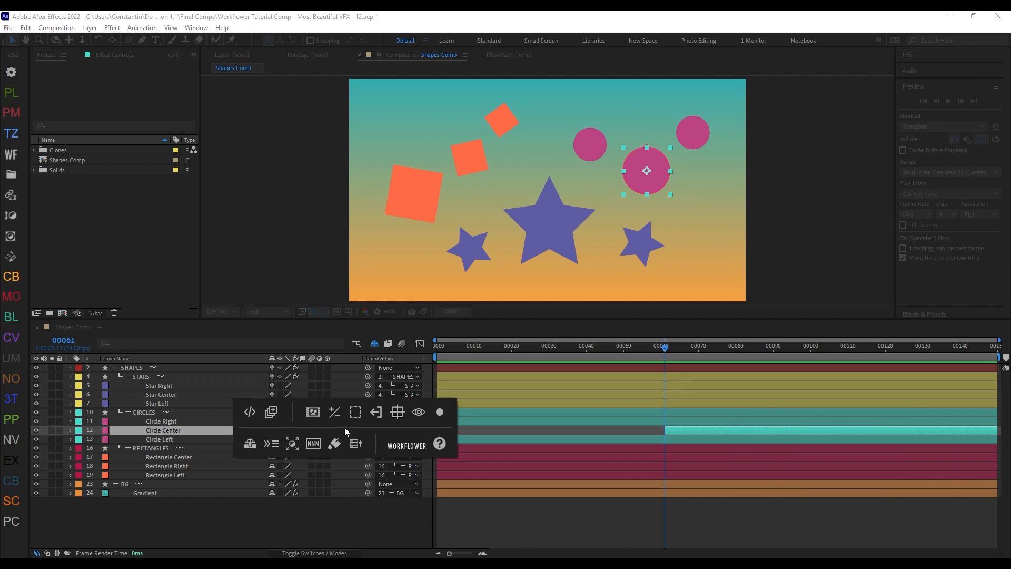
{"action": "left_click", "coordinate": [313, 413], "text": "ctrl"}
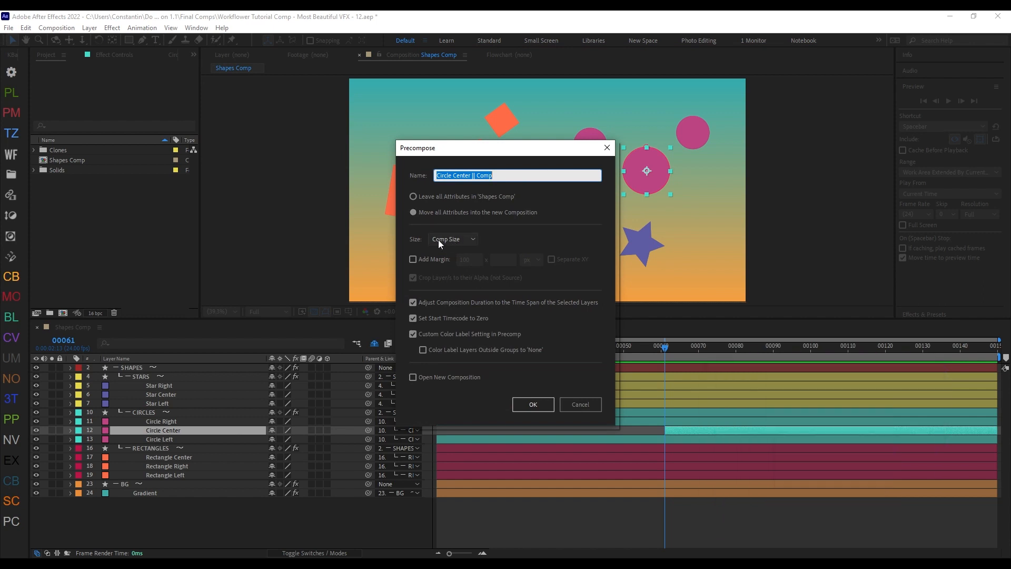
{"action": "left_click", "coordinate": [453, 239]}
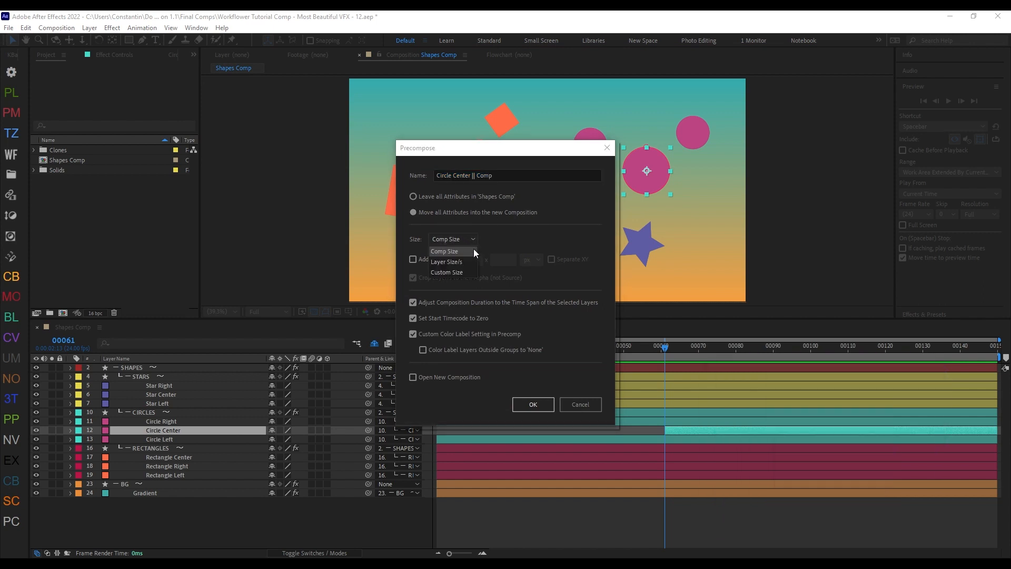
{"action": "left_click", "coordinate": [437, 250]}
{"action": "left_click", "coordinate": [445, 259]}
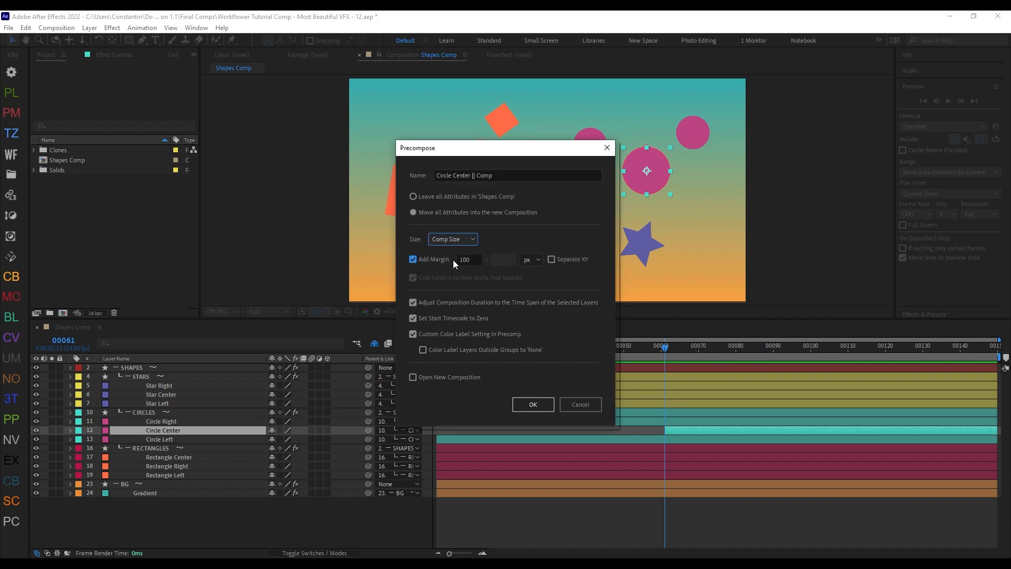
{"action": "left_click", "coordinate": [453, 260]}
Step: Try the Custom Size and Layer Size/s options for the new precomposition
{"action": "left_click", "coordinate": [454, 240]}
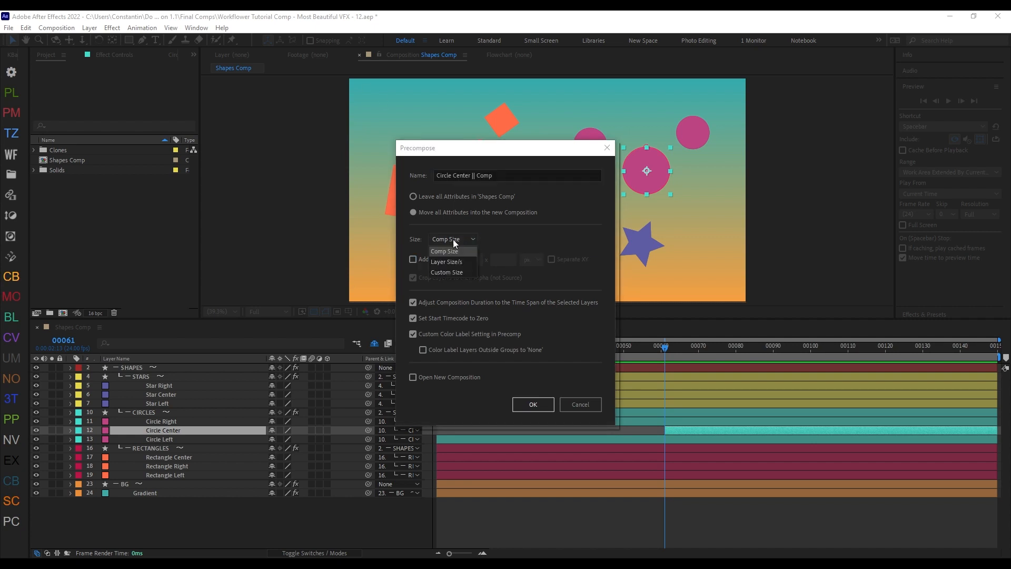
{"action": "left_click", "coordinate": [455, 272]}
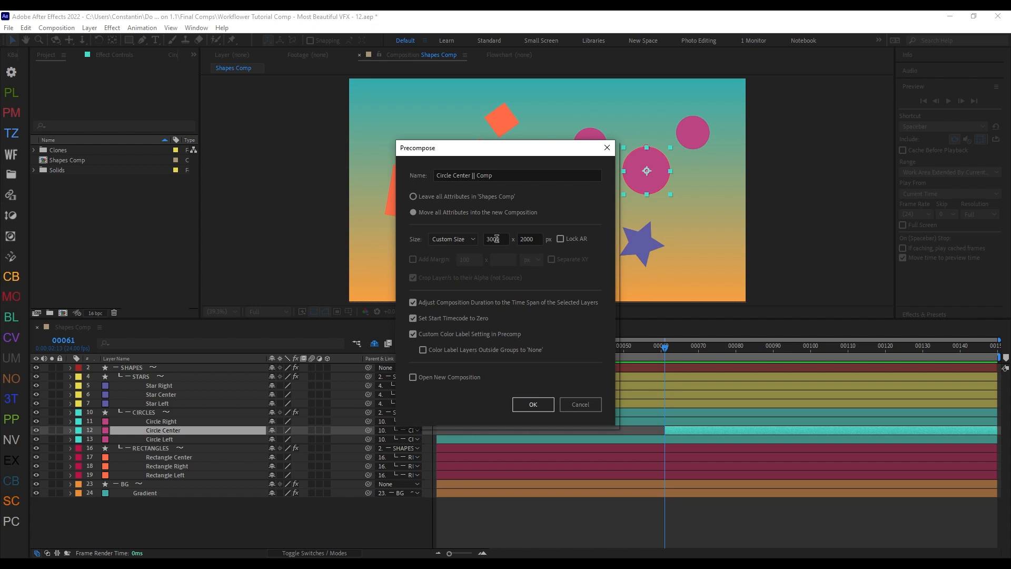
{"action": "left_click", "coordinate": [466, 242]}
{"action": "left_click", "coordinate": [463, 263]}
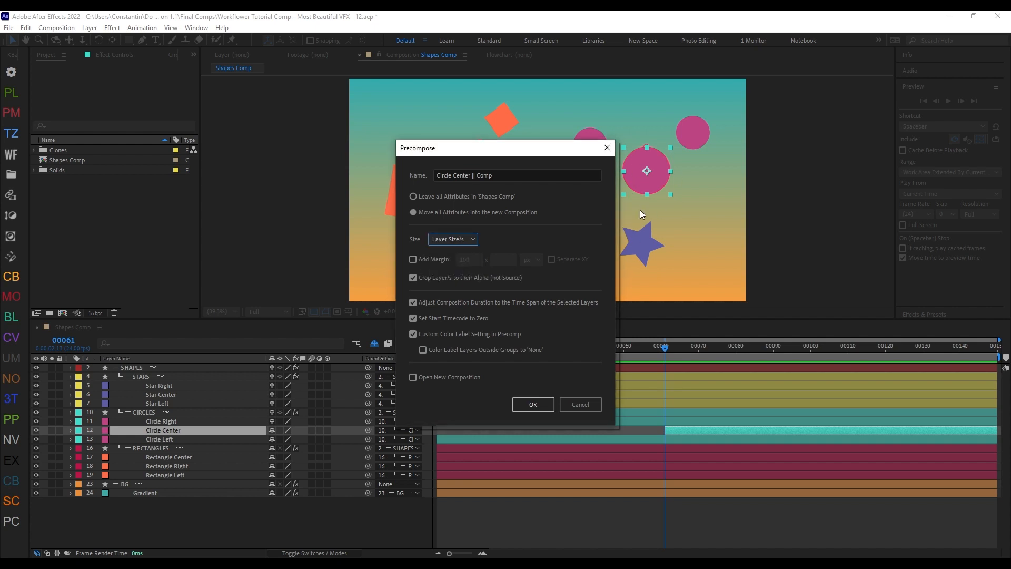
Step: Try a 100 px margin with alpha cropping off and on, and cancel the precomposition
{"action": "left_click", "coordinate": [425, 261]}
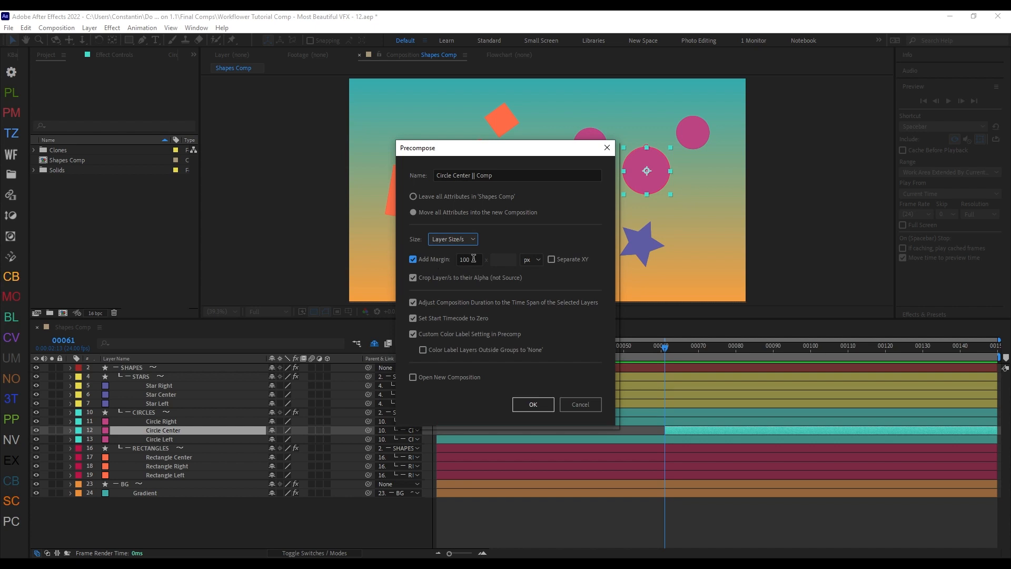
{"action": "left_click", "coordinate": [444, 279]}
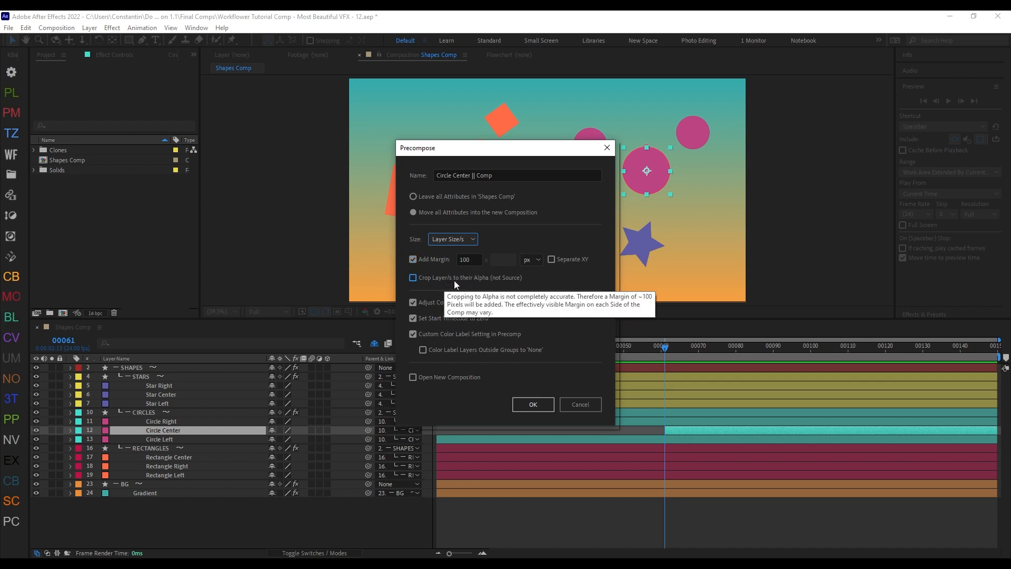
{"action": "left_click", "coordinate": [479, 278]}
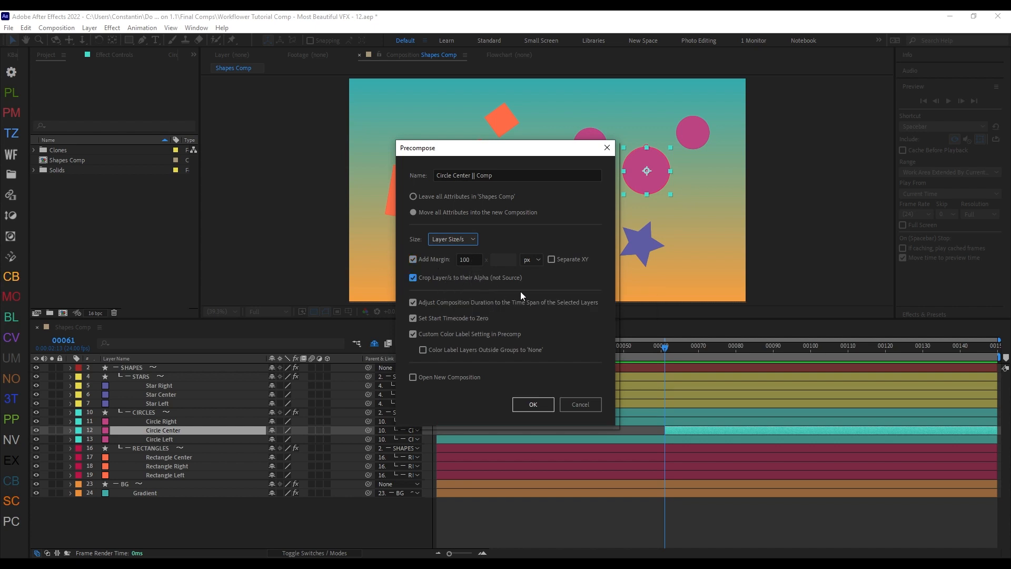
{"action": "left_click", "coordinate": [590, 401]}
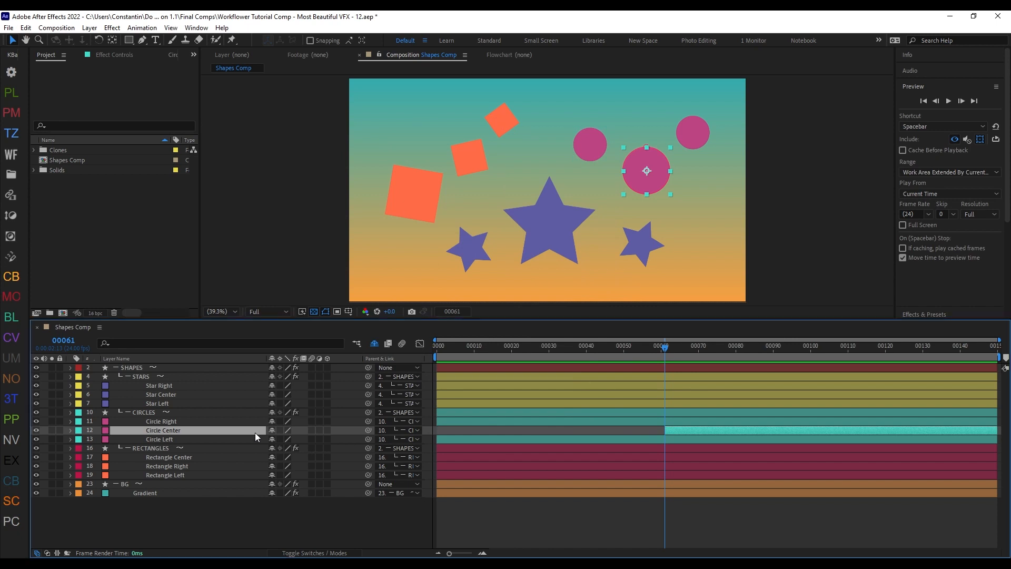
Step: Set the mode of Circle Center's Mask 1 to None, undo the change, and collapse the layer's mask properties
{"action": "key", "text": "m"}
{"action": "left_click", "coordinate": [299, 440]}
{"action": "left_click", "coordinate": [307, 453]}
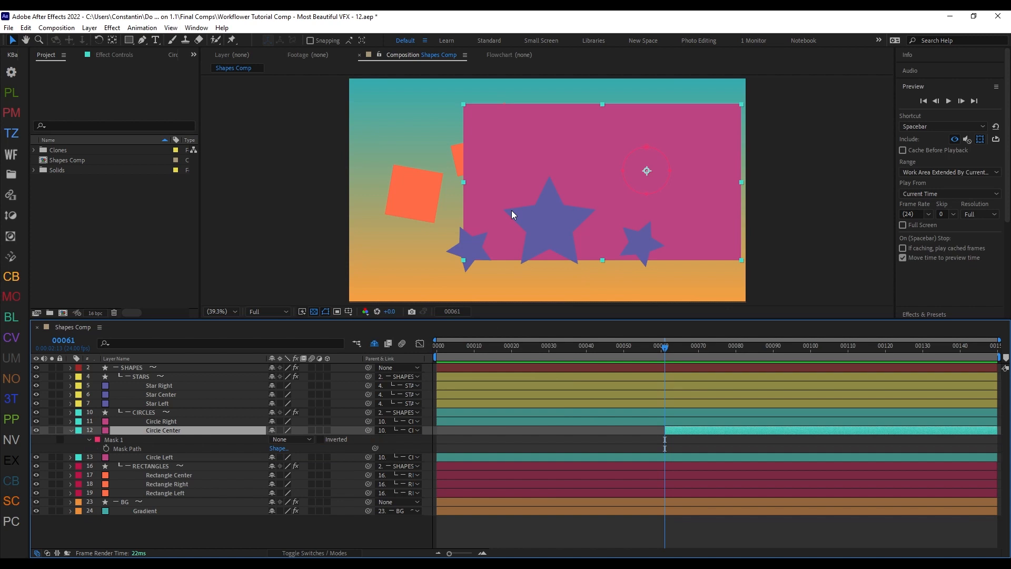
{"action": "key", "text": "ctrl+z"}
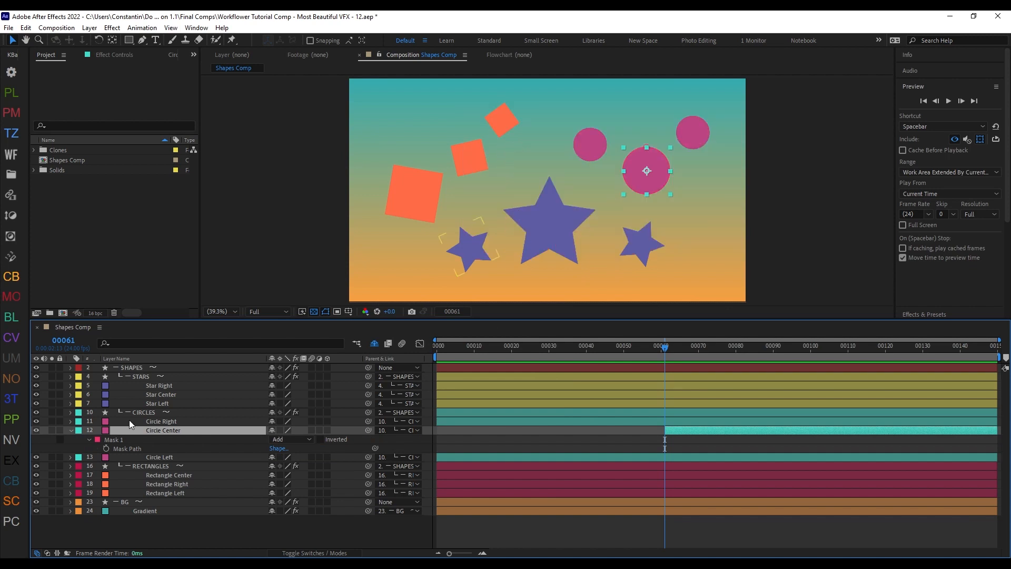
{"action": "left_click", "coordinate": [71, 430]}
Step: Precompose Circle Center with Workflower as "Circle Center || Comp", using Layer Size/s, a 100 px margin and cropping to alpha
{"action": "key", "text": "ctrl+F1"}
{"action": "left_click", "coordinate": [453, 238]}
{"action": "left_click", "coordinate": [458, 258]}
{"action": "left_click", "coordinate": [440, 260]}
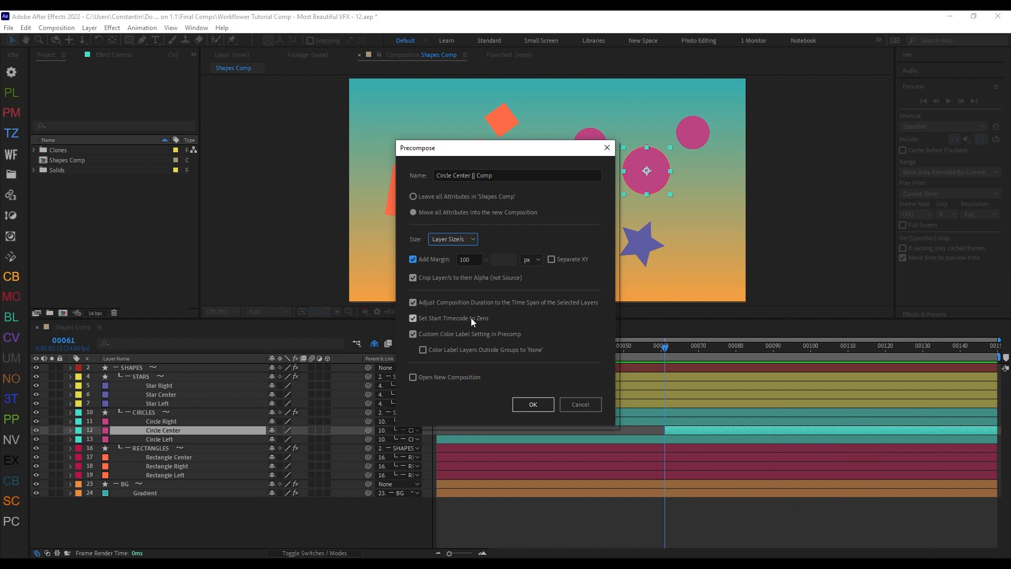
{"action": "left_click", "coordinate": [448, 324]}
{"action": "left_click", "coordinate": [465, 337]}
{"action": "left_click", "coordinate": [478, 336]}
{"action": "left_click", "coordinate": [534, 404]}
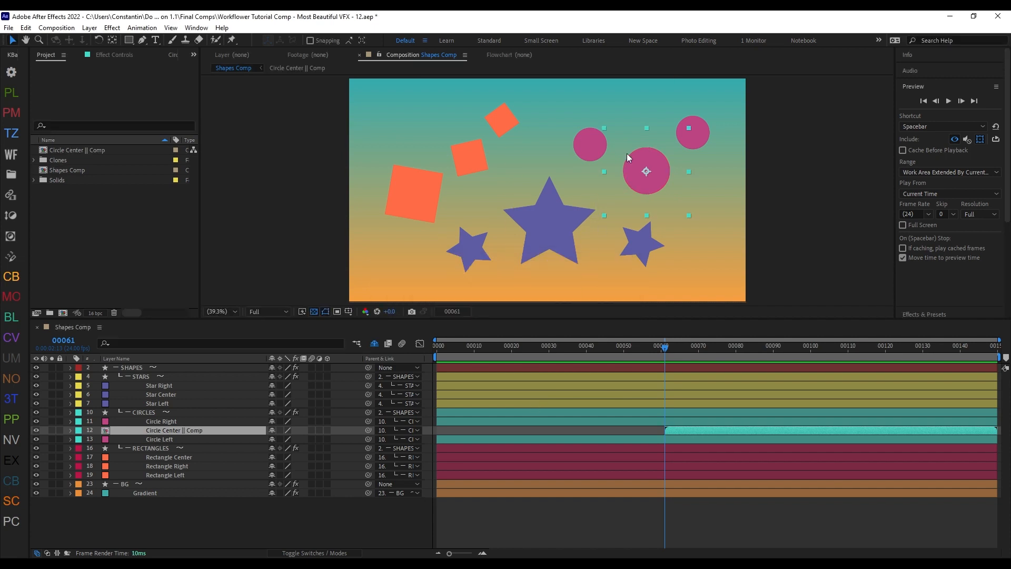
Step: Examine the size, timing and label of Circle Center || Comp, switching between it and Shapes Comp
{"action": "double_click", "coordinate": [248, 431]}
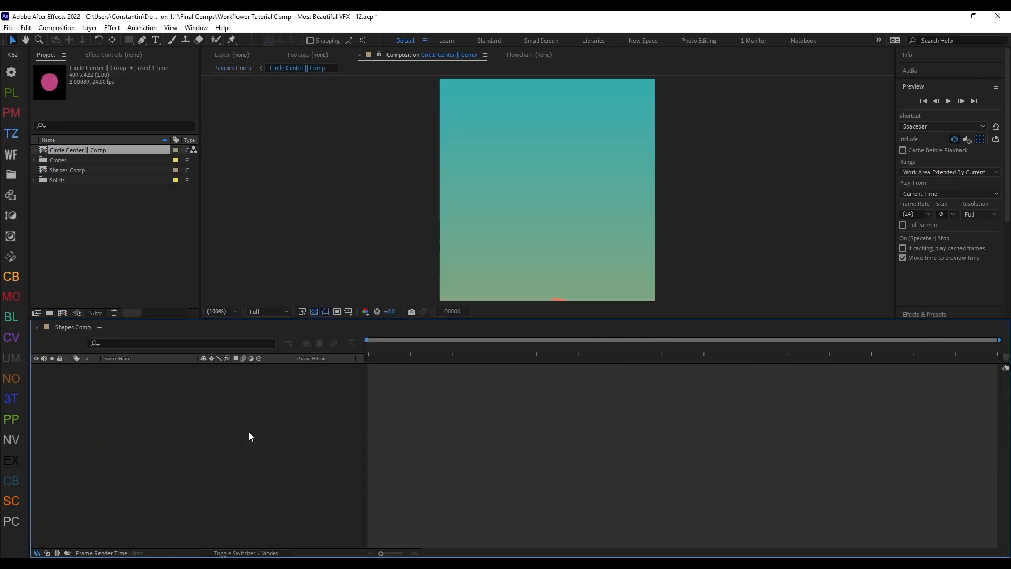
{"action": "key", "text": "Tab"}
{"action": "left_click", "coordinate": [494, 438]}
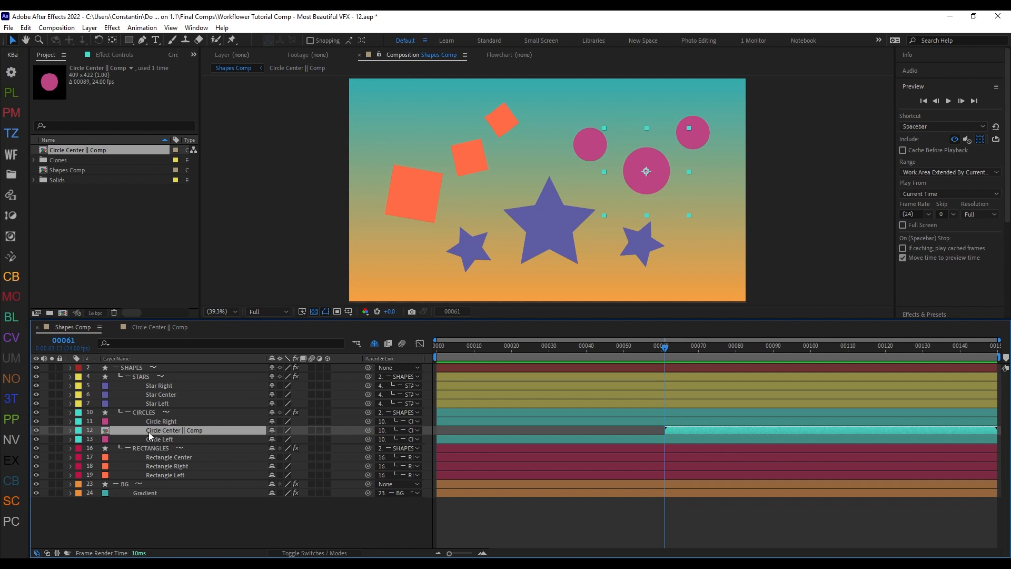
{"action": "double_click", "coordinate": [220, 431]}
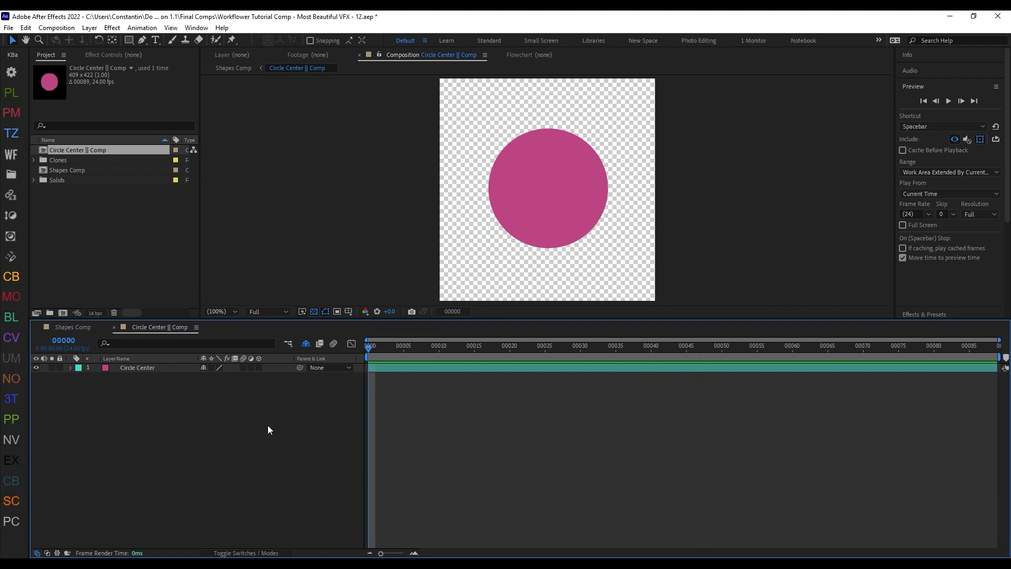
{"action": "key", "text": "shift+Escape"}
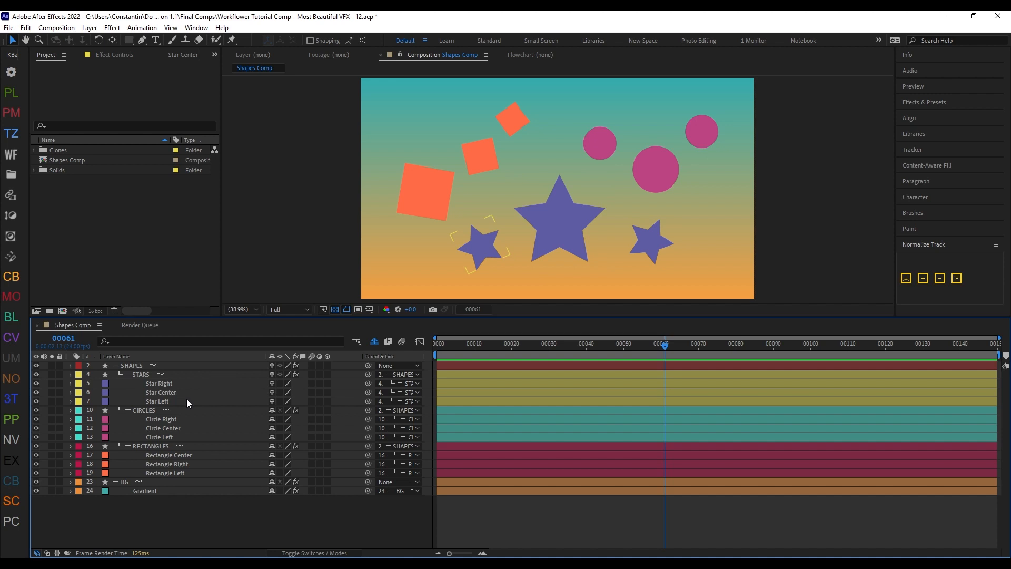
Step: Draw a closed polygonal mask on the STARS group around the center star, cutting across both side stars
{"action": "left_click", "coordinate": [199, 378]}
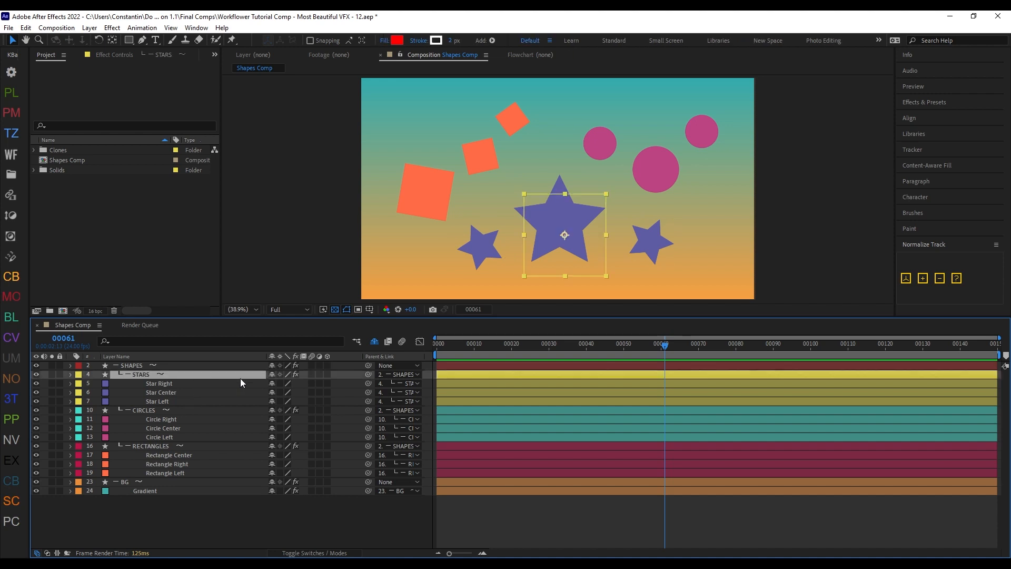
{"action": "key", "text": "g"}
{"action": "left_click", "coordinate": [489, 199]}
{"action": "left_click", "coordinate": [487, 272]}
{"action": "left_click", "coordinate": [633, 265]}
{"action": "left_click", "coordinate": [652, 235]}
{"action": "left_click", "coordinate": [595, 177]}
{"action": "left_click", "coordinate": [490, 200]}
Step: Try a Curves effect on the STARS group and undo it
{"action": "key", "text": "ctrl+space"}
{"action": "type", "text": "c"}
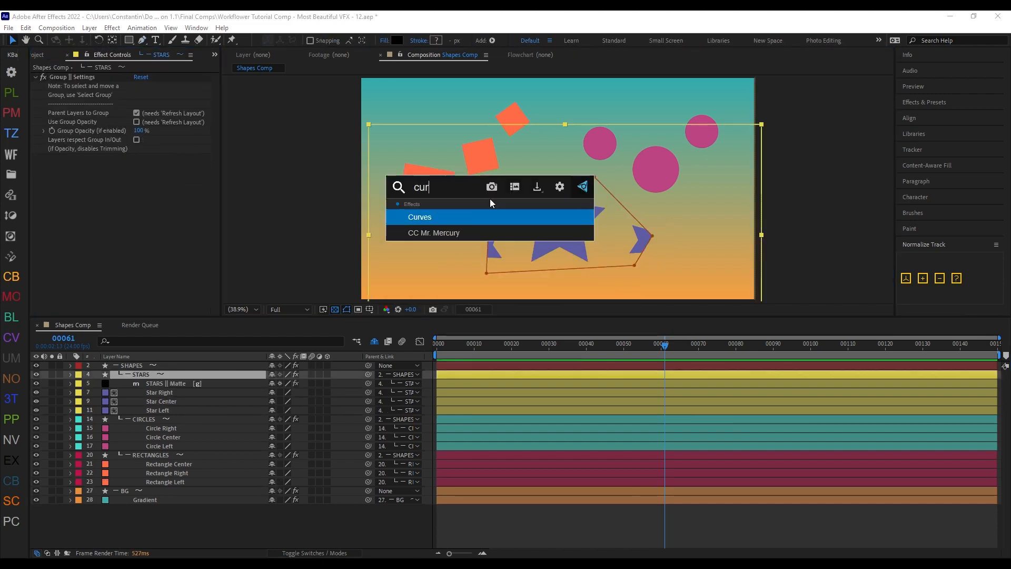
{"action": "type", "text": "urves"}
{"action": "key", "text": "Return"}
{"action": "key", "text": "ctrl+z"}
{"action": "key", "text": "ctrl+z"}
Step: Apply a Hue/Saturation effect to the STARS group
{"action": "key", "text": "ctrl+space"}
{"action": "type", "text": "hue"}
{"action": "key", "text": "Return"}
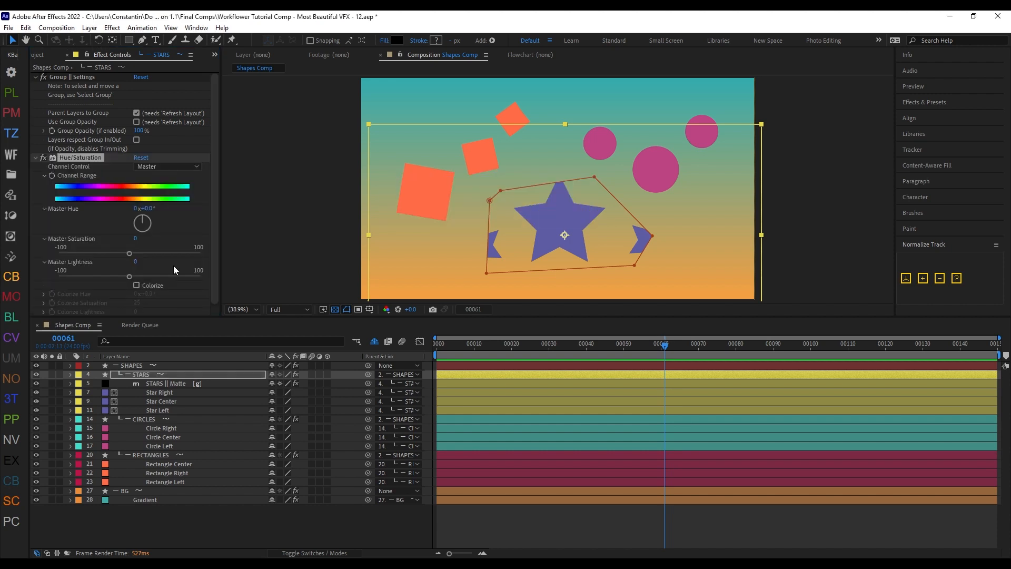
Step: Set the STARS group's Master Hue to +103°, enable Group Opacity and keyframe a fade-in
{"action": "left_click", "coordinate": [151, 226]}
{"action": "left_click", "coordinate": [501, 344]}
{"action": "left_click", "coordinate": [136, 122]}
{"action": "left_click", "coordinate": [52, 131]}
{"action": "left_click", "coordinate": [454, 345]}
{"action": "left_click_drag", "start_coordinate": [138, 130], "coordinate": [84, 131]}
Step: Reveal the STARS group's keyframes and move the two Group Opacity keyframes to frames 0 and 10
{"action": "left_click", "coordinate": [484, 345]}
{"action": "key", "text": "u"}
{"action": "left_click_drag", "start_coordinate": [454, 392], "coordinate": [437, 393]}
{"action": "left_click_drag", "start_coordinate": [499, 393], "coordinate": [475, 393]}
Step: Keyframe the STARS group's Position from frame 0 to frame 16 so the stars travel rightward and slightly down
{"action": "mouse_move", "coordinate": [485, 345]}
{"action": "left_mouse_down"}
{"action": "mouse_move", "coordinate": [437, 346]}
{"action": "mouse_move", "coordinate": [496, 346]}
{"action": "left_mouse_up"}
{"action": "key", "text": "shift+p"}
{"action": "left_click", "coordinate": [97, 402]}
{"action": "left_click_drag", "start_coordinate": [631, 258], "coordinate": [741, 280]}
Step: Enable motion blur for the three star layers and the composition, and inspect the blur at frame 8
{"action": "left_click_drag", "start_coordinate": [312, 428], "coordinate": [314, 448]}
{"action": "left_click", "coordinate": [401, 341]}
{"action": "left_click", "coordinate": [467, 345]}
{"action": "scroll", "coordinate": [678, 239], "scroll_direction": "up", "scroll_amount": 3}
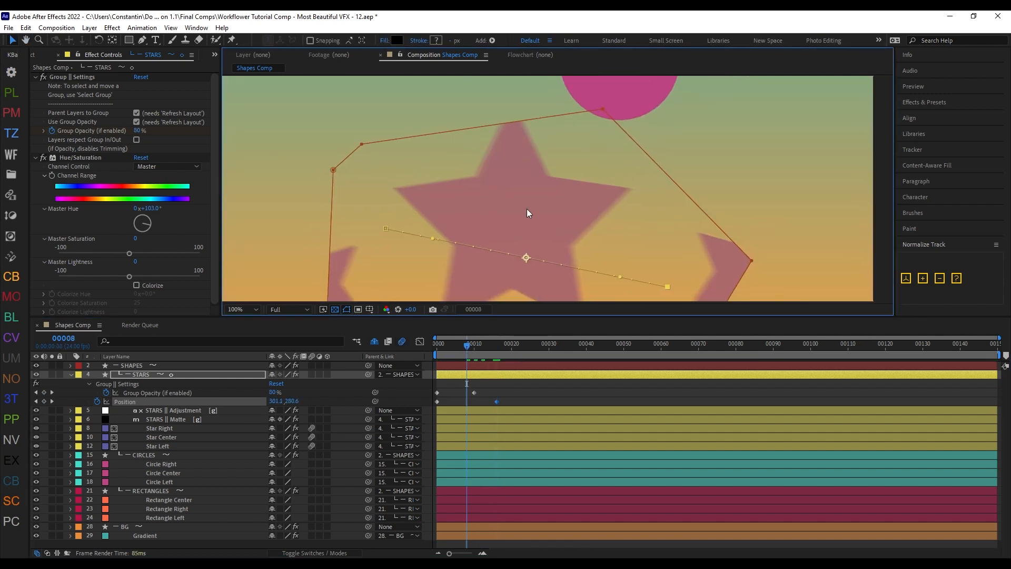
{"action": "key", "text": "shift+slash"}
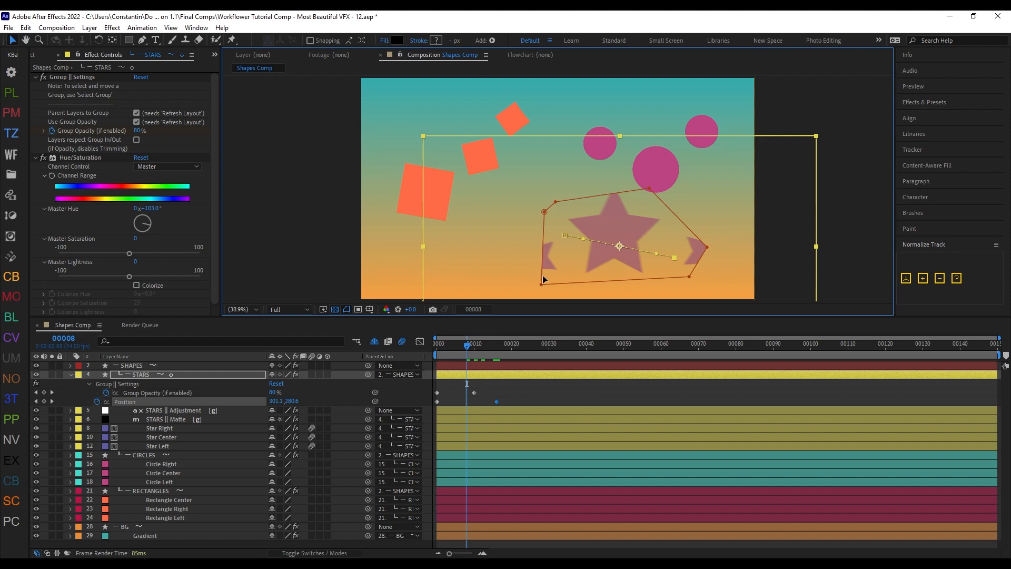
Step: Precompose the STARS group as Stars, converting the group to a precomp at layer size with a 100 px margin
{"action": "left_click", "coordinate": [185, 375]}
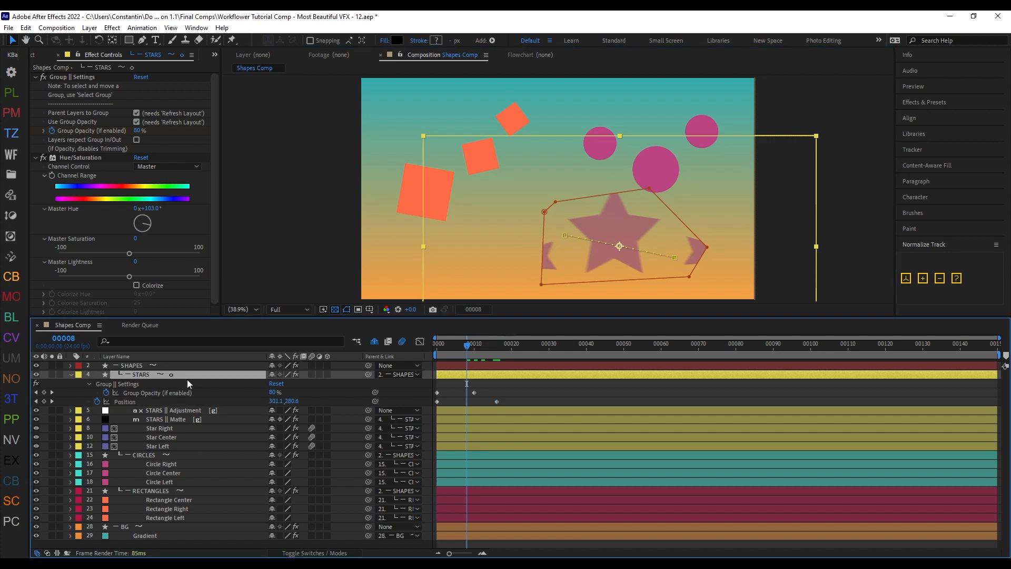
{"action": "key", "text": "ctrl+F1"}
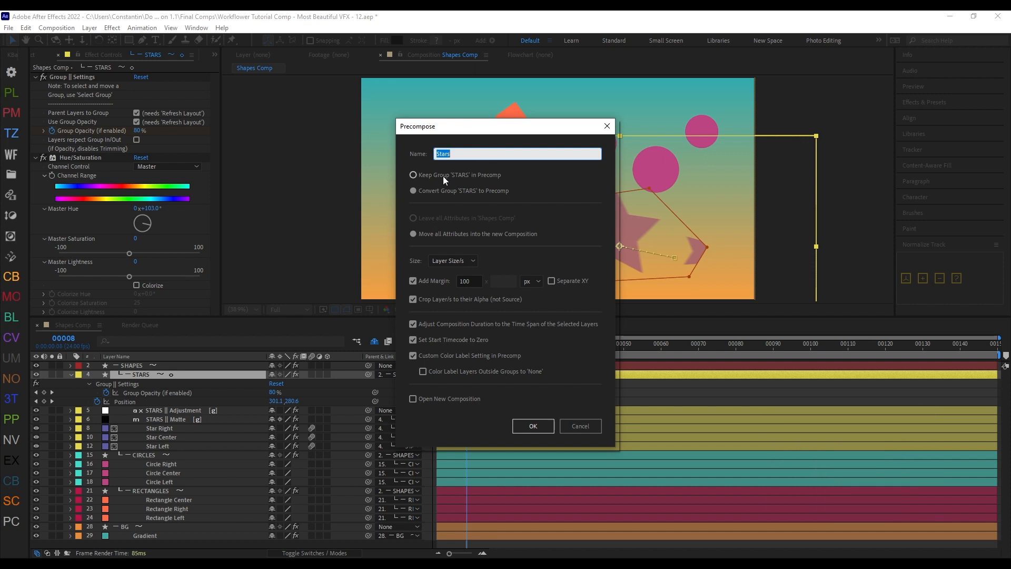
{"action": "left_click", "coordinate": [413, 175]}
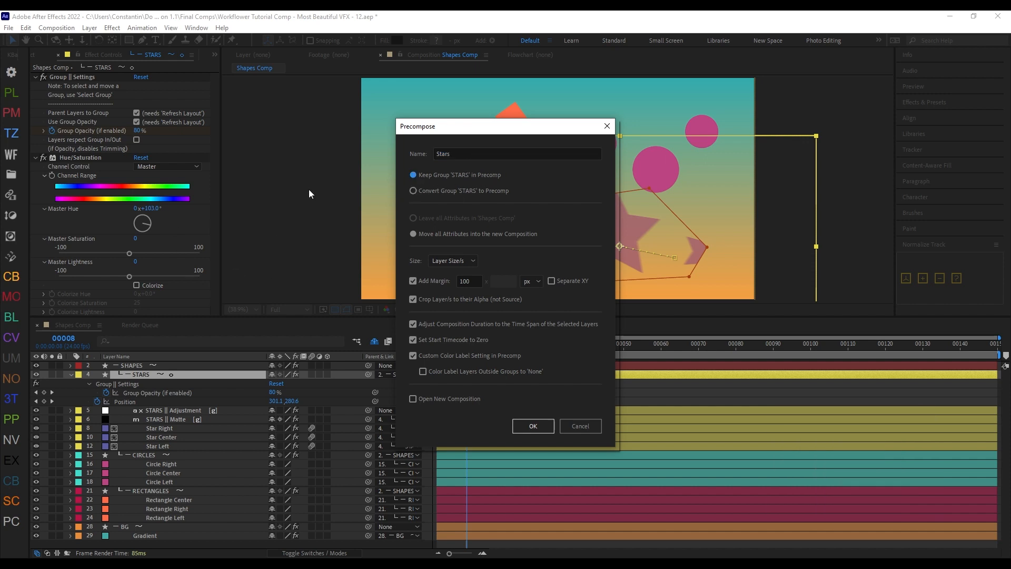
{"action": "left_click", "coordinate": [450, 193]}
{"action": "left_click", "coordinate": [530, 433]}
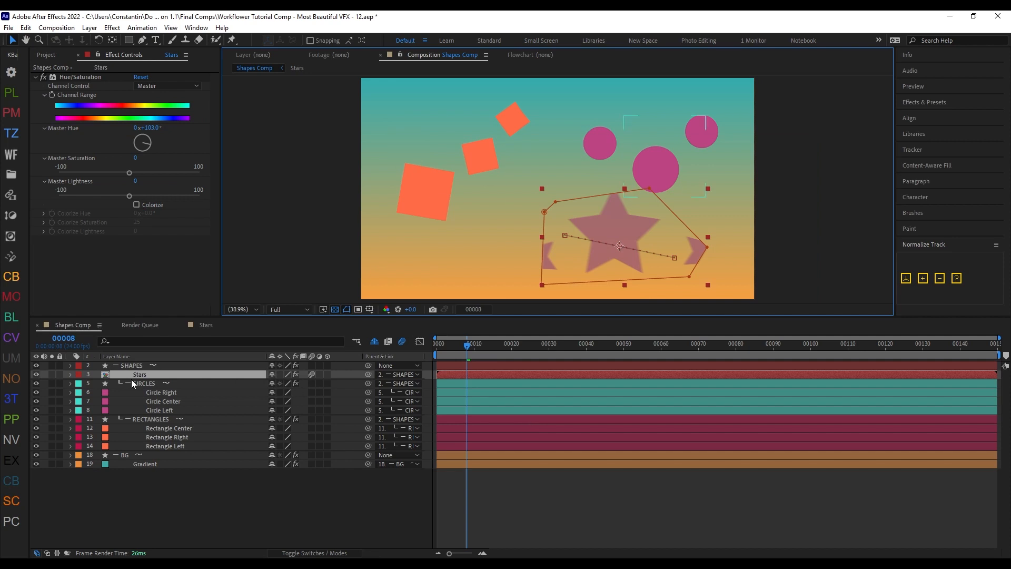
Step: Reveal the Stars precomp's keyframes and scrub to frame 10 to check its position and opacity animation
{"action": "left_click", "coordinate": [145, 373]}
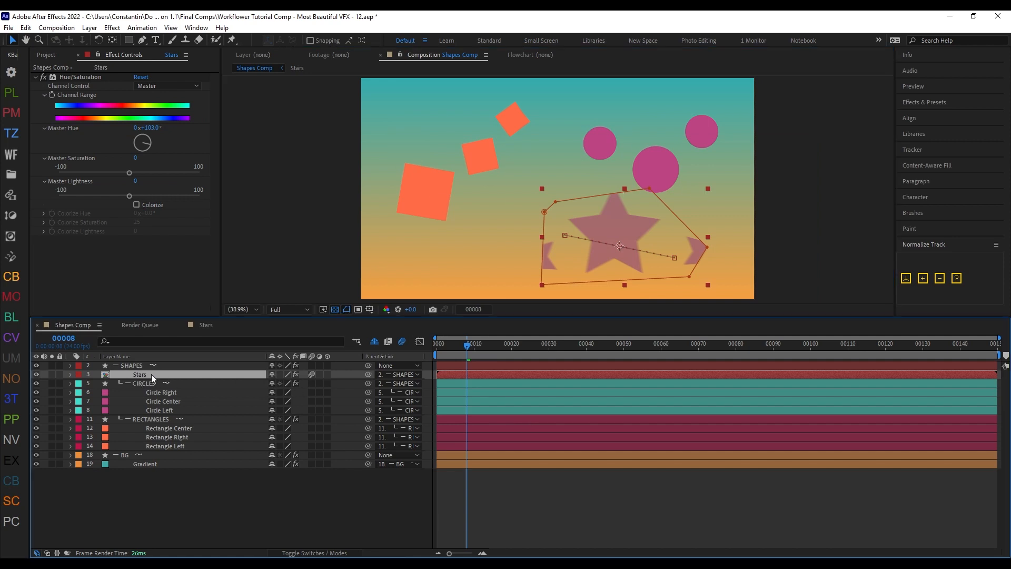
{"action": "key", "text": "u"}
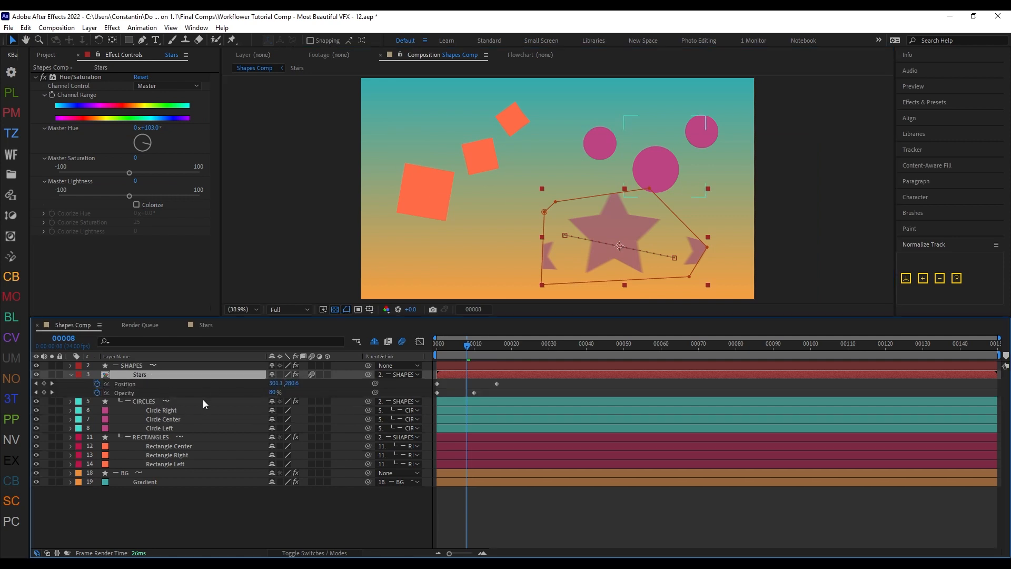
{"action": "left_click", "coordinate": [455, 350]}
{"action": "left_click_drag", "start_coordinate": [447, 352], "coordinate": [476, 365]}
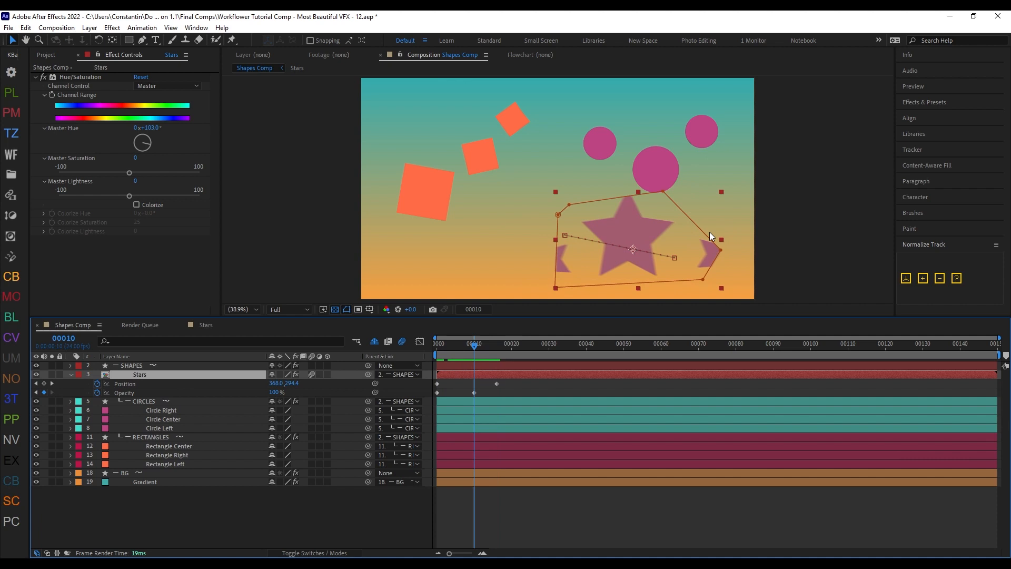
Step: Inspect the Stars layer's mask properties and the precomp's contents, returning to Shapes Comp to scrub to frame 11
{"action": "key", "text": "m"}
{"action": "key", "text": "m"}
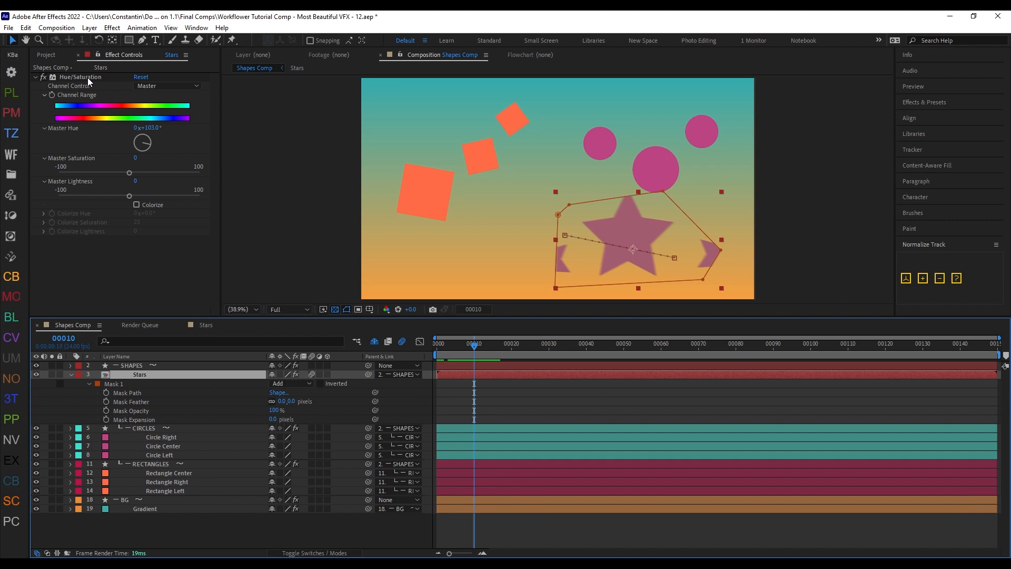
{"action": "double_click", "coordinate": [193, 375]}
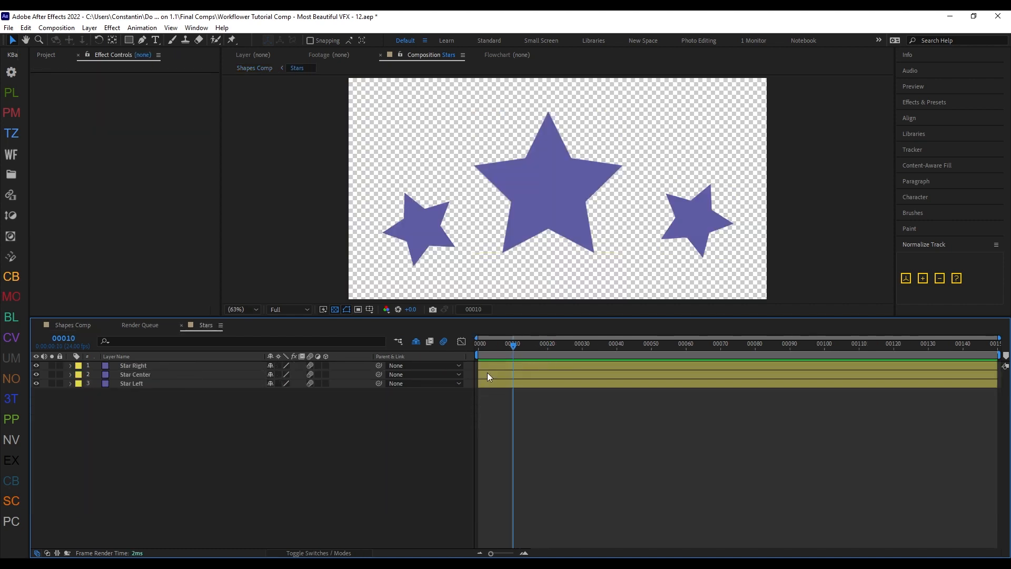
{"action": "key", "text": "shift+Escape"}
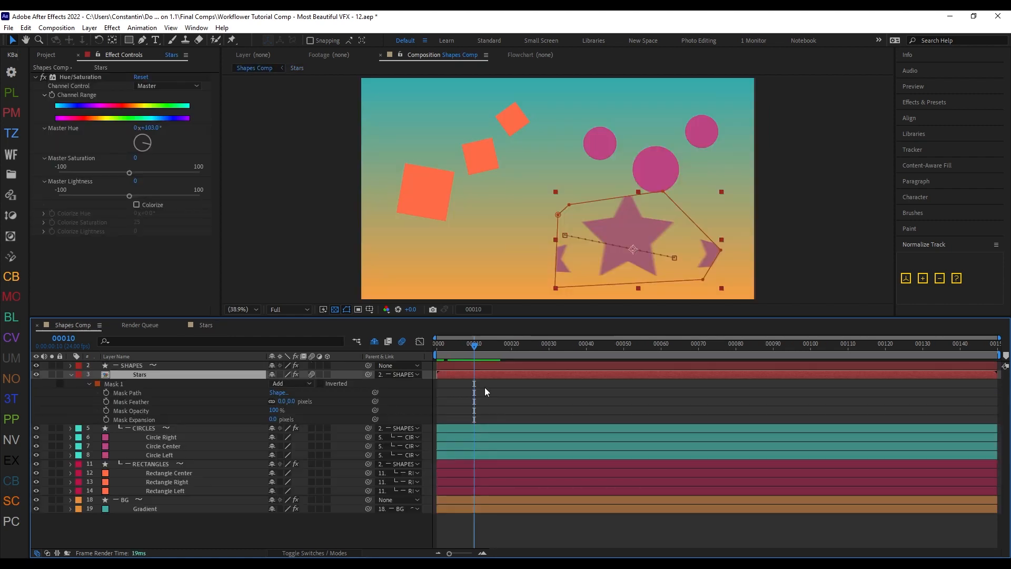
{"action": "left_click_drag", "start_coordinate": [471, 344], "coordinate": [476, 352]}
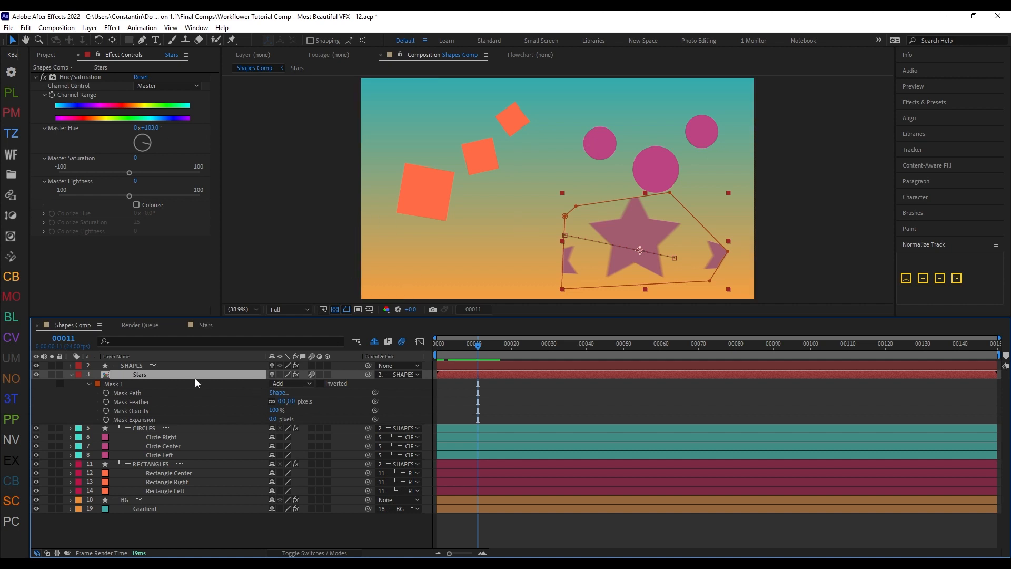
Step: Convert the Stars precomp back into a group, with Remove Precomp Source 'Stars' enabled
{"action": "key", "text": "ctrl+F1"}
{"action": "left_click_drag", "start_coordinate": [477, 111], "coordinate": [435, 106]}
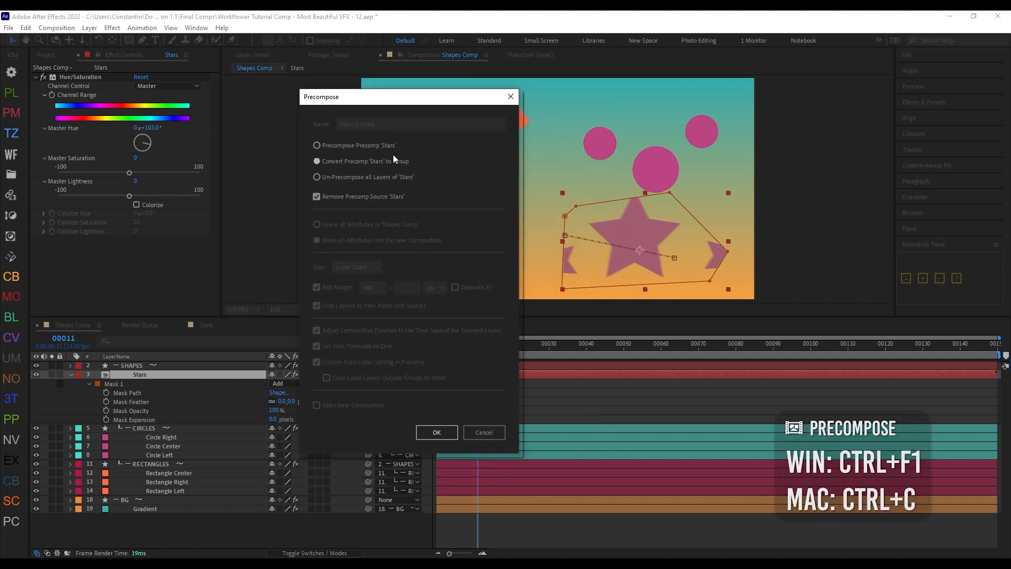
{"action": "left_click", "coordinate": [362, 146]}
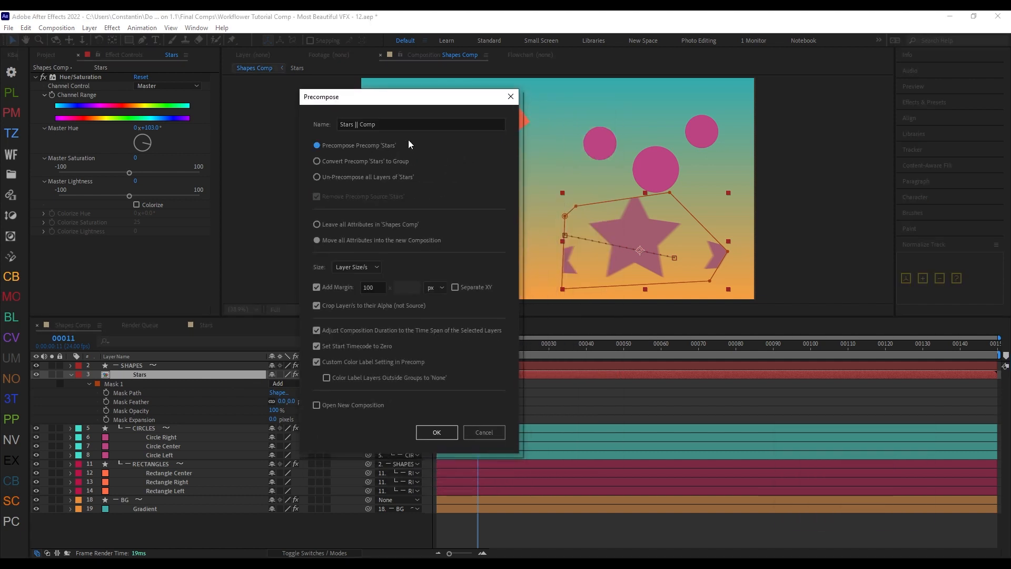
{"action": "left_click", "coordinate": [353, 176]}
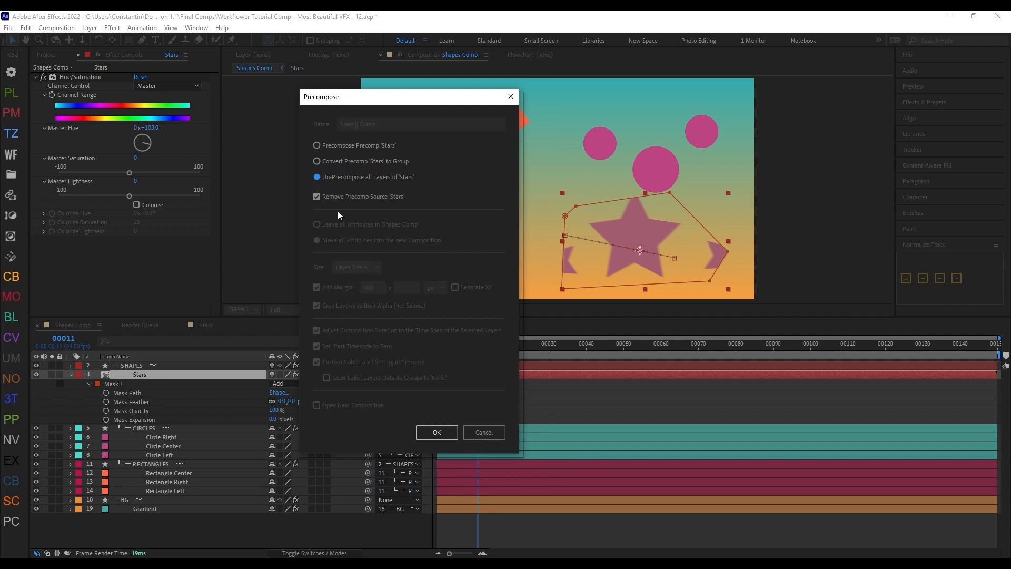
{"action": "left_click", "coordinate": [380, 161]}
{"action": "left_click", "coordinate": [344, 198]}
{"action": "left_click", "coordinate": [390, 195]}
{"action": "left_click", "coordinate": [442, 432]}
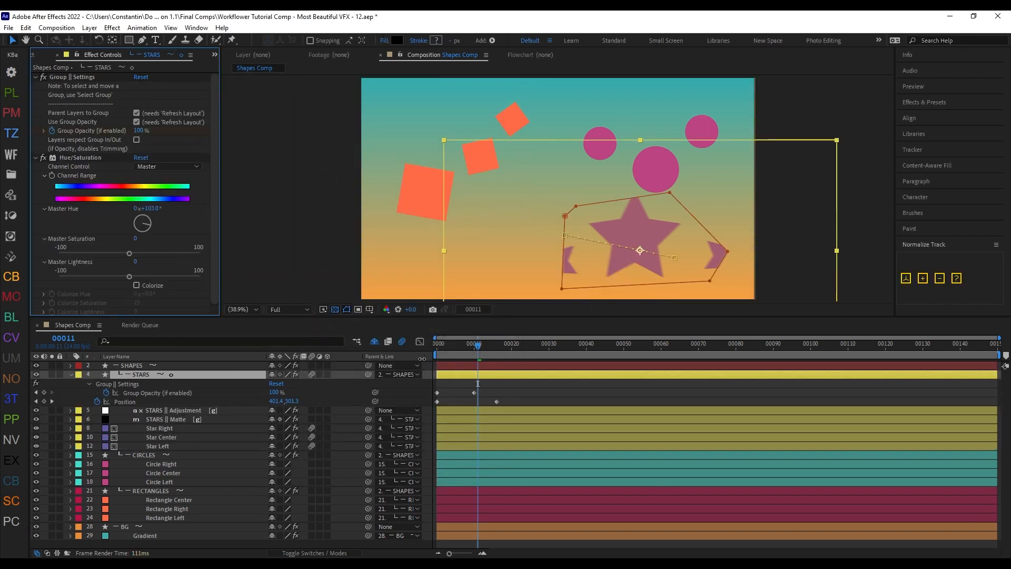
{"action": "mouse_move", "coordinate": [476, 347]}
{"action": "left_mouse_down"}
{"action": "mouse_move", "coordinate": [425, 365]}
{"action": "mouse_move", "coordinate": [493, 352]}
{"action": "left_mouse_up"}
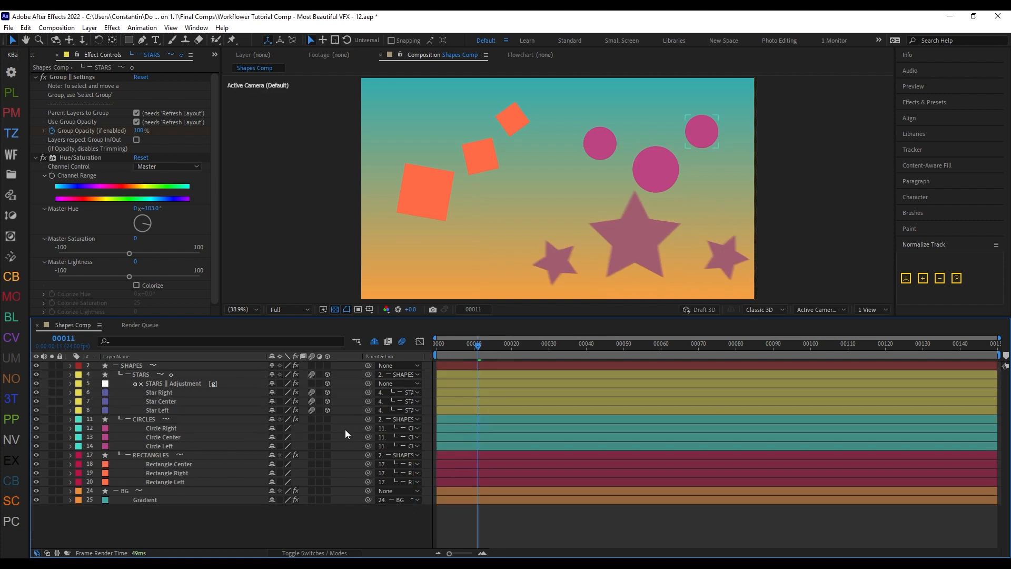
Step: Precompose the STARS group as Stars at frame 8, converting the group to a precomp at comp size
{"action": "left_click", "coordinate": [236, 376]}
{"action": "mouse_move", "coordinate": [476, 354]}
{"action": "left_mouse_down"}
{"action": "mouse_move", "coordinate": [451, 356]}
{"action": "mouse_move", "coordinate": [467, 356]}
{"action": "left_mouse_up"}
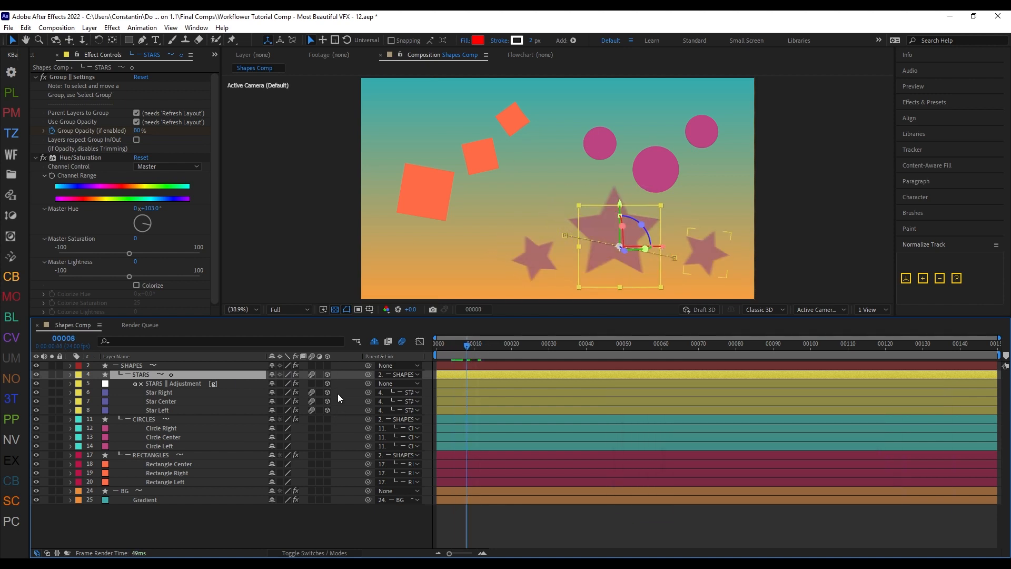
{"action": "key", "text": "ctrl+shift+c"}
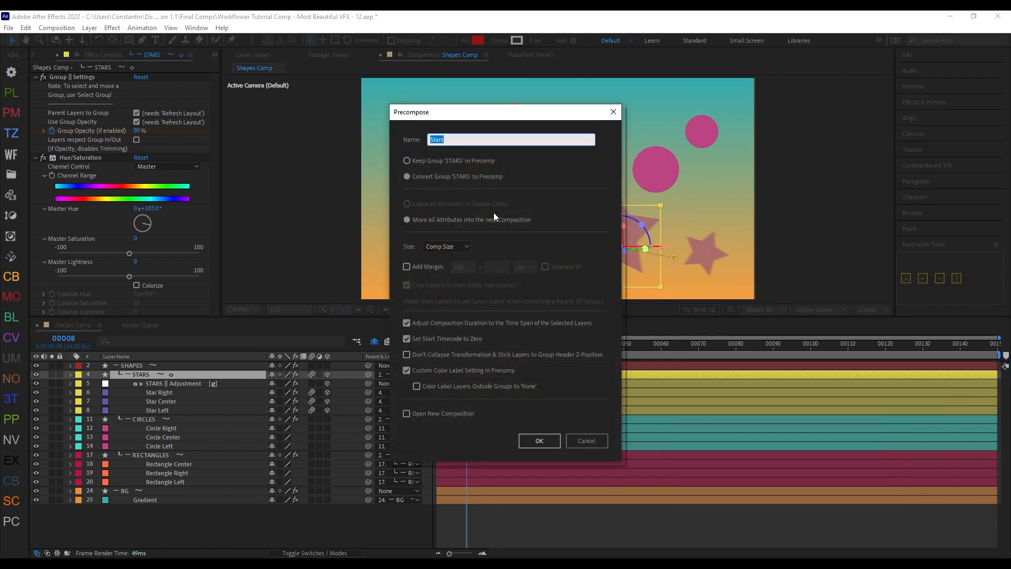
{"action": "left_click_drag", "start_coordinate": [517, 123], "coordinate": [357, 106]}
{"action": "left_click", "coordinate": [288, 230]}
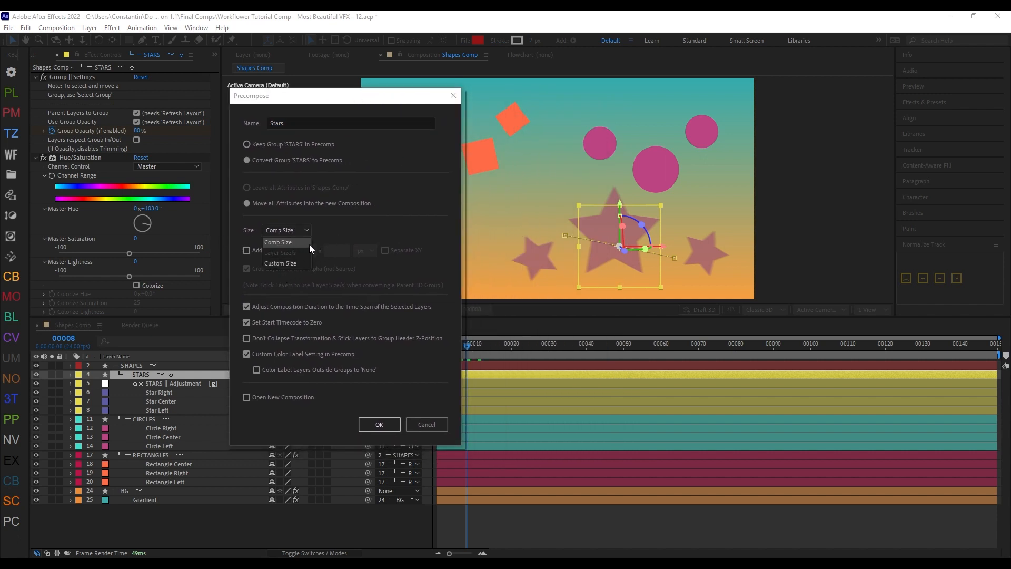
{"action": "left_click", "coordinate": [302, 243]}
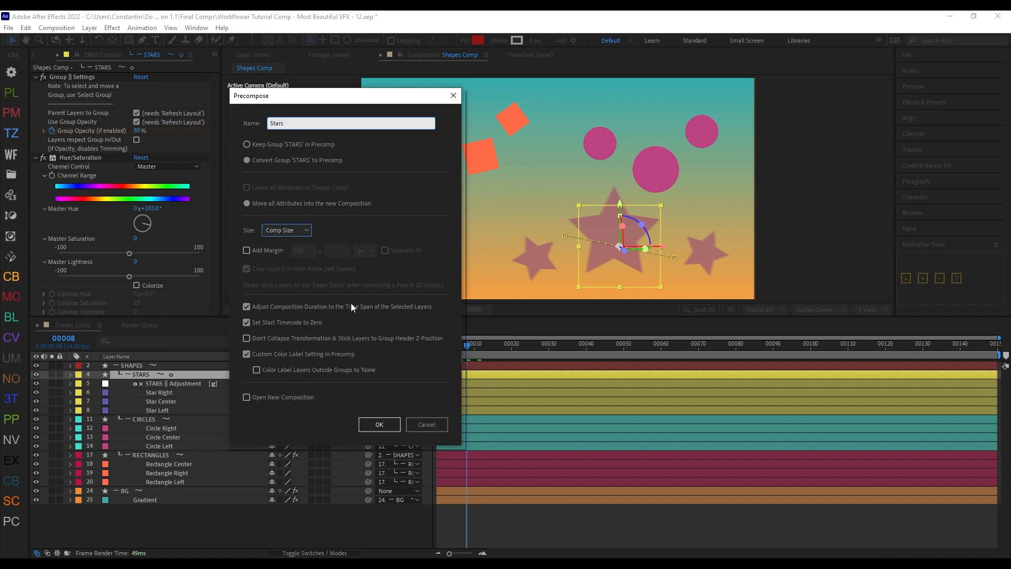
{"action": "left_click", "coordinate": [386, 428]}
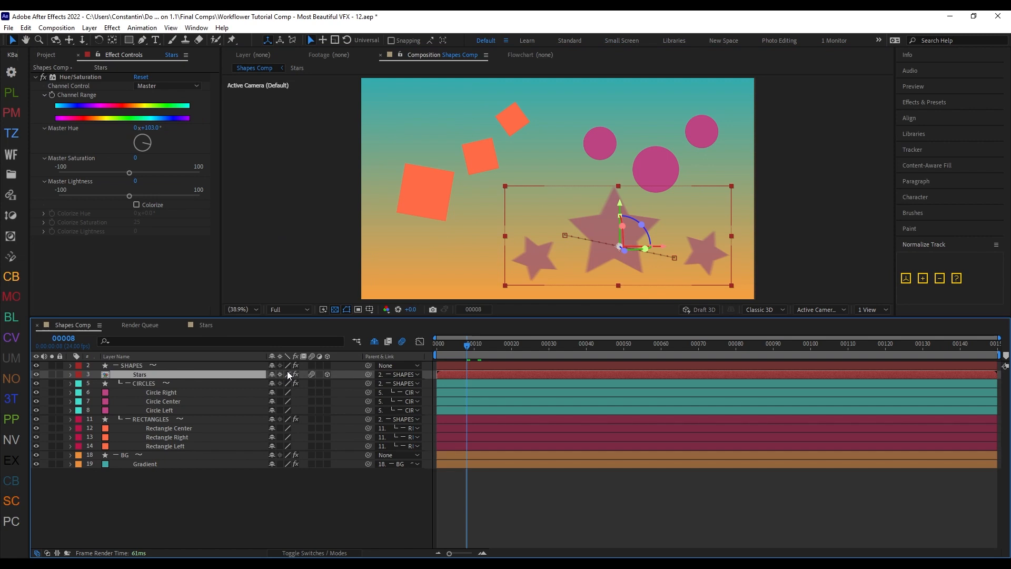
Step: Move the Star Right layer toward the center star inside the Stars precomp and check it in Shapes Comp
{"action": "double_click", "coordinate": [226, 376]}
{"action": "left_click", "coordinate": [223, 365]}
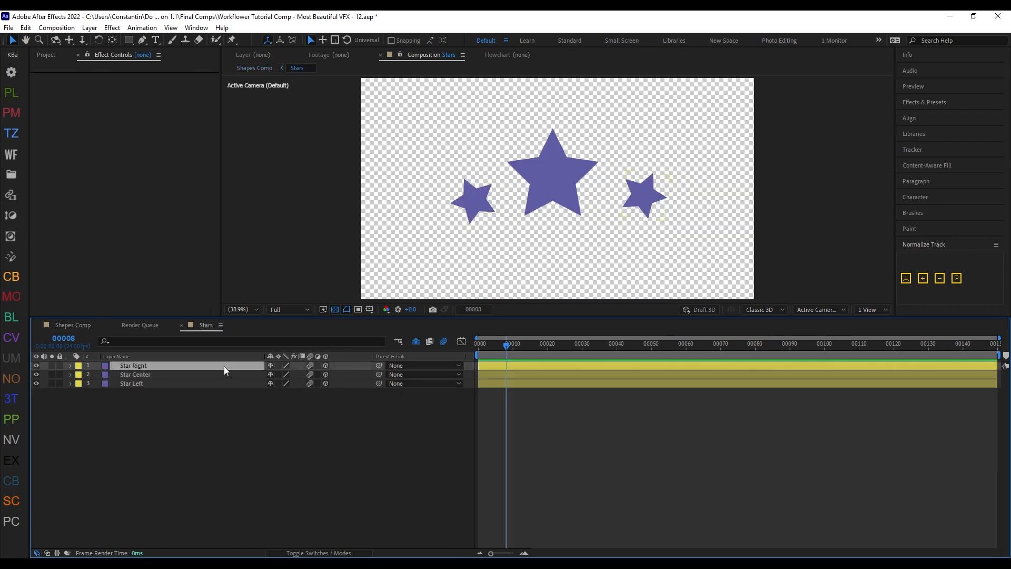
{"action": "left_click_drag", "start_coordinate": [647, 199], "coordinate": [613, 207]}
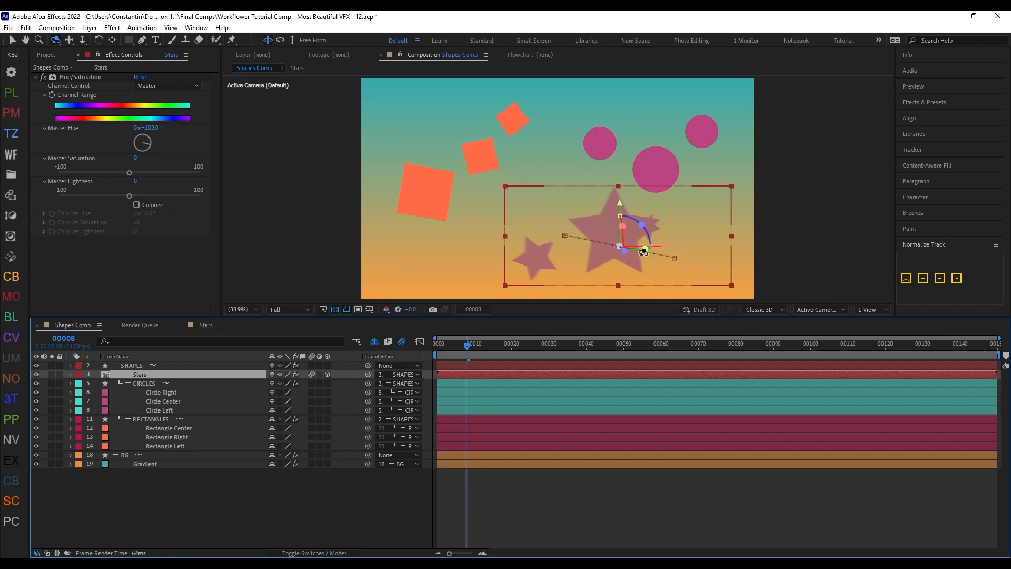
{"action": "mouse_move", "coordinate": [644, 248]}
{"action": "left_mouse_down"}
{"action": "mouse_move", "coordinate": [632, 248]}
{"action": "mouse_move", "coordinate": [664, 246]}
{"action": "mouse_move", "coordinate": [637, 255]}
{"action": "left_mouse_up"}
Step: Undo the Star Right move and the precomposing of the STARS group
{"action": "key", "text": "ctrl+z"}
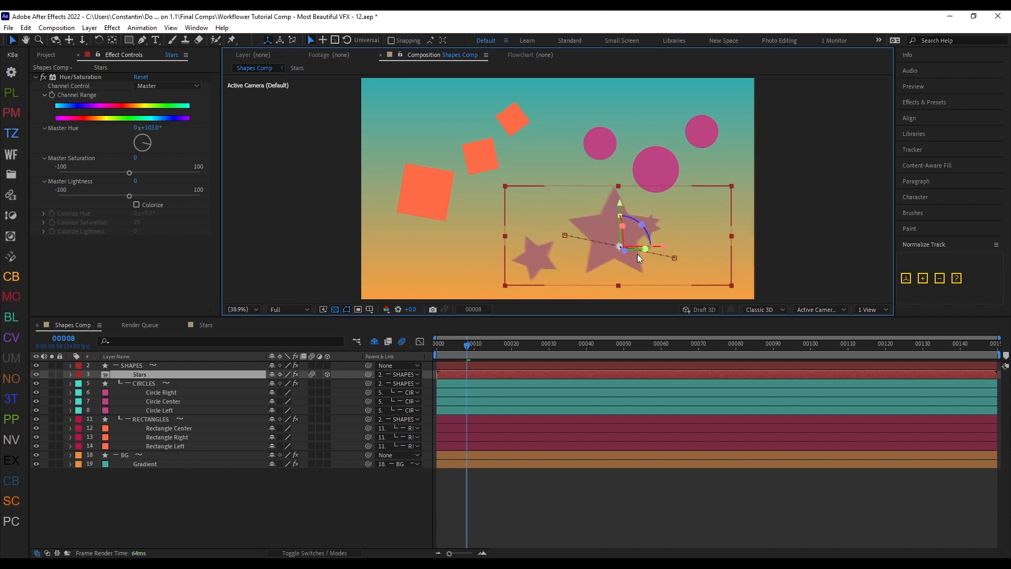
{"action": "key", "text": "ctrl+z"}
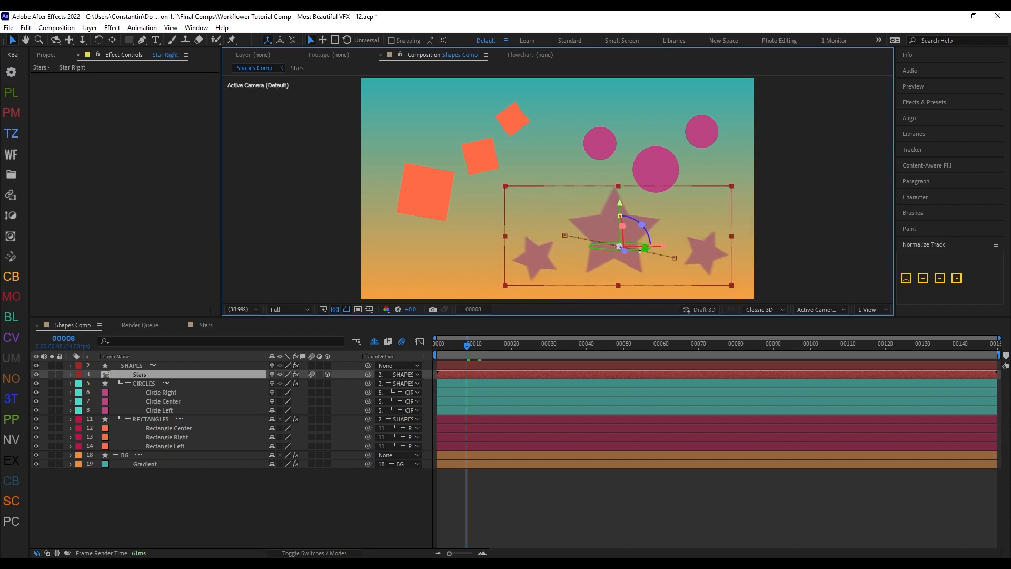
{"action": "key", "text": "ctrl+z"}
Step: Precompose the STARS group as Stars at comp size with Don't Collapse Transformation & Stick Layers to Group Header Z-Position enabled
{"action": "left_click", "coordinate": [240, 375]}
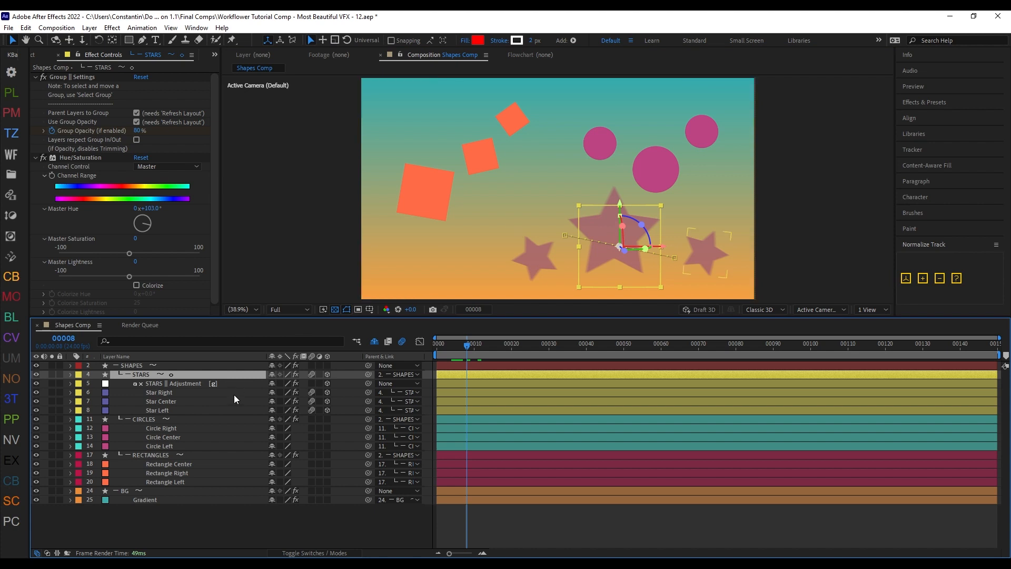
{"action": "key", "text": "ctrl+F1"}
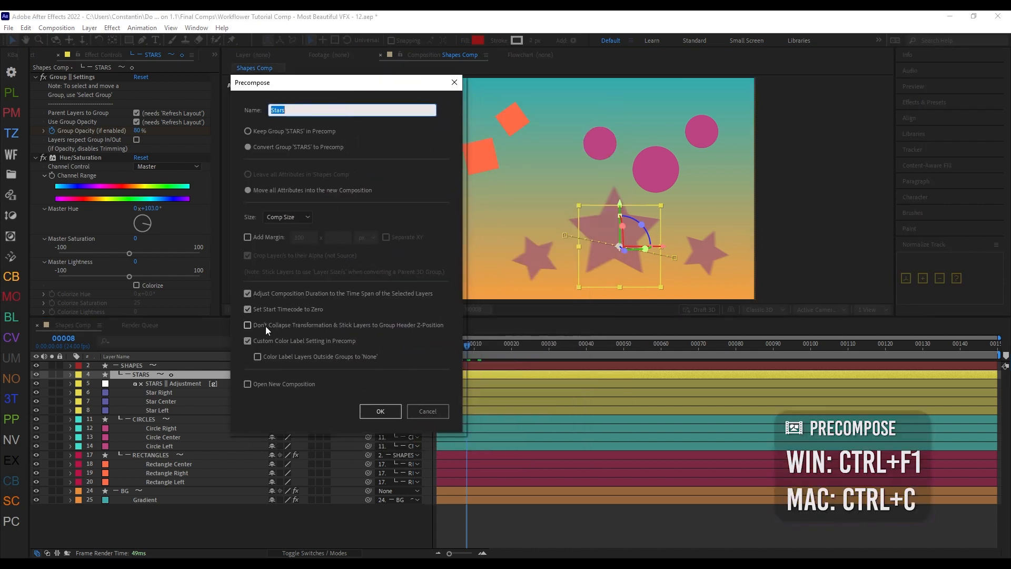
{"action": "left_click", "coordinate": [308, 325]}
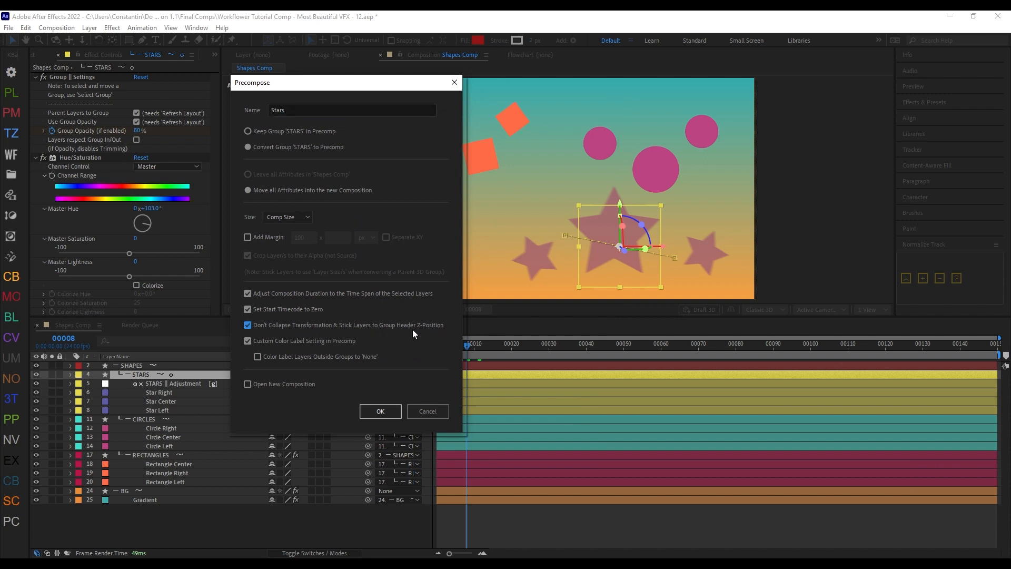
{"action": "left_click", "coordinate": [389, 410]}
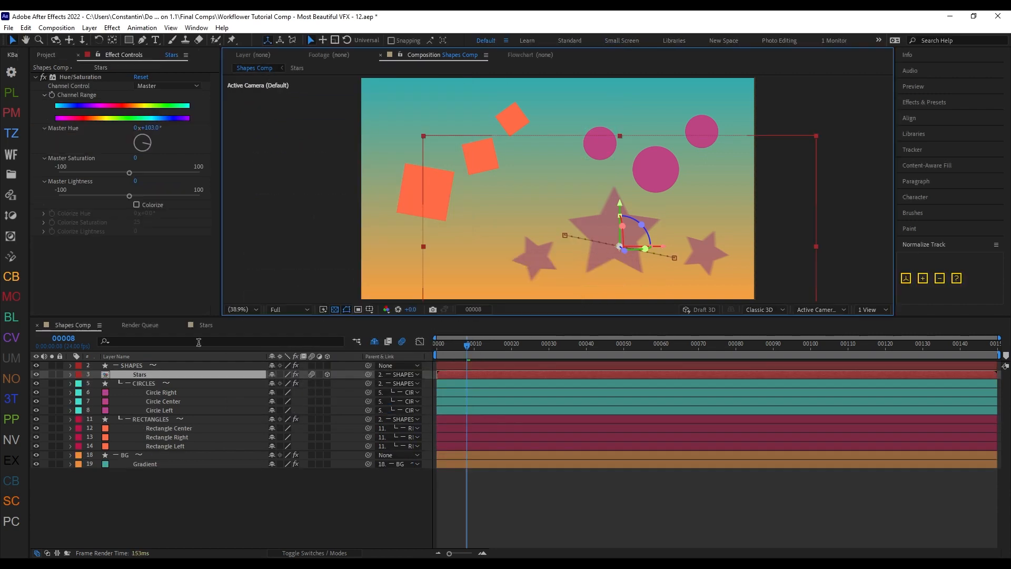
Step: Inspect the three star layers inside the Stars precomp, and return to Shapes Comp to check the precomp there
{"action": "double_click", "coordinate": [249, 374]}
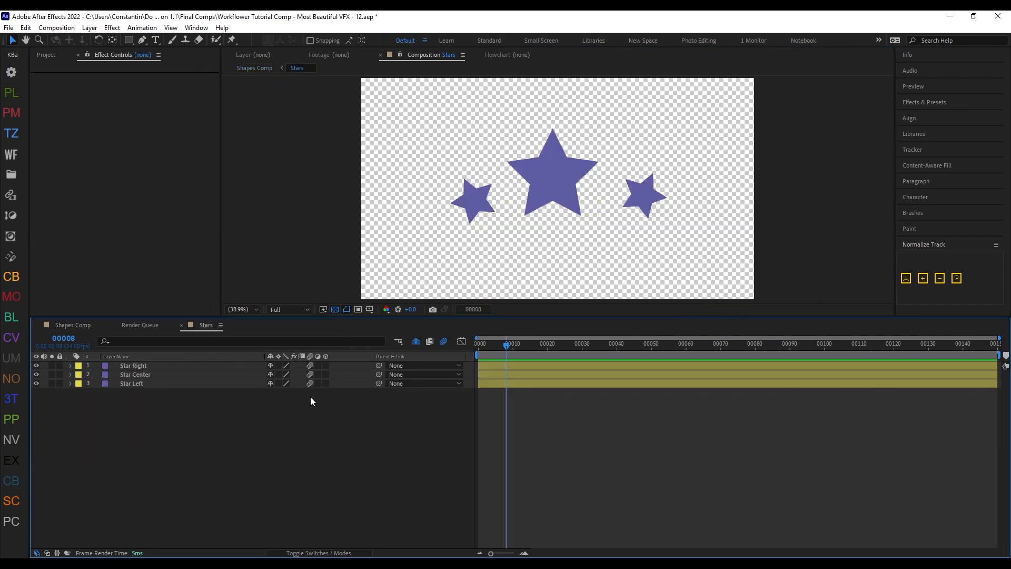
{"action": "left_click", "coordinate": [220, 371]}
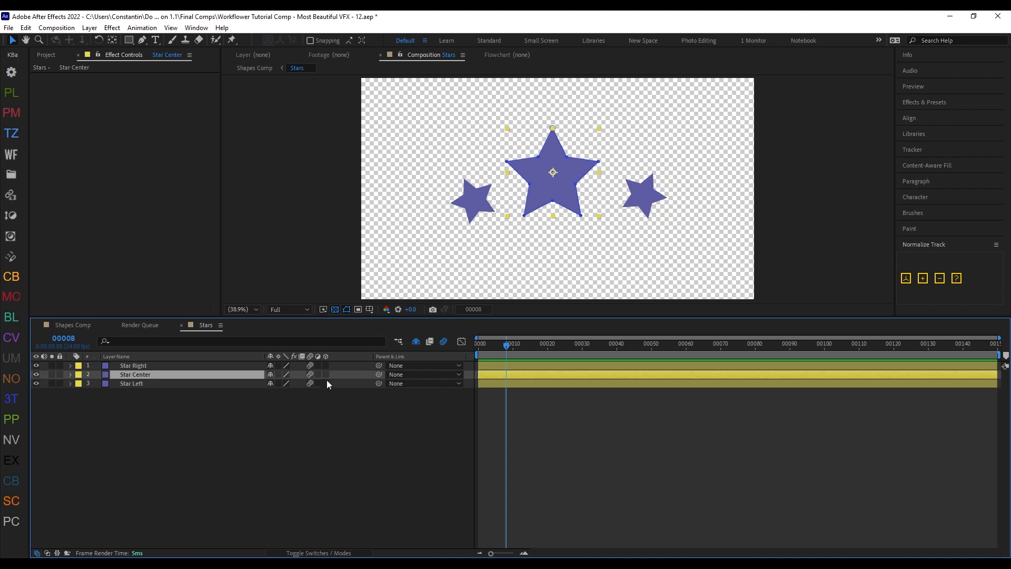
{"action": "left_click", "coordinate": [327, 405]}
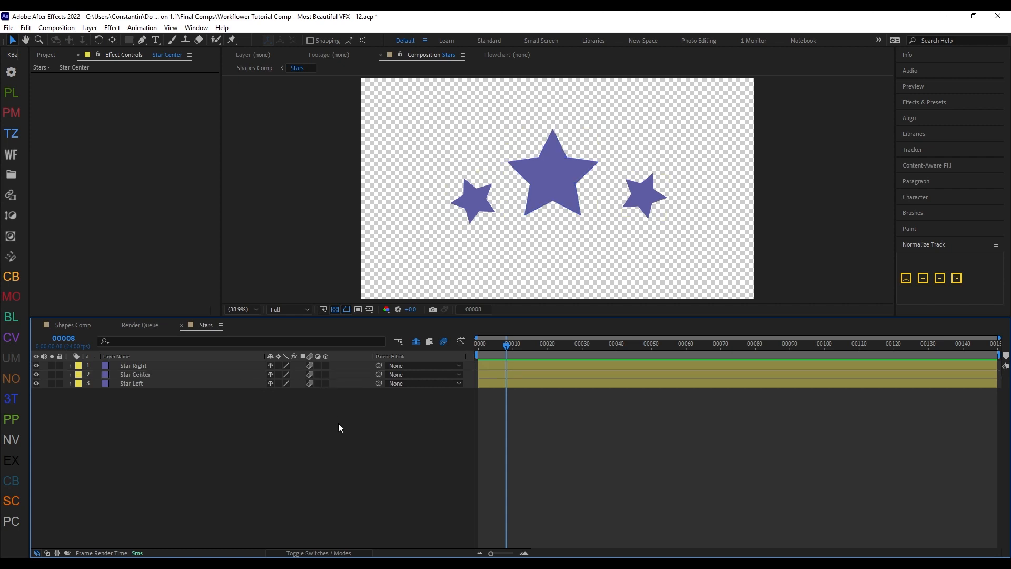
{"action": "key", "text": "shift+Escape"}
{"action": "key", "text": "ctrl+t"}
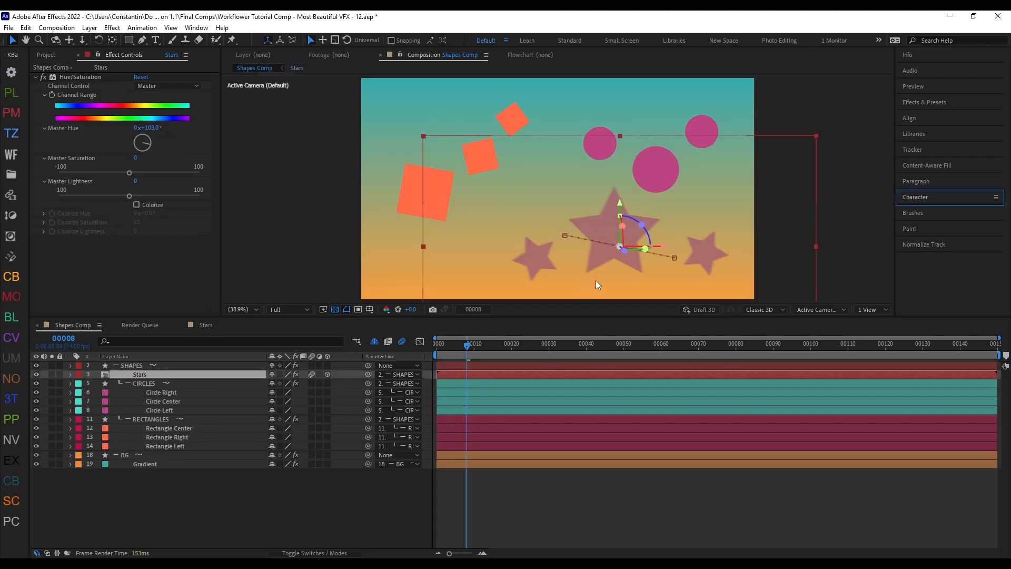
{"action": "left_click_drag", "start_coordinate": [619, 246], "coordinate": [660, 243]}
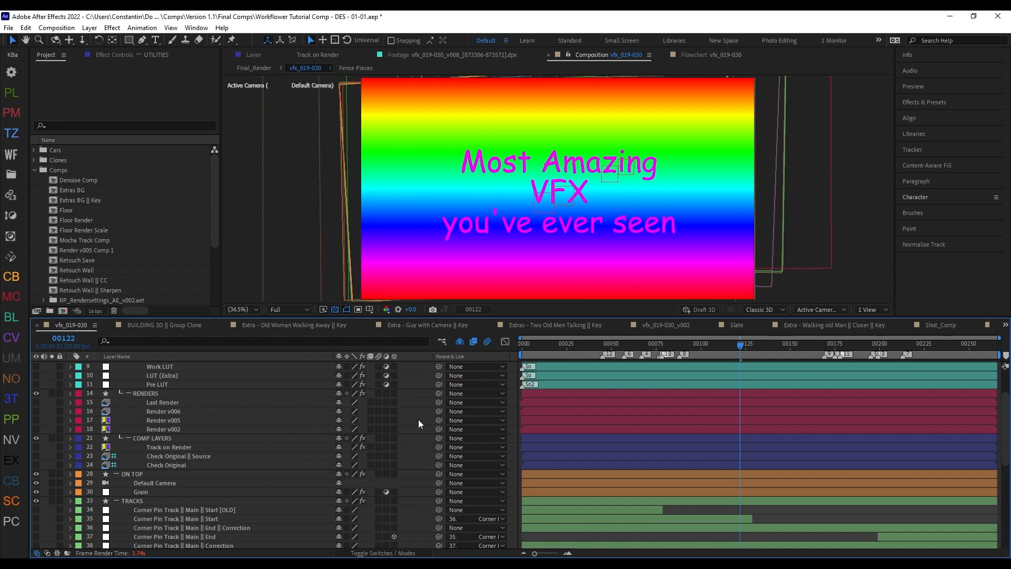
Step: Review the Convert Project to Layout options in the Workflower settings, leaving the project unconverted
{"action": "key", "text": "ctrl+alt+x"}
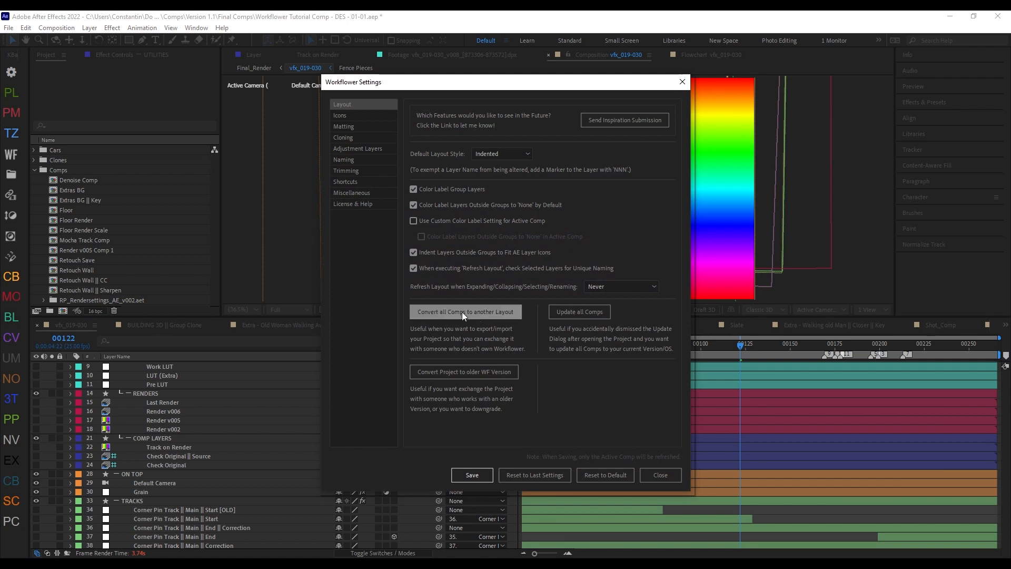
{"action": "left_click", "coordinate": [481, 314]}
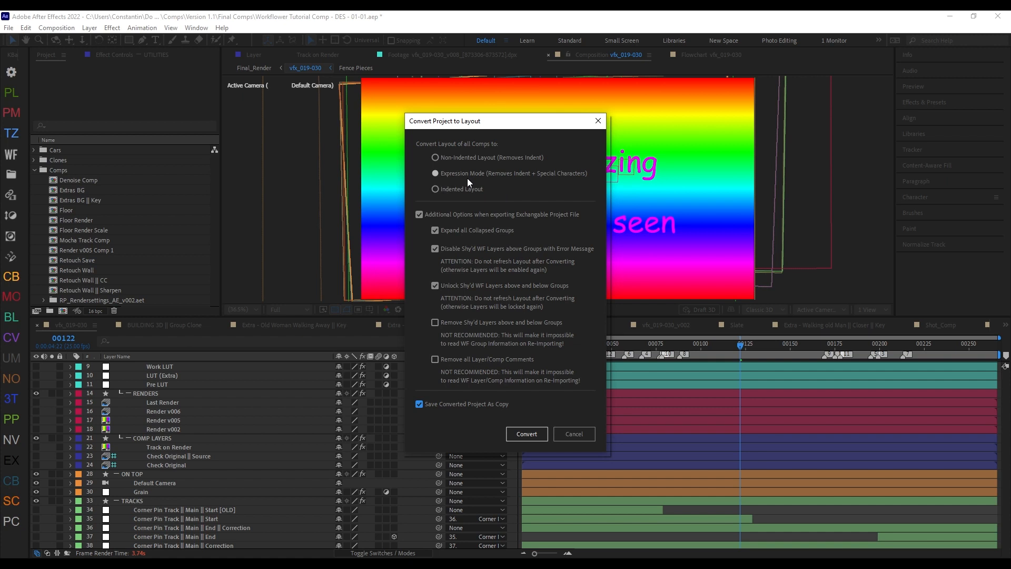
{"action": "left_click", "coordinate": [513, 213]}
{"action": "left_click", "coordinate": [506, 215]}
{"action": "left_click", "coordinate": [585, 437]}
Step: Reveal the shy layers in vfx_019-030 and examine the Workflower text layer above the RENDERS group header
{"action": "left_click", "coordinate": [461, 342]}
{"action": "scroll", "coordinate": [218, 410], "scroll_direction": "down", "scroll_amount": 1}
{"action": "left_click", "coordinate": [156, 412]}
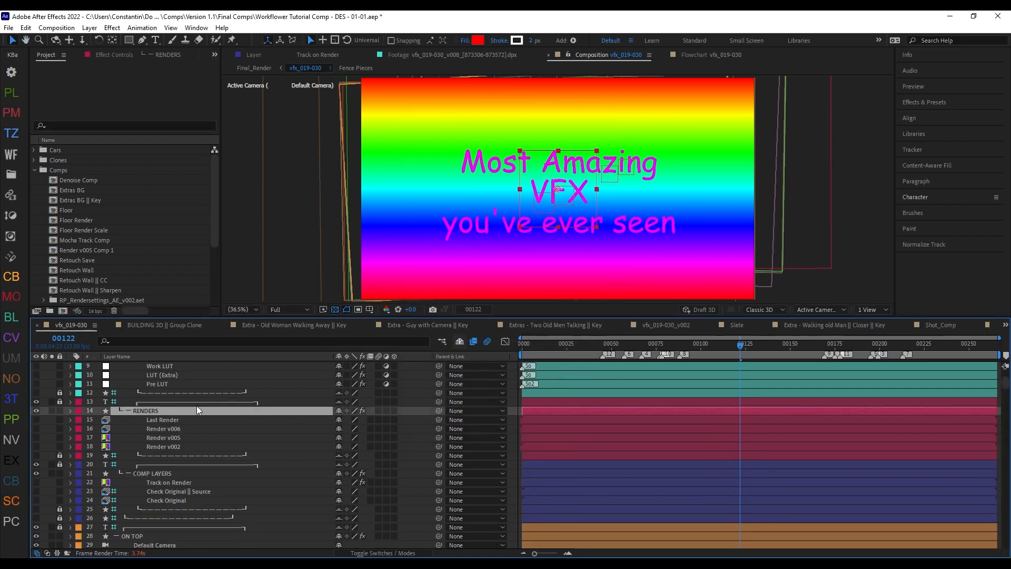
{"action": "left_click", "coordinate": [157, 401]}
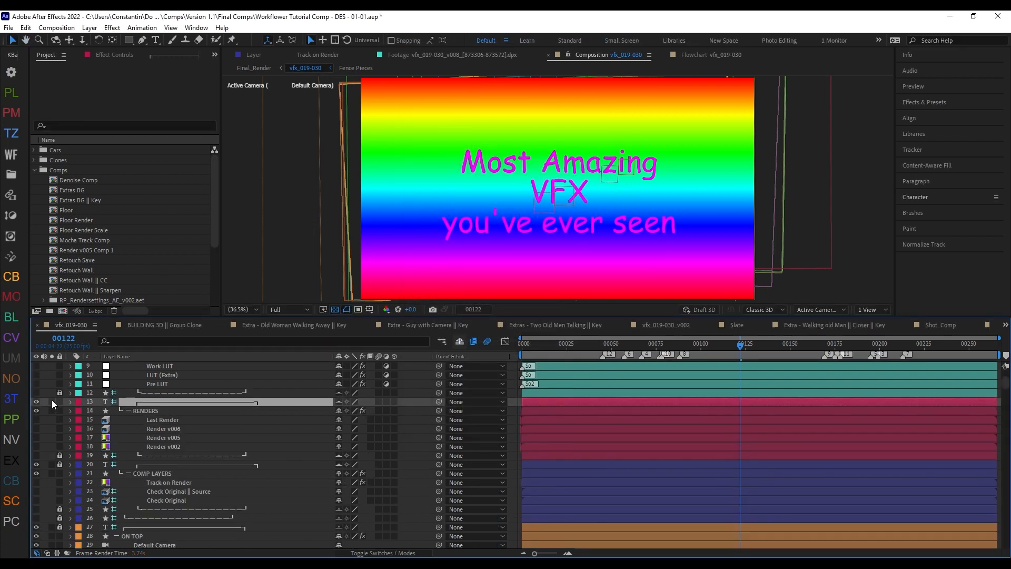
{"action": "left_click", "coordinate": [52, 402]}
{"action": "scroll", "coordinate": [187, 419], "scroll_direction": "up", "scroll_amount": 3}
{"action": "left_click", "coordinate": [52, 472]}
Step: Try to move the UTILITIES group header above its Workflower text layer, and unlock that layer to reveal its opacity
{"action": "left_click_drag", "start_coordinate": [138, 371], "coordinate": [166, 363]}
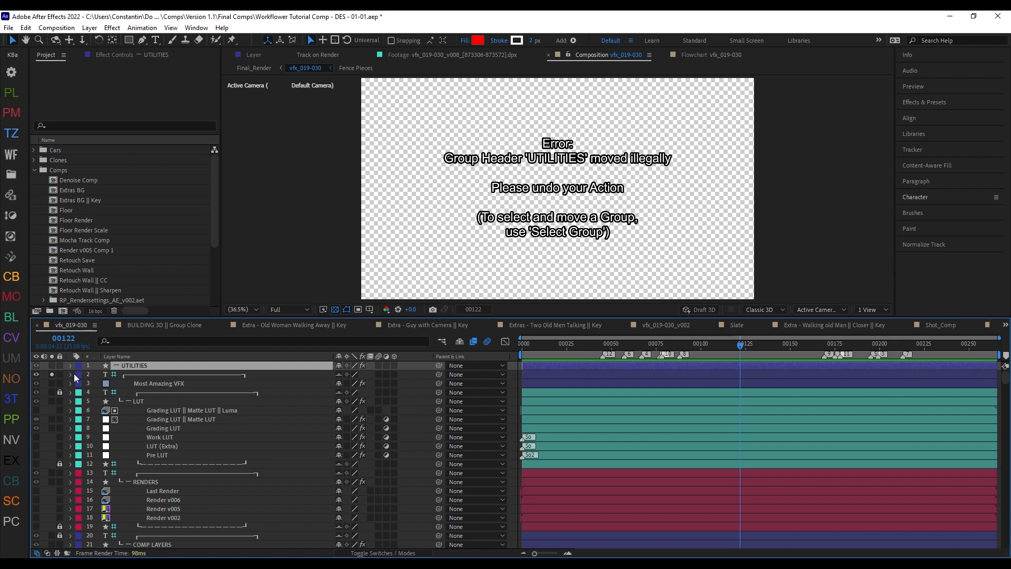
{"action": "left_click", "coordinate": [59, 373]}
{"action": "left_click", "coordinate": [121, 373]}
{"action": "key", "text": "t"}
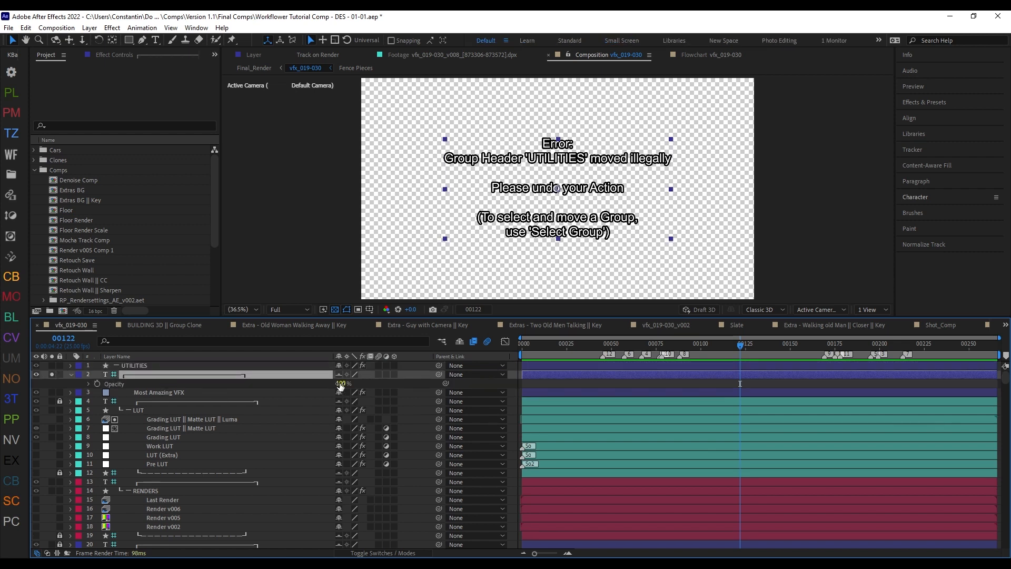
Step: Undo the text layer changes and the UTILITIES group header move
{"action": "key", "text": "ctrl+z"}
{"action": "key", "text": "ctrl+z"}
{"action": "key", "text": "ctrl+z"}
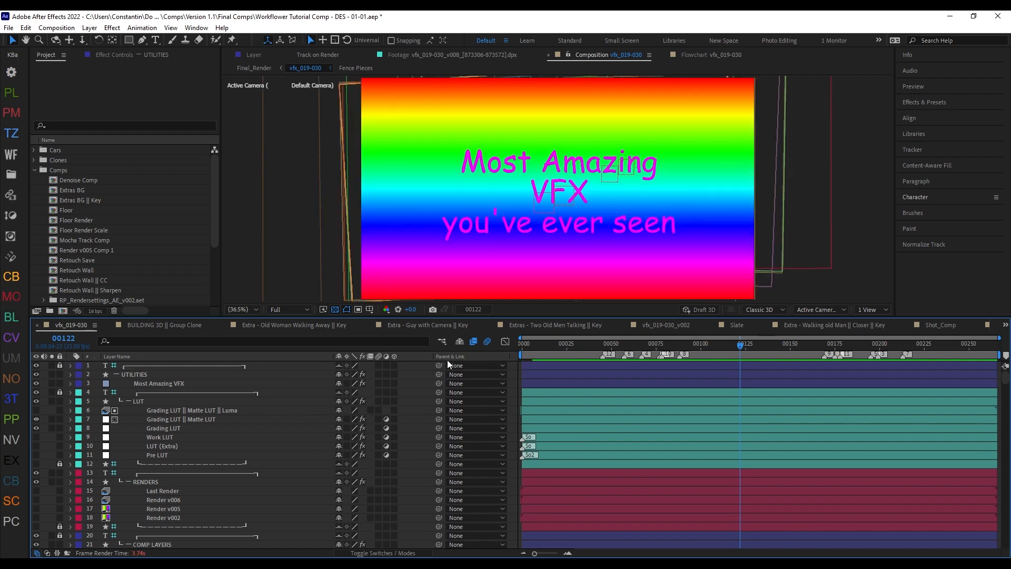
Step: Open Workflower's Convert Project to Layout options and enable removing shy'd layers around groups and all layer/comp comments
{"action": "key", "text": "ctrl+alt+x"}
{"action": "left_click", "coordinate": [517, 462]}
{"action": "left_click", "coordinate": [462, 312]}
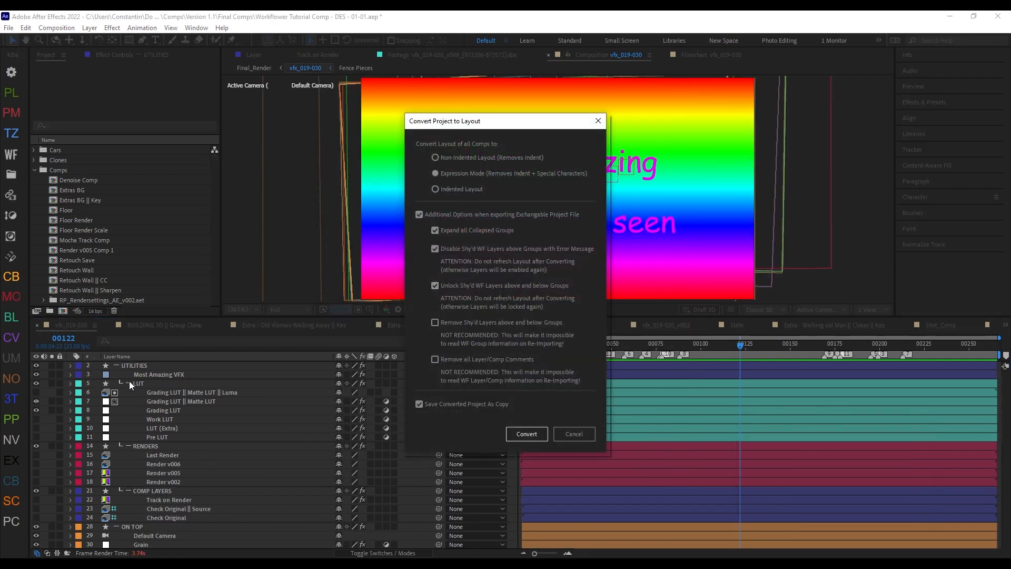
{"action": "left_click", "coordinate": [459, 323]}
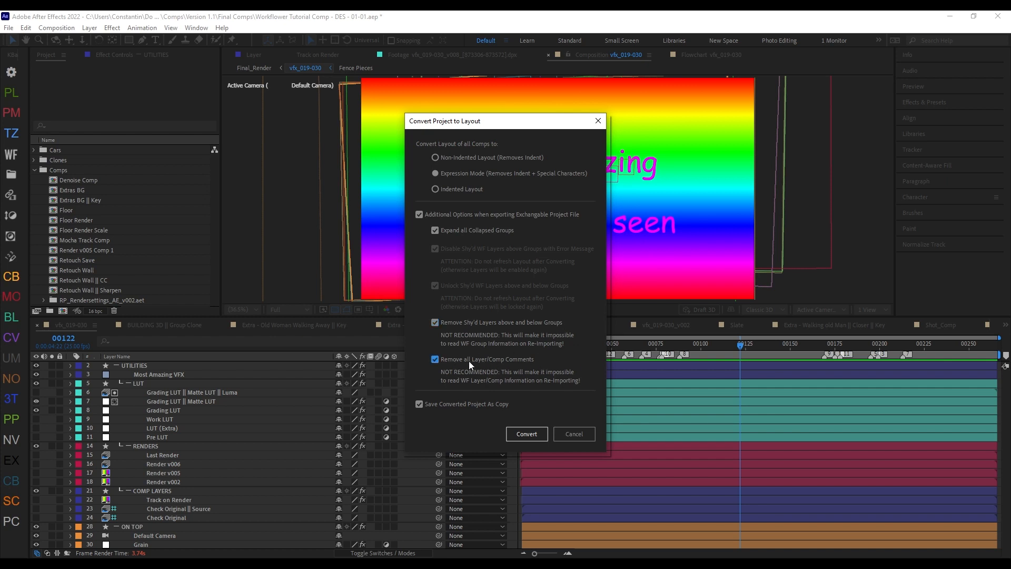
Step: Show the Comment column in the vfx_019-030 timeline and examine the comments stored on the layers
{"action": "right_click", "coordinate": [284, 356]}
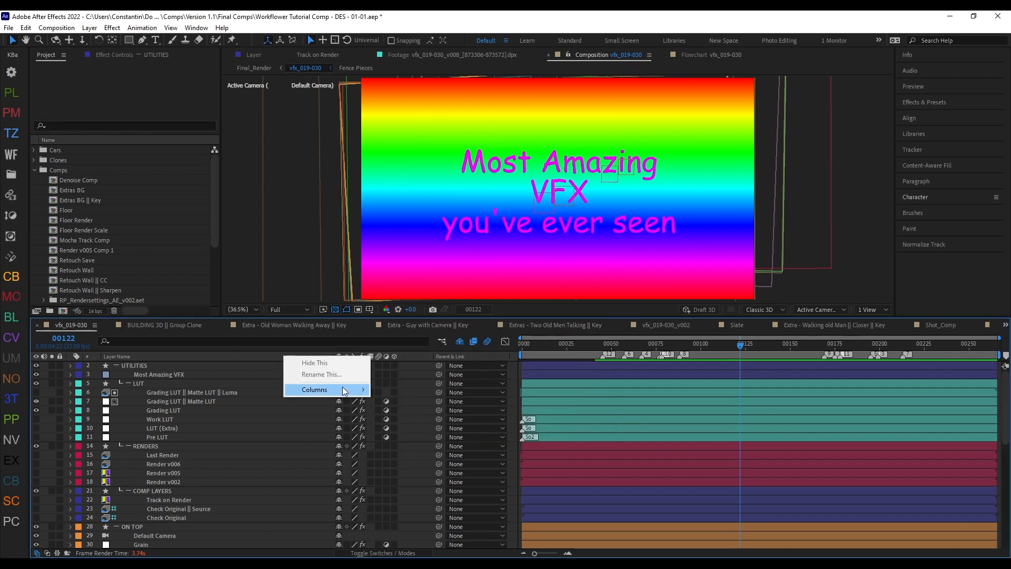
{"action": "mouse_move", "coordinate": [343, 389]}
{"action": "left_click", "coordinate": [400, 435]}
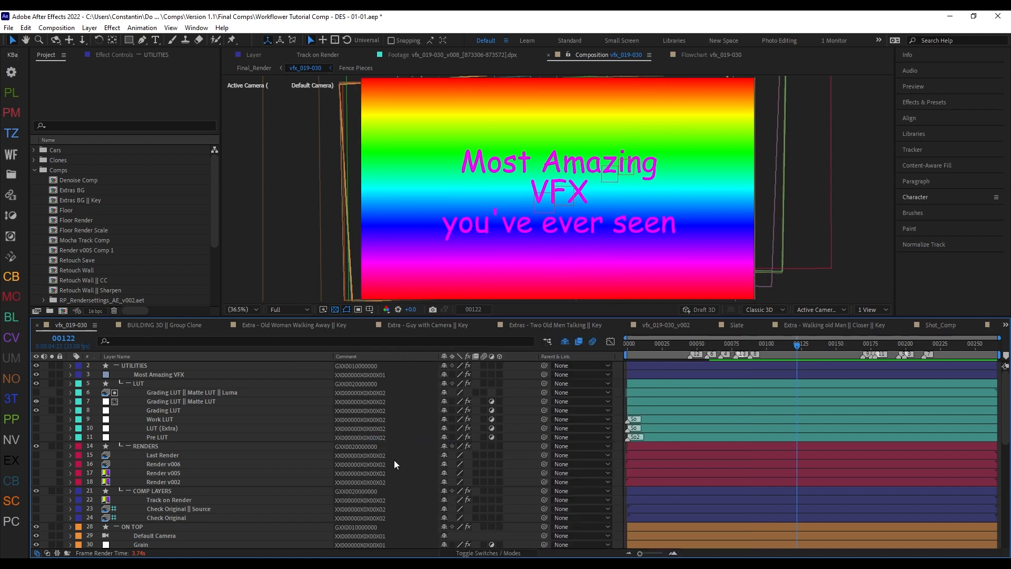
{"action": "scroll", "coordinate": [369, 448], "scroll_direction": "down", "scroll_amount": 5}
{"action": "scroll", "coordinate": [361, 437], "scroll_direction": "up", "scroll_amount": 5}
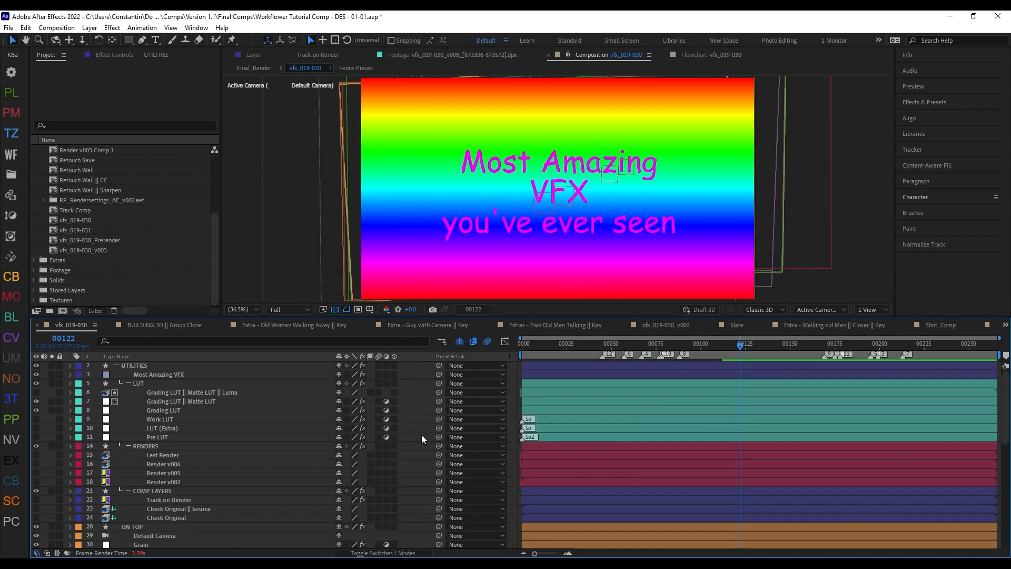
Step: Convert all comps to Expression Mode, expanding collapsed groups and disabling and unlocking the shy'd Workflower layers, without saving a copy
{"action": "key", "text": "ctrl+alt+x"}
{"action": "left_click", "coordinate": [516, 453]}
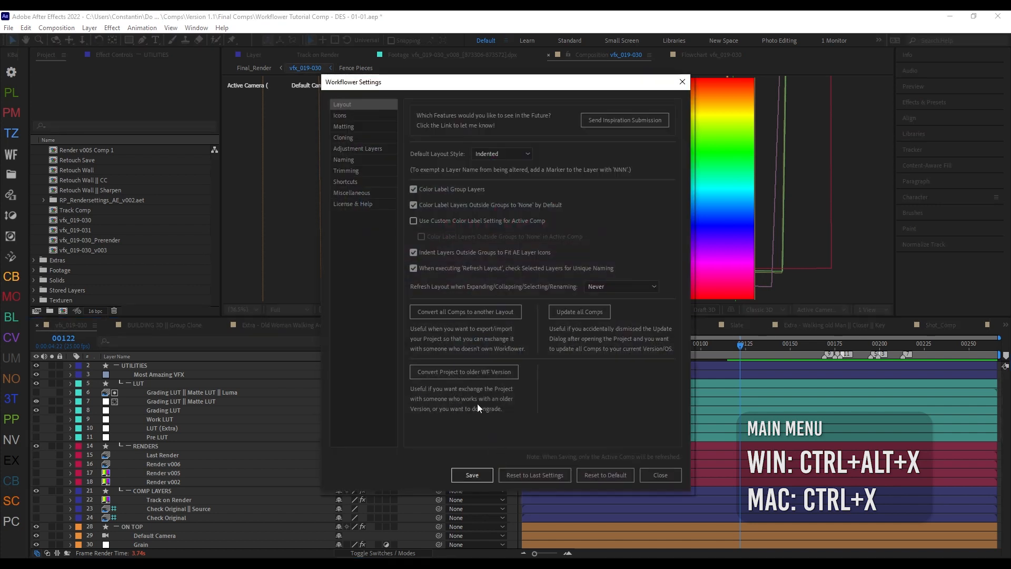
{"action": "left_click", "coordinate": [468, 313]}
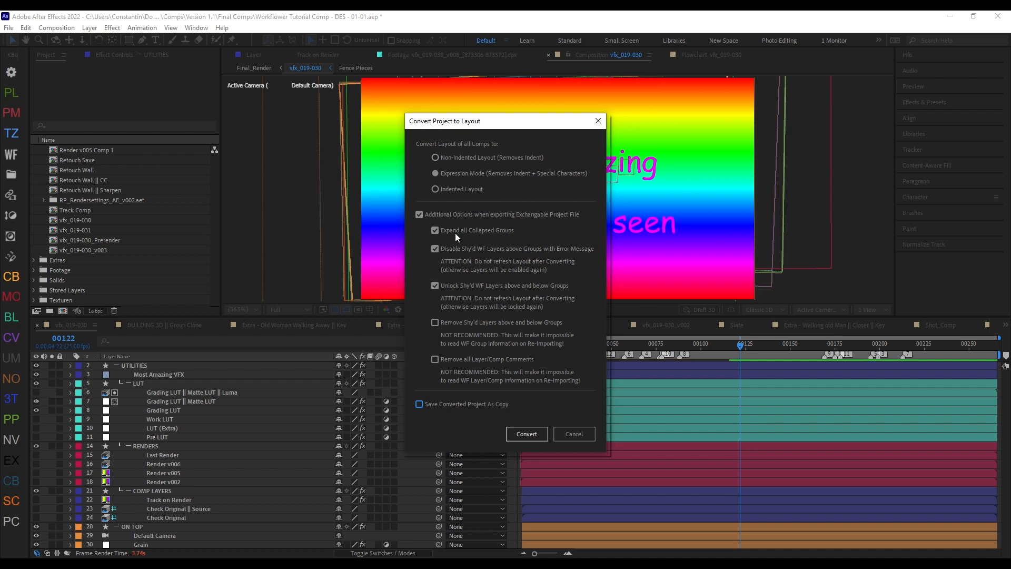
{"action": "left_click", "coordinate": [526, 433]}
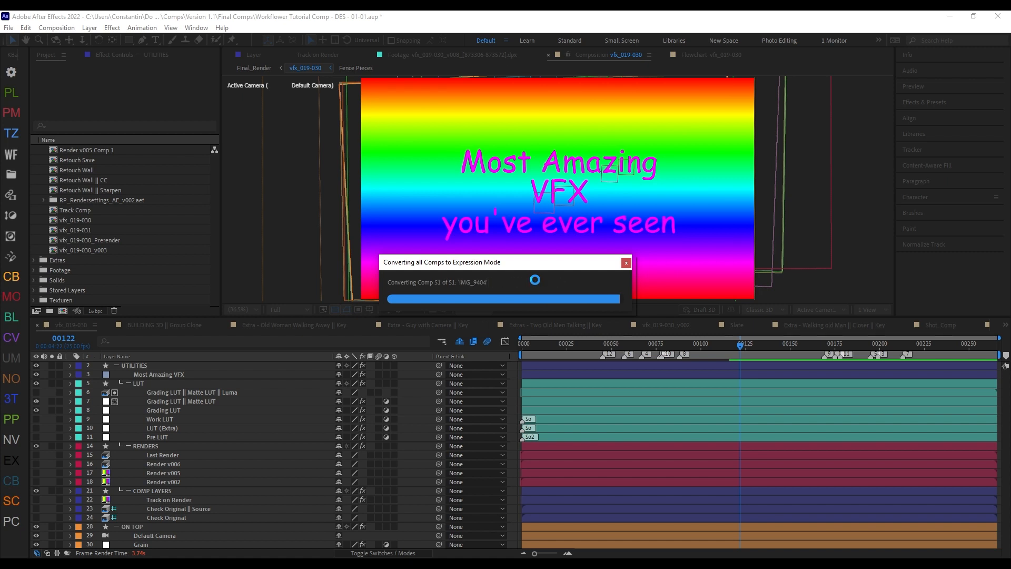
{"action": "left_click", "coordinate": [519, 302]}
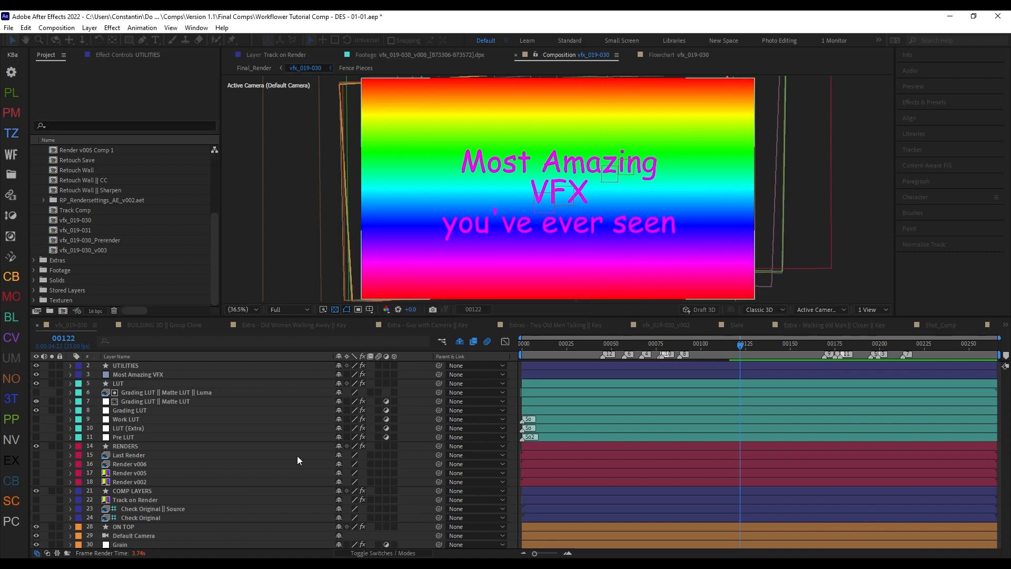
Step: Examine the converted layer names in the vfx_019-030 timeline and in the Floor and Retouch Wall comps
{"action": "scroll", "coordinate": [337, 463], "scroll_direction": "down", "scroll_amount": 3}
{"action": "scroll", "coordinate": [337, 462], "scroll_direction": "down", "scroll_amount": 10}
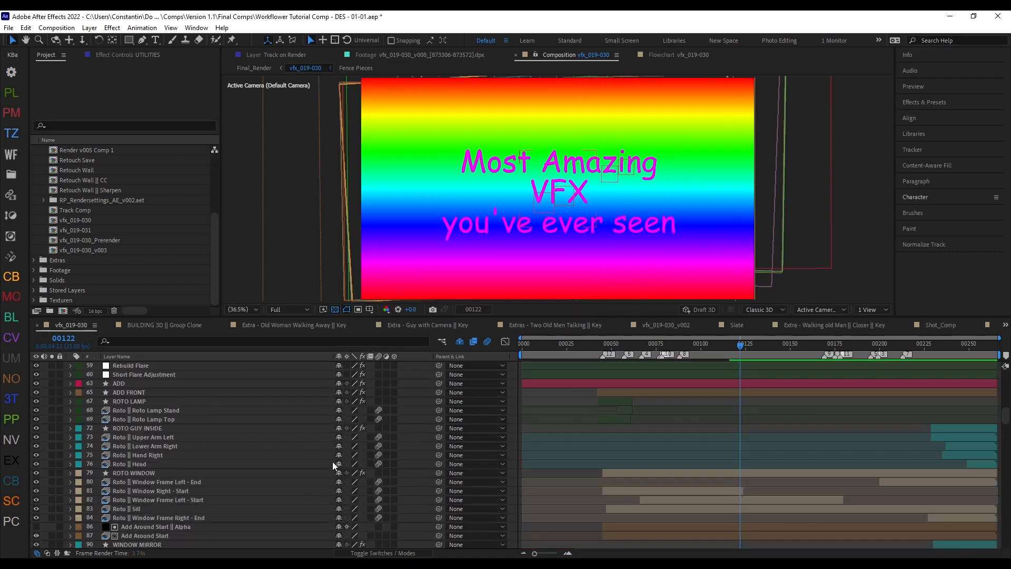
{"action": "double_click", "coordinate": [84, 211]}
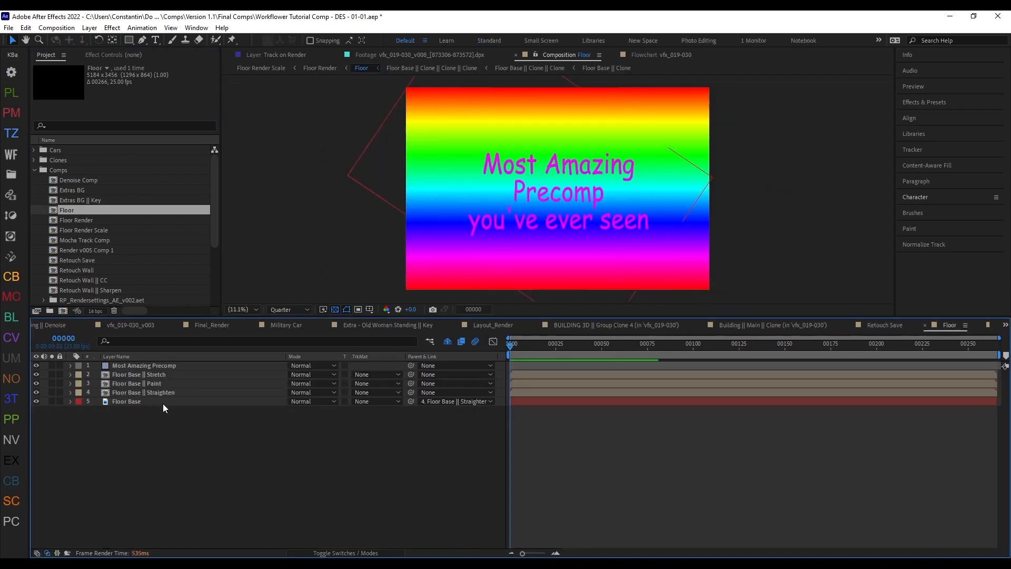
{"action": "double_click", "coordinate": [75, 270]}
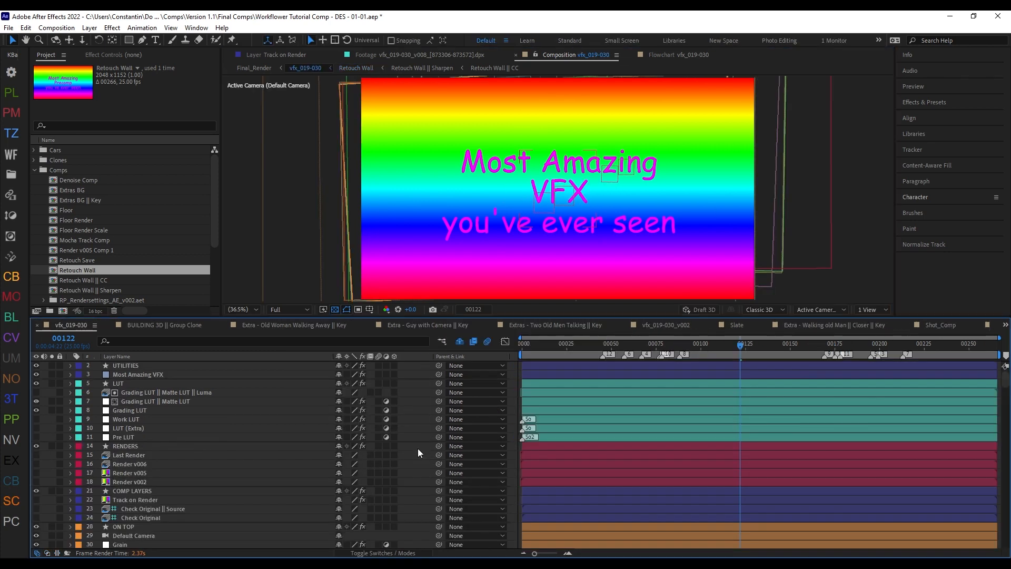
Step: Convert the layout of all comps to Indented Layout with the additional export options off
{"action": "key", "text": "ctrl+alt+x"}
{"action": "left_click", "coordinate": [513, 465]}
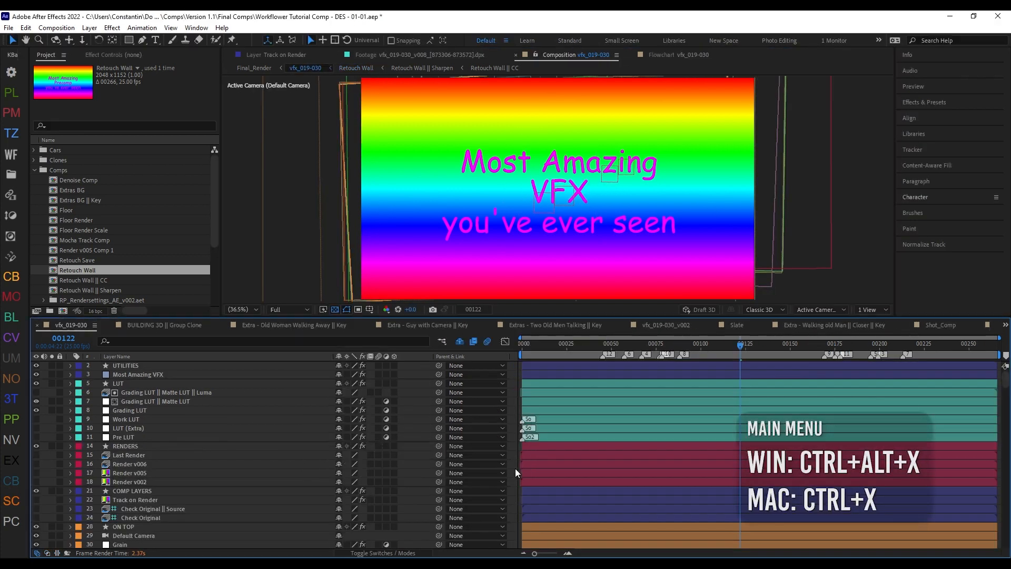
{"action": "left_click", "coordinate": [465, 312]}
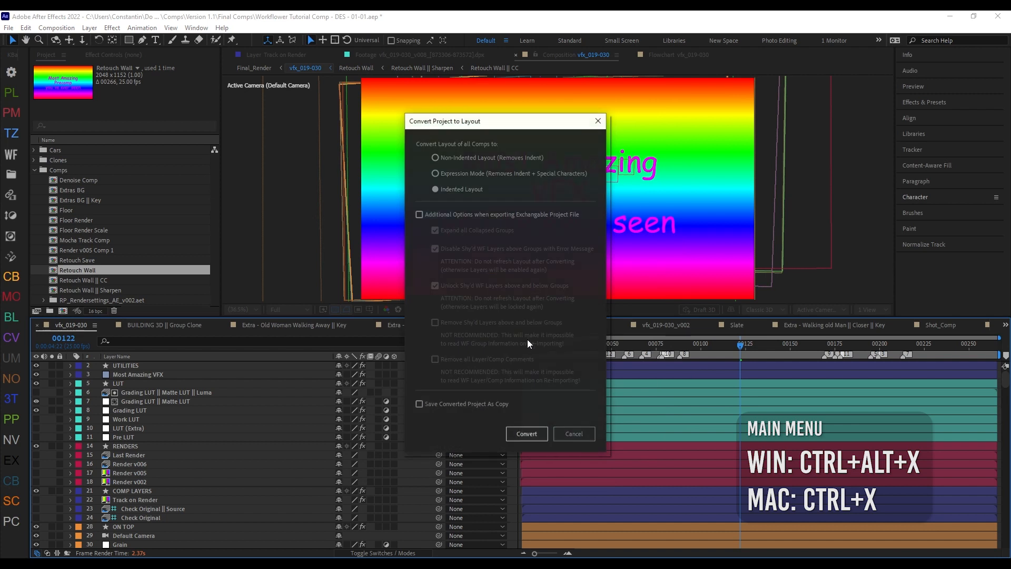
{"action": "left_click", "coordinate": [527, 432]}
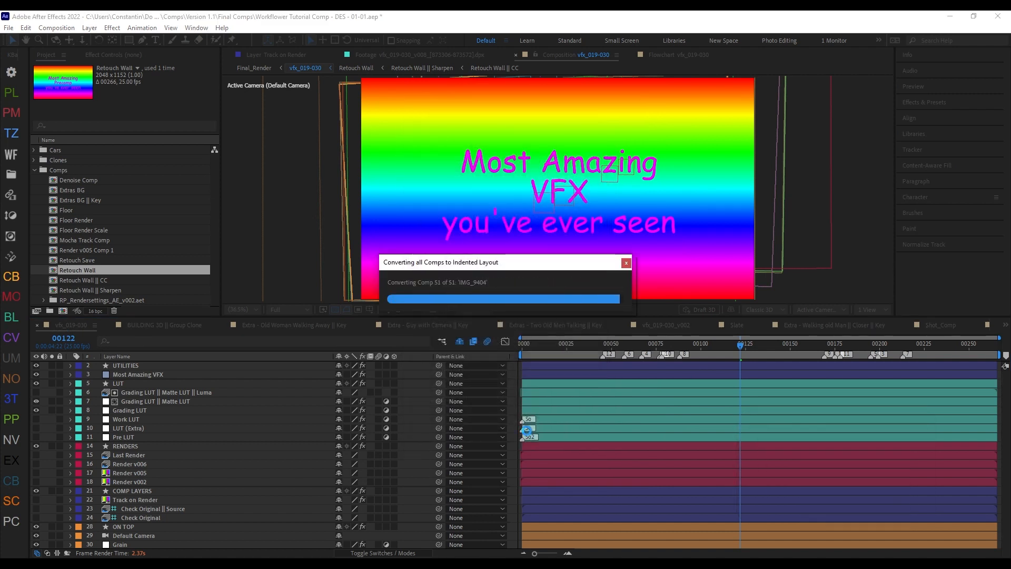
{"action": "left_click", "coordinate": [507, 299]}
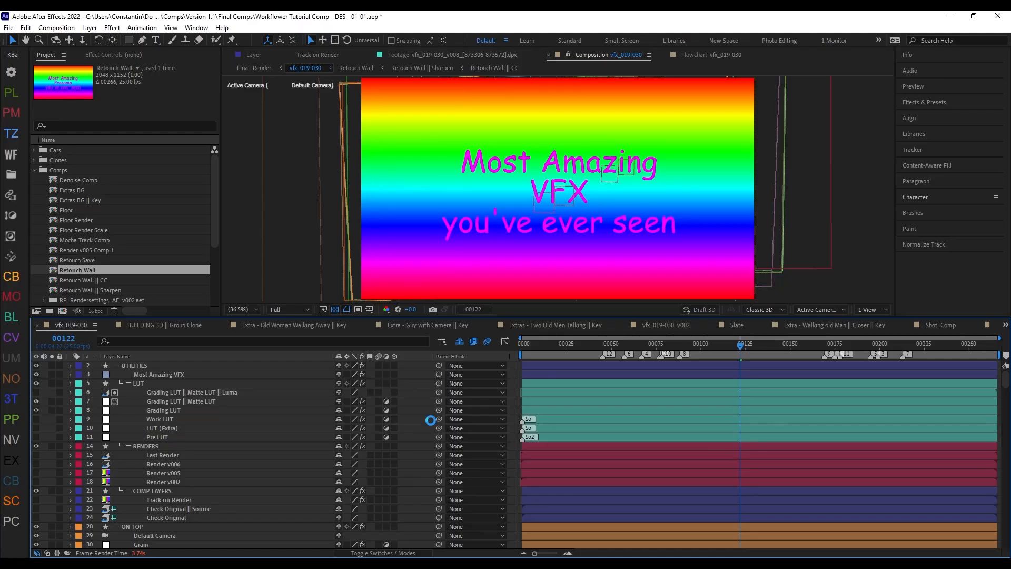
Step: Collapse all groups in the vfx_019-030 timeline and expand them again
{"action": "key", "text": "shift+x"}
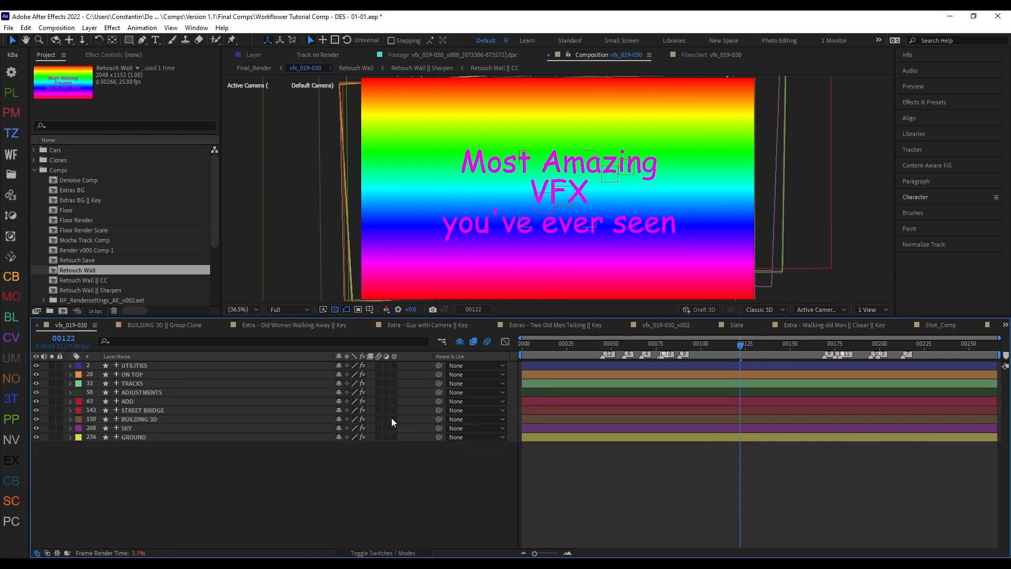
{"action": "key", "text": "shift+x"}
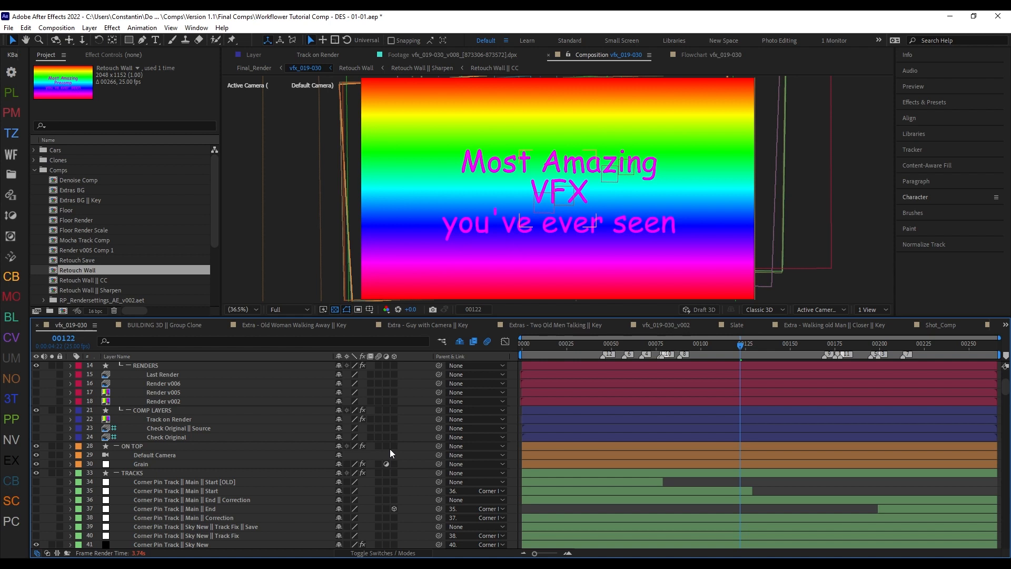
{"action": "scroll", "coordinate": [409, 437], "scroll_direction": "up", "scroll_amount": 3}
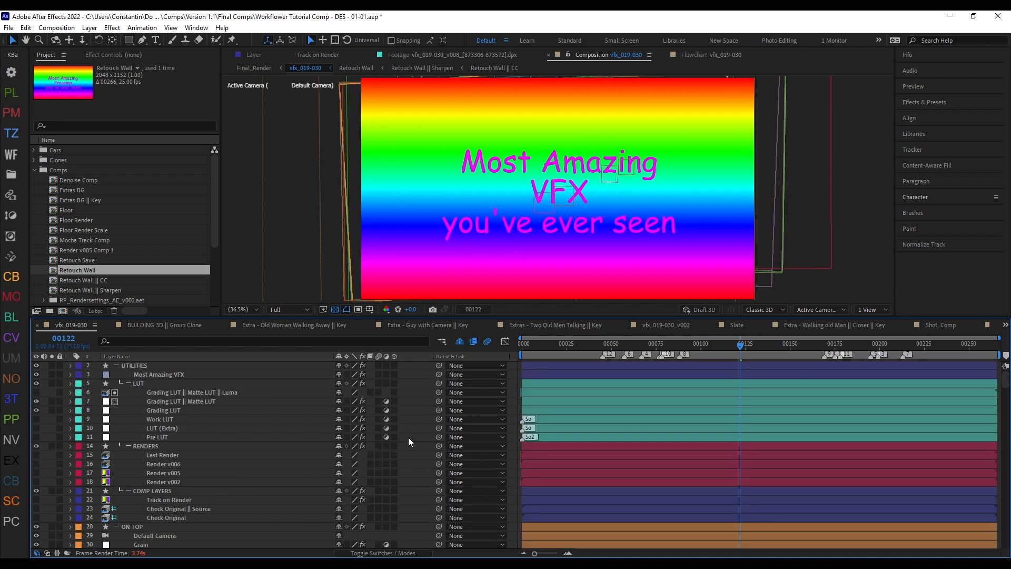
Step: Collapse all sub-groups in the vfx_019-030 timeline with Workflower and check the layer stack
{"action": "key", "text": "ctrl+alt+x"}
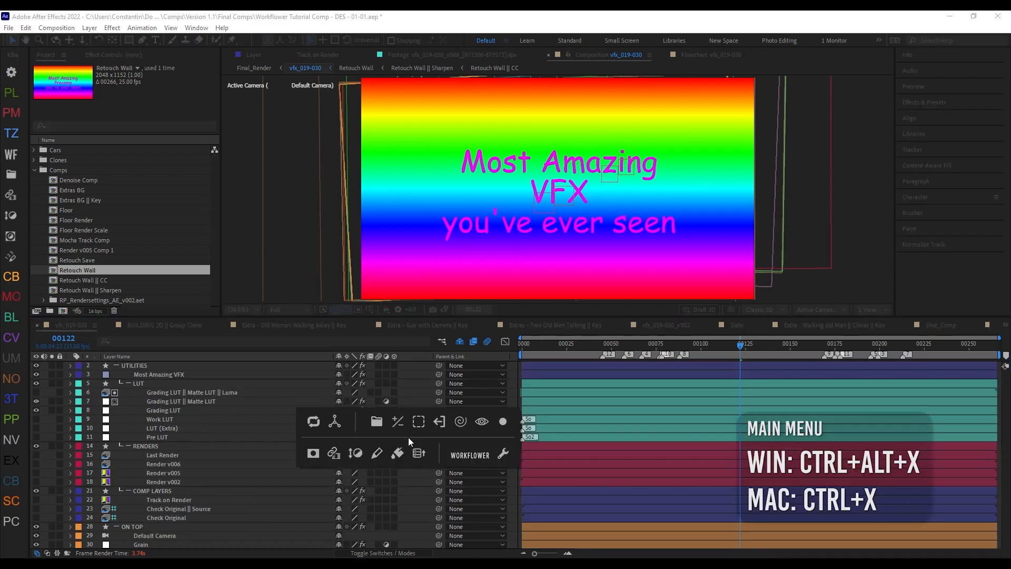
{"action": "key", "text": "shift"}
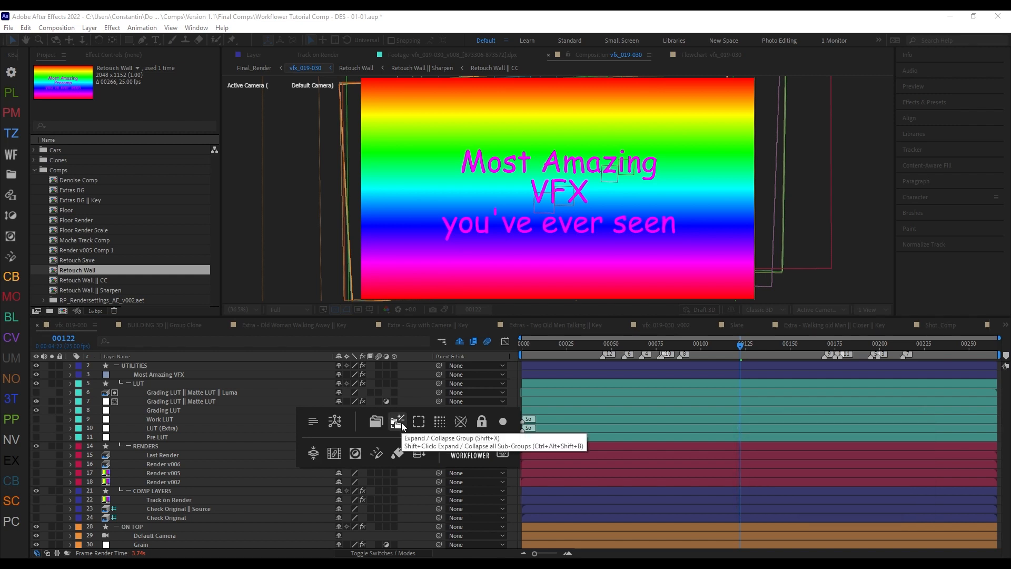
{"action": "left_click", "coordinate": [401, 423], "text": "shift"}
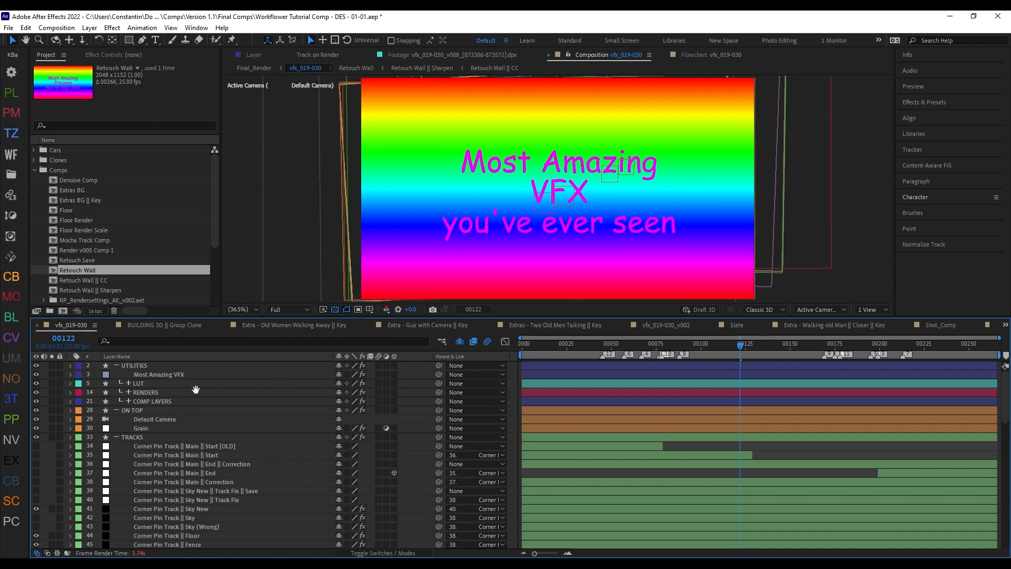
{"action": "scroll", "coordinate": [217, 437], "scroll_direction": "down", "scroll_amount": 15}
{"action": "scroll", "coordinate": [218, 440], "scroll_direction": "down", "scroll_amount": 1}
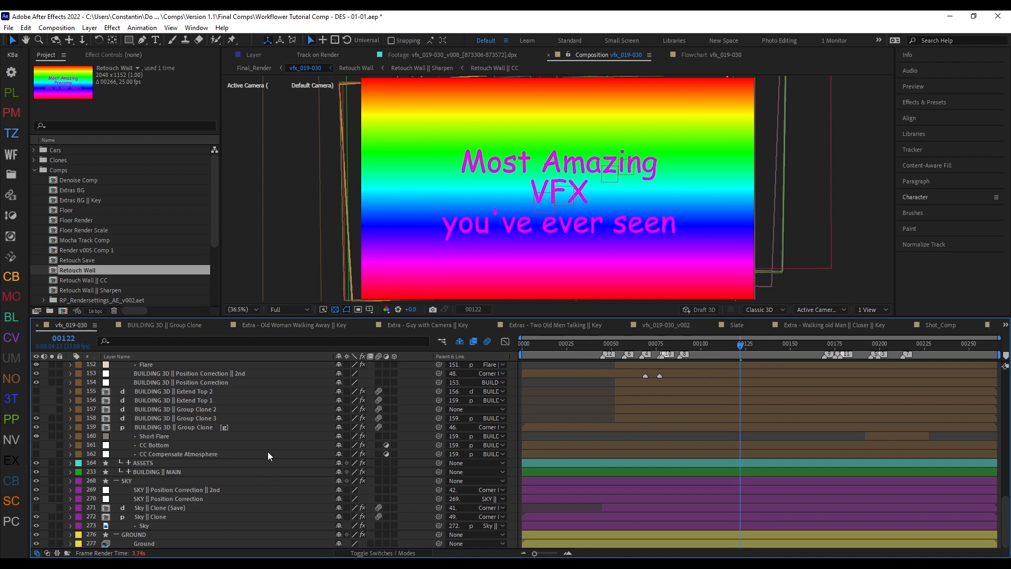
{"action": "scroll", "coordinate": [289, 445], "scroll_direction": "up", "scroll_amount": 15}
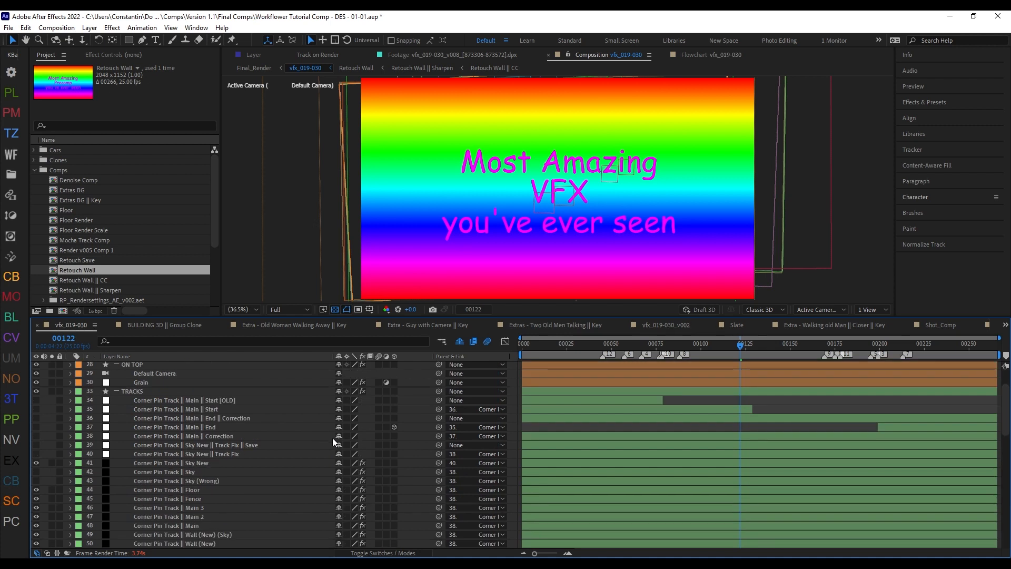
{"action": "scroll", "coordinate": [333, 438], "scroll_direction": "up", "scroll_amount": 1}
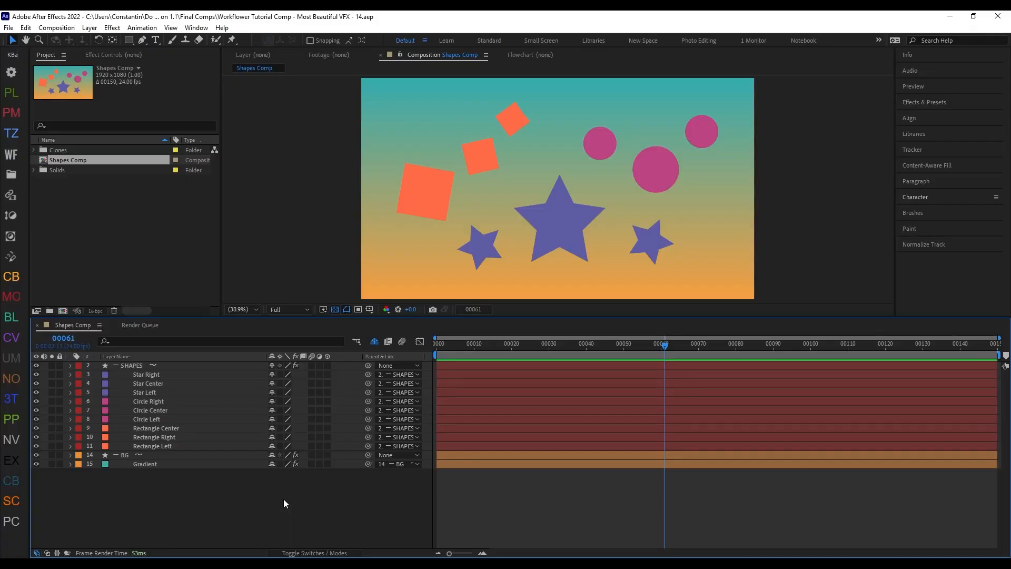
Step: Run Select Group on the SHAPES group from its header, clear the selection, and repeat it from the Circle Center layer
{"action": "left_click", "coordinate": [195, 373]}
{"action": "left_click", "coordinate": [206, 367]}
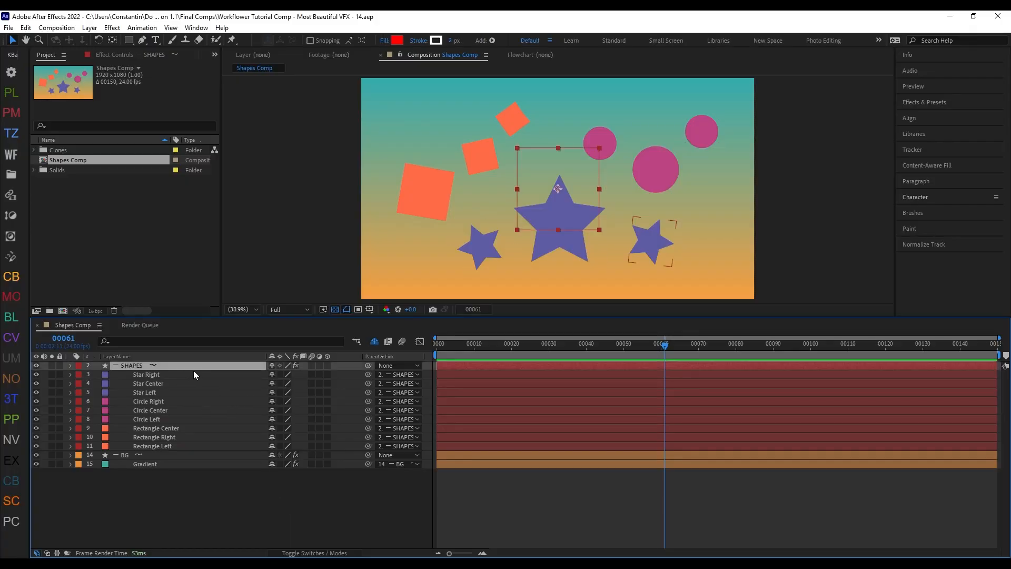
{"action": "key", "text": "shift+d"}
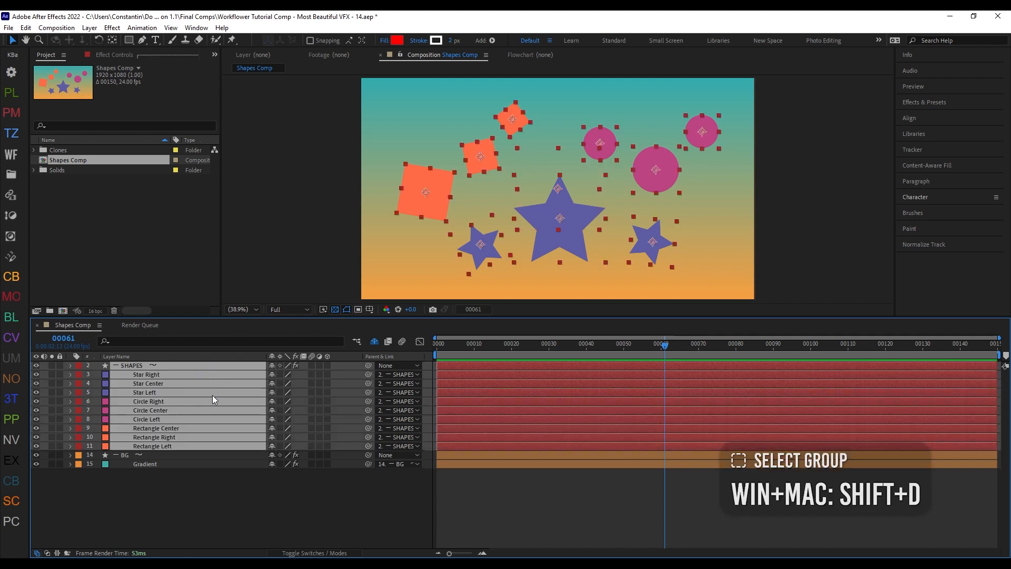
{"action": "left_click", "coordinate": [226, 484]}
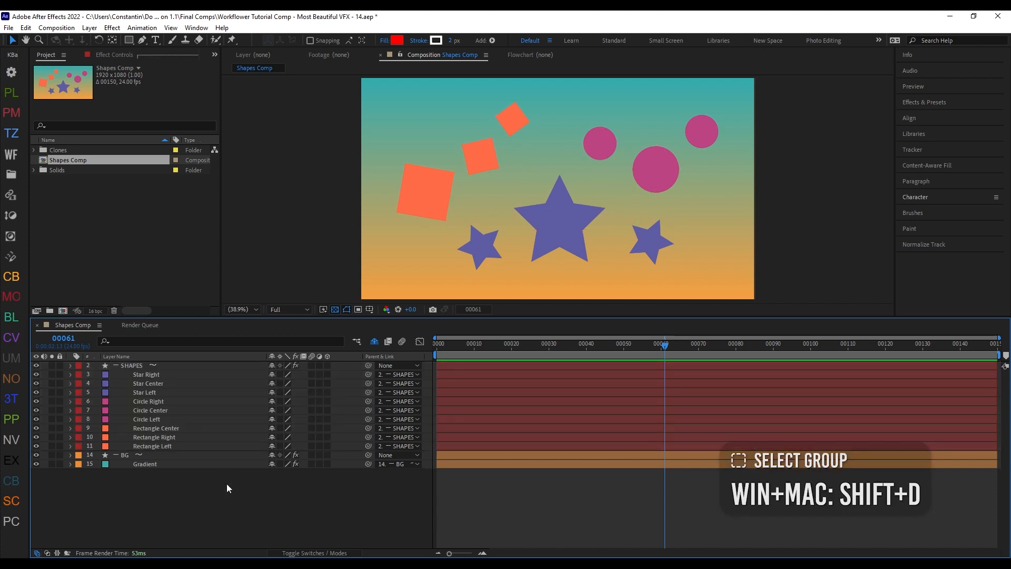
{"action": "left_click", "coordinate": [218, 411]}
{"action": "key", "text": "shift+d"}
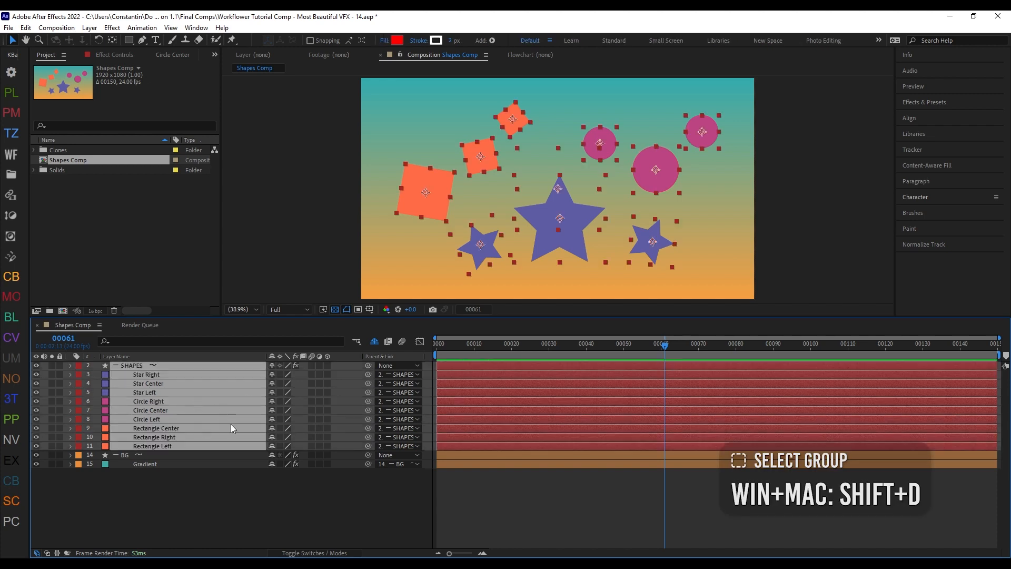
Step: Group the Circle Right, Circle Center and Circle Left layers into a new sub-group of SHAPES, keeping the default group name
{"action": "left_click", "coordinate": [198, 402]}
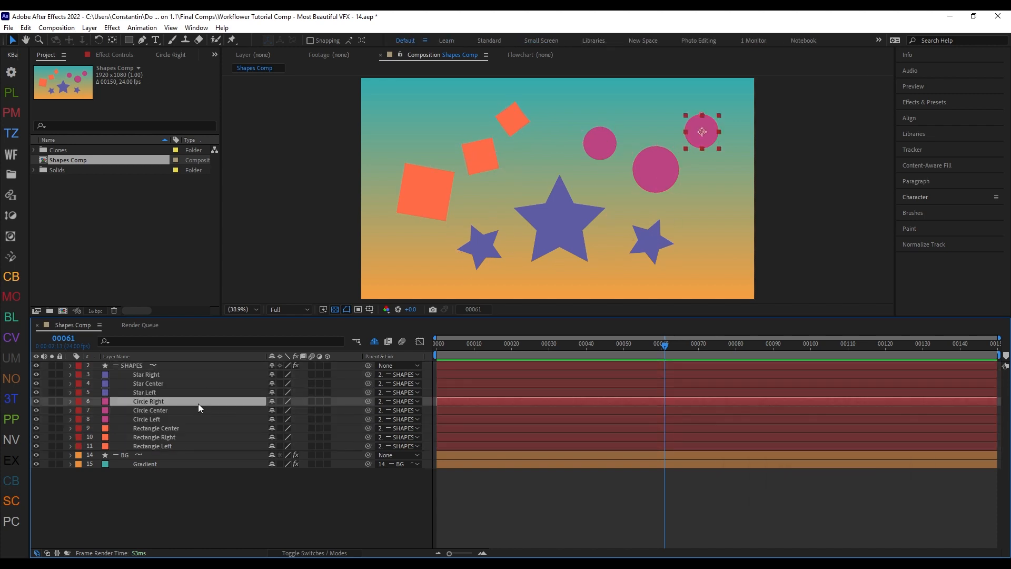
{"action": "left_click", "coordinate": [198, 419], "text": "shift"}
{"action": "key", "text": "shift+F1"}
{"action": "key", "text": "Return"}
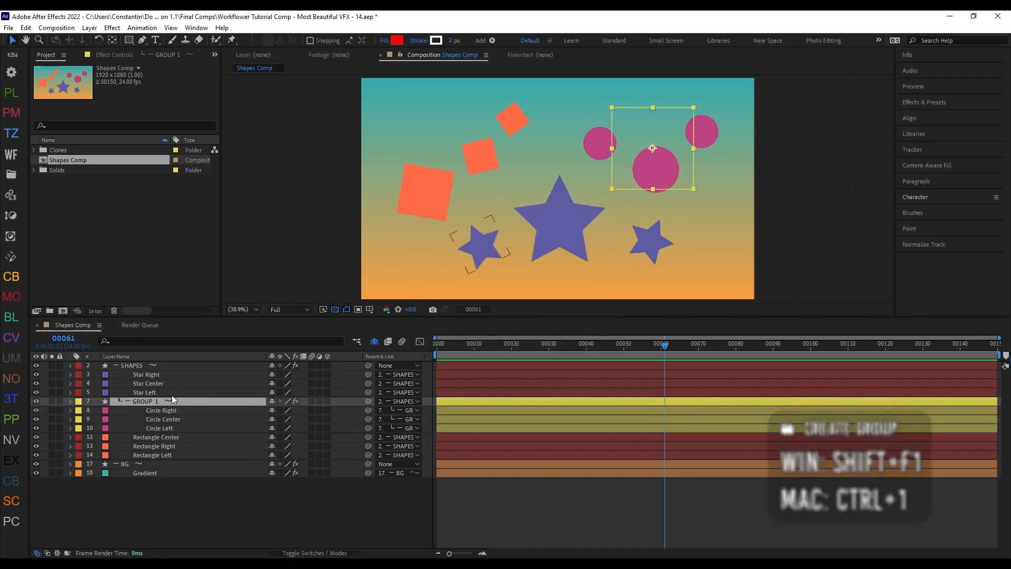
Step: Run Select Group with Star Left and the GROUP 1 header selected together, and clear the selection
{"action": "left_click", "coordinate": [170, 392], "text": "shift"}
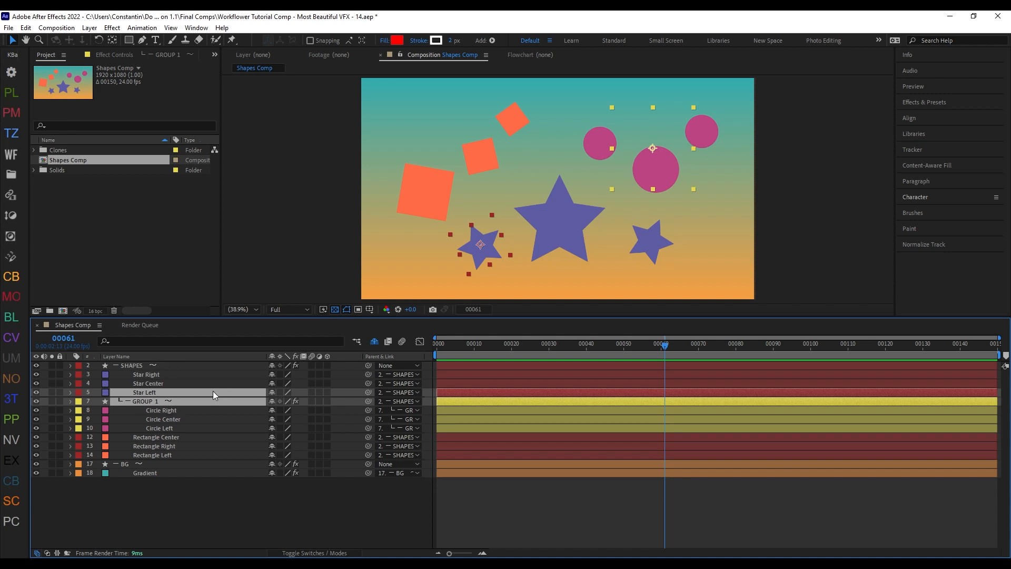
{"action": "key", "text": "shift+d"}
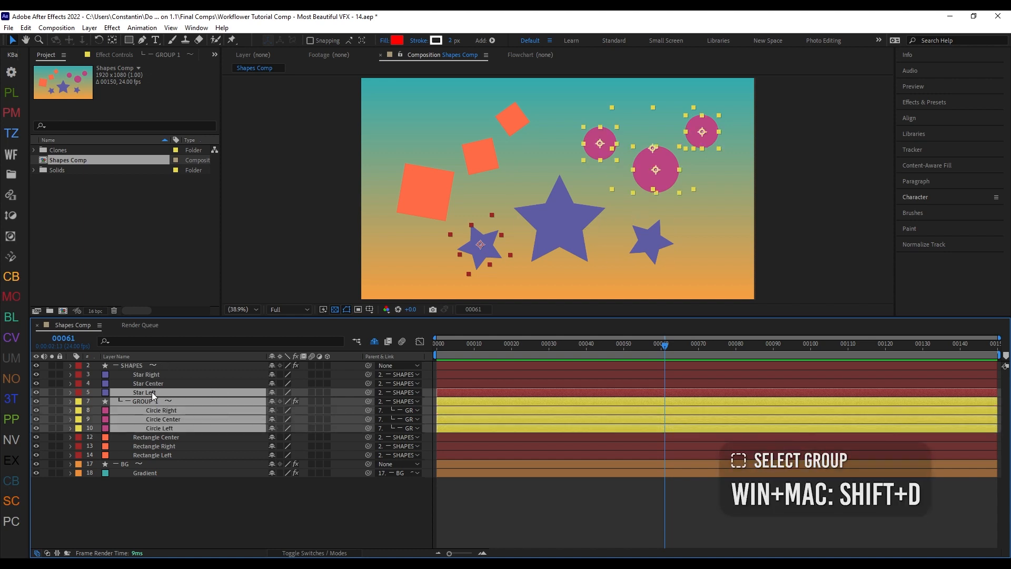
{"action": "key", "text": "ctrl+shift+a"}
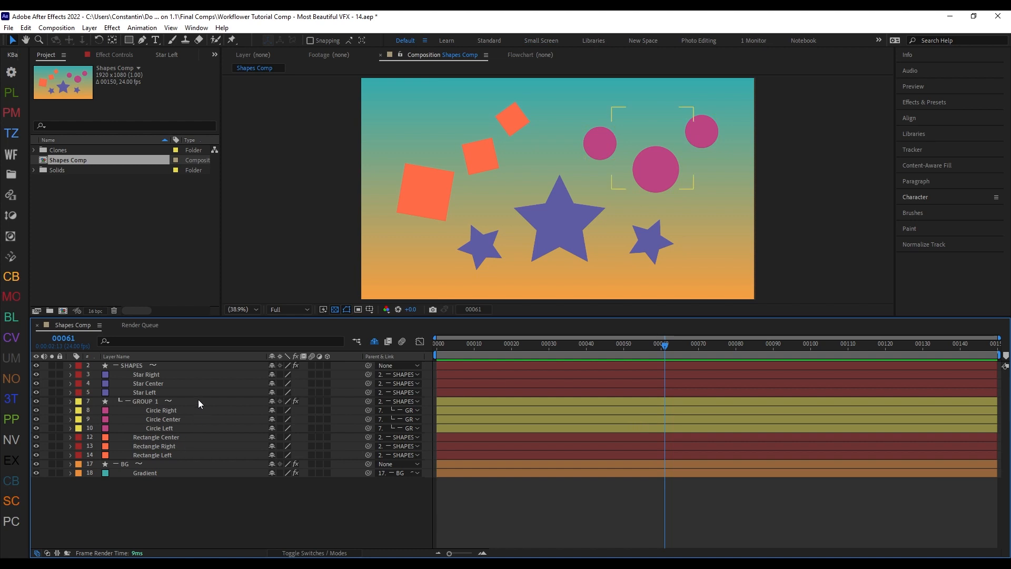
Step: Create a Workflower matte for the whole GROUP 1 sub-group
{"action": "left_click", "coordinate": [198, 400]}
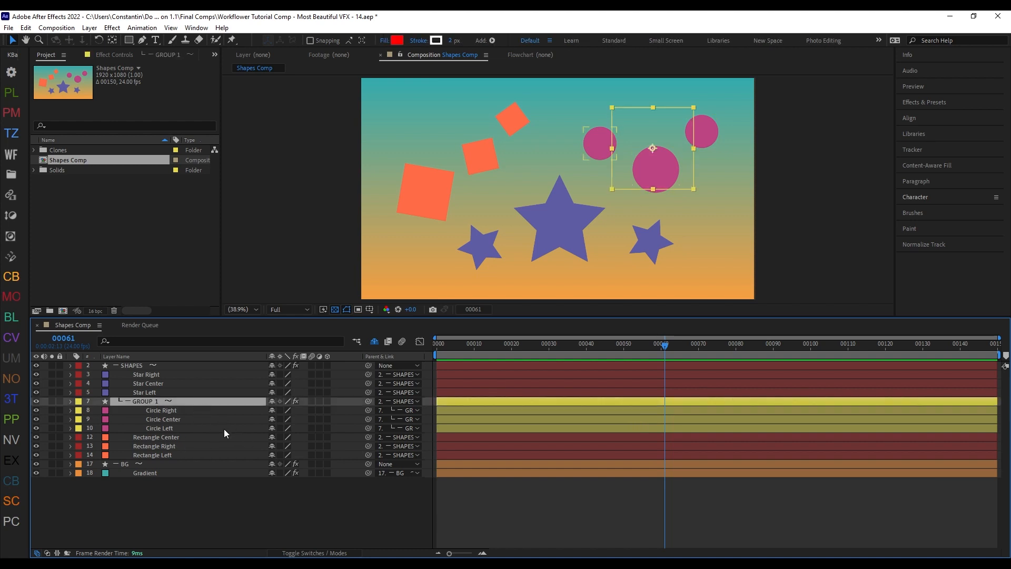
{"action": "key", "text": "ctrl+alt+z"}
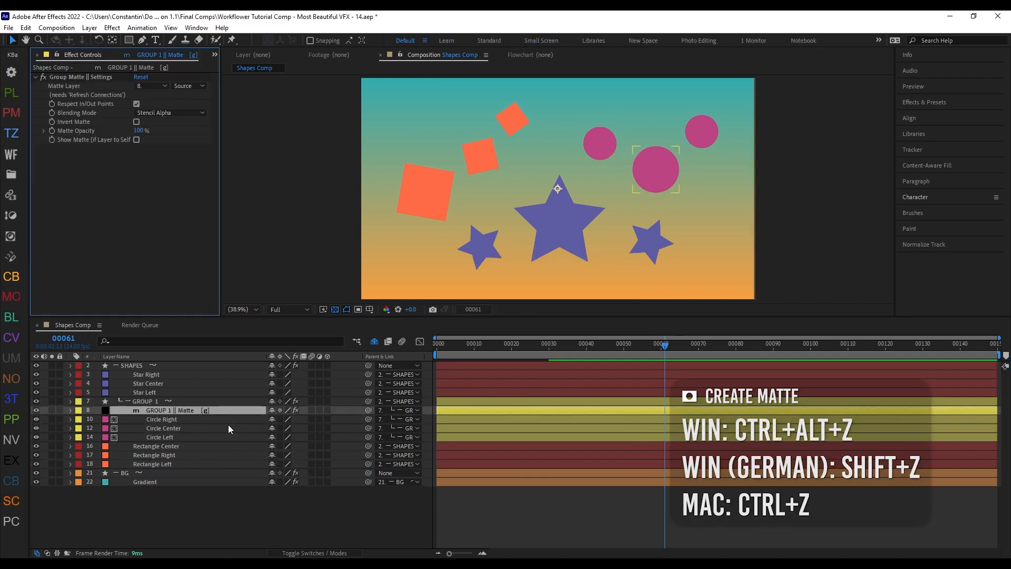
Step: Run Select Group on Circle Center to include its hidden matte layer, and move the layer above Circle Right
{"action": "left_click", "coordinate": [206, 429]}
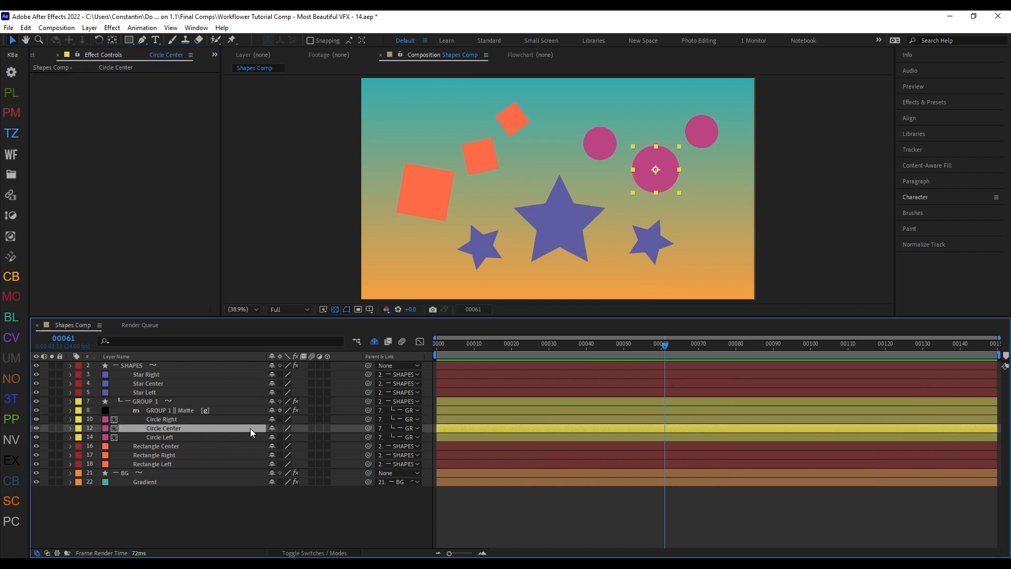
{"action": "key", "text": "shift+d"}
{"action": "left_click_drag", "start_coordinate": [178, 425], "coordinate": [190, 415]}
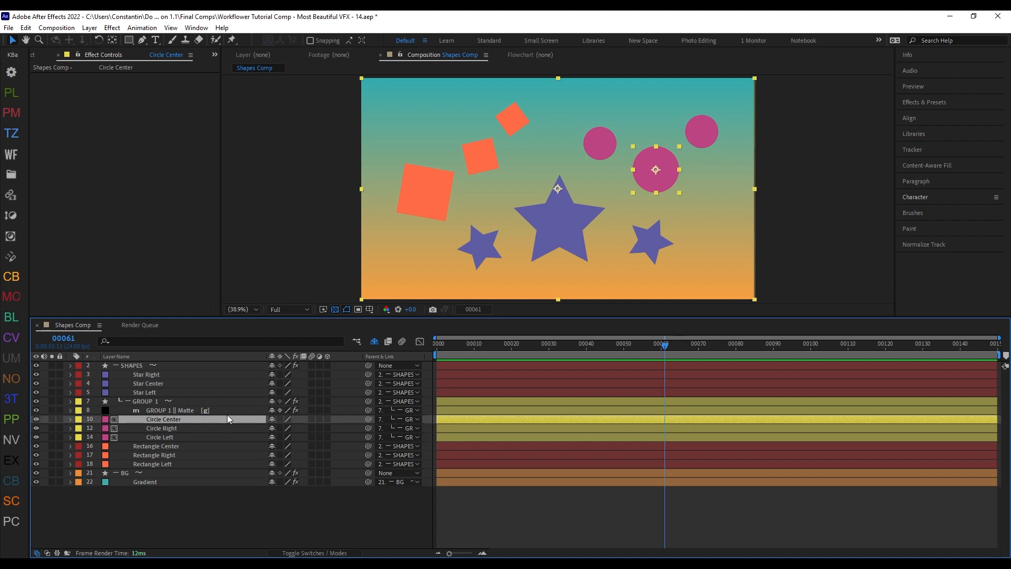
Step: Run Select Group on the GROUP 1 || Matte layer
{"action": "left_click", "coordinate": [222, 407]}
{"action": "key", "text": "shift+d"}
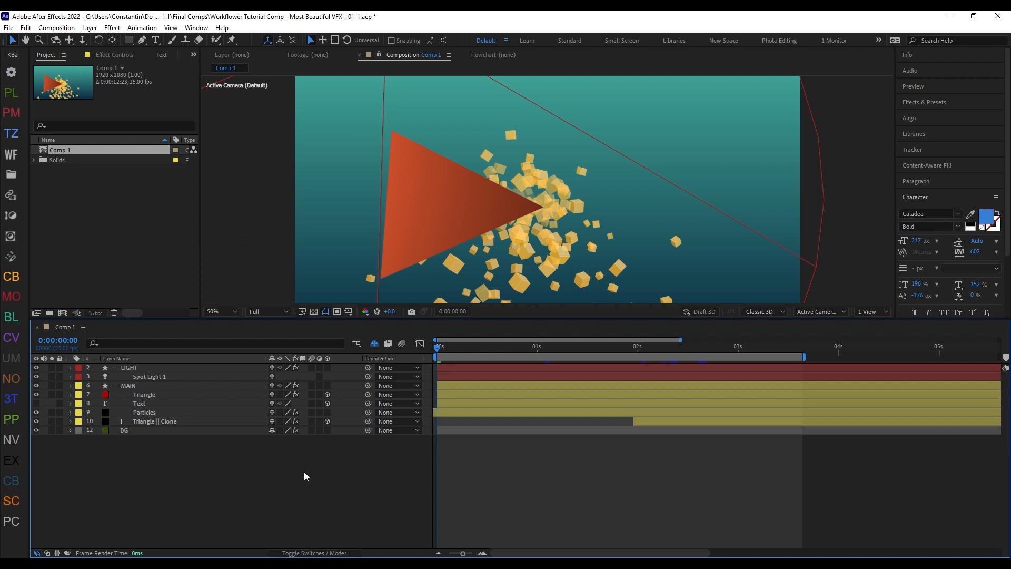
Step: Examine the Particles layer soloed at 0:00:02:21 along with its CC Particle World settings
{"action": "left_click", "coordinate": [454, 349]}
{"action": "left_click_drag", "start_coordinate": [454, 350], "coordinate": [721, 358]}
{"action": "left_click", "coordinate": [141, 414]}
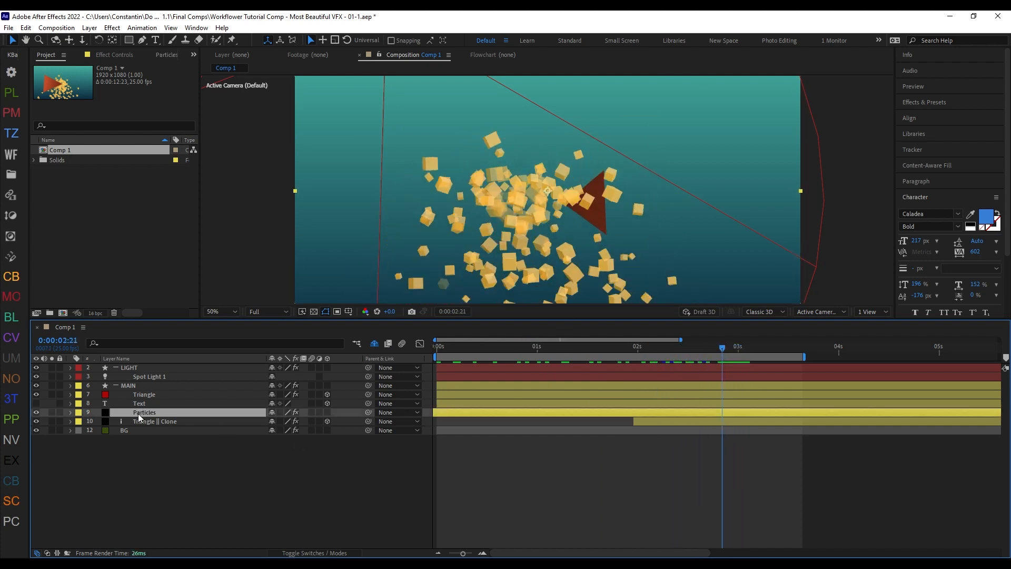
{"action": "left_click", "coordinate": [52, 412]}
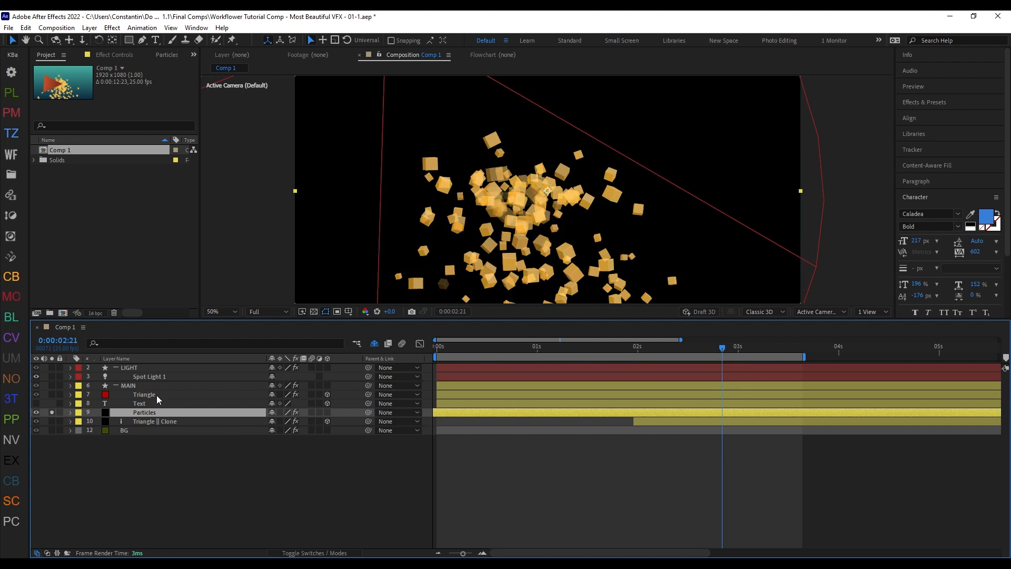
{"action": "key", "text": "F3"}
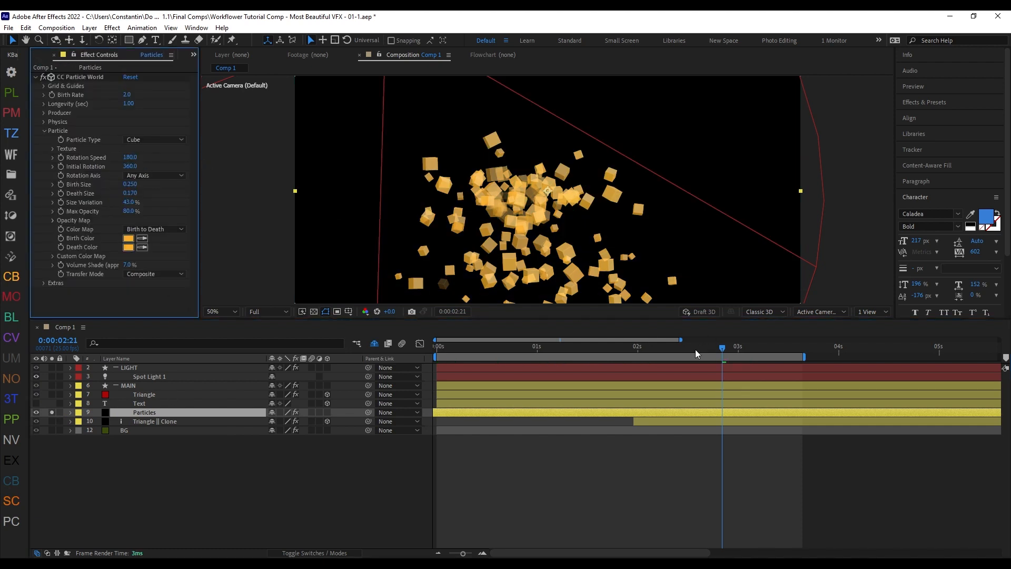
{"action": "left_click", "coordinate": [51, 412]}
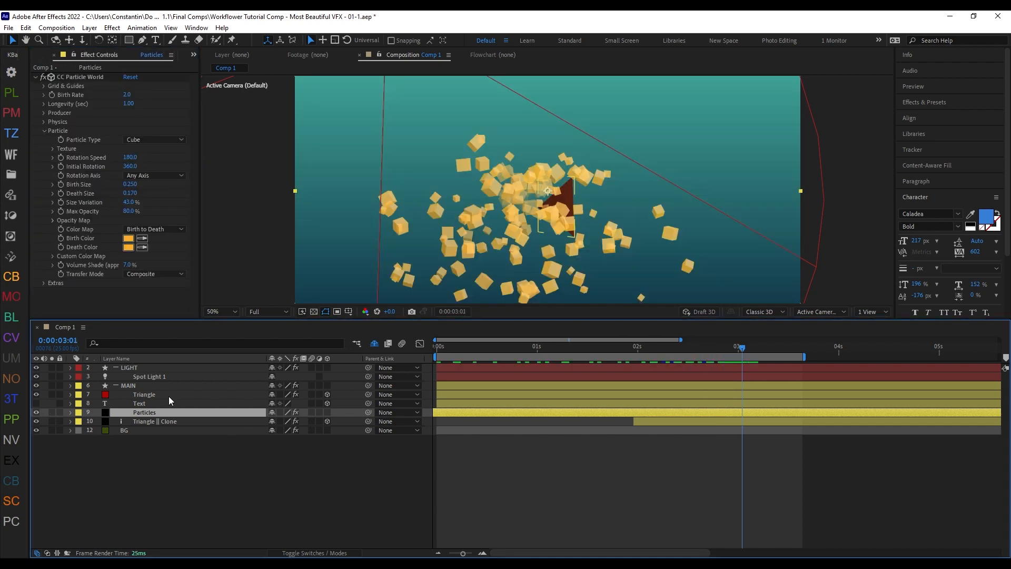
Step: Examine the Triangle layer's opacity keyframes around 0:00:01:24 and its clone further along the animation
{"action": "left_click", "coordinate": [169, 395]}
{"action": "left_click_drag", "start_coordinate": [739, 348], "coordinate": [634, 353]}
{"action": "key", "text": "t"}
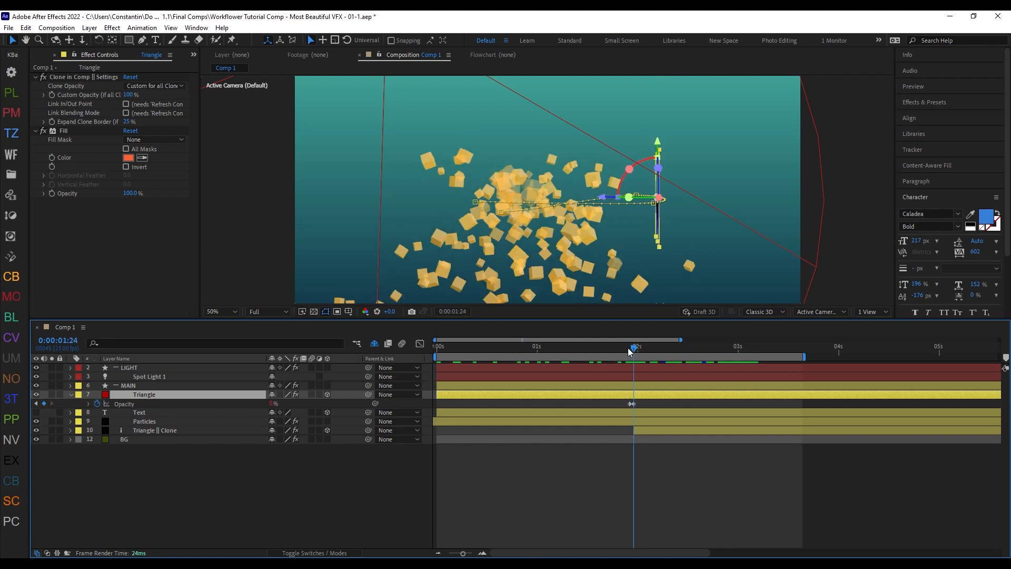
{"action": "mouse_move", "coordinate": [632, 351]}
{"action": "left_mouse_down"}
{"action": "mouse_move", "coordinate": [737, 352]}
{"action": "mouse_move", "coordinate": [707, 352]}
{"action": "left_mouse_up"}
{"action": "left_click", "coordinate": [702, 429]}
Step: Draw a small triangular mask with the Pen tool over the lower part of the Triangle layer at 0:00:02:17
{"action": "left_click", "coordinate": [157, 395]}
{"action": "scroll", "coordinate": [577, 241], "scroll_direction": "up", "scroll_amount": 2}
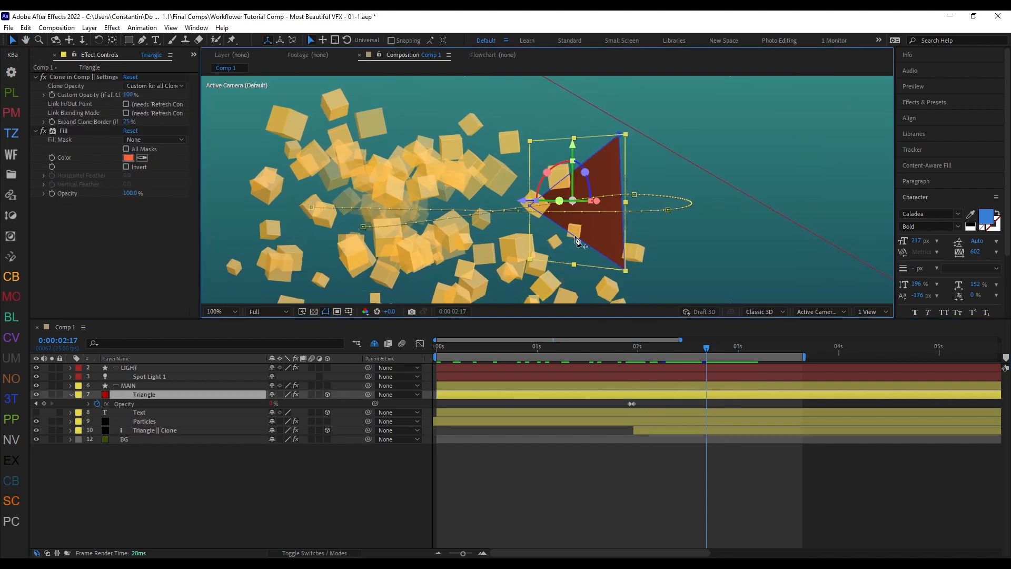
{"action": "key", "text": "g"}
{"action": "left_click", "coordinate": [601, 238]}
{"action": "left_click", "coordinate": [557, 255]}
{"action": "left_click", "coordinate": [557, 214]}
{"action": "left_click", "coordinate": [601, 238]}
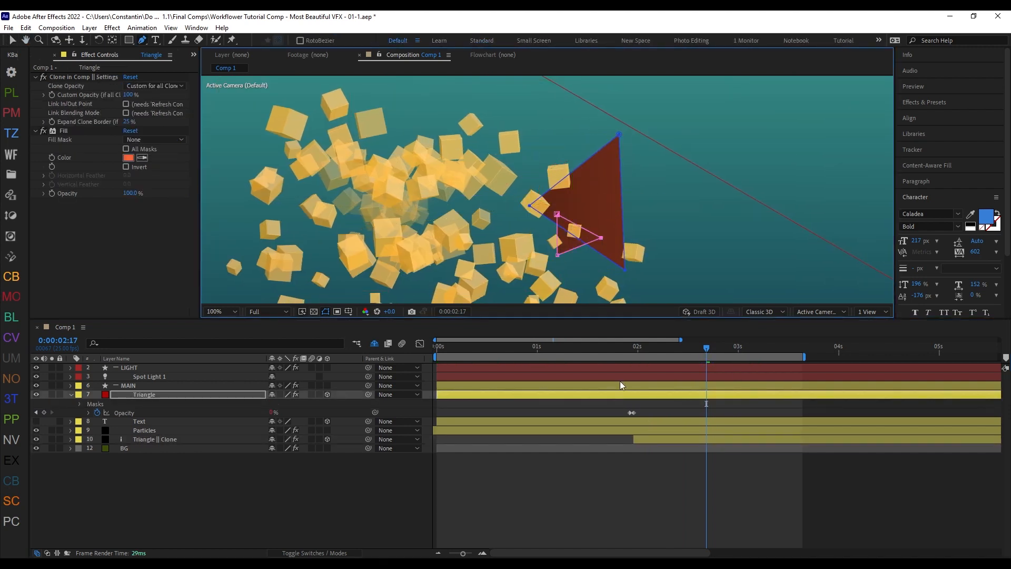
Step: Check the Triangle || Clone layer in solo and undo the newly drawn mask on Triangle
{"action": "left_click", "coordinate": [52, 439]}
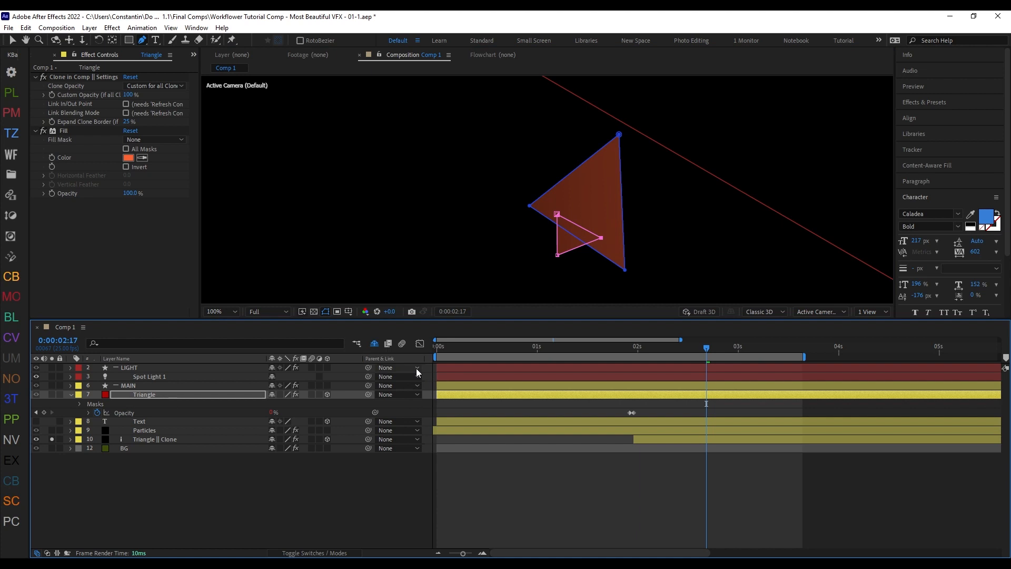
{"action": "left_click", "coordinate": [53, 440]}
{"action": "key", "text": "ctrl+z"}
{"action": "key", "text": "ctrl+z"}
{"action": "key", "text": "ctrl+z"}
{"action": "key", "text": "ctrl+z"}
{"action": "key", "text": "ctrl+z"}
Step: Hide the Triangle layer, make the Text layer visible, and preview its movement from the start of the composition
{"action": "key", "text": "Home"}
{"action": "scroll", "coordinate": [670, 216], "scroll_direction": "down", "scroll_amount": 1}
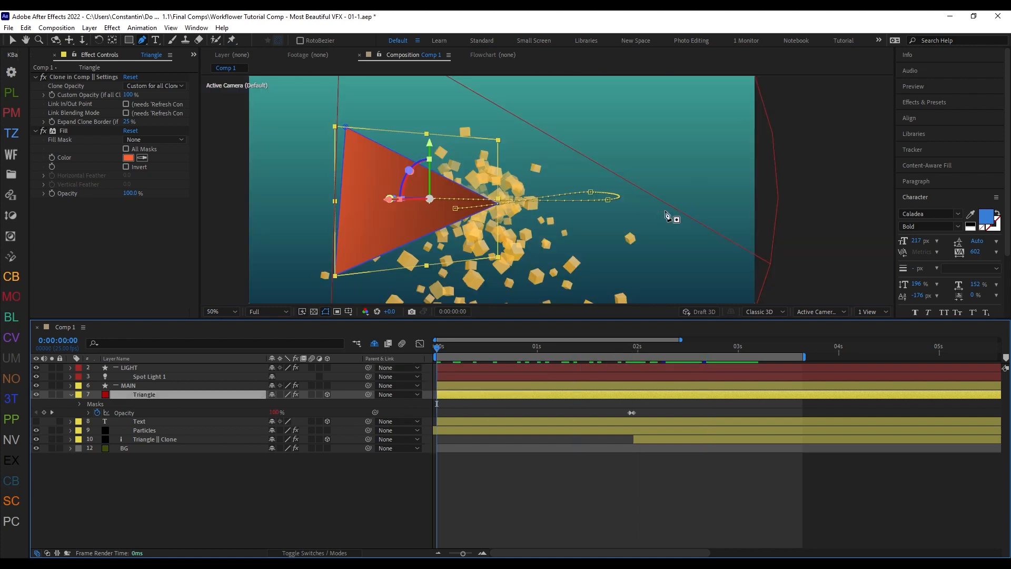
{"action": "key", "text": "shift+slash"}
{"action": "key", "text": "v"}
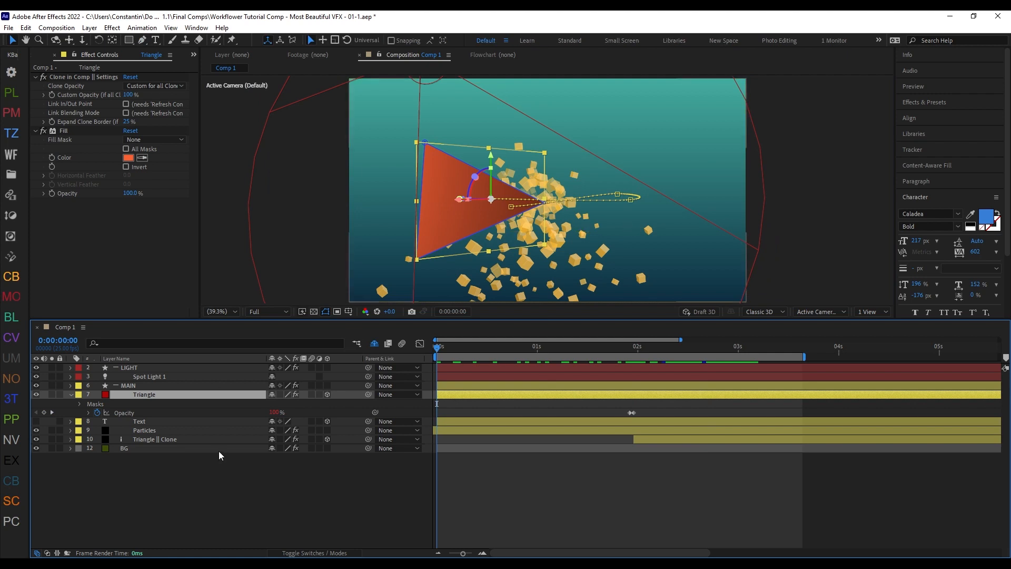
{"action": "left_click", "coordinate": [36, 395]}
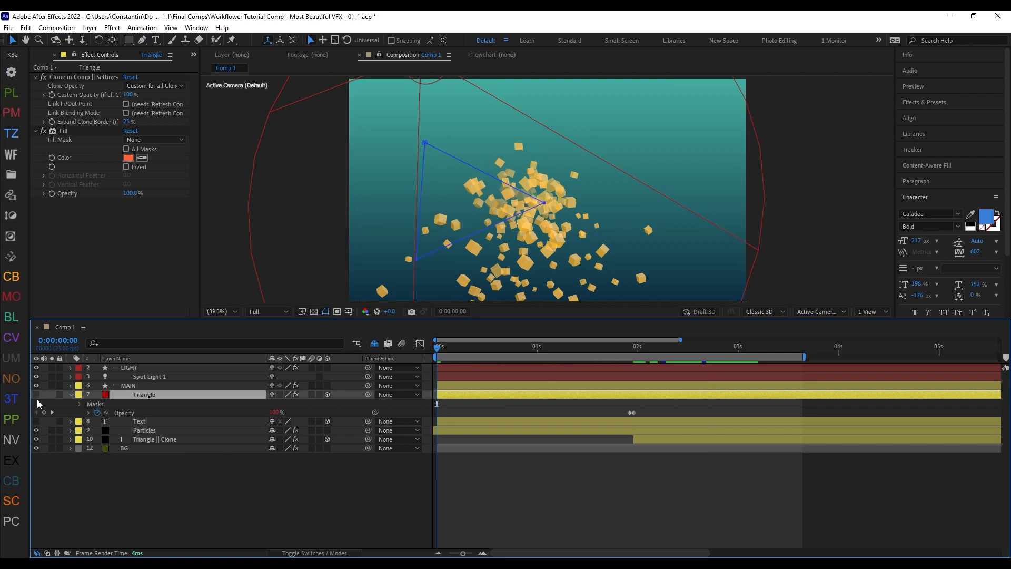
{"action": "left_click", "coordinate": [37, 421]}
{"action": "left_click", "coordinate": [213, 422]}
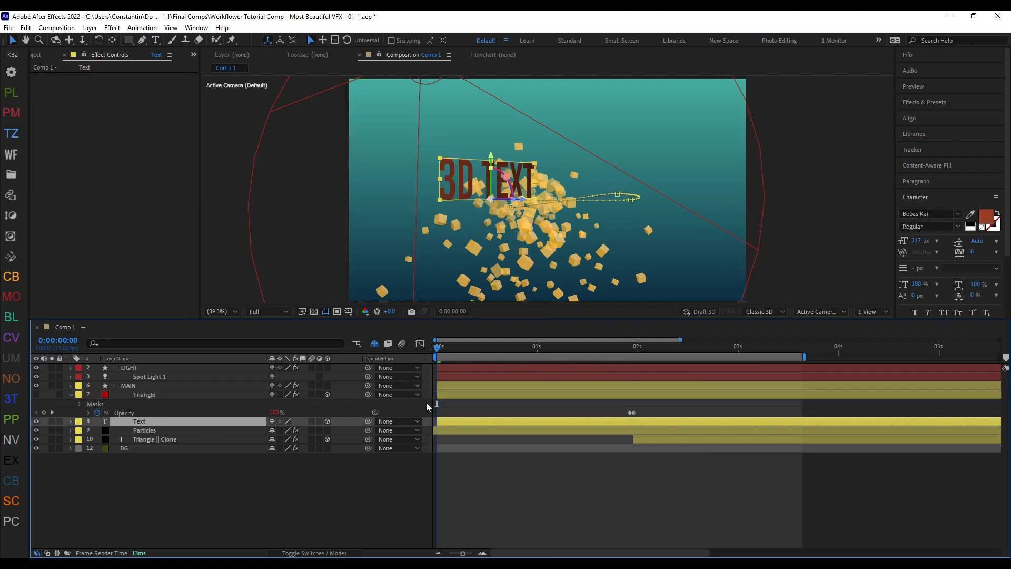
{"action": "mouse_move", "coordinate": [469, 347]}
{"action": "left_mouse_down"}
{"action": "mouse_move", "coordinate": [571, 348]}
{"action": "mouse_move", "coordinate": [334, 365]}
{"action": "left_mouse_up"}
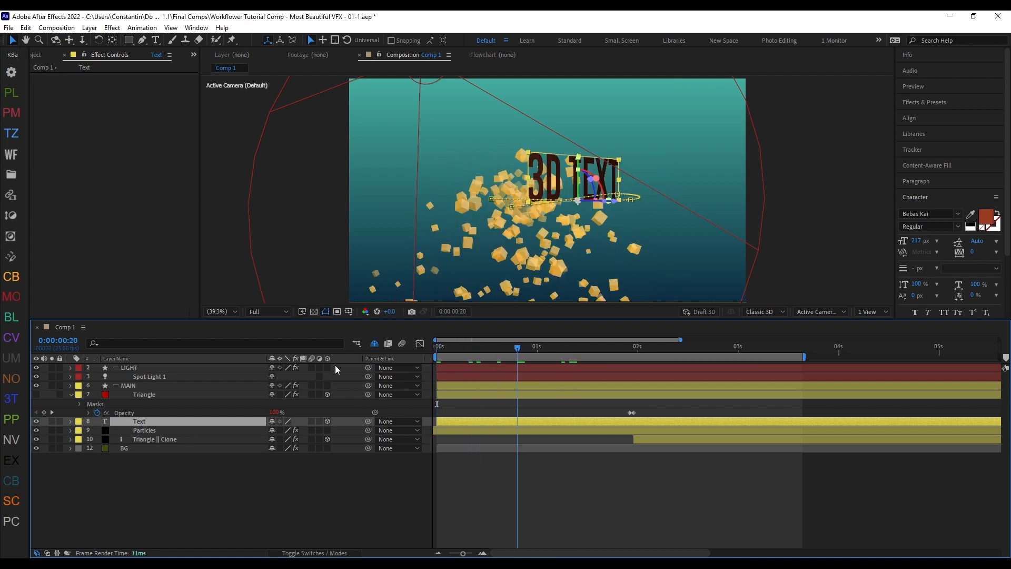
Step: Delete the Triangle layer together with its clone using Workflower's delete command
{"action": "left_click", "coordinate": [160, 441]}
{"action": "left_click", "coordinate": [169, 395], "text": "ctrl"}
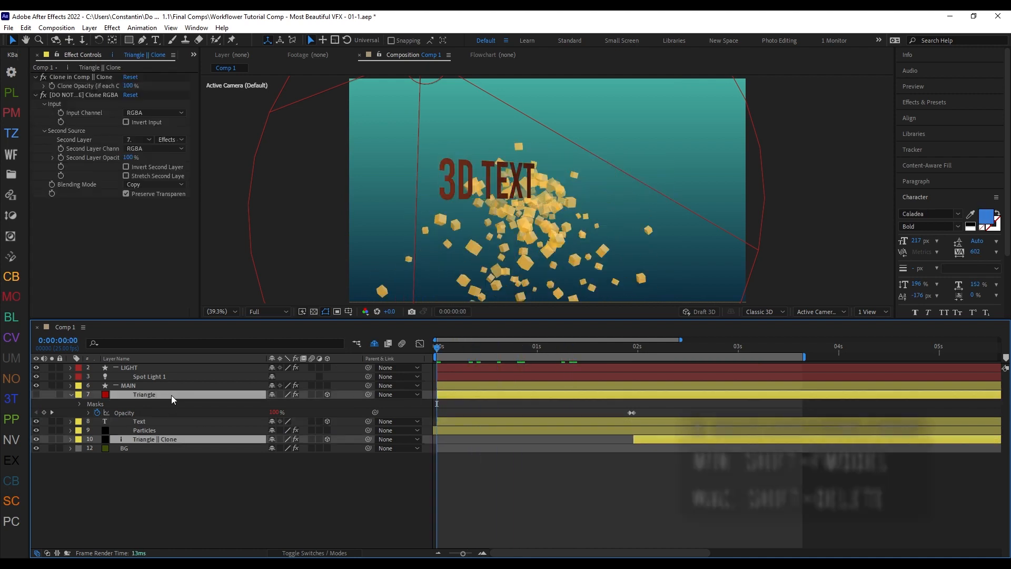
{"action": "key", "text": "shift+Delete"}
Step: Clone the Text layer in the comp at 0:00:02:00 as RGBA, splitting source and clone at the current time by opacity
{"action": "left_click", "coordinate": [172, 395]}
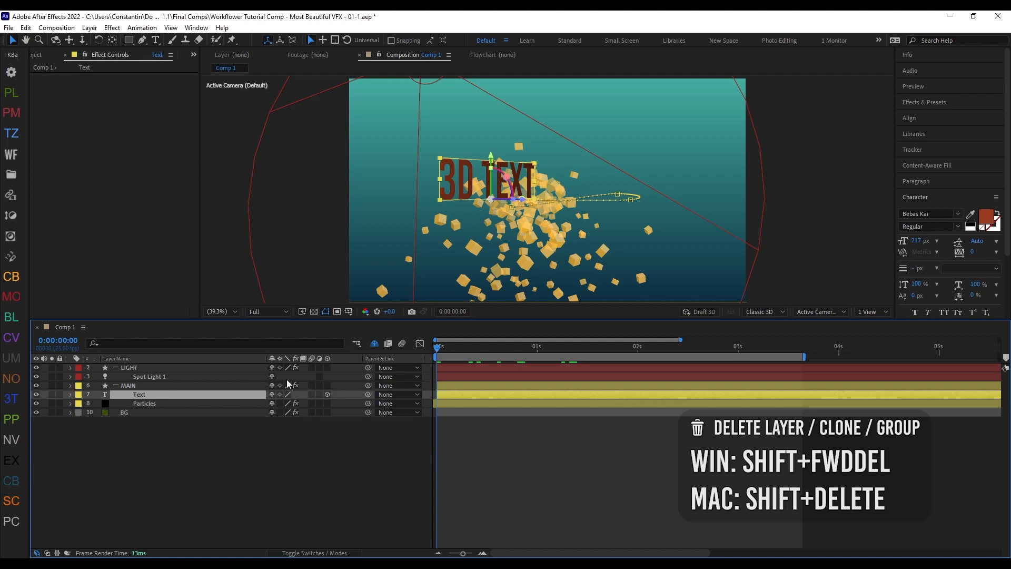
{"action": "left_click_drag", "start_coordinate": [452, 347], "coordinate": [639, 363]}
{"action": "scroll", "coordinate": [562, 217], "scroll_direction": "up", "scroll_amount": 3}
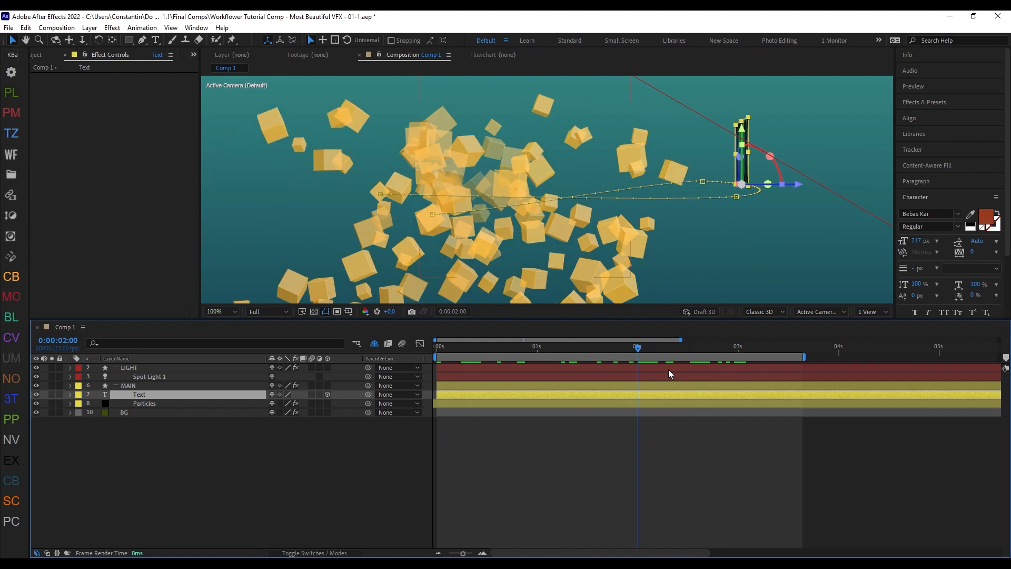
{"action": "key", "text": "ctrl+alt+x"}
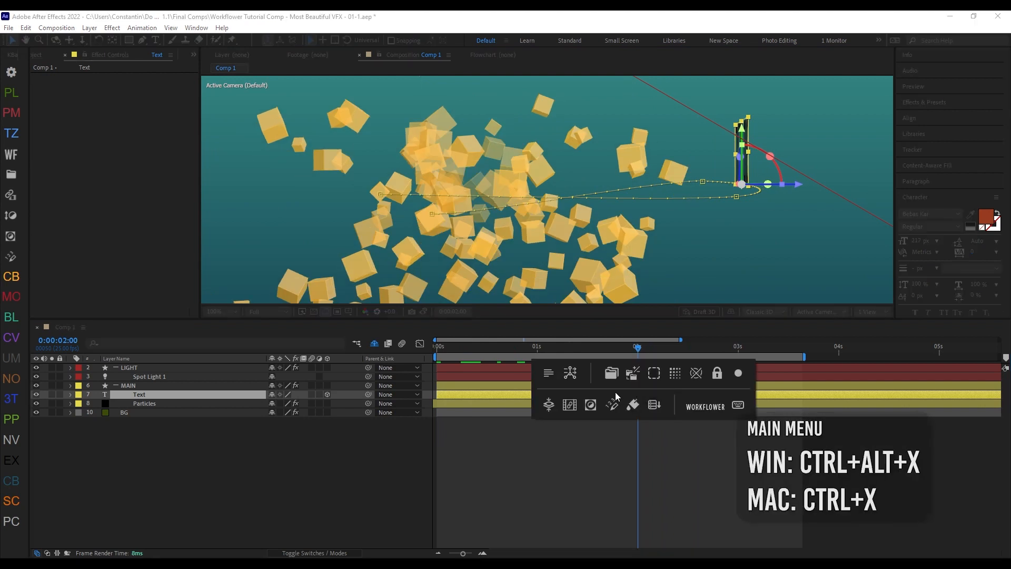
{"action": "left_click", "coordinate": [570, 404]}
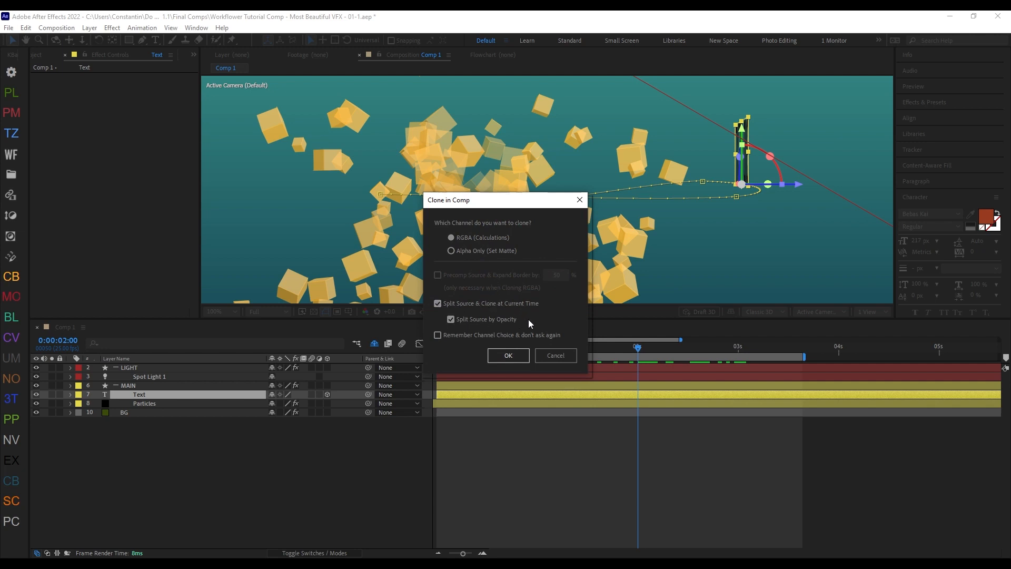
{"action": "left_click", "coordinate": [509, 354]}
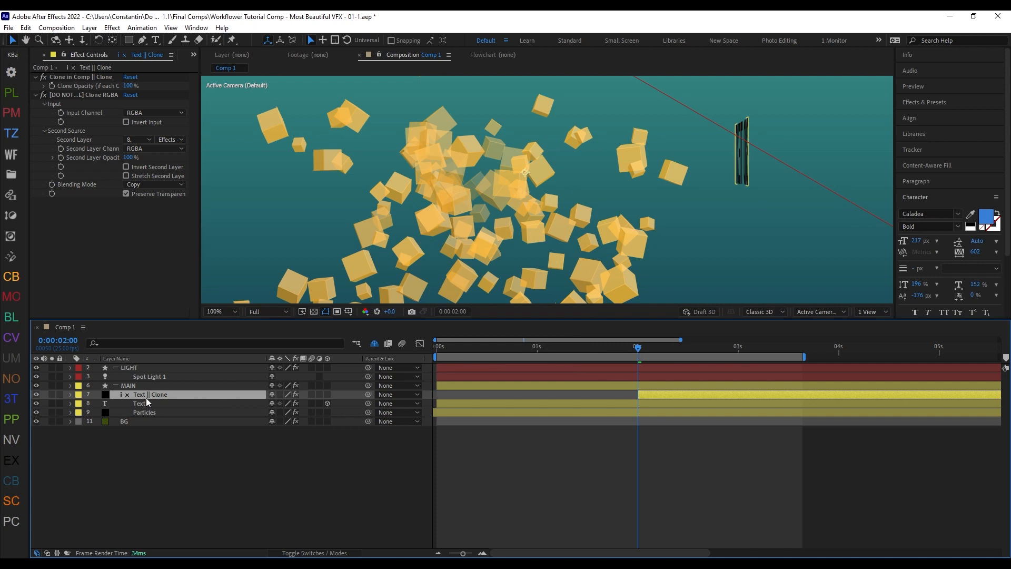
Step: Move the Text || Clone layer below Particles and check the text behind the particles at 0:00:02:21
{"action": "mouse_move", "coordinate": [149, 397]}
{"action": "left_mouse_down"}
{"action": "mouse_move", "coordinate": [189, 403]}
{"action": "mouse_move", "coordinate": [195, 413]}
{"action": "left_mouse_up"}
{"action": "mouse_move", "coordinate": [638, 347]}
{"action": "left_mouse_down"}
{"action": "mouse_move", "coordinate": [738, 349]}
{"action": "mouse_move", "coordinate": [453, 350]}
{"action": "mouse_move", "coordinate": [719, 350]}
{"action": "left_mouse_up"}
{"action": "key", "text": "comma"}
{"action": "key", "text": "period"}
{"action": "key", "text": "period"}
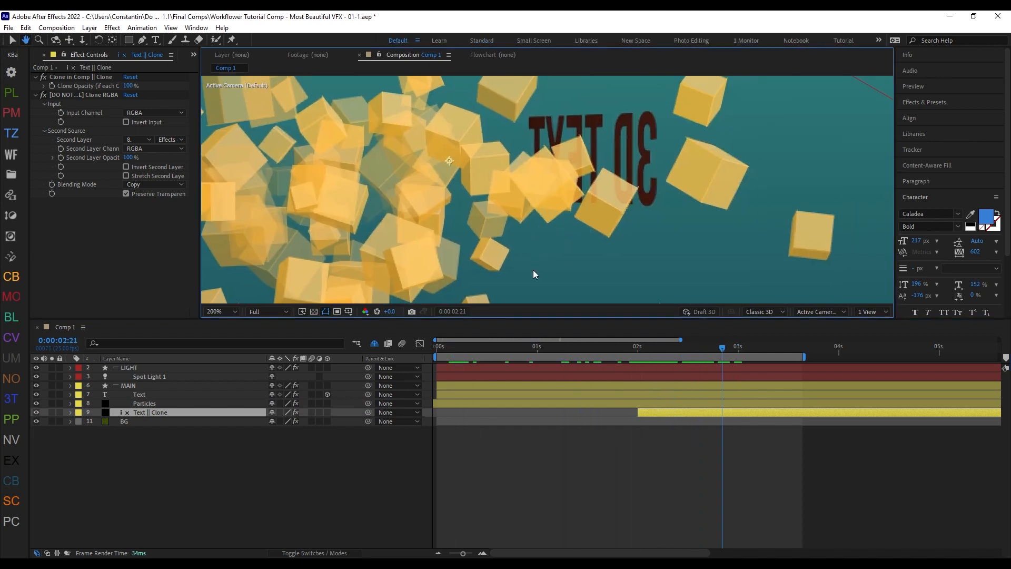
Step: Apply the Roughen Edges effect to the original Text layer and check its clone
{"action": "left_click", "coordinate": [138, 396]}
{"action": "key", "text": "ctrl+space"}
{"action": "type", "text": "rough"}
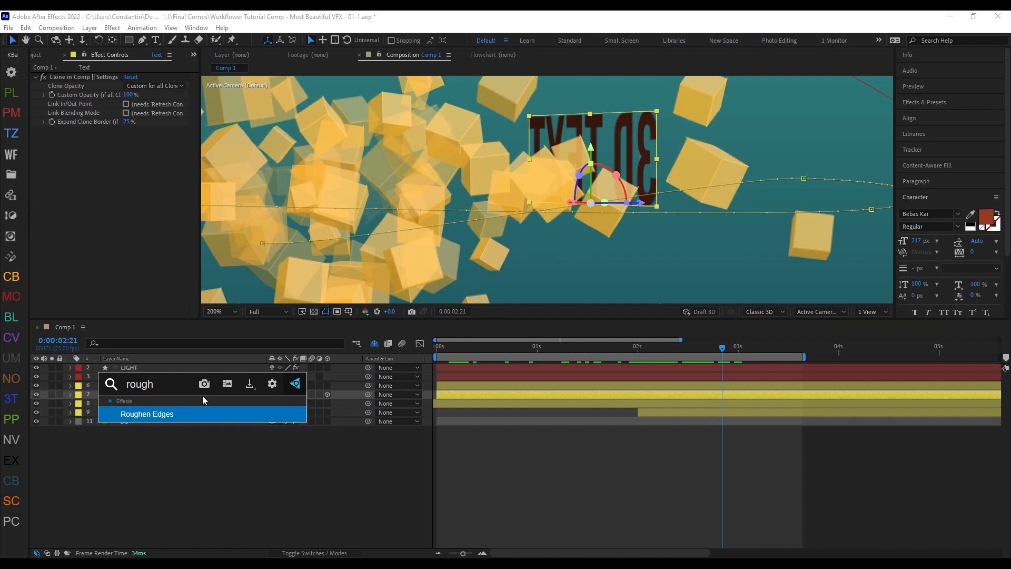
{"action": "key", "text": "Return"}
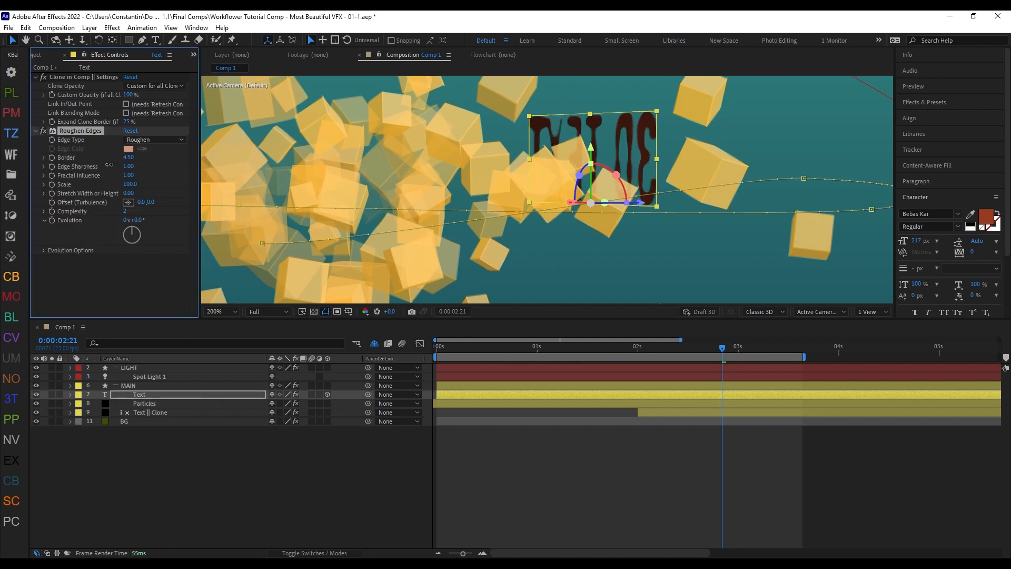
{"action": "left_click", "coordinate": [173, 414]}
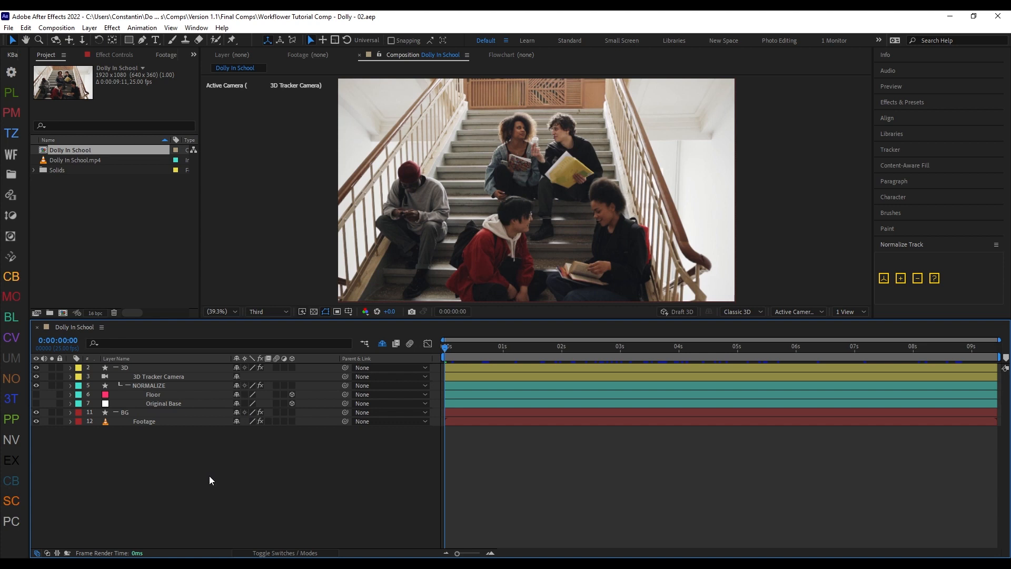
Step: In the Dolly In School comp, review the Normalize Track script's tools and the Original Base layer
{"action": "left_click", "coordinate": [929, 246]}
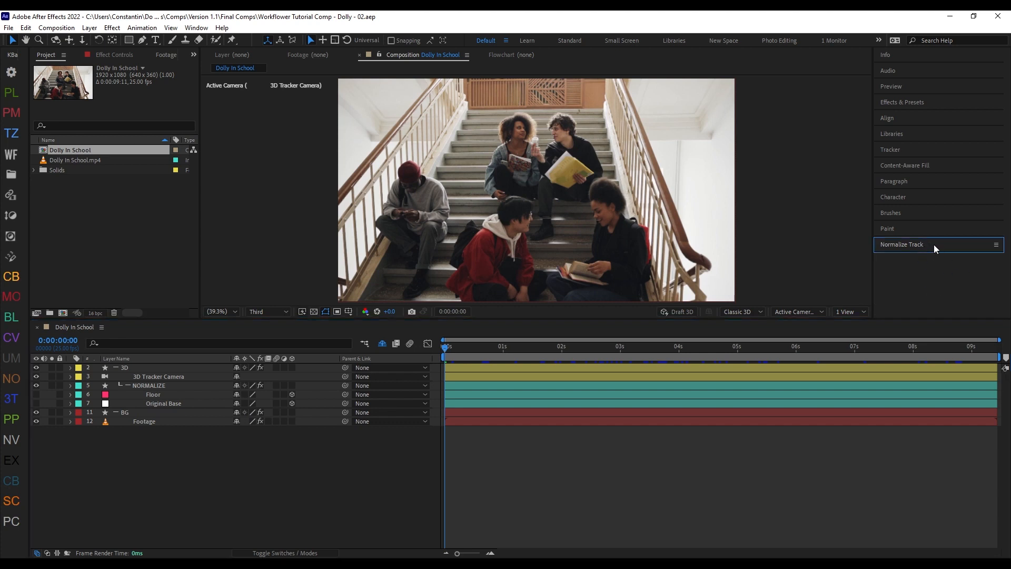
{"action": "left_click", "coordinate": [935, 246]}
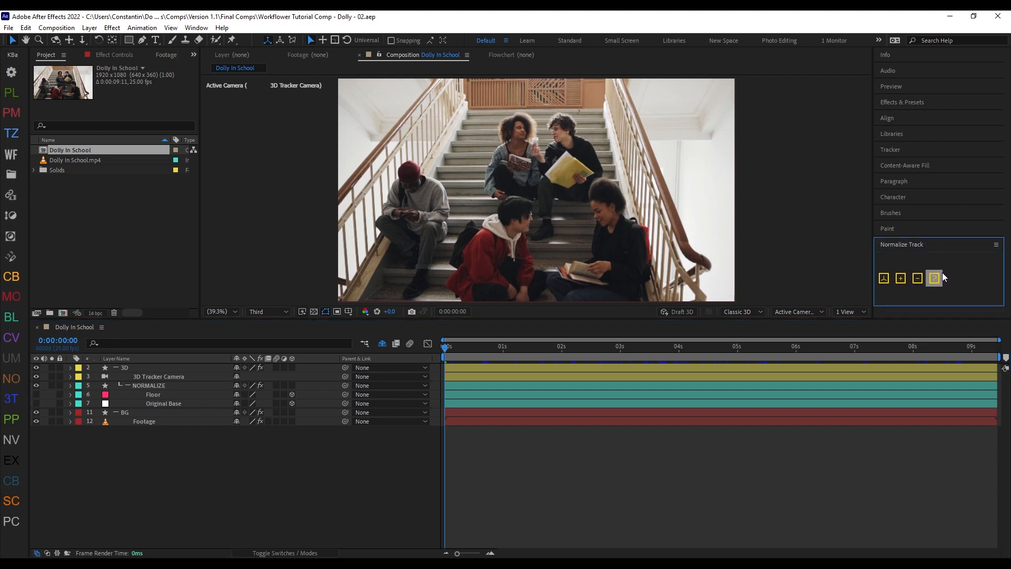
{"action": "left_click", "coordinate": [168, 404]}
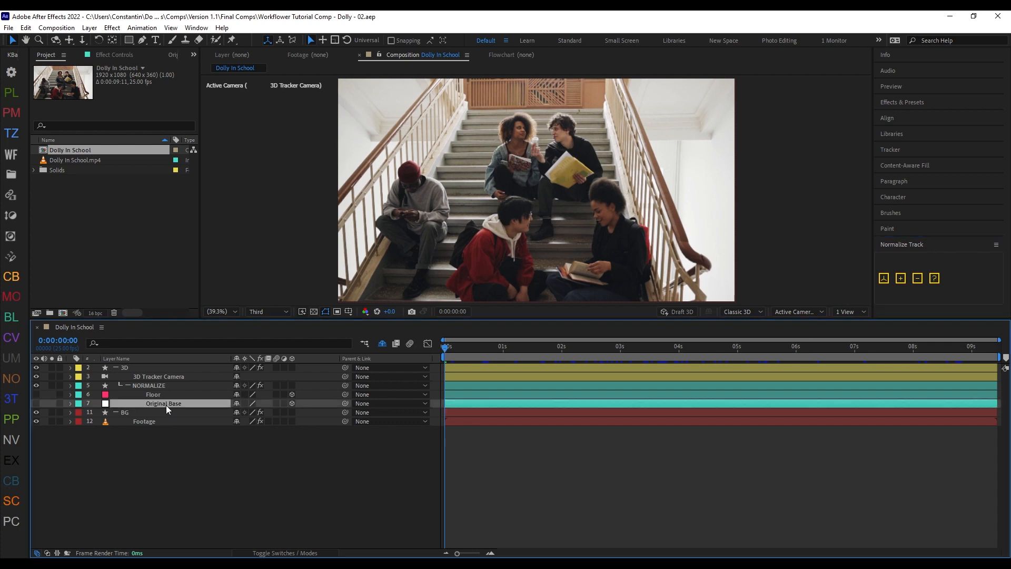
Step: Create a text layer from selected track points of the 3D Camera Tracker on the Footage layer
{"action": "left_click", "coordinate": [169, 419]}
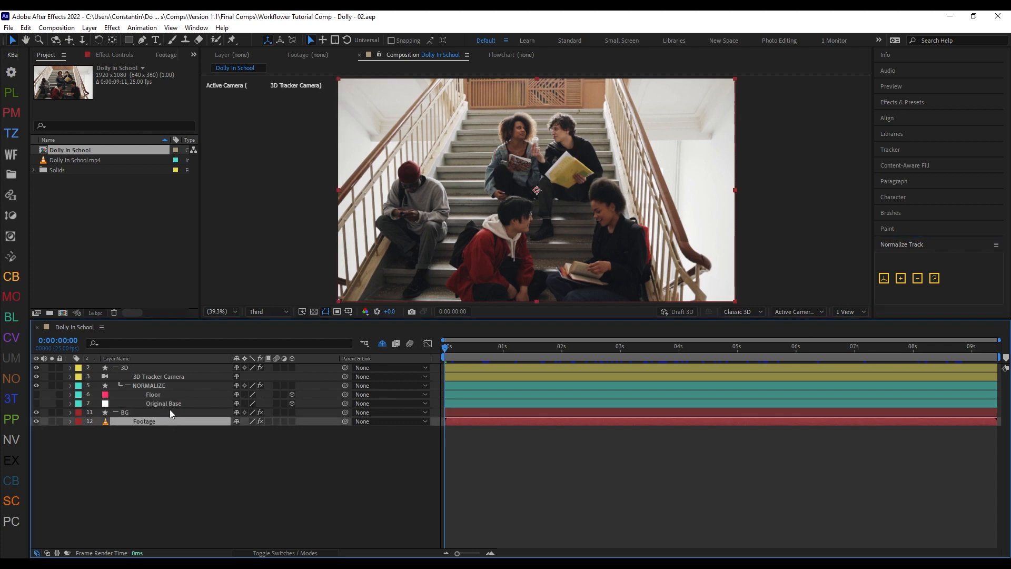
{"action": "key", "text": "F3"}
{"action": "left_click", "coordinate": [76, 77]}
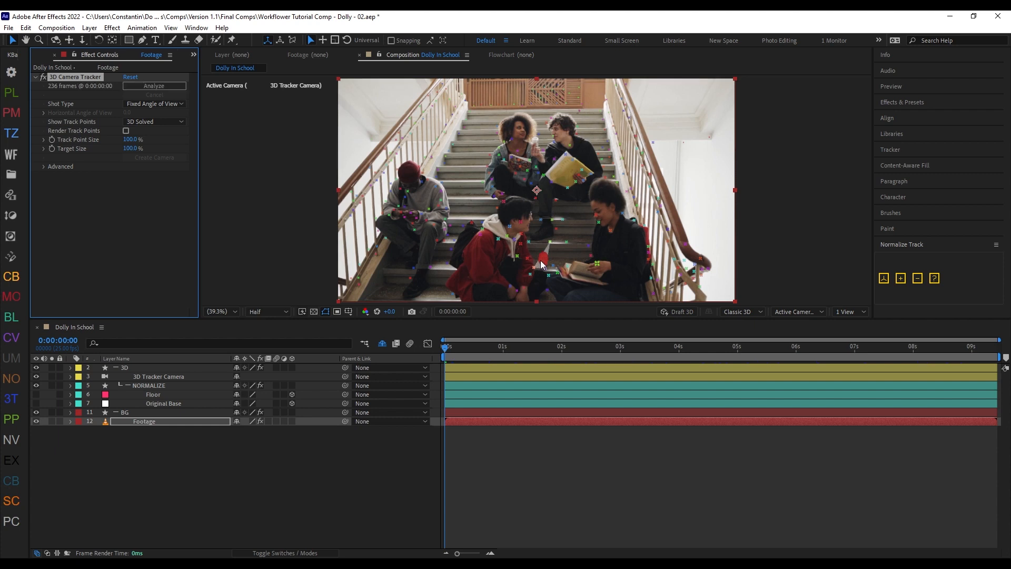
{"action": "scroll", "coordinate": [447, 227], "scroll_direction": "up", "scroll_amount": 3}
{"action": "left_click", "coordinate": [469, 218]}
{"action": "left_click", "coordinate": [429, 194], "text": "shift"}
{"action": "left_click", "coordinate": [424, 207], "text": "shift"}
{"action": "right_click", "coordinate": [418, 213]}
{"action": "left_click", "coordinate": [490, 225]}
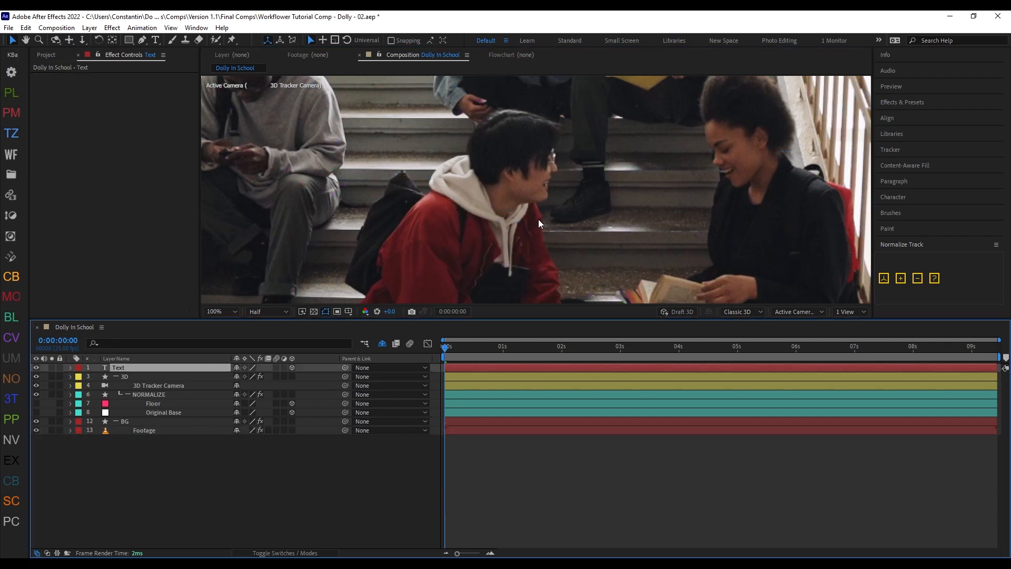
Step: Refresh the layout and try to normalize the new Text layer with the Normalize Track script
{"action": "key", "text": "shift+z"}
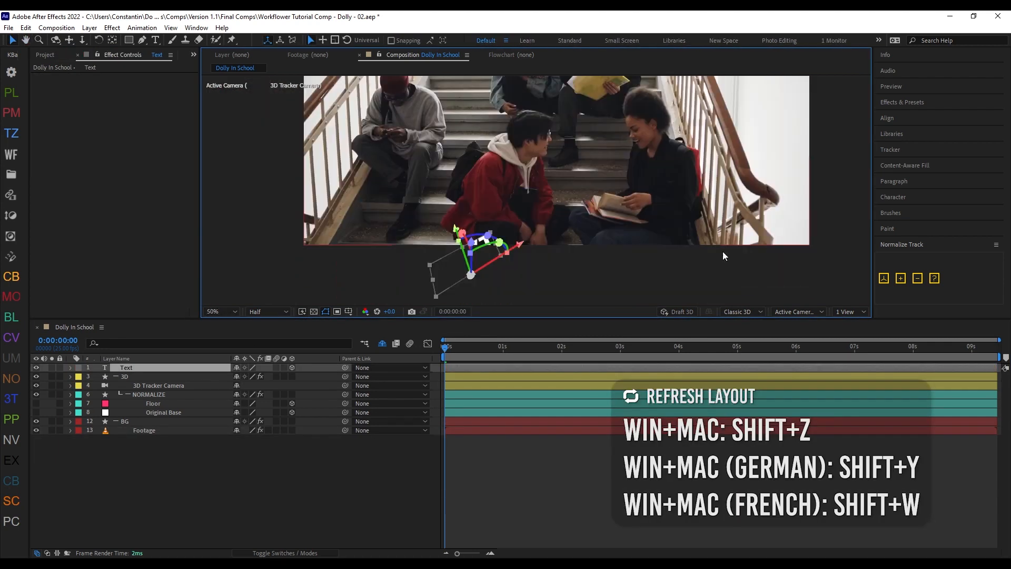
{"action": "left_click", "coordinate": [900, 279]}
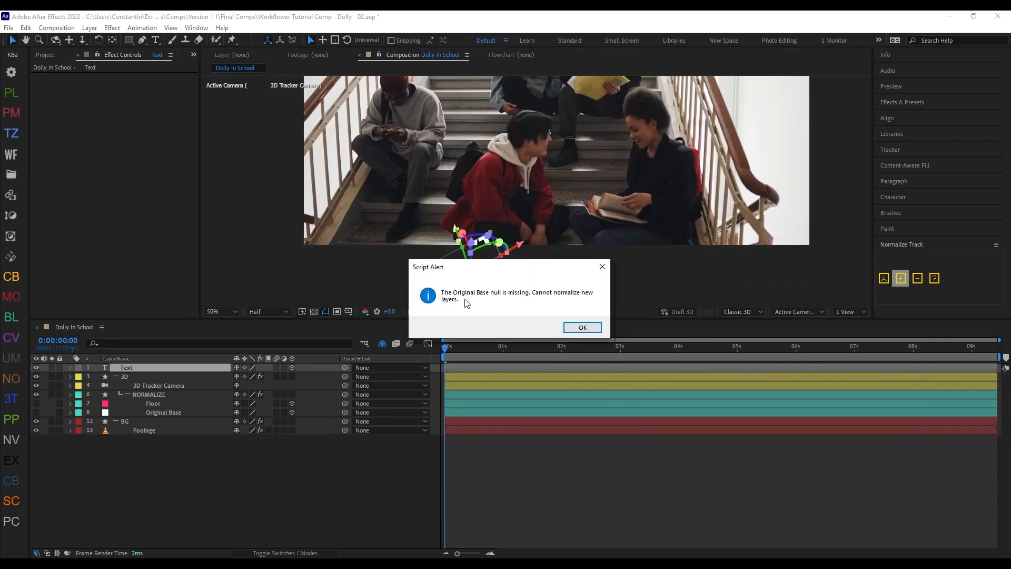
{"action": "left_click", "coordinate": [598, 327]}
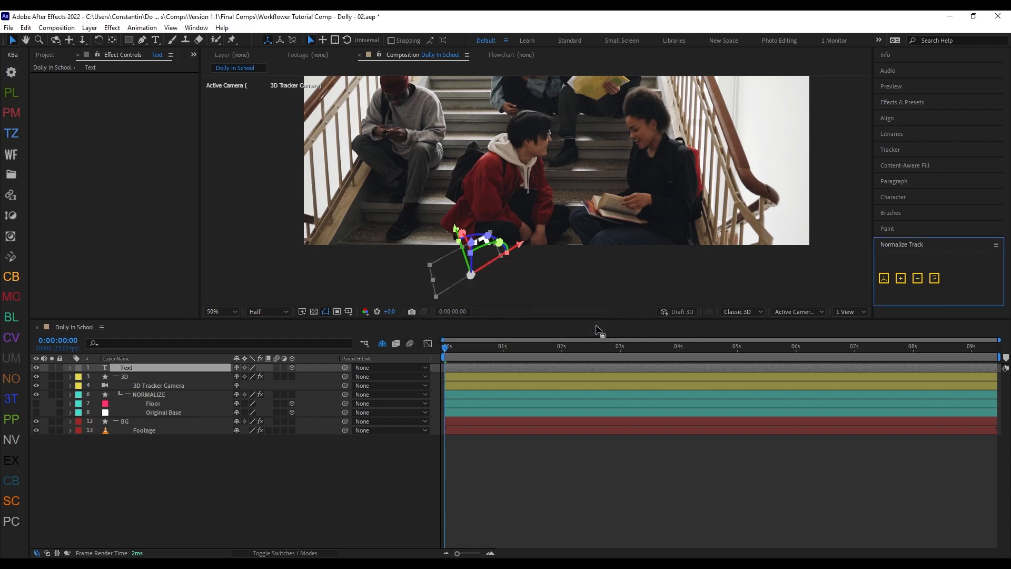
Step: Exempt the Original Base layer's name from alteration by Workflower
{"action": "left_click", "coordinate": [191, 414]}
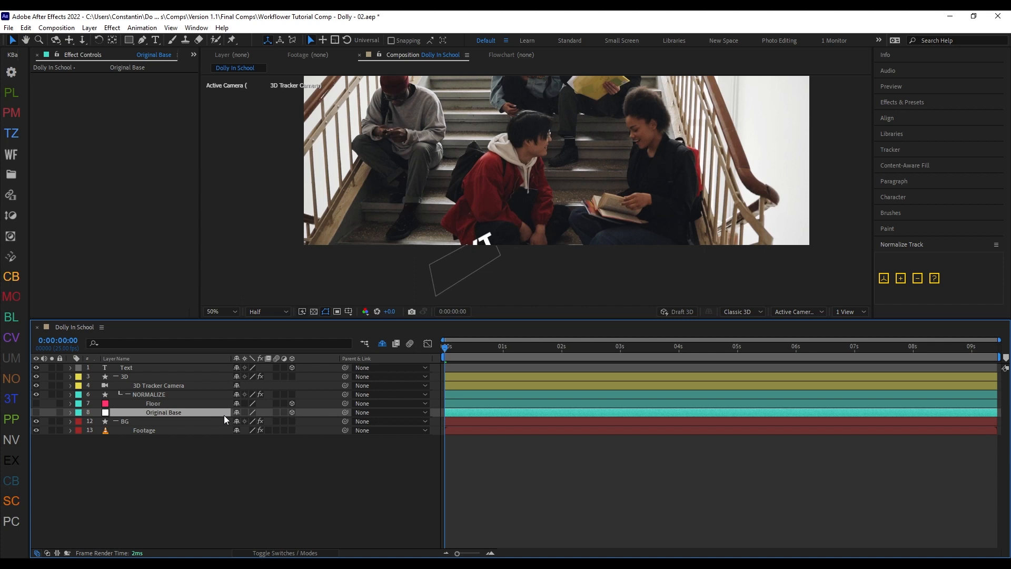
{"action": "key", "text": "ctrl+alt+x"}
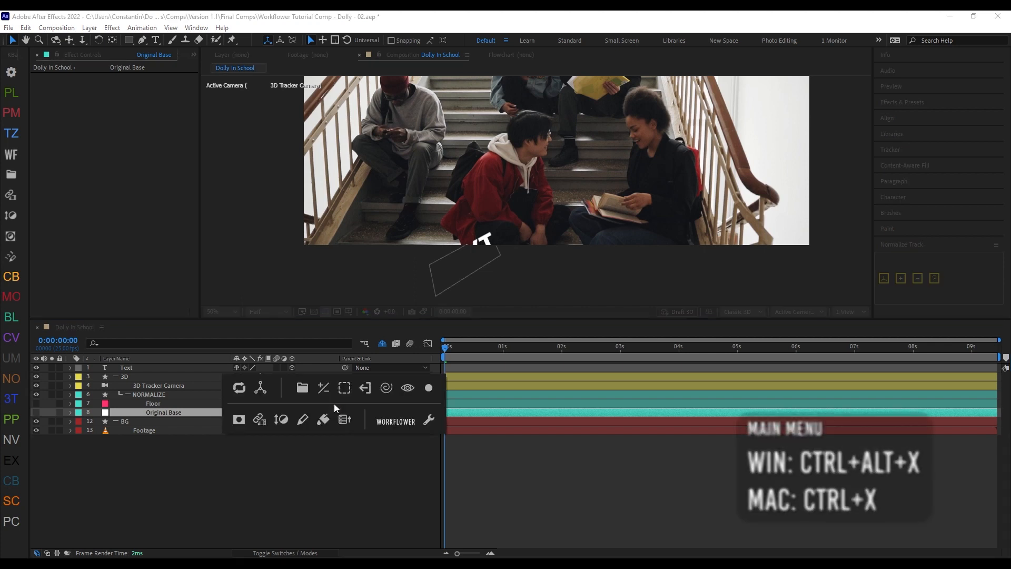
{"action": "key", "text": "alt"}
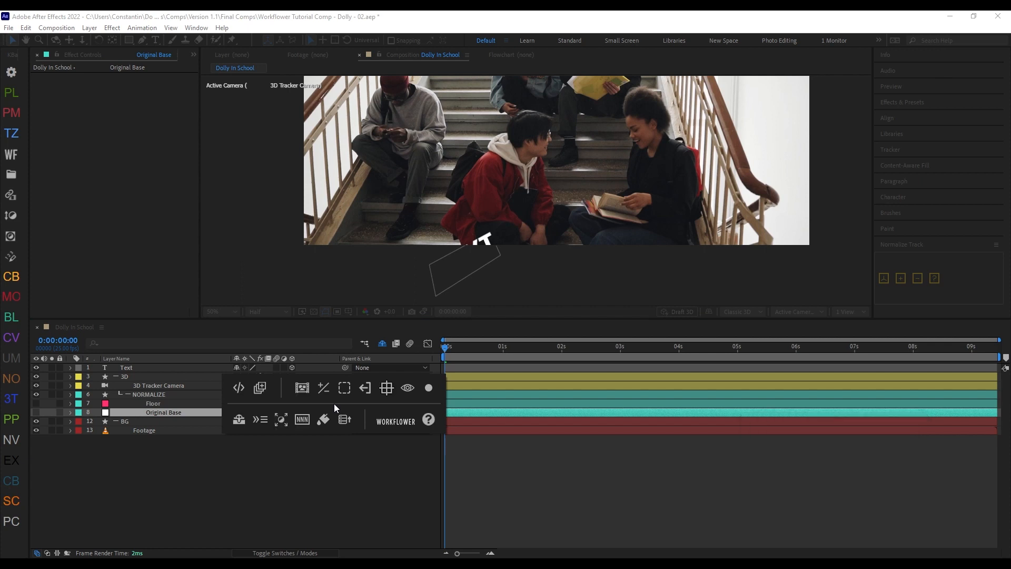
{"action": "left_click", "coordinate": [304, 426], "text": "ctrl"}
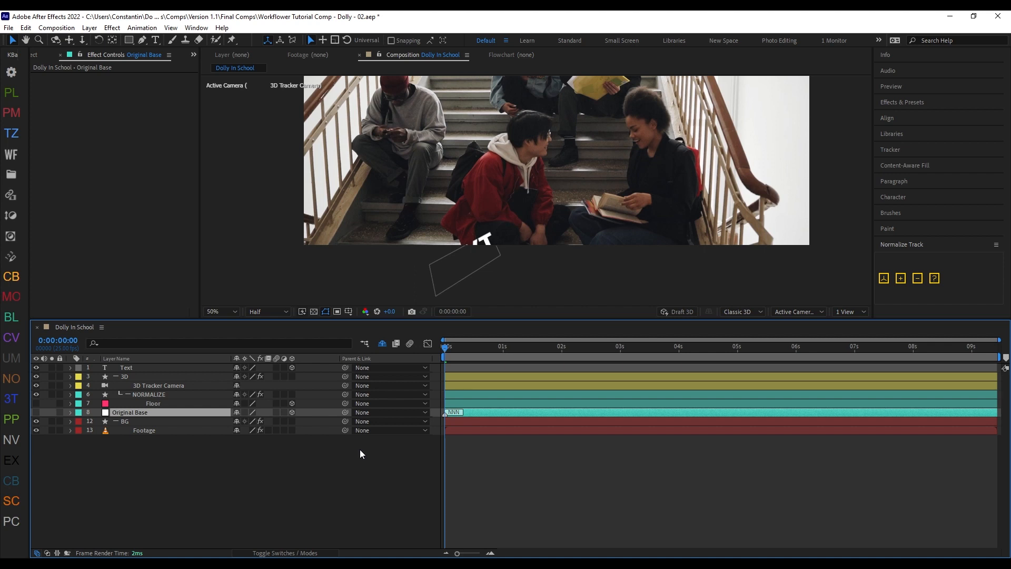
Step: Add the Text layer to the normalized scene with the Normalize Track script
{"action": "left_click", "coordinate": [166, 368]}
{"action": "left_click_drag", "start_coordinate": [521, 245], "coordinate": [472, 278]}
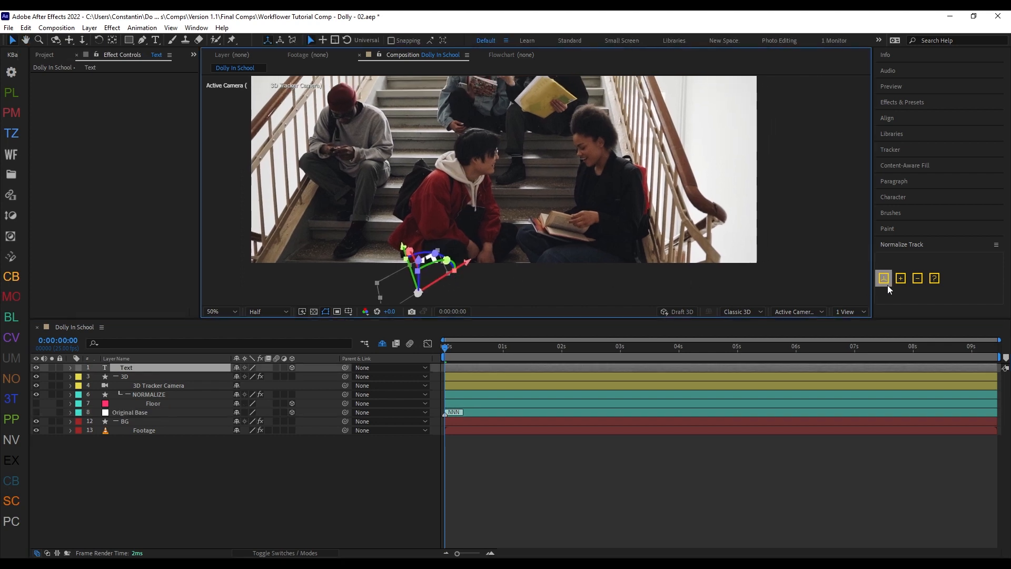
{"action": "left_click", "coordinate": [900, 283]}
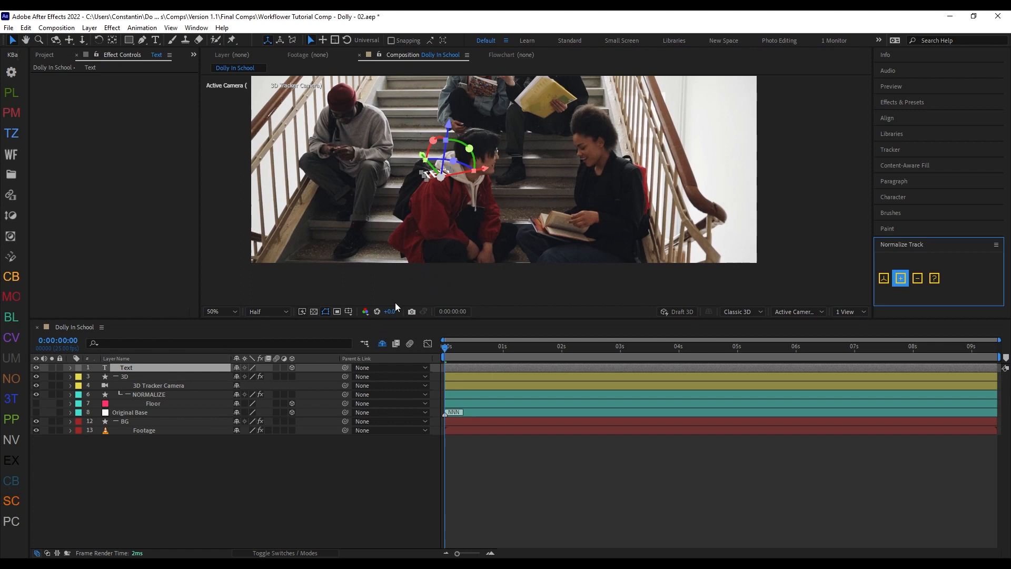
Step: Adjust the Text layer's rotation and position on the stairs in the Composition view, and scrub the timeline to check it
{"action": "left_click_drag", "start_coordinate": [433, 140], "coordinate": [463, 192]}
{"action": "left_click_drag", "start_coordinate": [441, 122], "coordinate": [398, 172]}
{"action": "left_click_drag", "start_coordinate": [432, 129], "coordinate": [428, 126]}
{"action": "key", "text": "shift+slash"}
{"action": "left_click", "coordinate": [486, 332]}
{"action": "left_click_drag", "start_coordinate": [466, 350], "coordinate": [373, 424]}
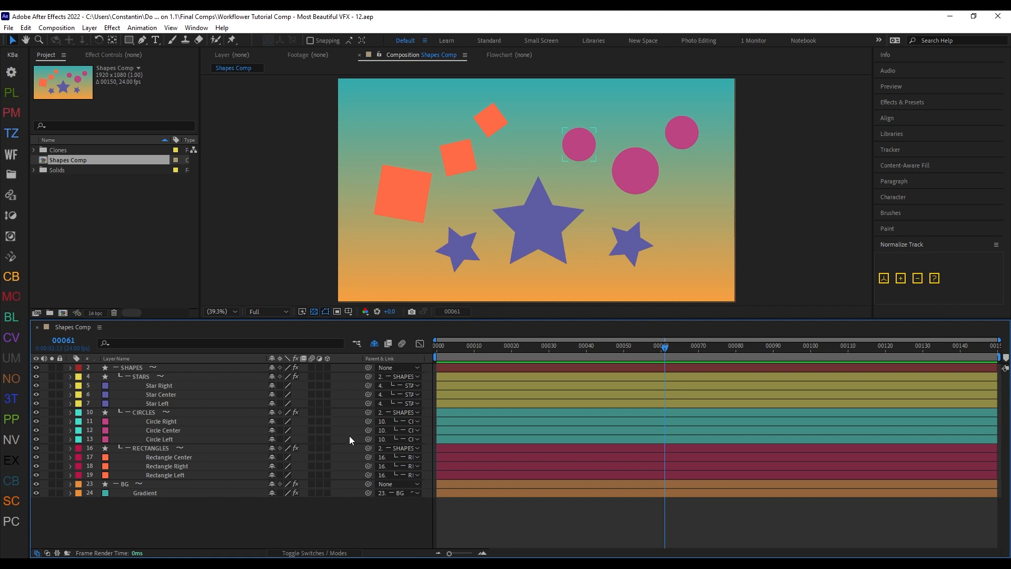
Step: Open the Workflower Settings at License & Help and enable logging
{"action": "key", "text": "ctrl+alt+x"}
{"action": "left_click", "coordinate": [450, 457]}
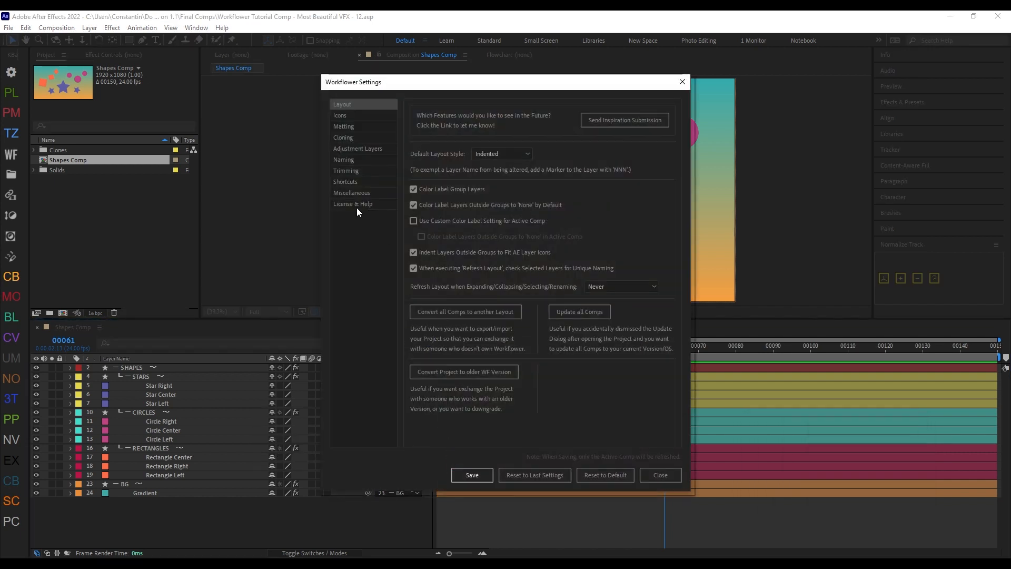
{"action": "left_click", "coordinate": [357, 206]}
{"action": "left_click", "coordinate": [526, 194]}
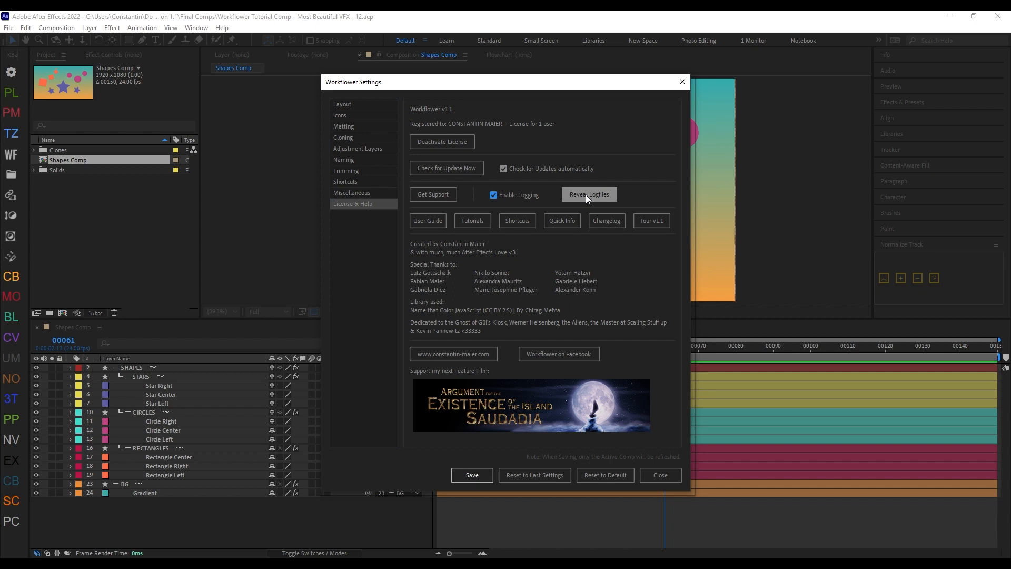
Step: Reveal the Workflower logfiles and read through Workflower Log - Latest.txt
{"action": "left_click", "coordinate": [586, 194]}
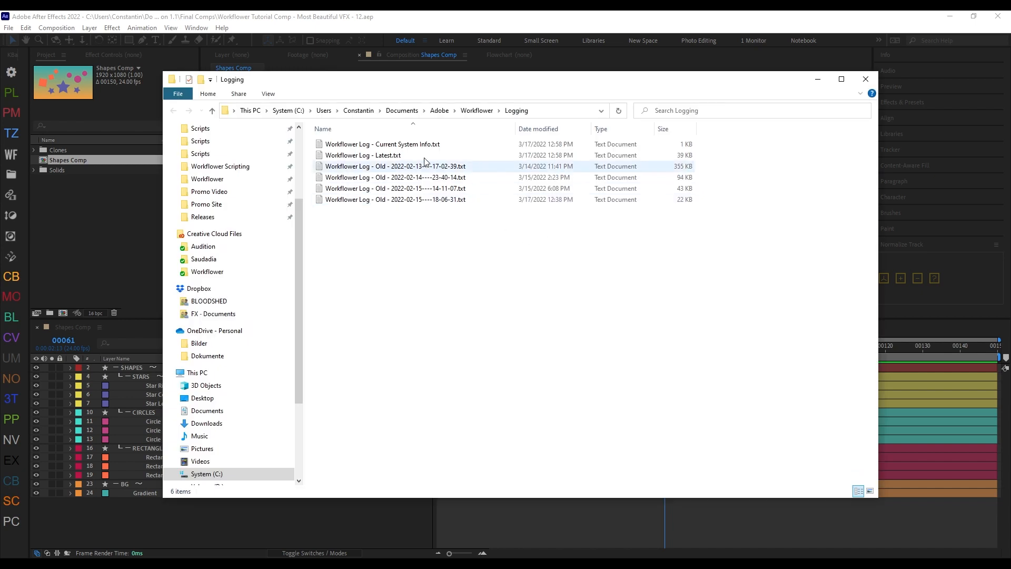
{"action": "double_click", "coordinate": [386, 157]}
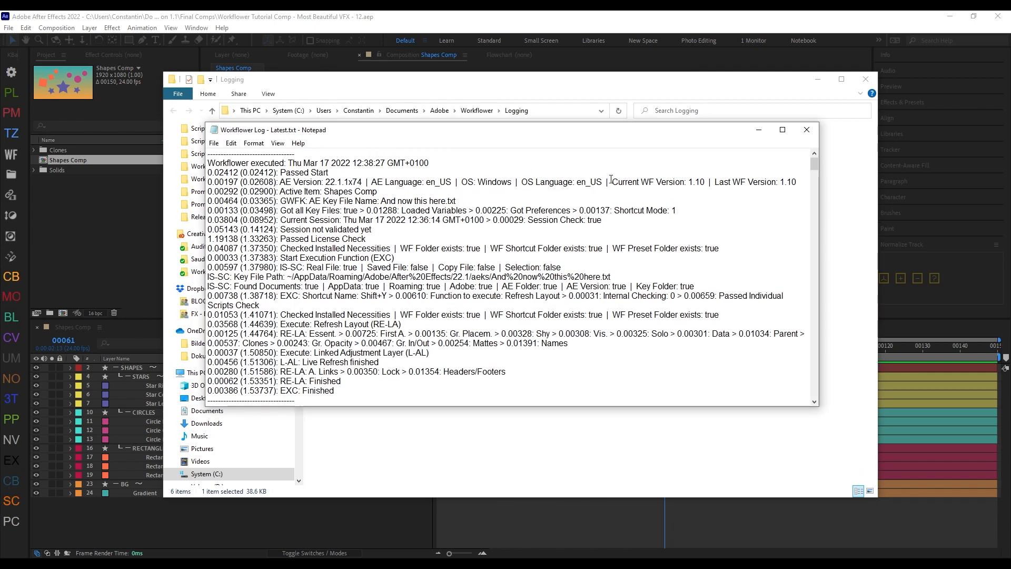
{"action": "left_click_drag", "start_coordinate": [814, 160], "coordinate": [814, 279]}
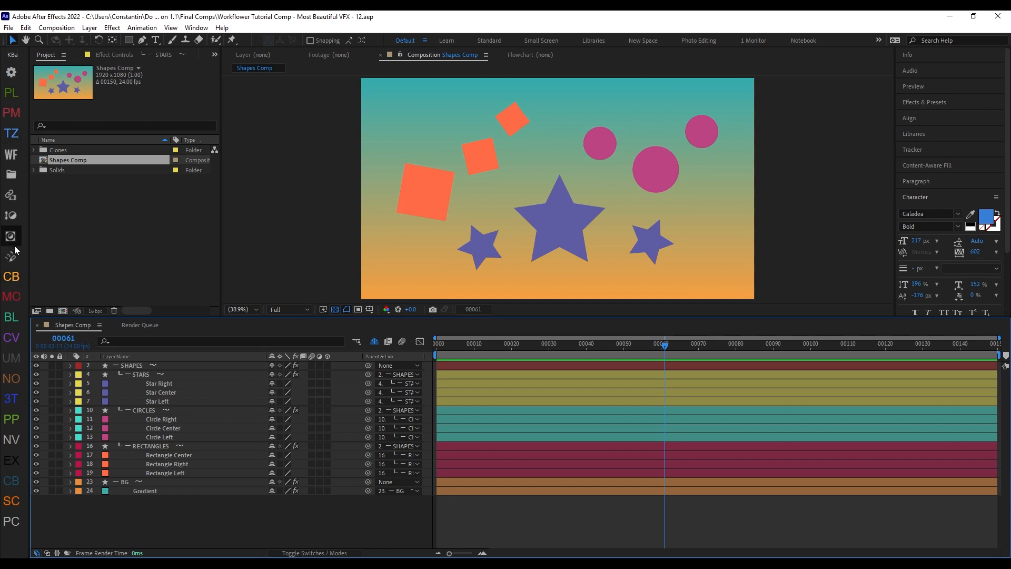
Step: Try creating a group named Group 1 from the Circle Center layer with KBar's Create Group button
{"action": "left_click", "coordinate": [232, 421]}
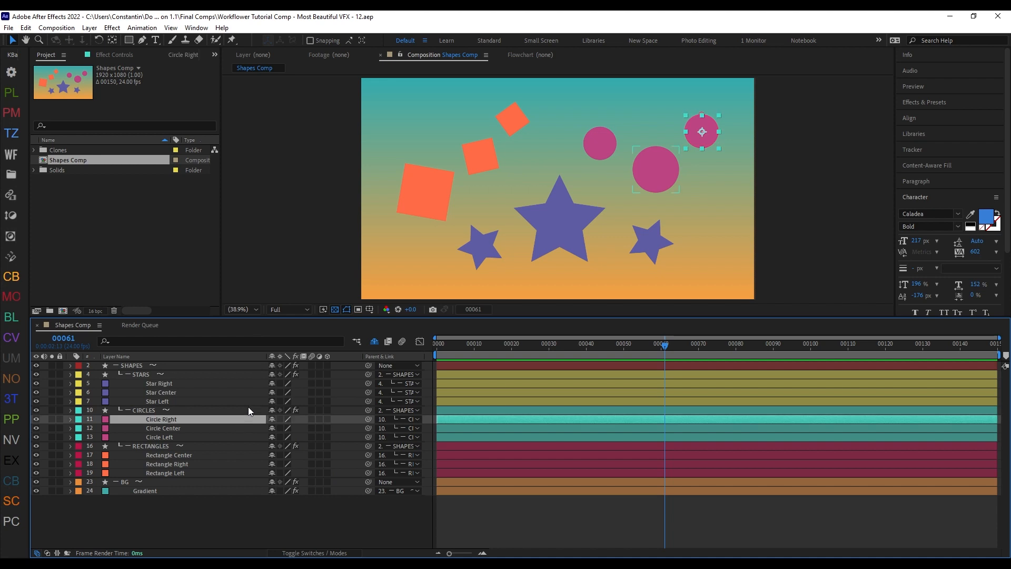
{"action": "left_click", "coordinate": [200, 428]}
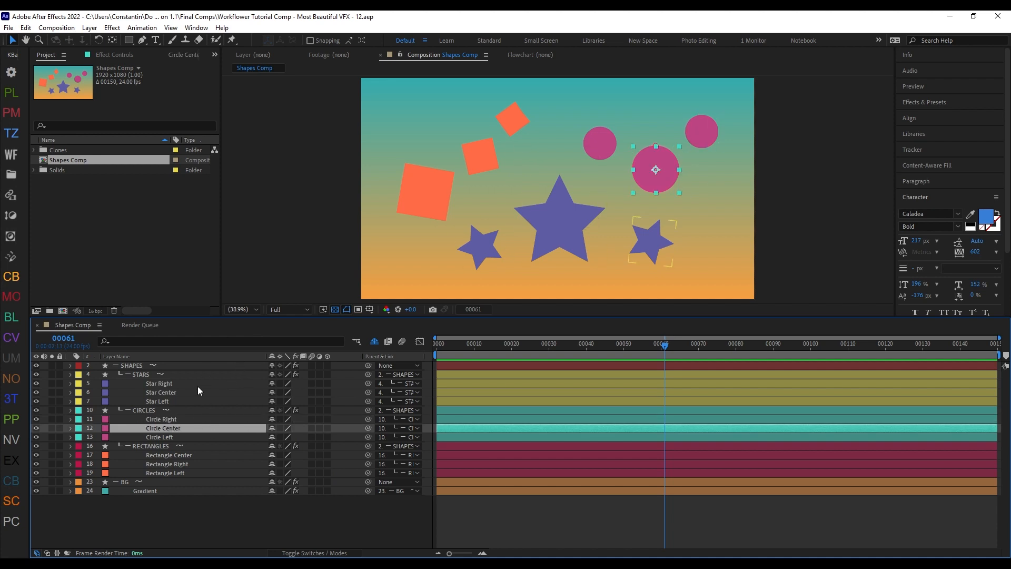
{"action": "left_click", "coordinate": [12, 175]}
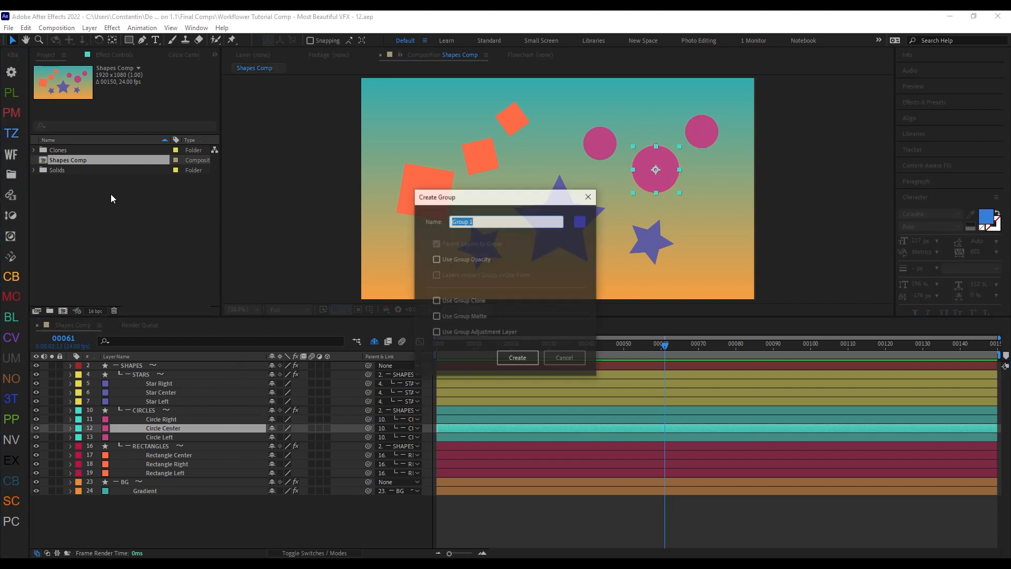
{"action": "key", "text": "Return"}
{"action": "key", "text": "ctrl+z"}
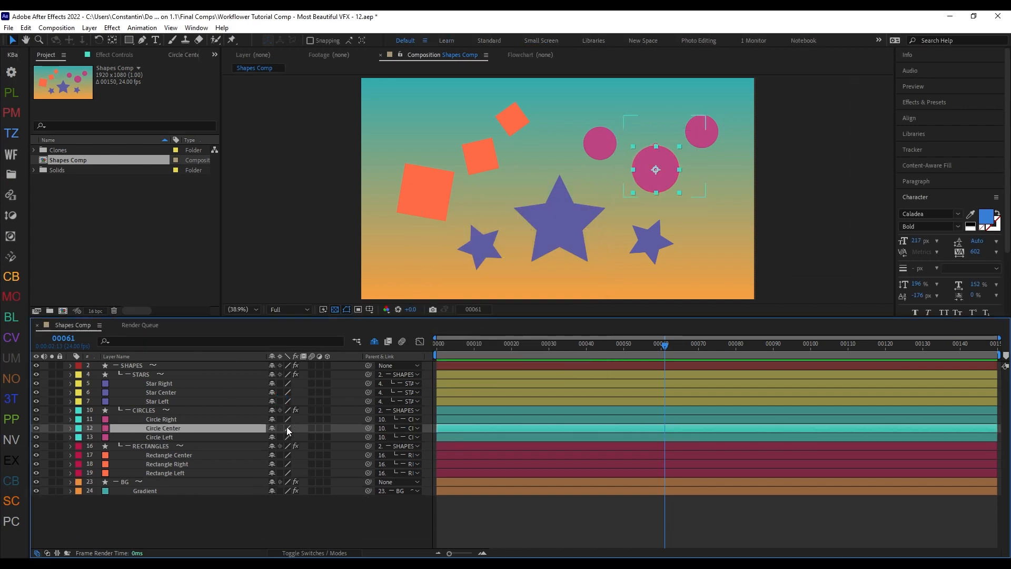
Step: In KBar Settings, add a Run JSX/JSXBIN File button that runs the Workflower jsxbin script
{"action": "left_click", "coordinate": [12, 75]}
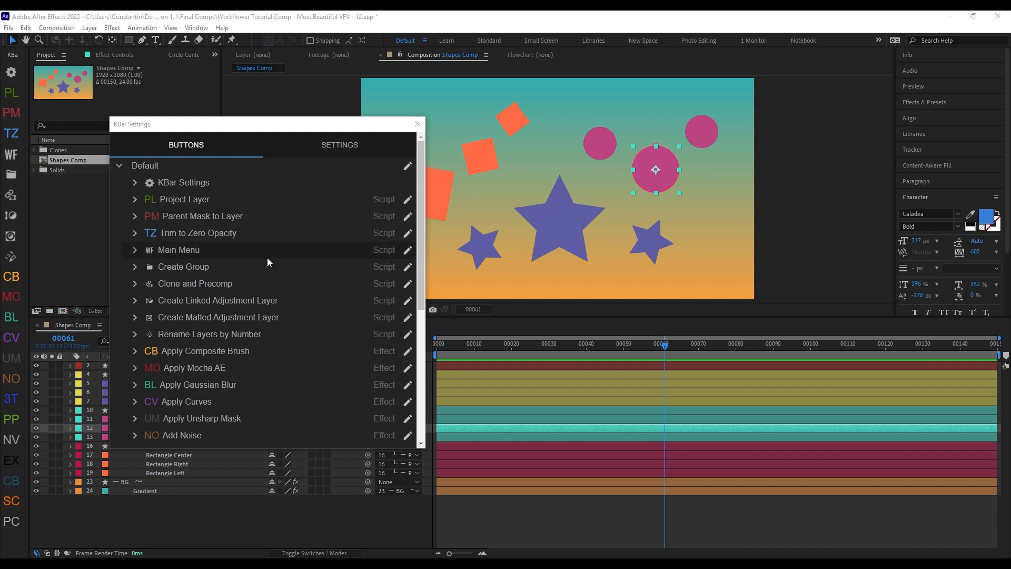
{"action": "scroll", "coordinate": [337, 316], "scroll_direction": "down", "scroll_amount": 5}
{"action": "left_click", "coordinate": [293, 365]}
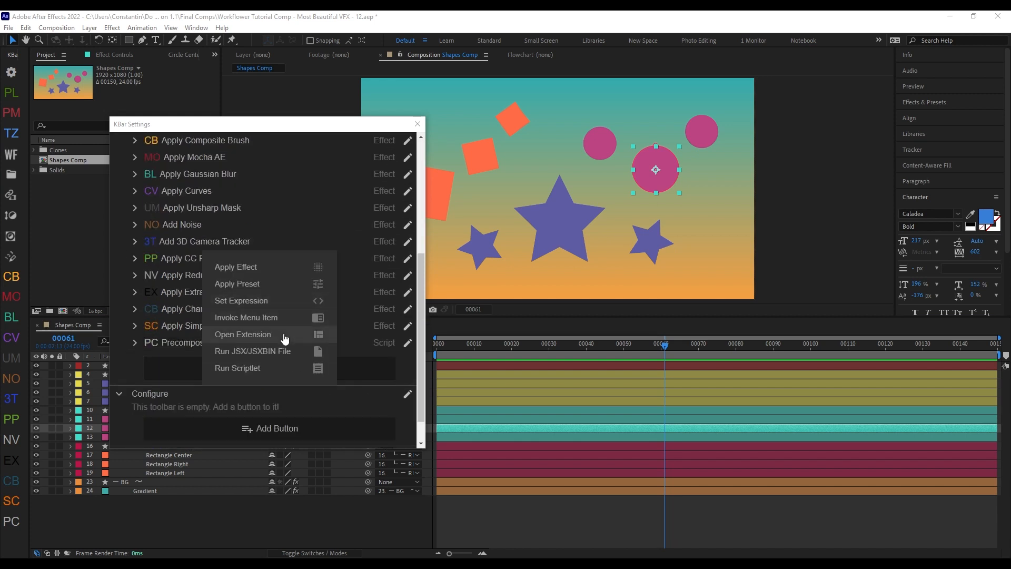
{"action": "left_click", "coordinate": [281, 354]}
{"action": "left_click", "coordinate": [351, 250]}
{"action": "double_click", "coordinate": [243, 256]}
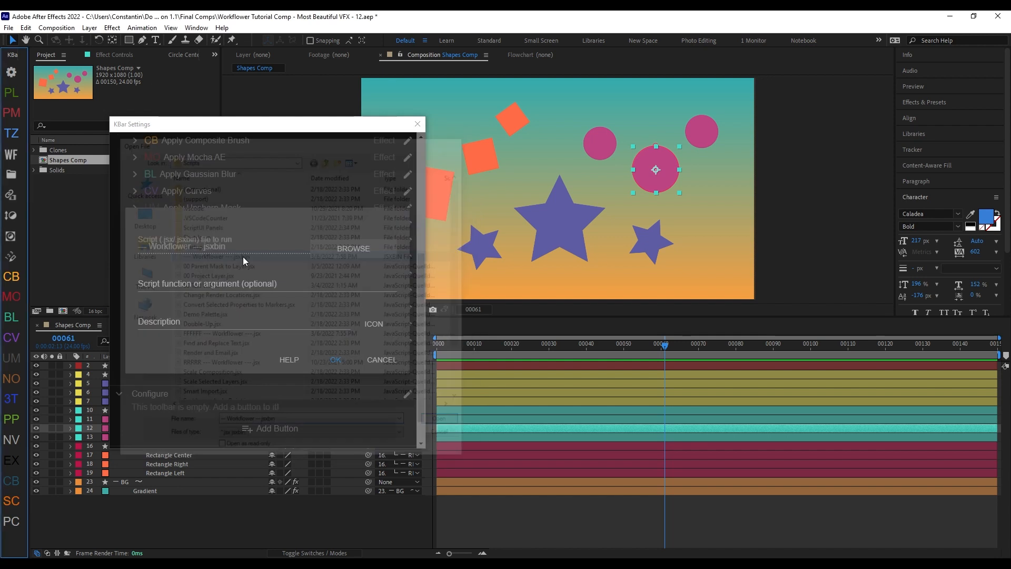
{"action": "left_click", "coordinate": [243, 286]}
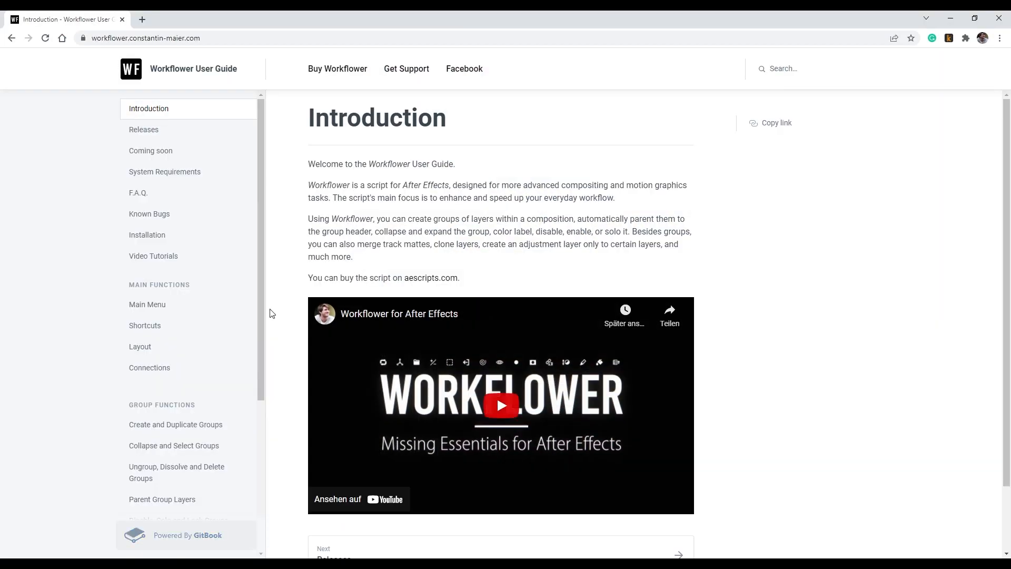
Step: Switch to the Workflower User Guide in the browser and copy the KBar function name duplicateGroup from the Installation page
{"action": "left_click", "coordinate": [205, 242]}
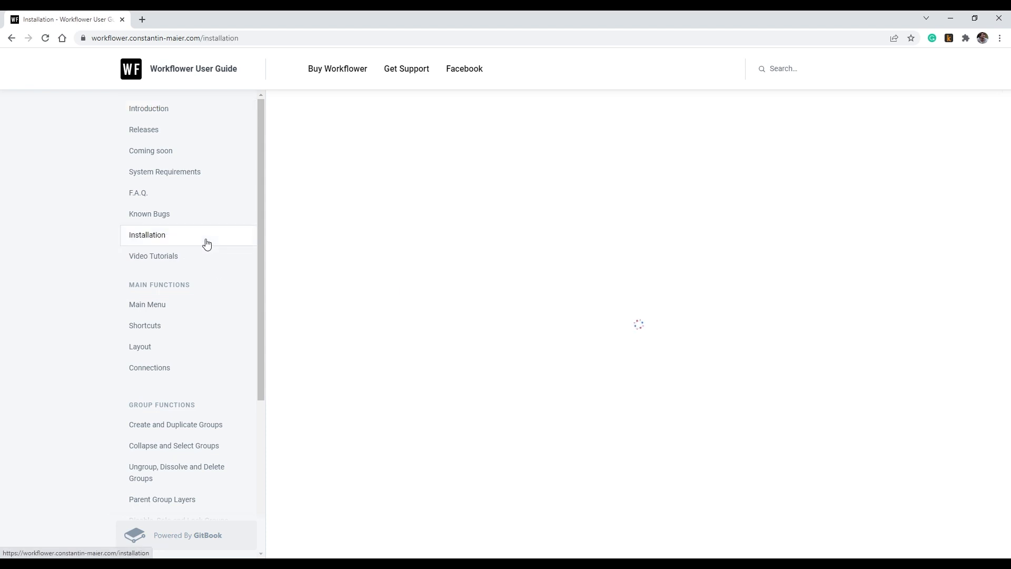
{"action": "left_click", "coordinate": [781, 212]}
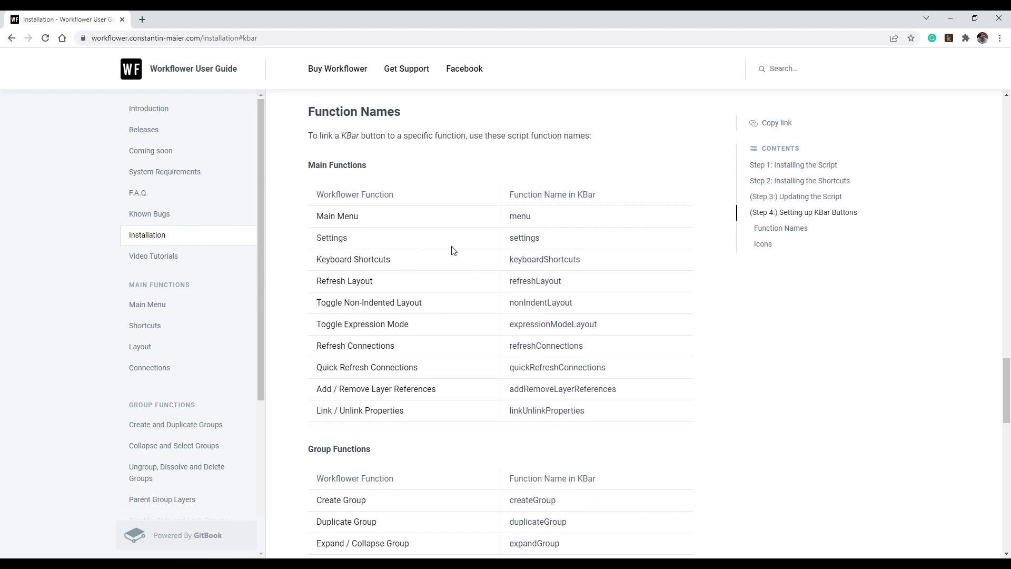
{"action": "scroll", "coordinate": [453, 250], "scroll_direction": "down", "scroll_amount": 5}
{"action": "left_click_drag", "start_coordinate": [509, 260], "coordinate": [567, 260]}
{"action": "key", "text": "ctrl+c"}
{"action": "right_click", "coordinate": [559, 259]}
{"action": "left_click", "coordinate": [579, 266]}
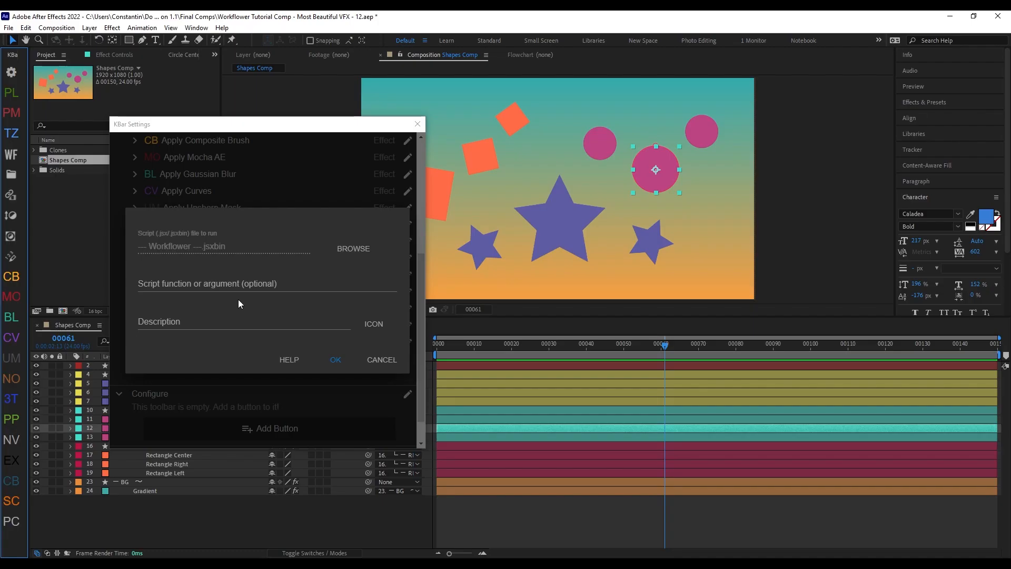
Step: Set the new KBar button's script function to duplicateGroup and its description to Duplicate Group
{"action": "left_click", "coordinate": [240, 285]}
{"action": "key", "text": "ctrl+v"}
{"action": "left_click", "coordinate": [250, 324]}
{"action": "type", "text": "Duplicate Group"}
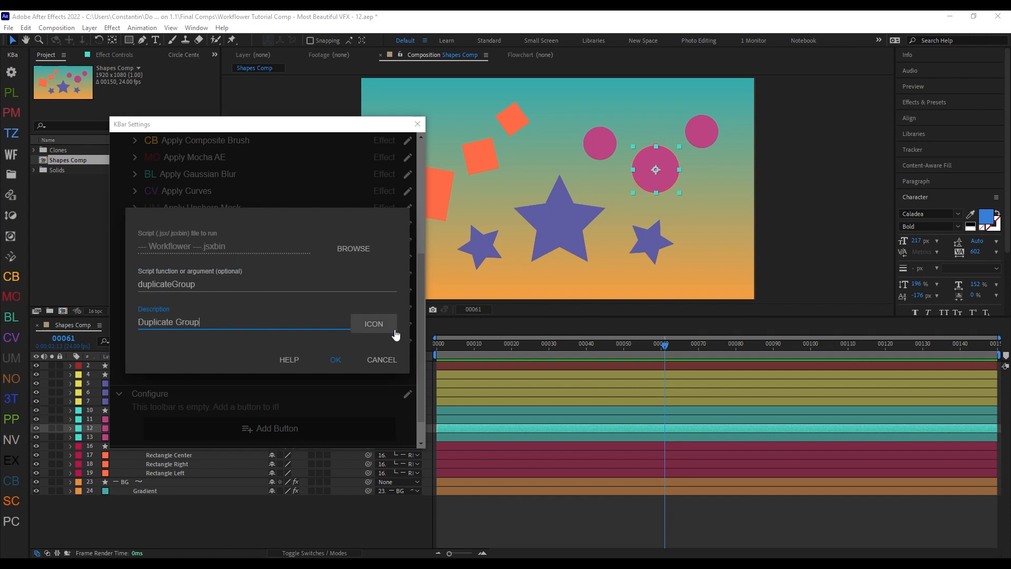
Step: Give the button the kbar_workflower_11_duplicate-group.png icon and place it directly below Create Group in the button list
{"action": "left_click", "coordinate": [396, 335]}
{"action": "left_click", "coordinate": [198, 309]}
{"action": "left_click", "coordinate": [350, 309]}
{"action": "left_click", "coordinate": [141, 247]}
{"action": "double_click", "coordinate": [206, 196]}
{"action": "scroll", "coordinate": [270, 289], "scroll_direction": "down", "scroll_amount": 7}
{"action": "double_click", "coordinate": [244, 187]}
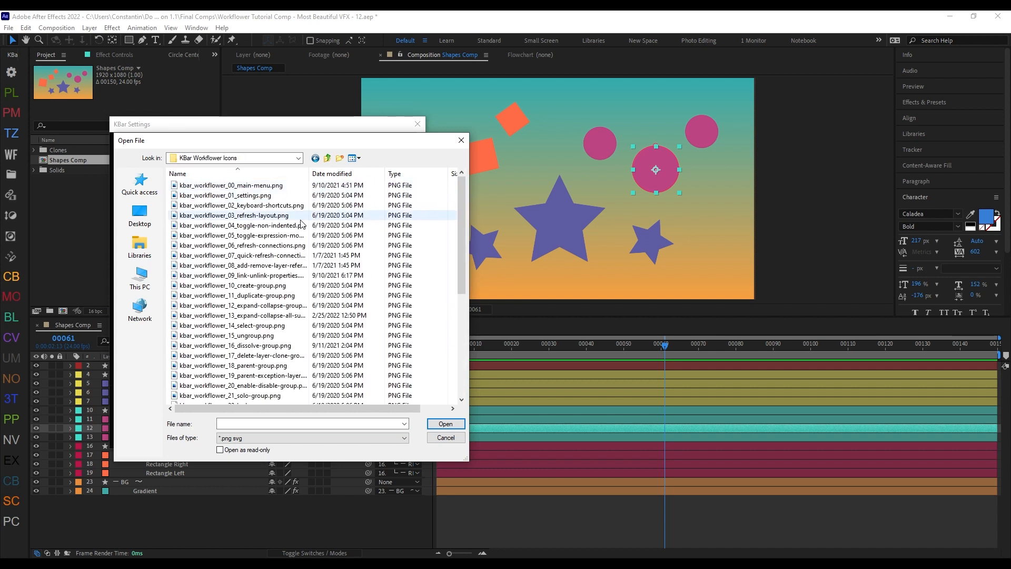
{"action": "double_click", "coordinate": [273, 295]}
{"action": "left_click", "coordinate": [327, 341]}
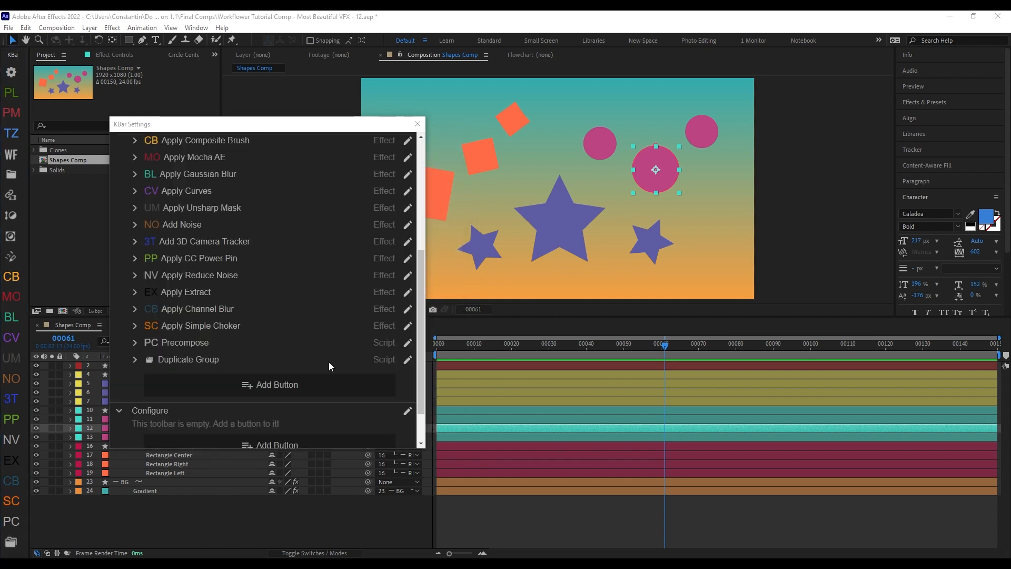
{"action": "left_click_drag", "start_coordinate": [328, 362], "coordinate": [227, 209]}
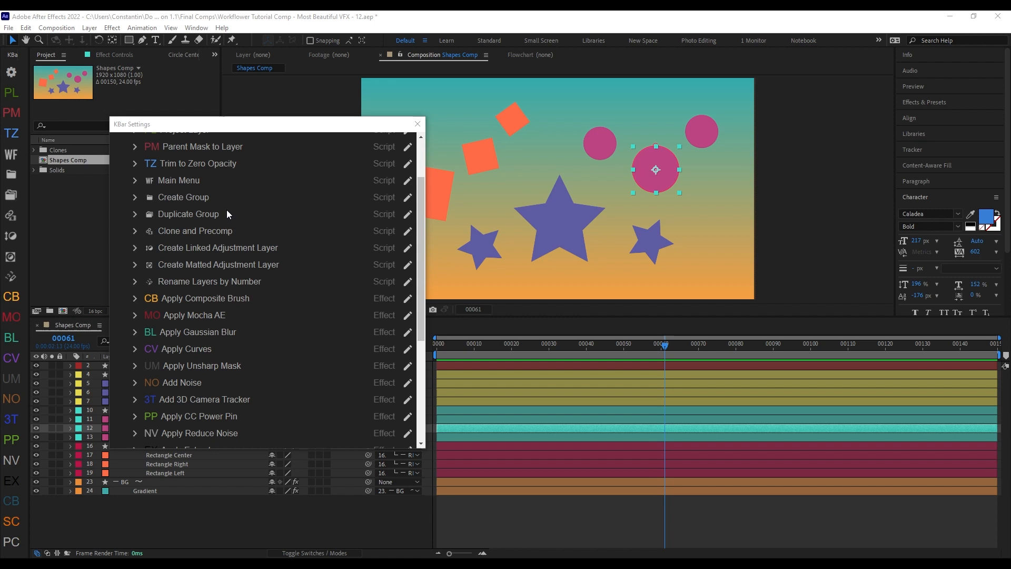
{"action": "left_click_drag", "start_coordinate": [226, 209], "coordinate": [227, 211]}
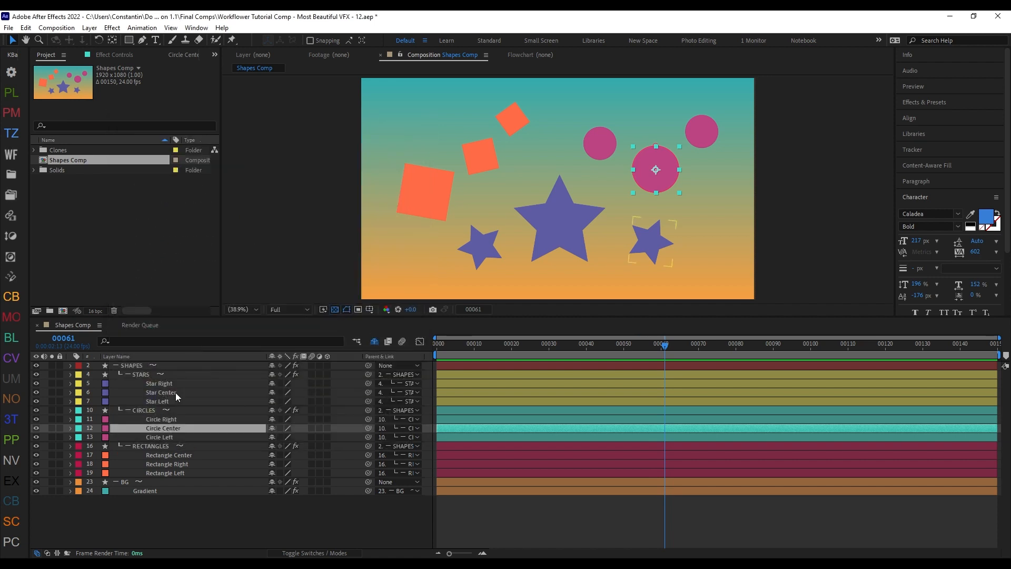
Step: Duplicate the CIRCLES group with the new Duplicate Group button and move the copy downward in the composition
{"action": "left_click", "coordinate": [190, 411]}
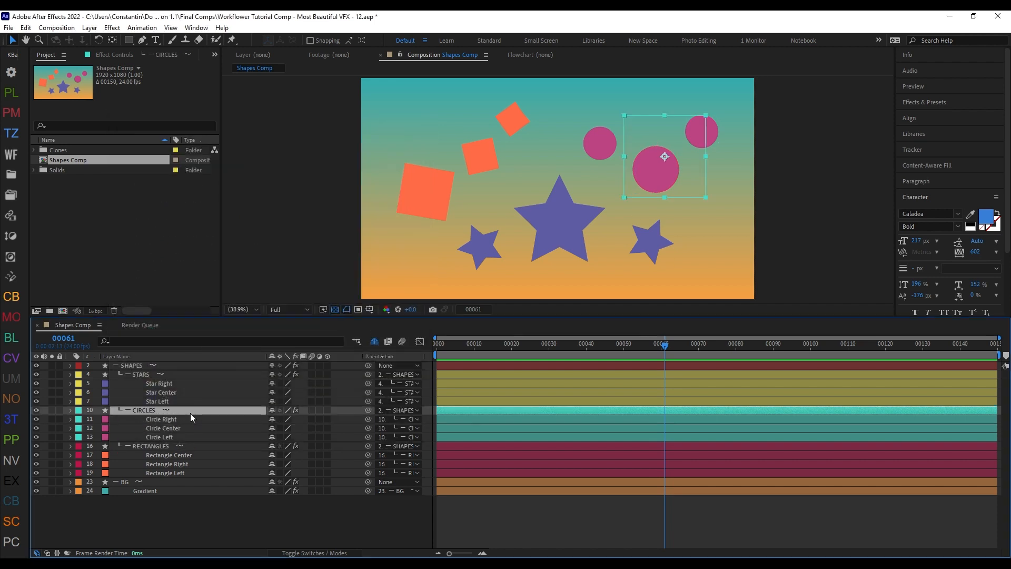
{"action": "left_click", "coordinate": [11, 195]}
{"action": "left_click_drag", "start_coordinate": [675, 183], "coordinate": [669, 242]}
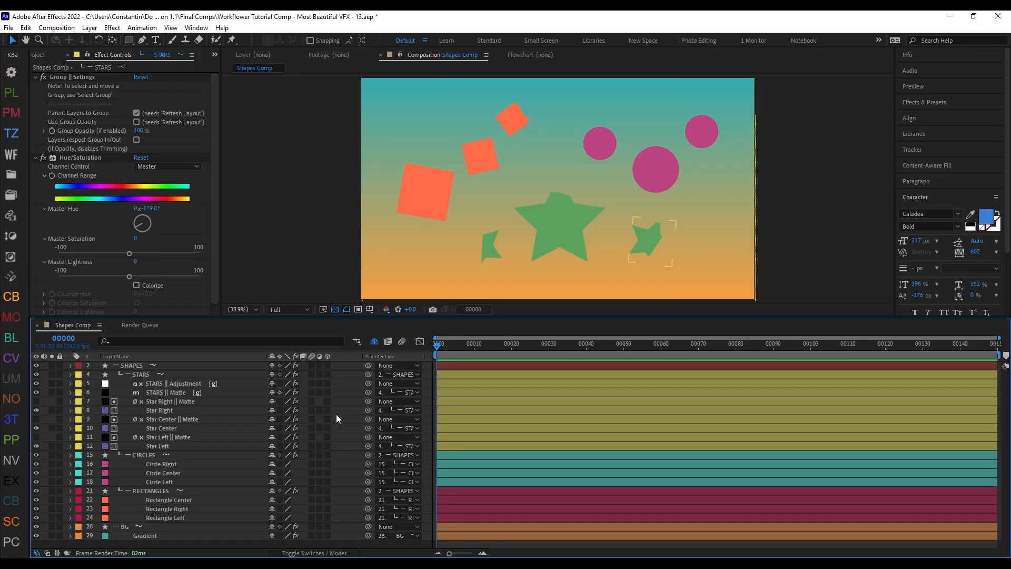
Step: Toggle the STARS group's Hue/Saturation effect off and on, and duplicate the group with Workflower
{"action": "left_click", "coordinate": [191, 375]}
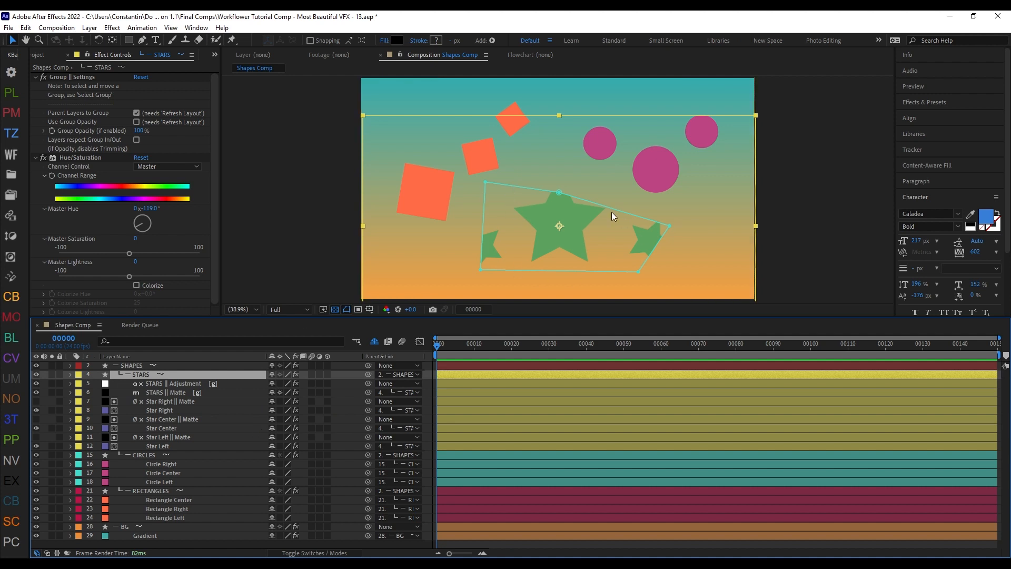
{"action": "left_click", "coordinate": [43, 157]}
{"action": "left_click", "coordinate": [43, 156]}
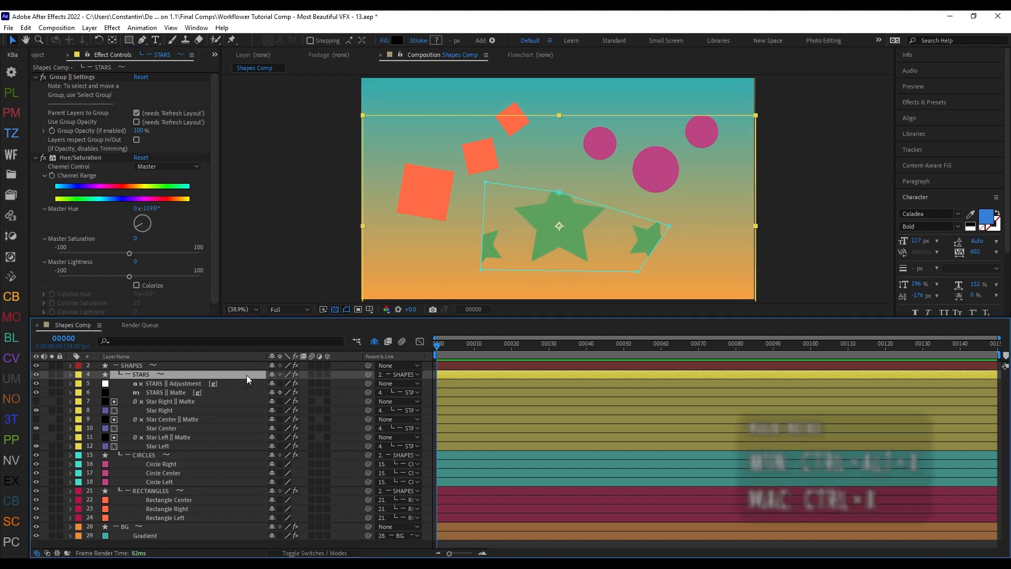
{"action": "key", "text": "ctrl+alt+x"}
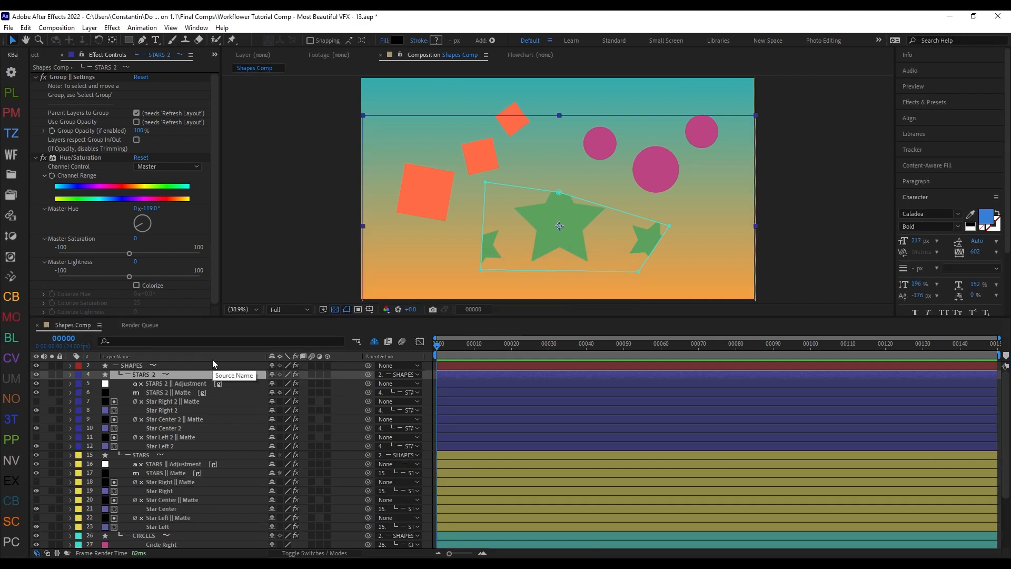
Step: Move the STARS 2 group above the original stars and pull the top point of its mask down
{"action": "left_click", "coordinate": [166, 395]}
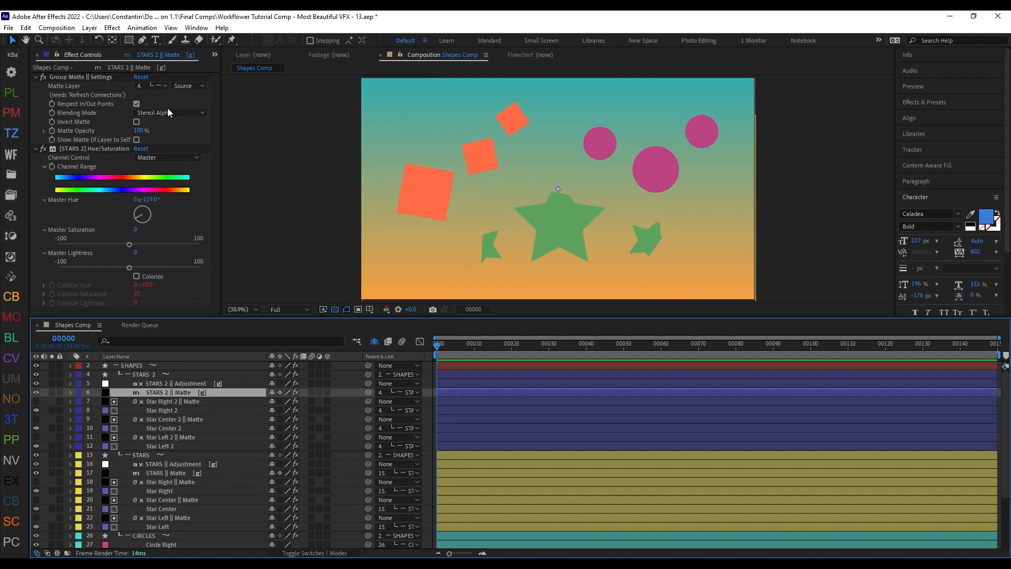
{"action": "left_click", "coordinate": [423, 283]}
{"action": "left_click_drag", "start_coordinate": [580, 225], "coordinate": [577, 168]}
{"action": "left_click_drag", "start_coordinate": [557, 135], "coordinate": [557, 157]}
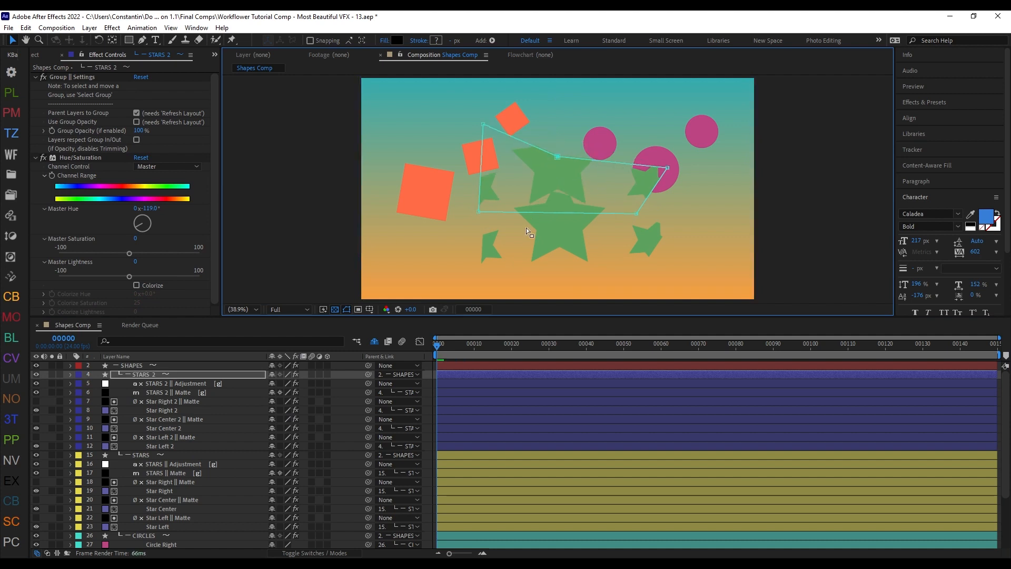
Step: Switch the Hue/Saturation effect of the STARS 2 group off and on to check its influence
{"action": "left_click", "coordinate": [43, 158]}
{"action": "left_click", "coordinate": [43, 158]}
{"action": "left_click", "coordinate": [186, 375]}
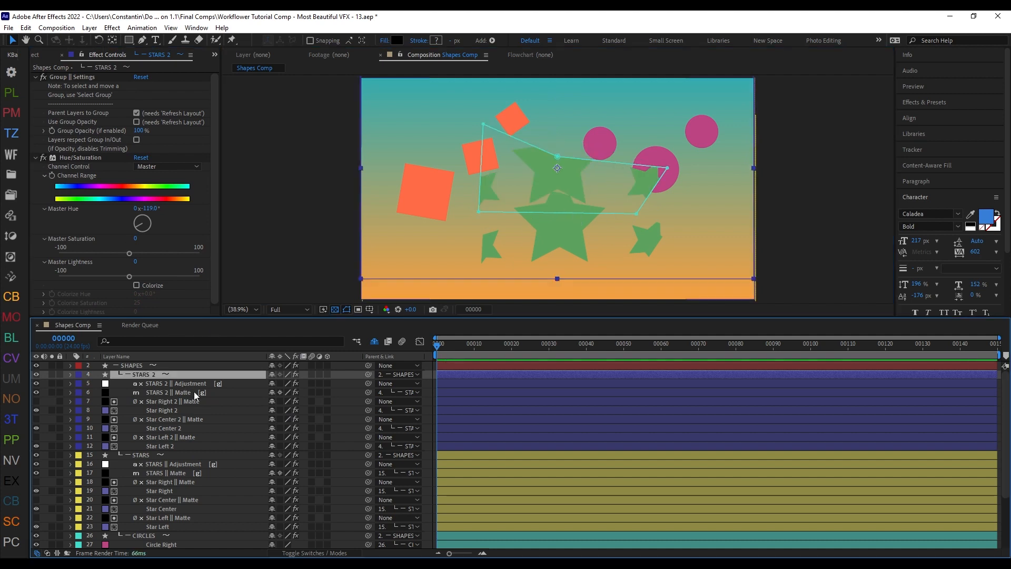
Step: Try duplicating the Star Right 2 layer and its matte with the regular Duplicate command
{"action": "scroll", "coordinate": [230, 456], "scroll_direction": "down", "scroll_amount": 1}
{"action": "left_click", "coordinate": [195, 405]}
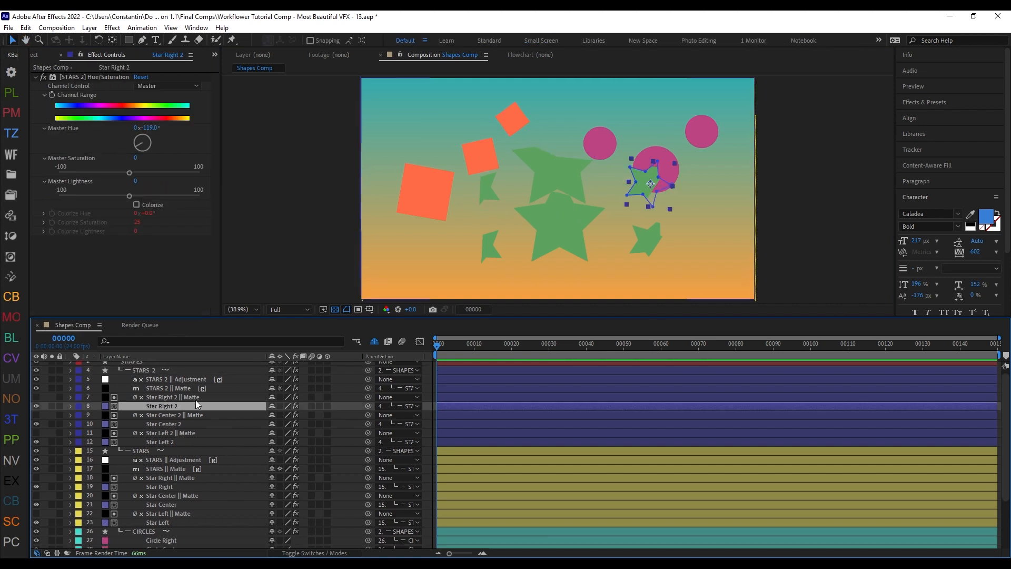
{"action": "left_click", "coordinate": [195, 396], "text": "ctrl"}
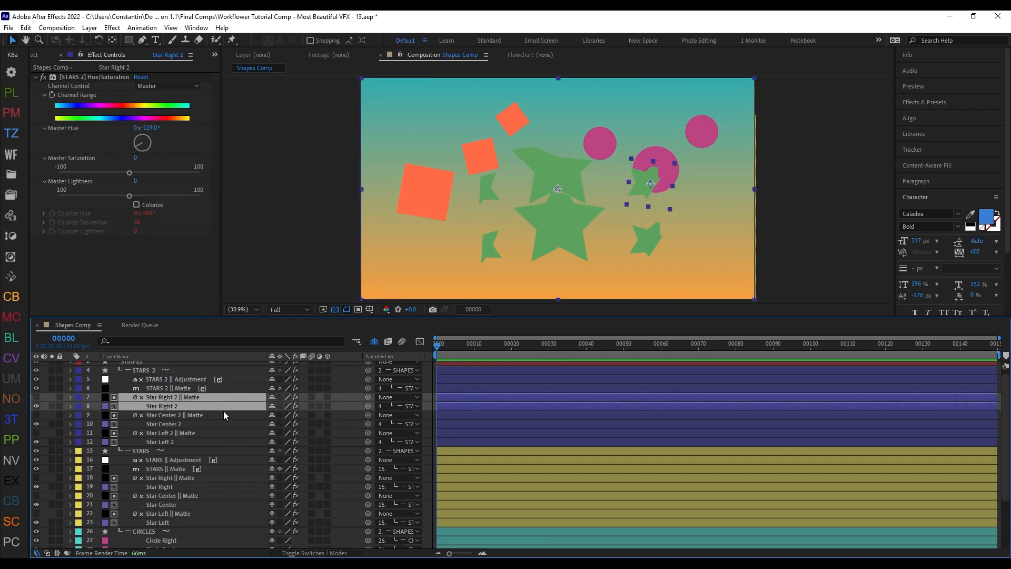
{"action": "key", "text": "ctrl+d"}
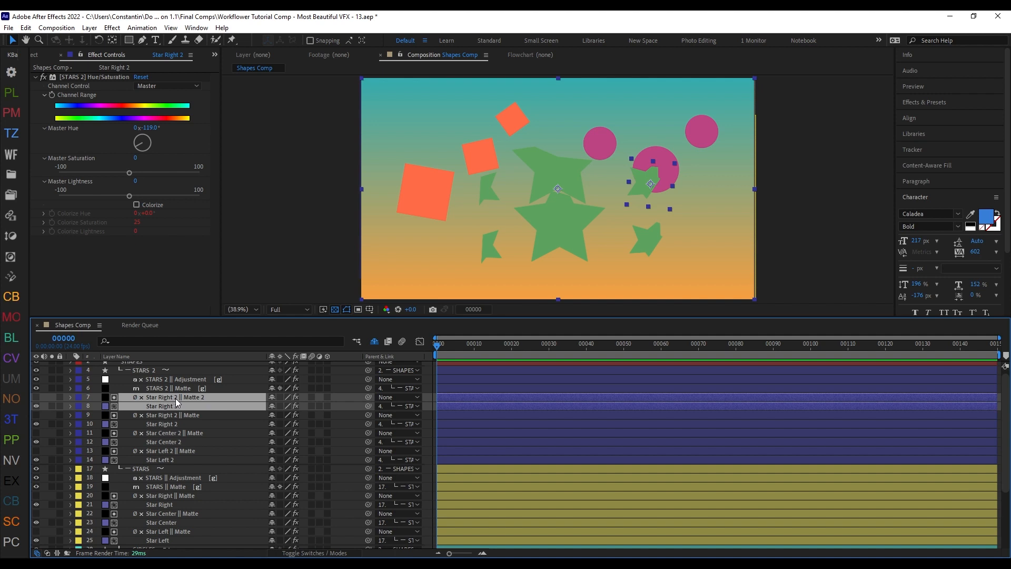
{"action": "key", "text": "Delete"}
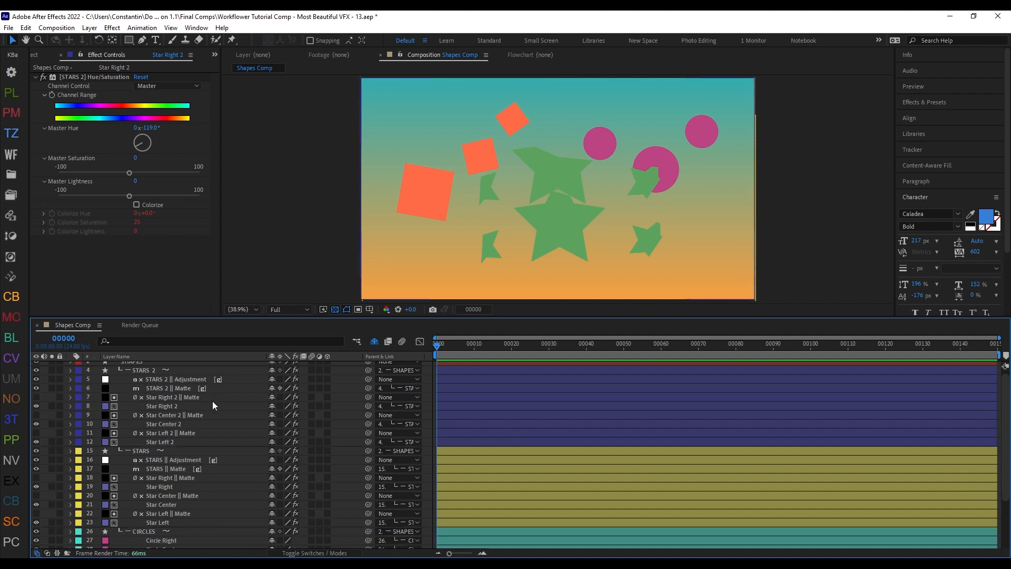
Step: Duplicate the Star Right 2 layer and its matte with Workflower's Duplicate Group, and delete the copies
{"action": "left_click", "coordinate": [213, 400]}
{"action": "left_click", "coordinate": [217, 406], "text": "ctrl"}
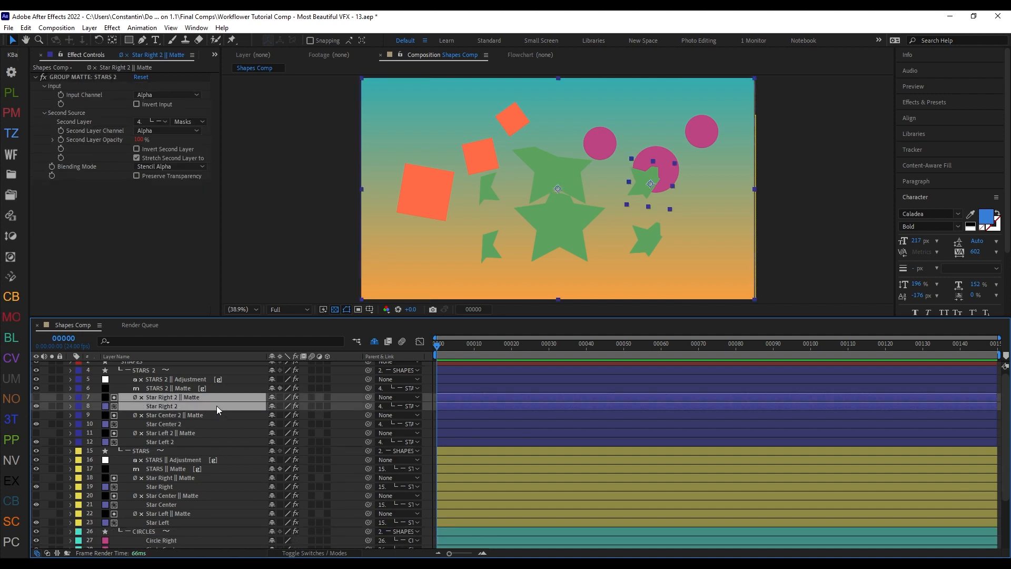
{"action": "key", "text": "ctrl+alt+shift+m"}
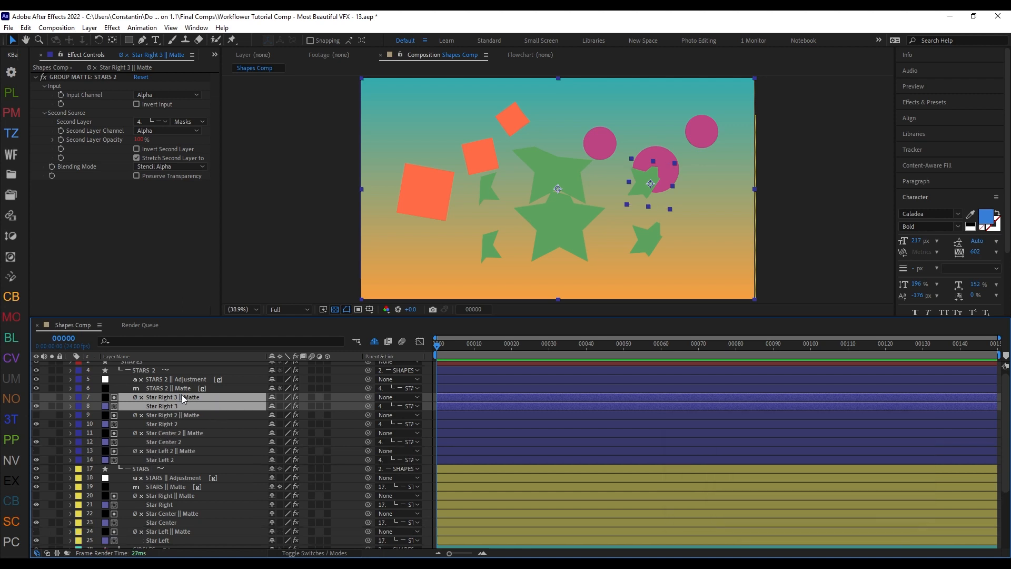
{"action": "key", "text": "Delete"}
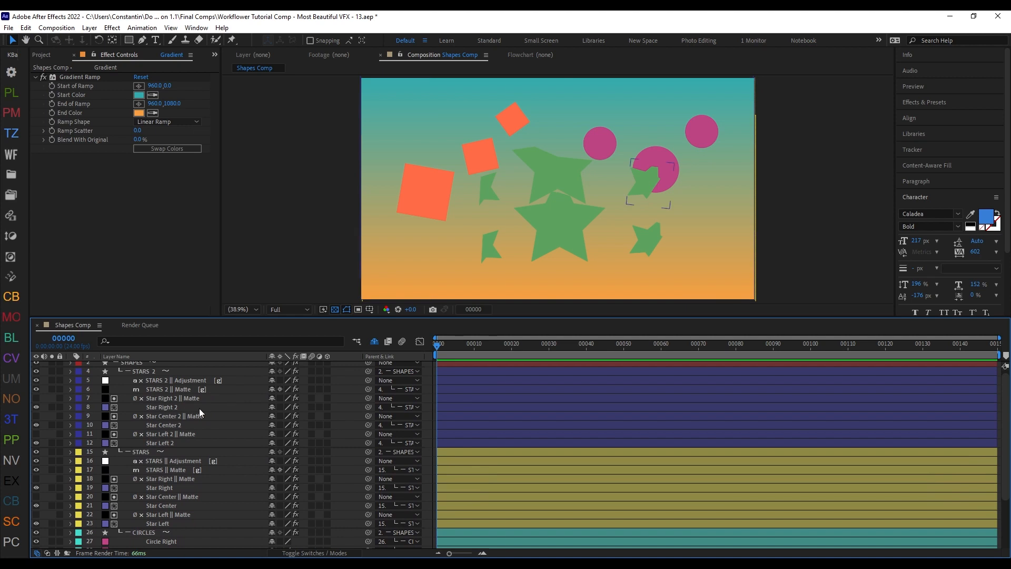
Step: Apply a Set Matte effect to the Circle Center layer in the CIRCLES group
{"action": "scroll", "coordinate": [242, 473], "scroll_direction": "down", "scroll_amount": 3}
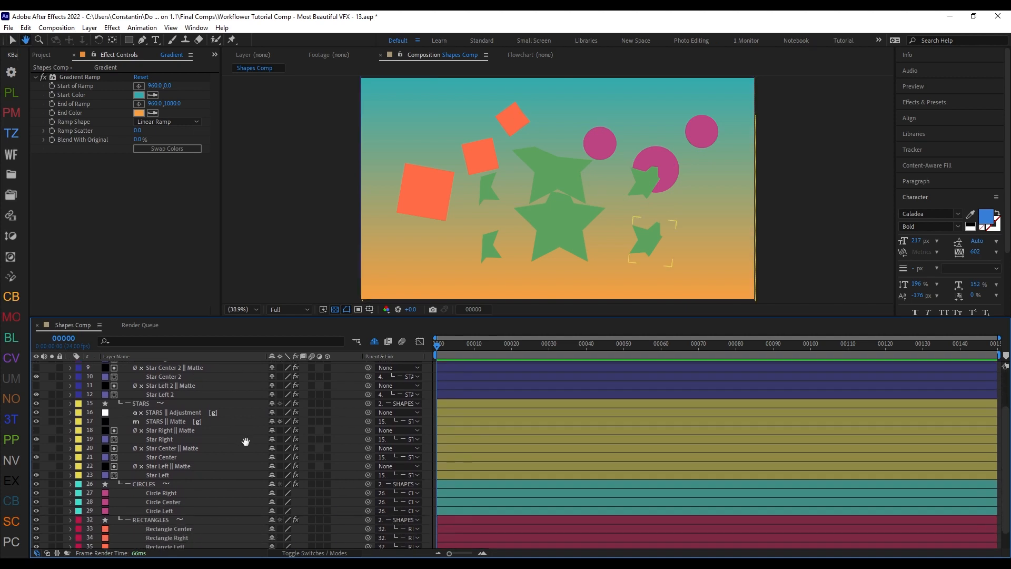
{"action": "scroll", "coordinate": [245, 441], "scroll_direction": "down", "scroll_amount": 1}
{"action": "left_click", "coordinate": [173, 488]}
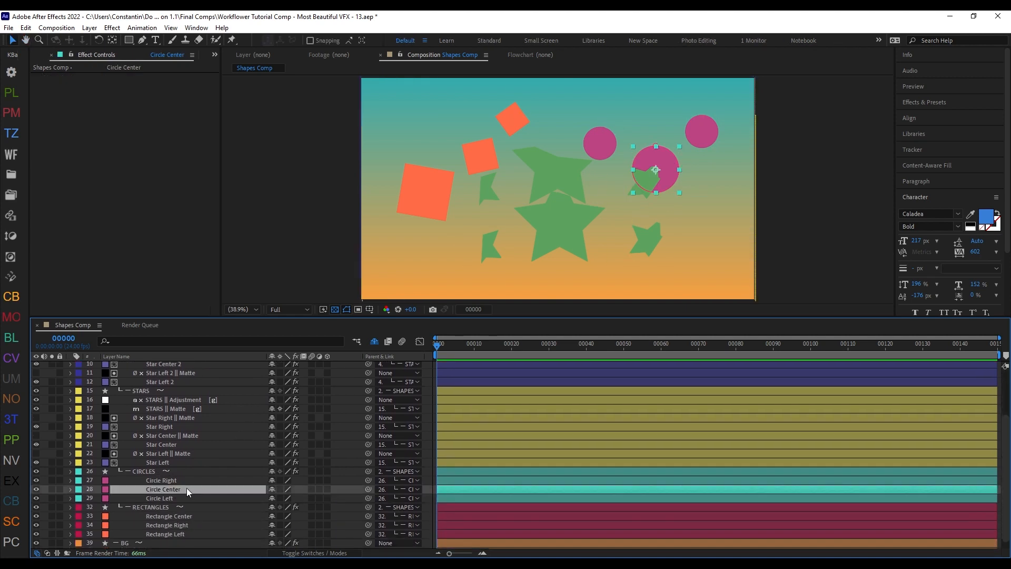
{"action": "scroll", "coordinate": [258, 441], "scroll_direction": "down", "scroll_amount": 1}
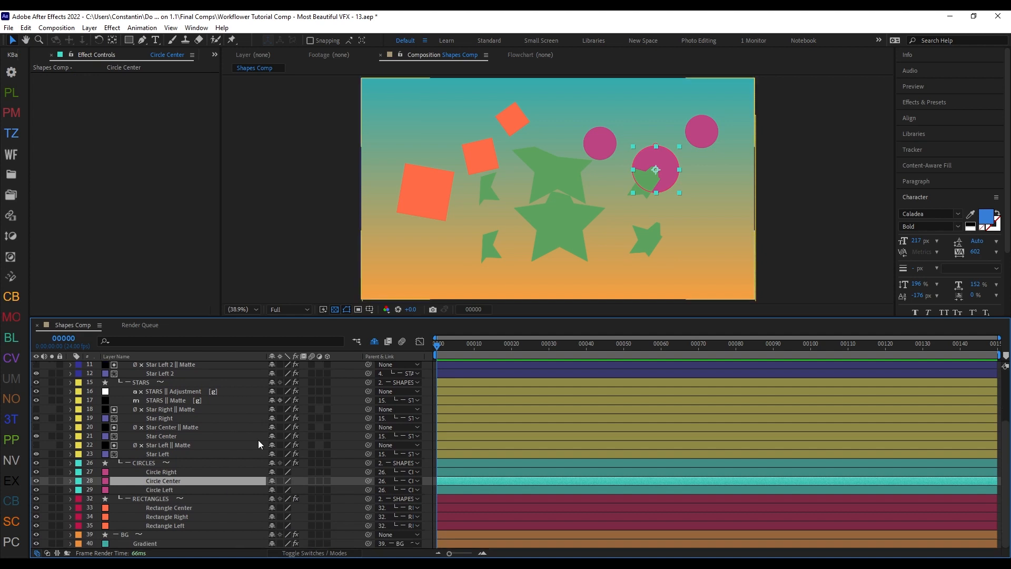
{"action": "key", "text": "ctrl+space"}
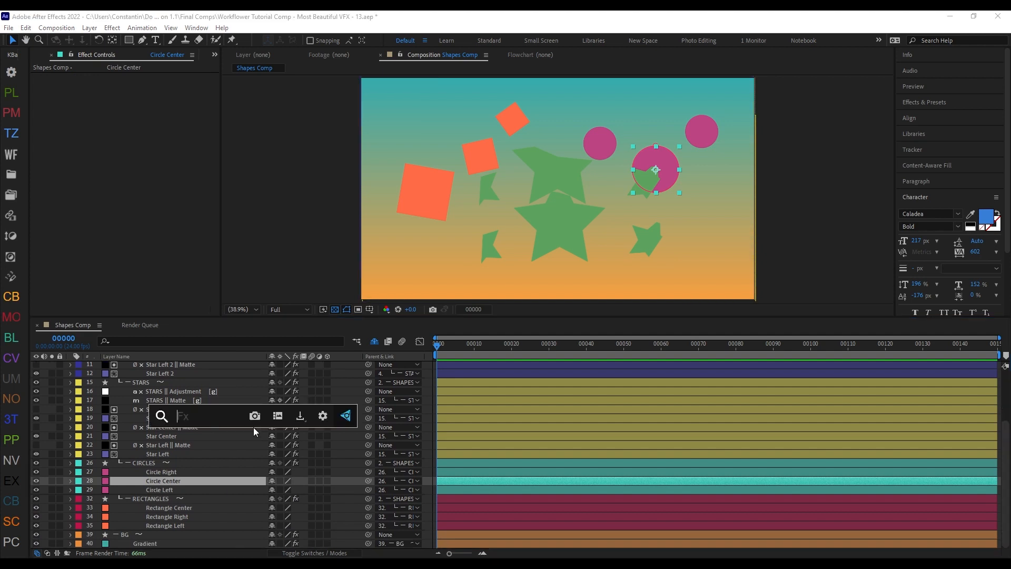
{"action": "type", "text": "set"}
{"action": "left_click", "coordinate": [257, 460]}
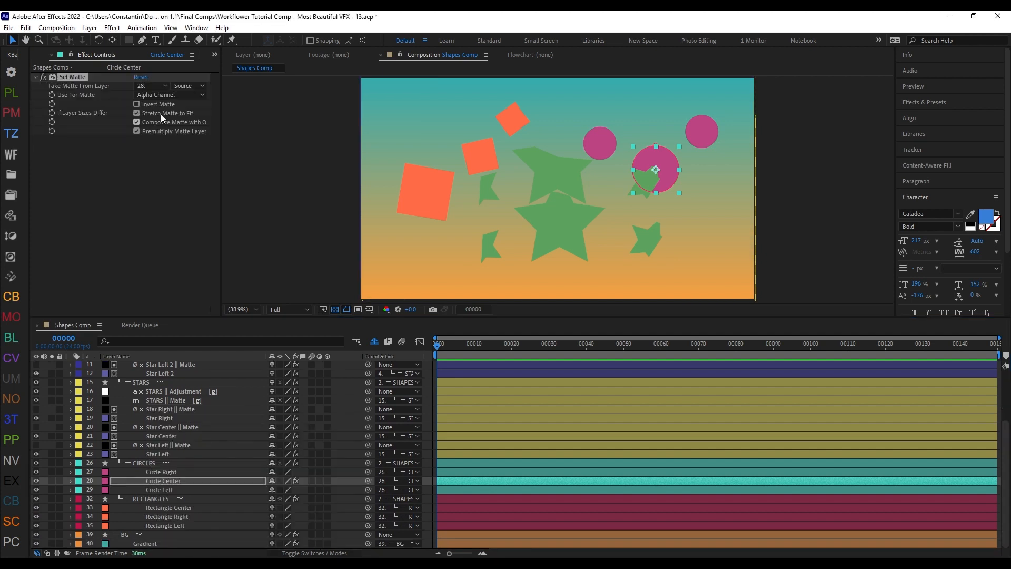
Step: Set Circle Right as the matte source of Circle Center's Set Matte effect and solo both circle layers
{"action": "left_click", "coordinate": [155, 88]}
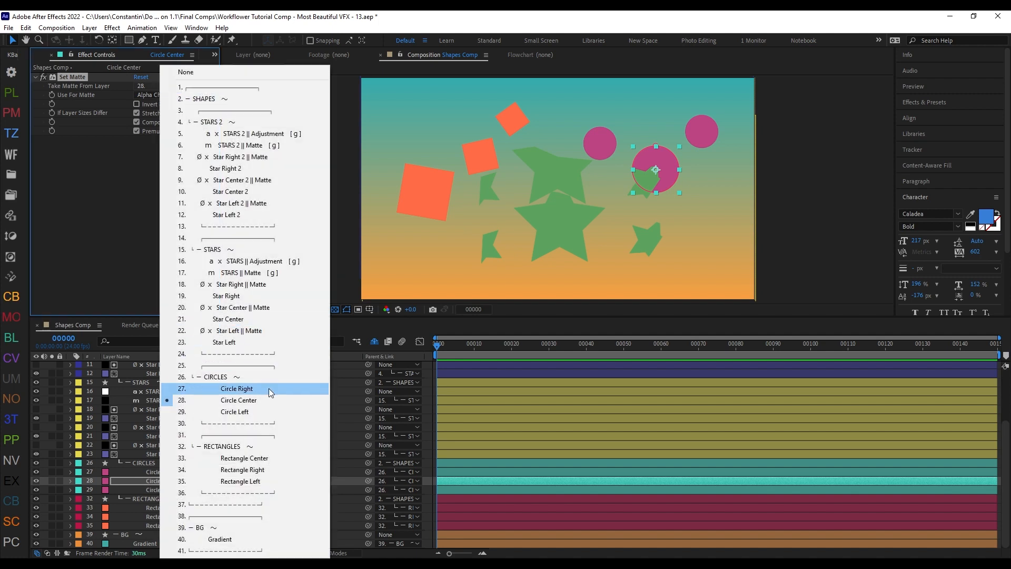
{"action": "left_click", "coordinate": [248, 389]}
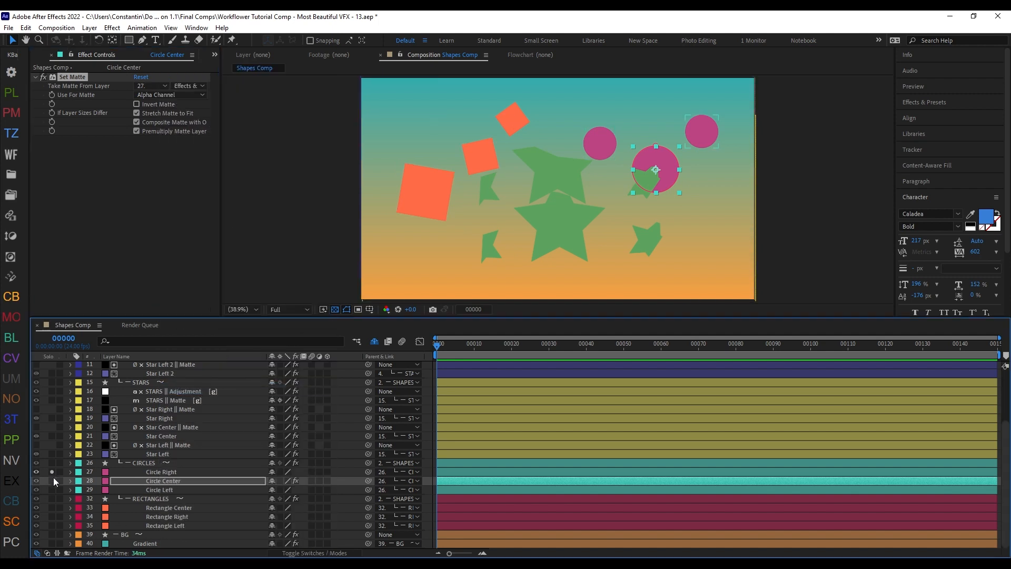
{"action": "left_click_drag", "start_coordinate": [53, 473], "coordinate": [52, 481]}
{"action": "left_click", "coordinate": [151, 87]}
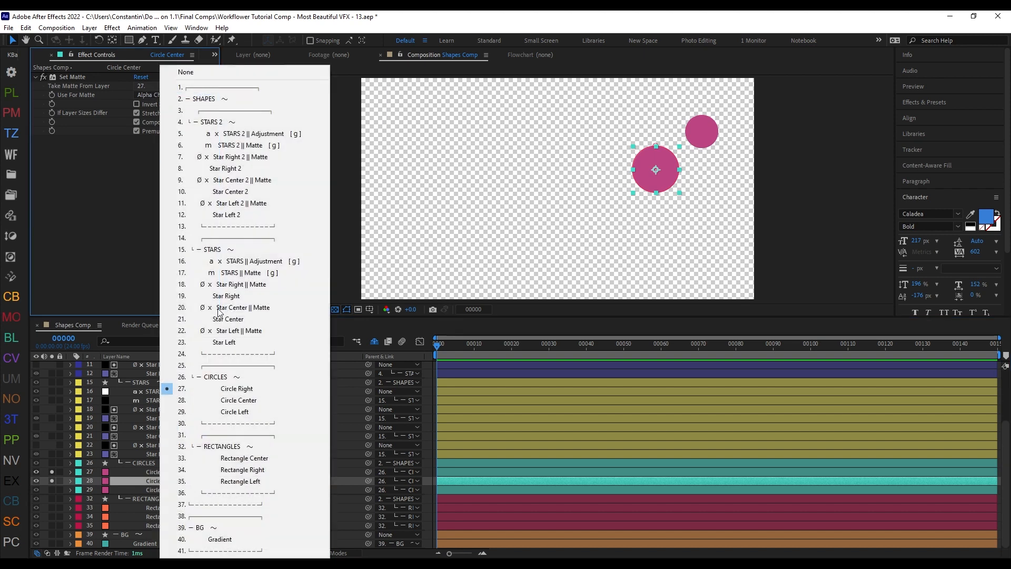
{"action": "left_click", "coordinate": [232, 388]}
Step: Duplicate Circle Right and Circle Center with the regular Duplicate command, check the copy's matte source, and delete both copies
{"action": "left_click", "coordinate": [195, 473], "text": "ctrl"}
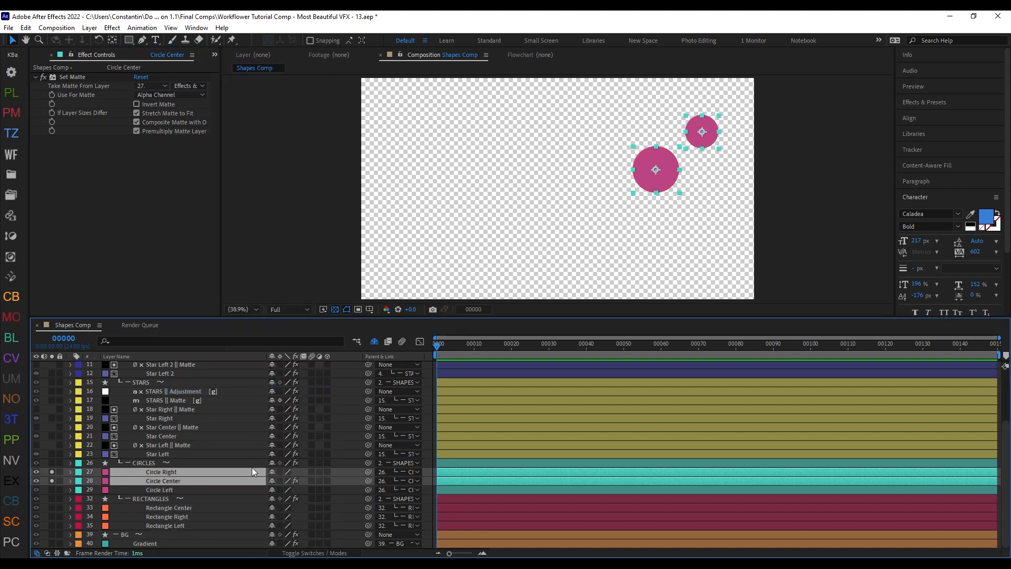
{"action": "key", "text": "ctrl+d"}
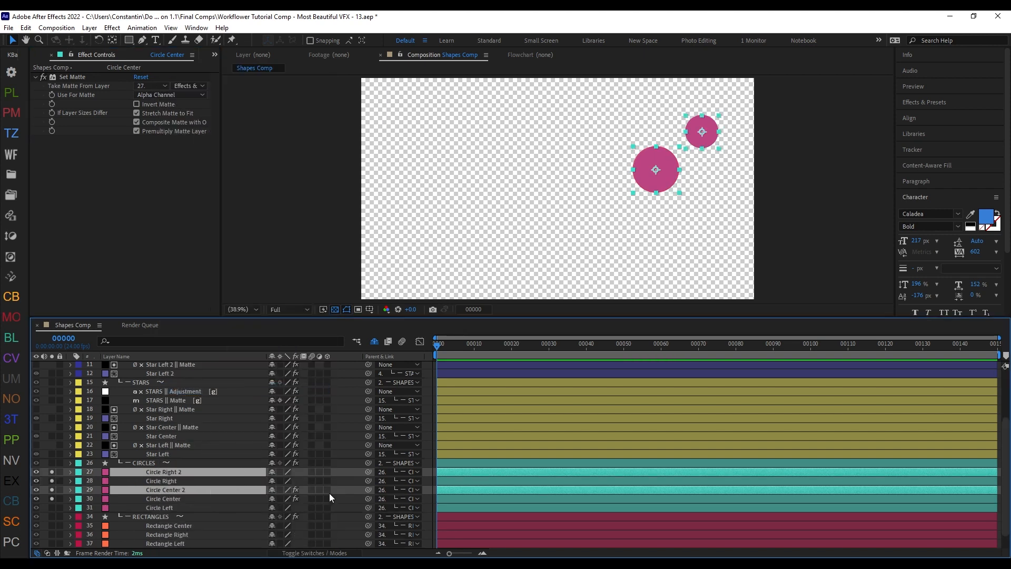
{"action": "left_click", "coordinate": [213, 488]}
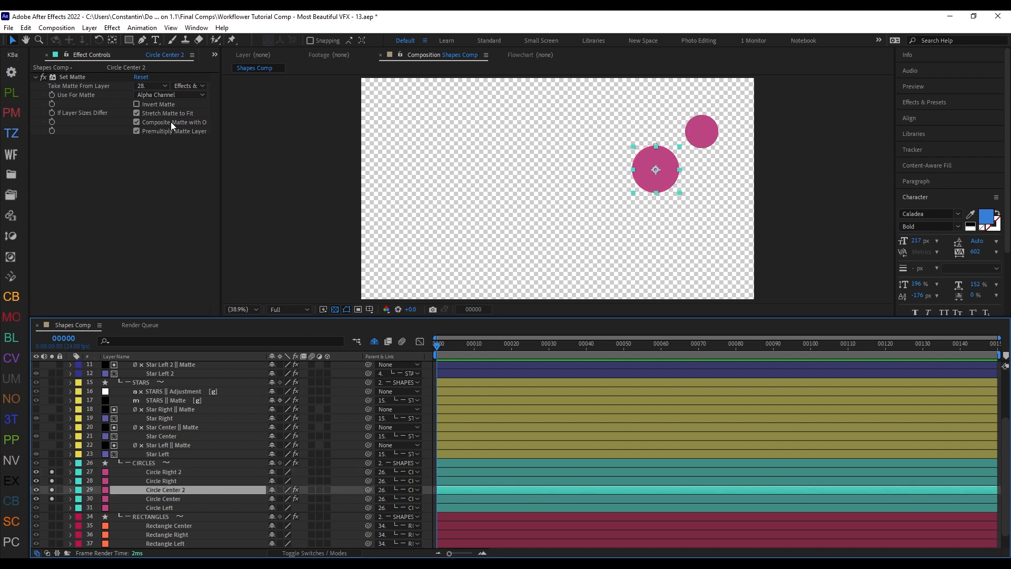
{"action": "left_click", "coordinate": [159, 481]}
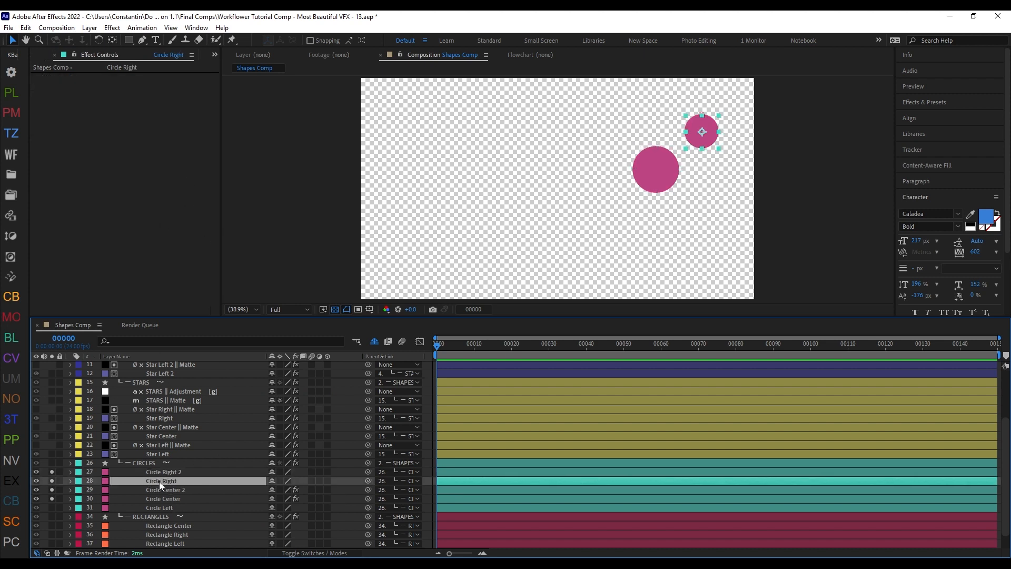
{"action": "left_click", "coordinate": [160, 471]}
{"action": "left_click", "coordinate": [170, 489], "text": "ctrl"}
{"action": "key", "text": "Delete"}
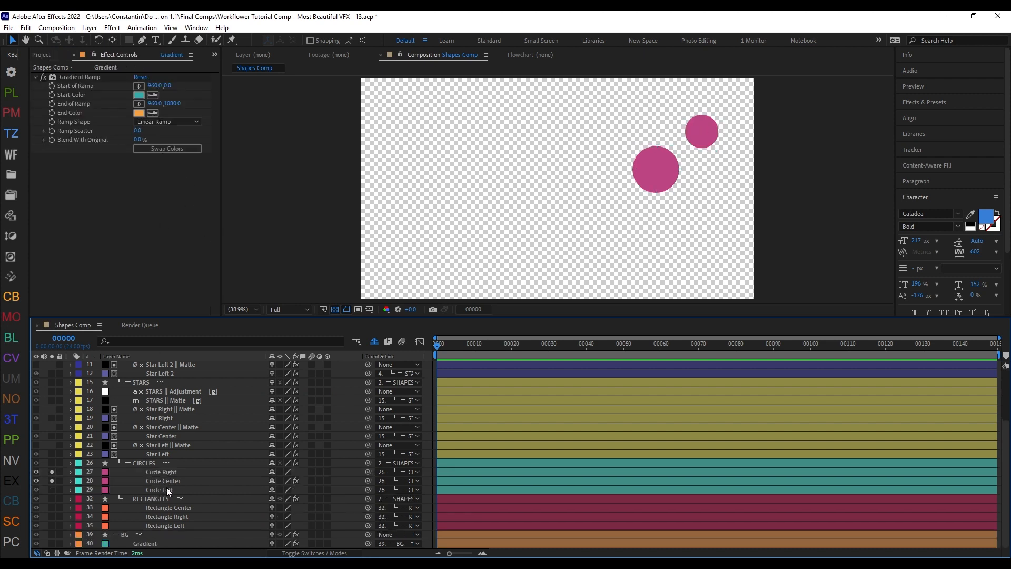
Step: Duplicate Circle Right and Circle Center with Workflower's Duplicate Group and compare the Set Matte sources of the copy and the original
{"action": "left_click", "coordinate": [167, 480]}
{"action": "left_click", "coordinate": [176, 471], "text": "ctrl"}
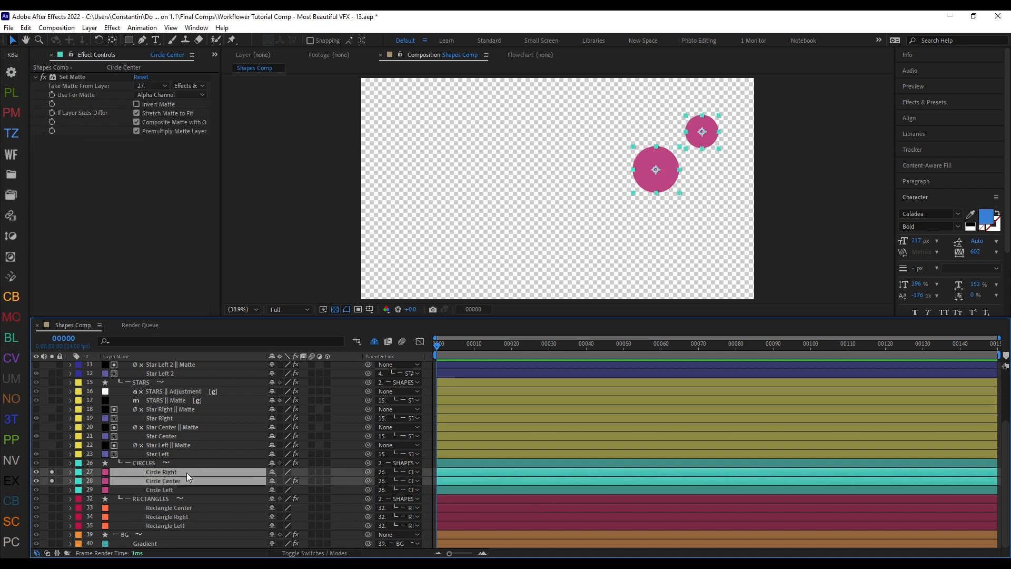
{"action": "key", "text": "ctrl+alt+shift+m"}
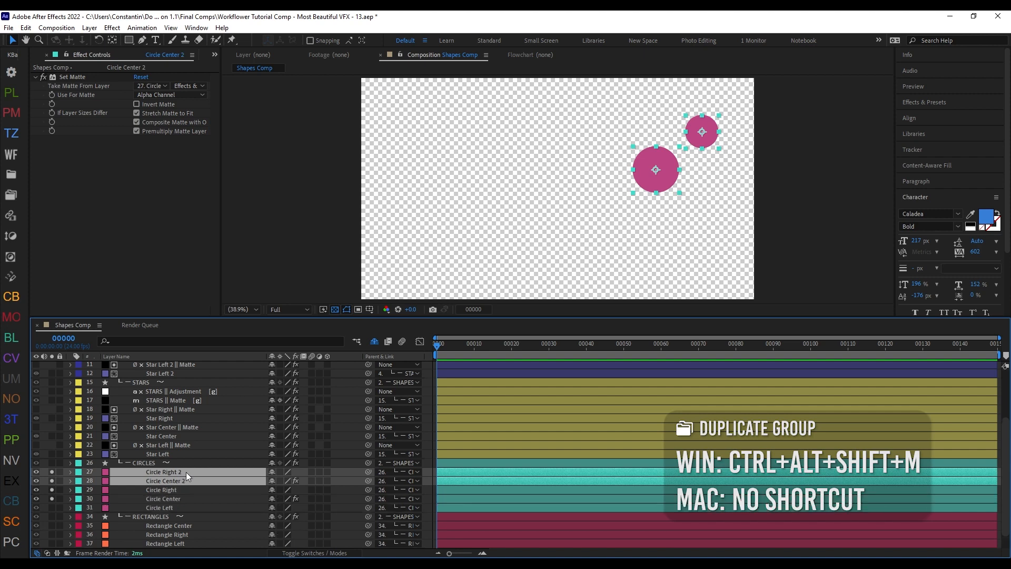
{"action": "key", "text": "ctrl+shift+a"}
{"action": "left_click", "coordinate": [226, 481]}
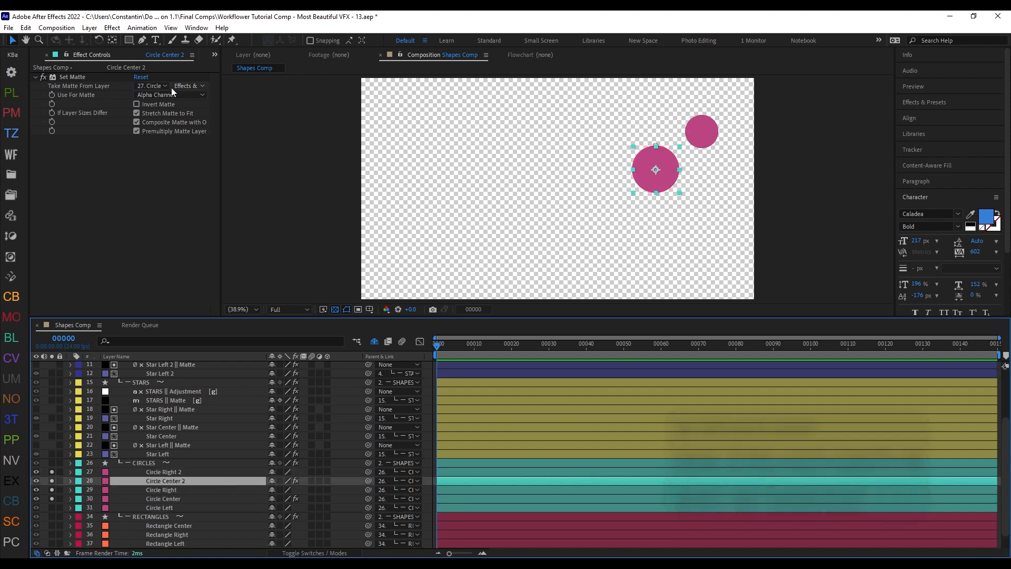
{"action": "left_click", "coordinate": [166, 501]}
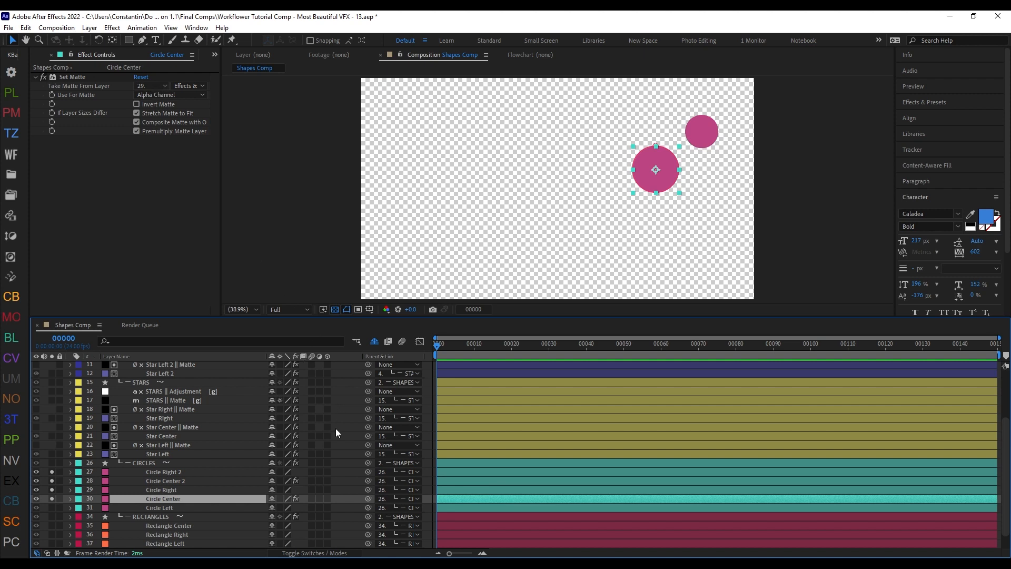
Step: Open the Workflower main menu with the Circle Center layer selected
{"action": "key", "text": "ctrl+alt+x"}
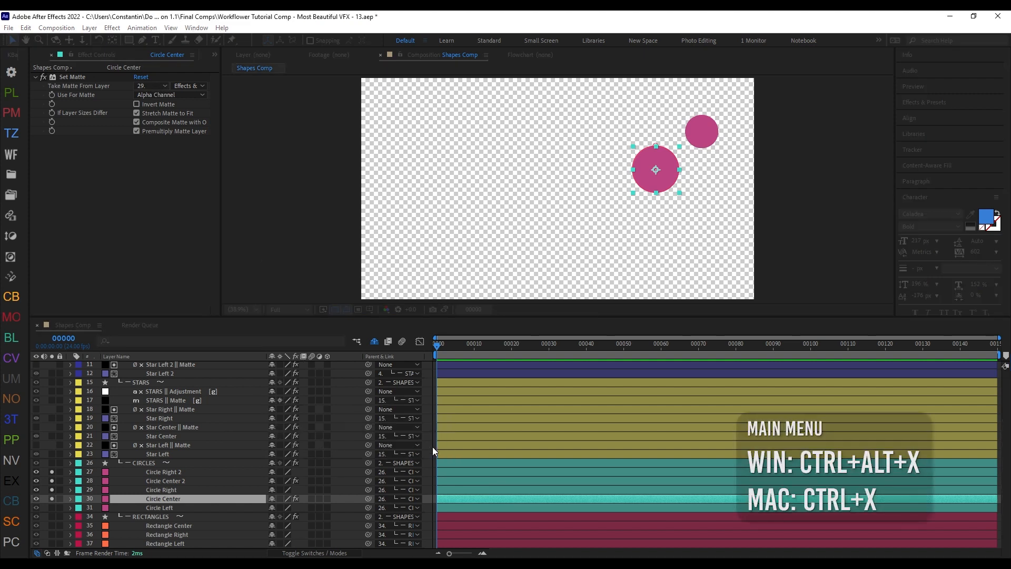
{"action": "left_click", "coordinate": [431, 445]}
{"action": "left_click", "coordinate": [374, 194]}
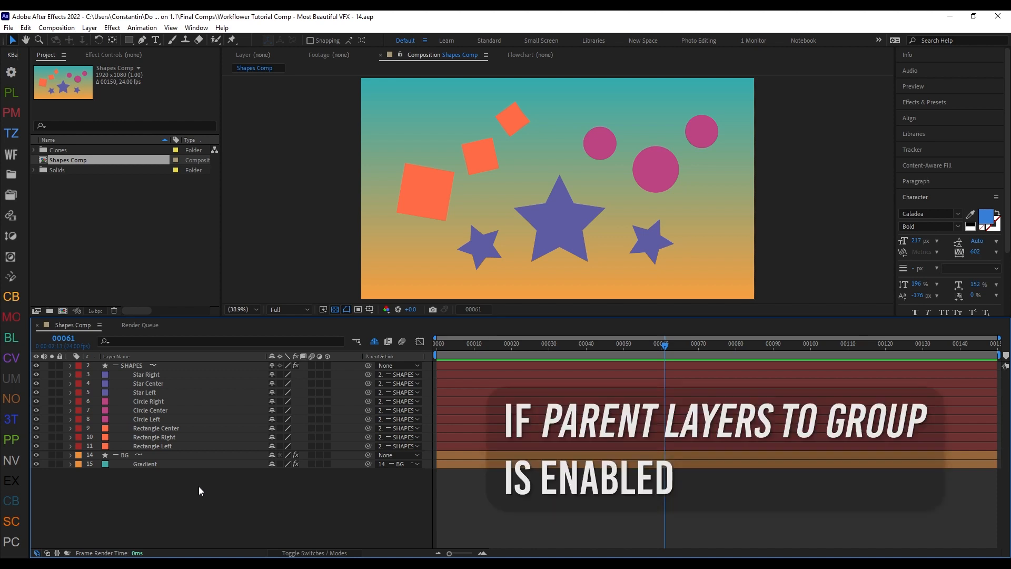
Step: Group the three star layers inside the SHAPES group as Stars
{"action": "left_click", "coordinate": [184, 376]}
{"action": "left_click", "coordinate": [219, 391], "text": "shift"}
{"action": "key", "text": "shift+F1"}
{"action": "type", "text": "Stars"}
{"action": "key", "text": "Return"}
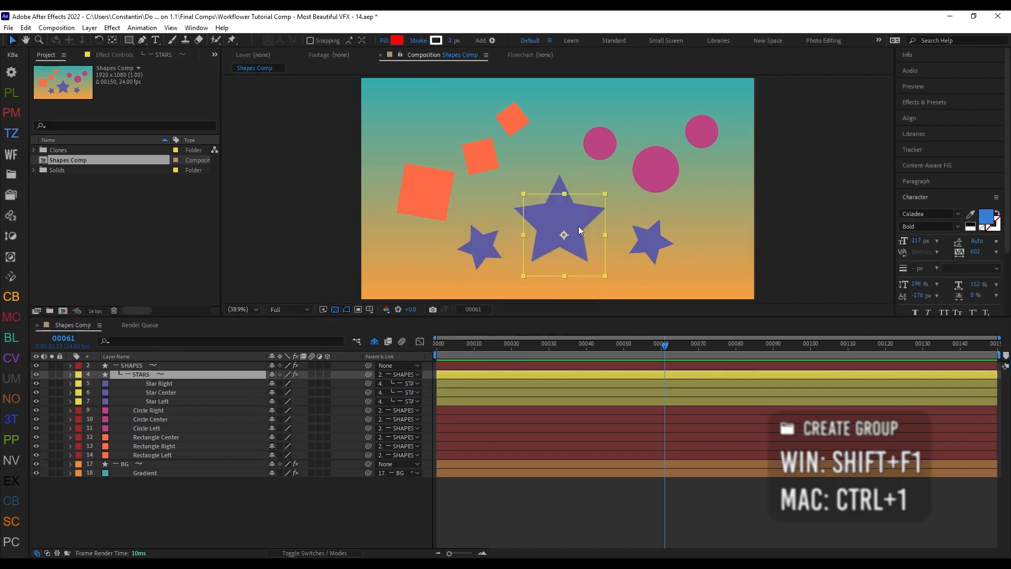
{"action": "mouse_move", "coordinate": [602, 252]}
{"action": "left_mouse_down"}
{"action": "mouse_move", "coordinate": [591, 274]}
{"action": "mouse_move", "coordinate": [589, 246]}
{"action": "left_mouse_up"}
Step: Group the three circle layers as Circles, try moving the group in the composition, and undo the move
{"action": "left_click", "coordinate": [208, 411]}
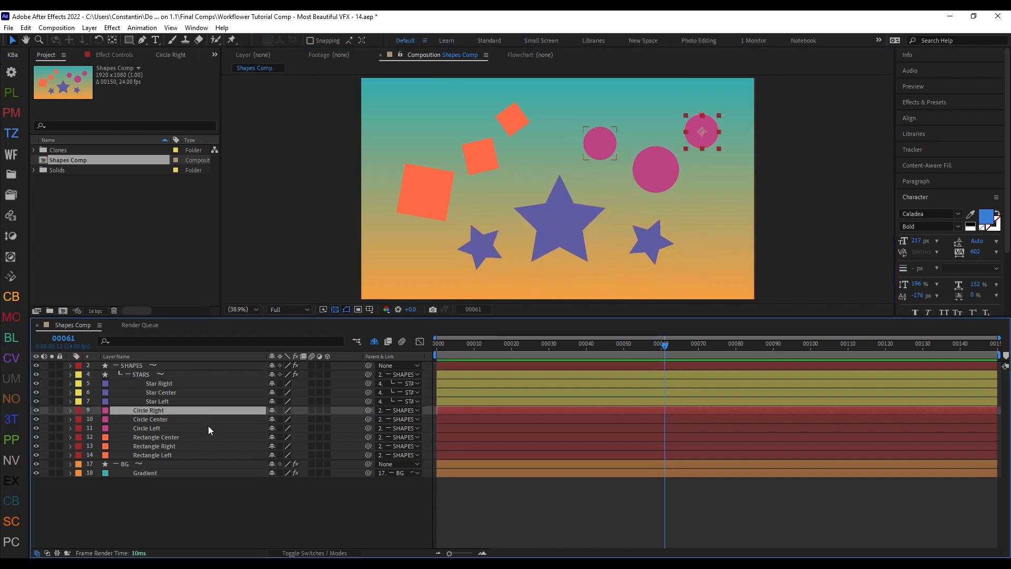
{"action": "left_click", "coordinate": [212, 427], "text": "shift"}
{"action": "key", "text": "shift+F1"}
{"action": "type", "text": "C"}
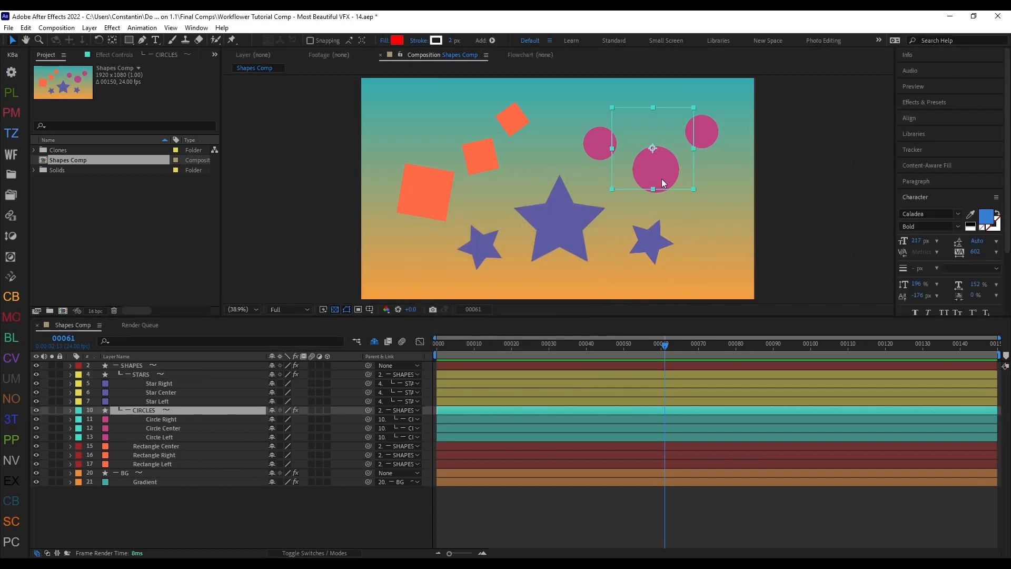
{"action": "mouse_move", "coordinate": [664, 161]}
{"action": "left_mouse_down"}
{"action": "mouse_move", "coordinate": [662, 152]}
{"action": "mouse_move", "coordinate": [674, 169]}
{"action": "left_mouse_up"}
{"action": "key", "text": "ctrl+z"}
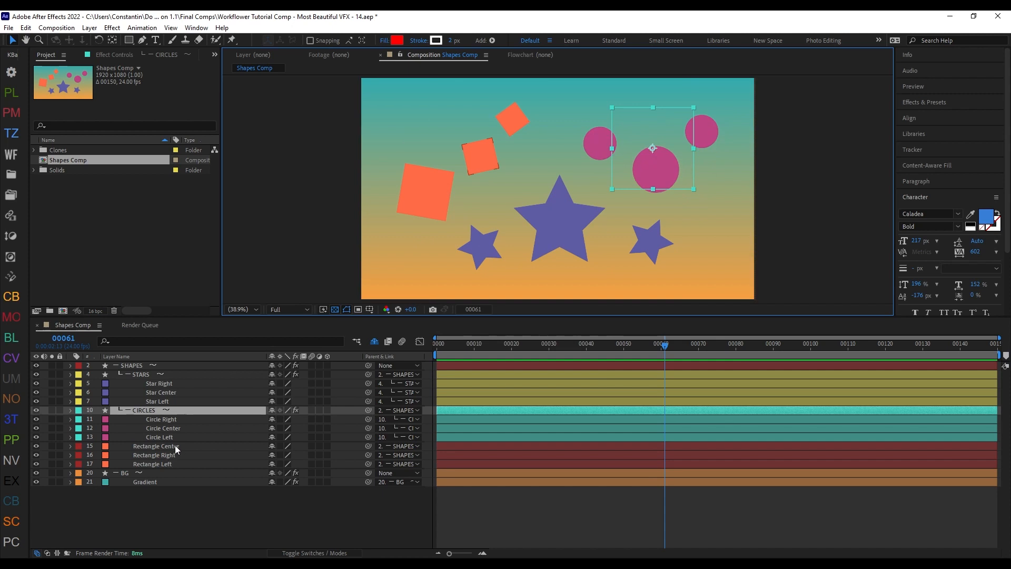
Step: Group the three rectangle layers as Rectangles and try rotating the new group in the composition
{"action": "left_click", "coordinate": [175, 445]}
{"action": "left_click", "coordinate": [182, 463], "text": "shift"}
{"action": "key", "text": "shift+F1"}
{"action": "type", "text": "Rectangles"}
{"action": "key", "text": "Return"}
{"action": "key", "text": "w"}
{"action": "mouse_move", "coordinate": [492, 177]}
{"action": "left_mouse_down"}
{"action": "mouse_move", "coordinate": [505, 163]}
{"action": "mouse_move", "coordinate": [497, 176]}
{"action": "left_mouse_up"}
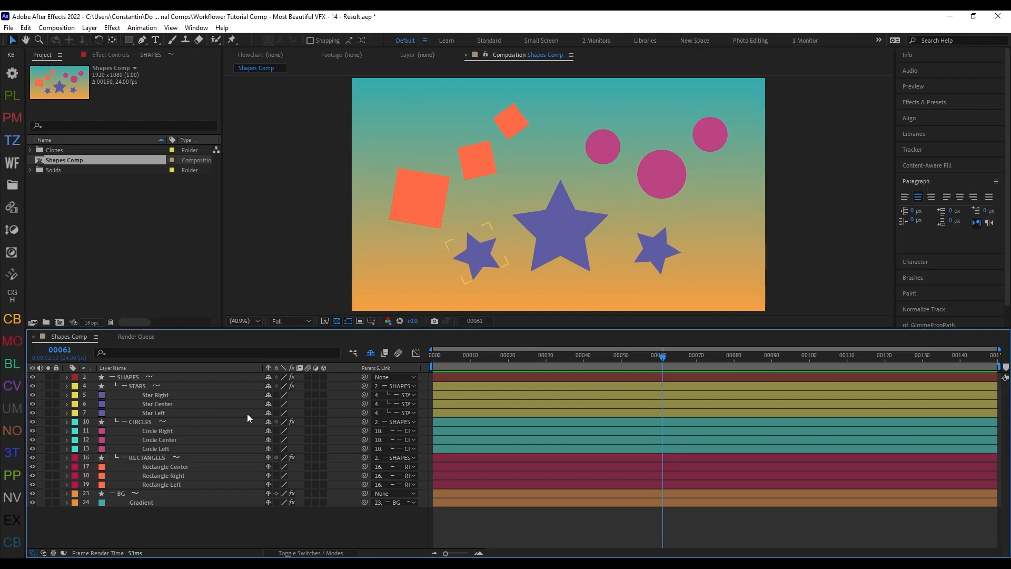
Step: Move the Star Right, Star Center and Star Left layers down and to the right, away from their group header
{"action": "left_click", "coordinate": [200, 397]}
{"action": "left_click", "coordinate": [200, 411], "text": "shift"}
{"action": "left_click_drag", "start_coordinate": [549, 244], "coordinate": [582, 278]}
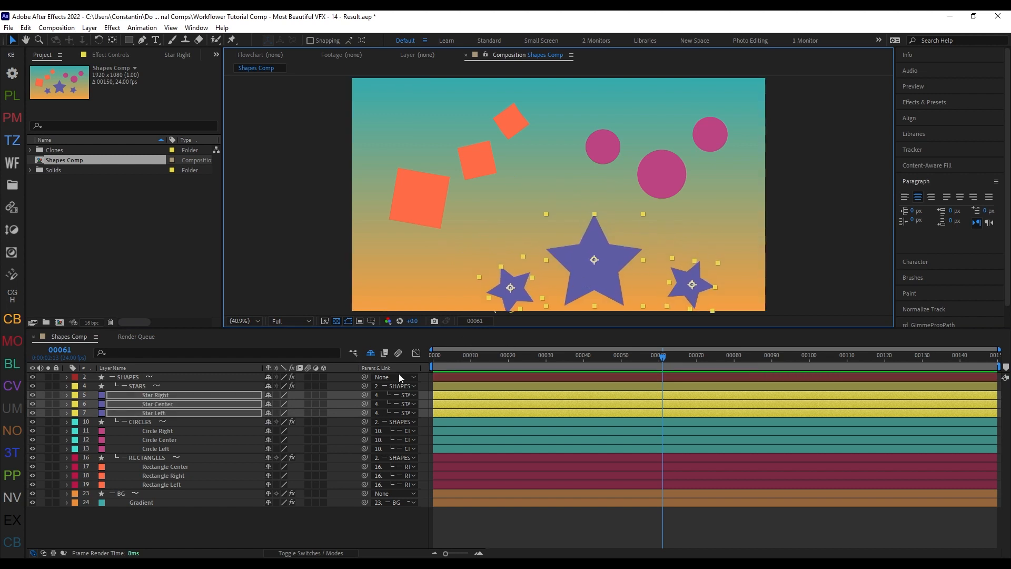
Step: Center the STARS group header on its moved star layers with Workflower
{"action": "left_click", "coordinate": [219, 387]}
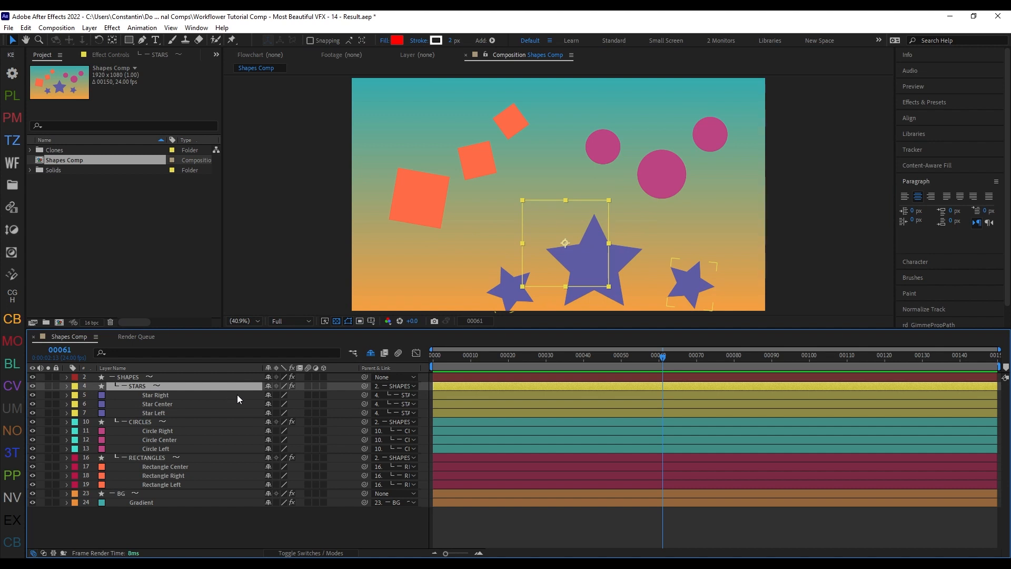
{"action": "key", "text": "ctrl+alt+x"}
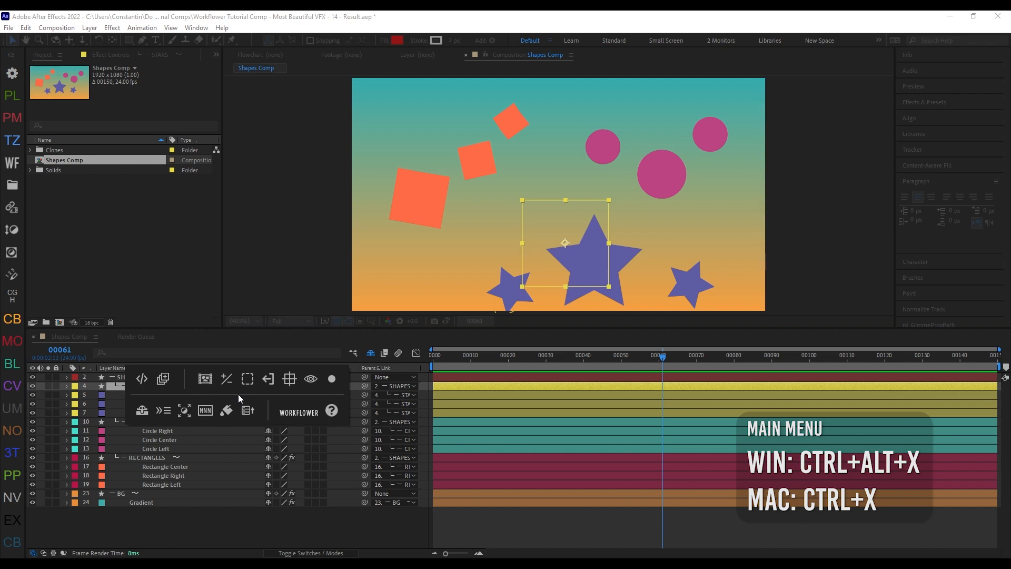
{"action": "left_click", "coordinate": [292, 384], "text": "ctrl"}
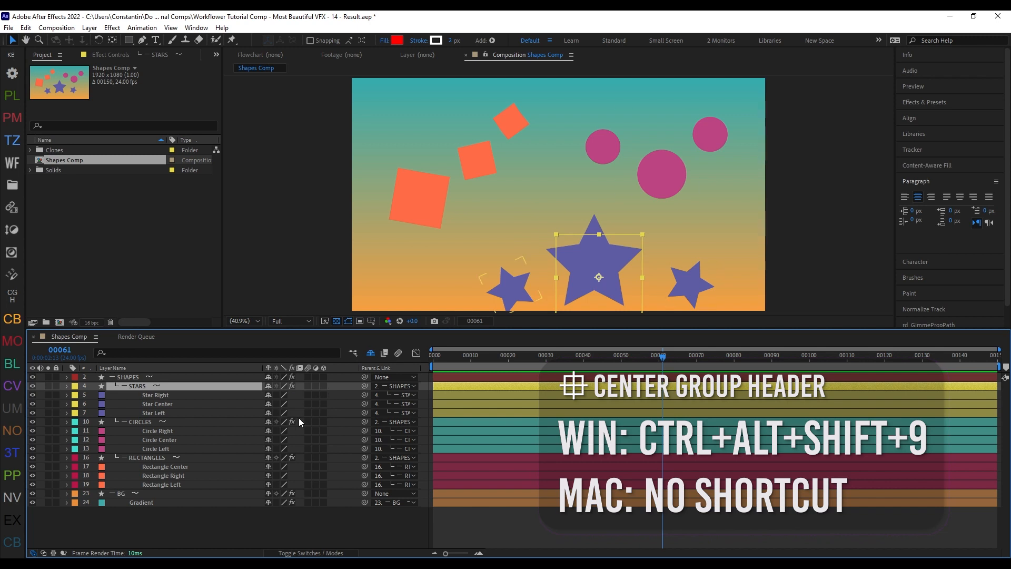
Step: Animate the STARS group's Position from a keyframe near the comp's start, with the group moved left, to one at frame 61
{"action": "key", "text": "p"}
{"action": "left_click", "coordinate": [93, 395]}
{"action": "left_click_drag", "start_coordinate": [662, 358], "coordinate": [445, 376]}
{"action": "left_click_drag", "start_coordinate": [595, 269], "coordinate": [486, 275]}
Step: At frame 36, move the three star layers up and to the right and rotate them, leaving the group header in place
{"action": "left_click_drag", "start_coordinate": [444, 357], "coordinate": [569, 371]}
{"action": "left_click", "coordinate": [164, 403]}
{"action": "left_click", "coordinate": [161, 421], "text": "shift"}
{"action": "left_click_drag", "start_coordinate": [526, 270], "coordinate": [573, 221]}
{"action": "key", "text": "w"}
{"action": "left_click_drag", "start_coordinate": [606, 235], "coordinate": [599, 214]}
{"action": "key", "text": "v"}
Step: Re-center the keyframed STARS group header on the repositioned stars with Workflower
{"action": "left_click", "coordinate": [236, 387]}
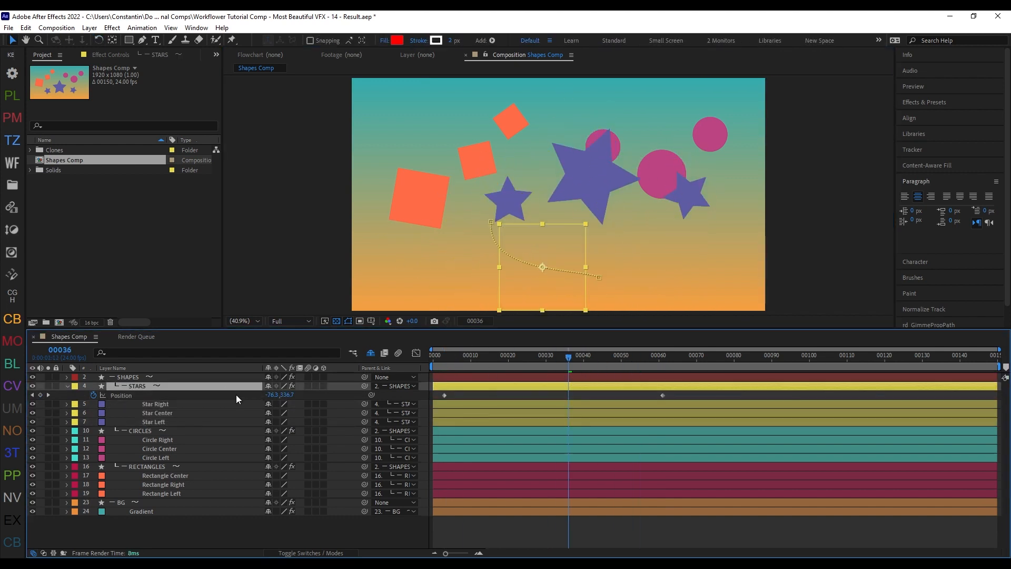
{"action": "key", "text": "ctrl+alt+x"}
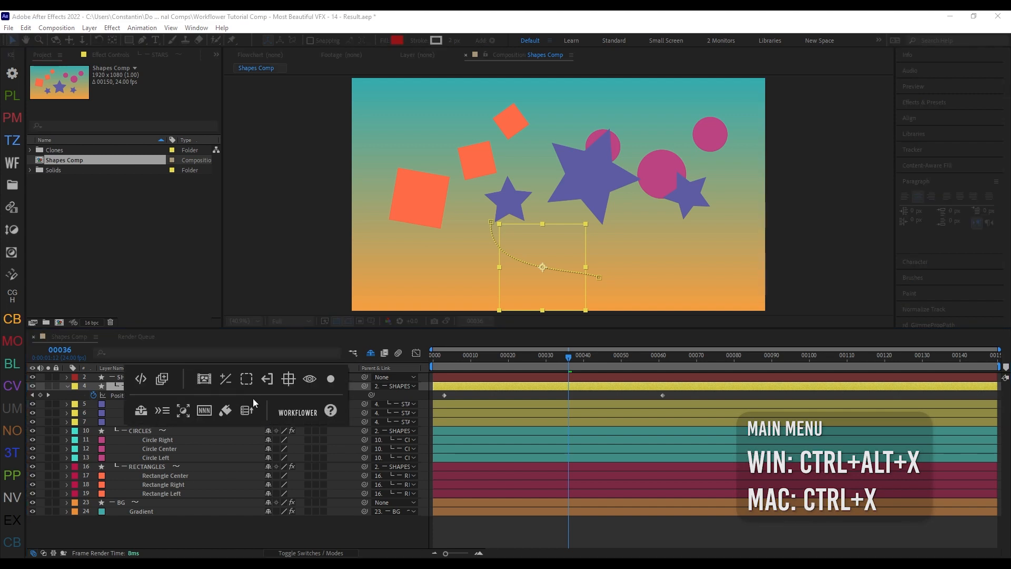
{"action": "left_click", "coordinate": [290, 386]}
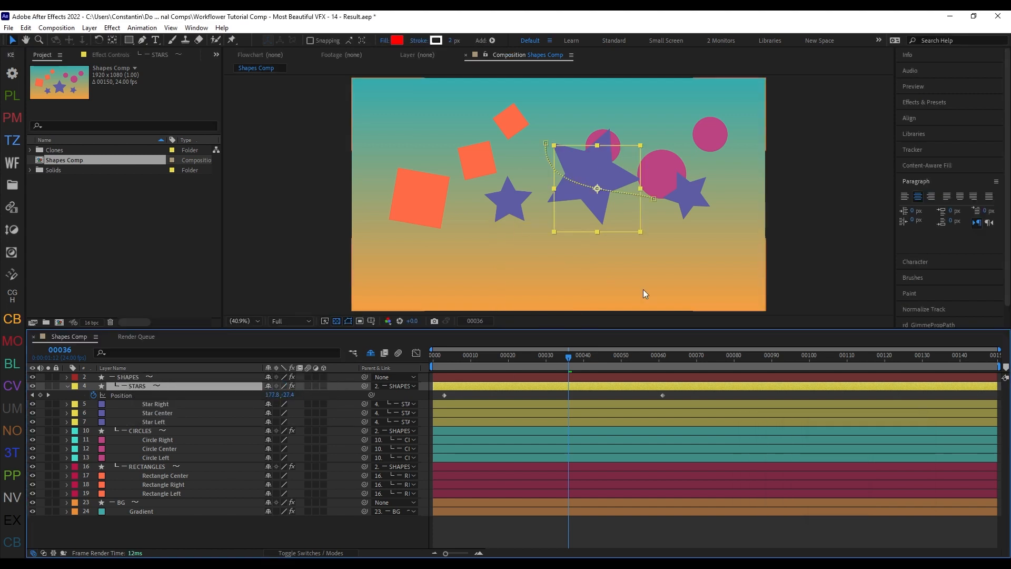